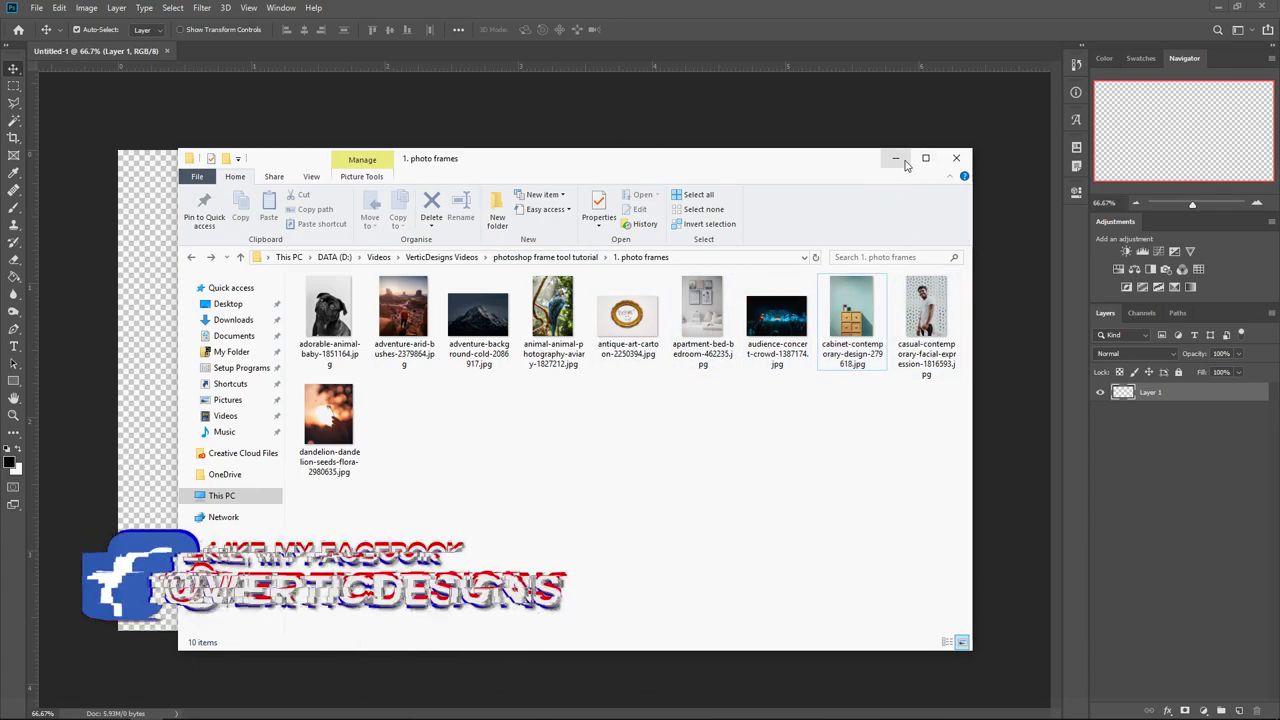
Step: Open cabinet-contemporary-design-279618.jpg from the photo frames folder as a separate document
left_click(896, 159)
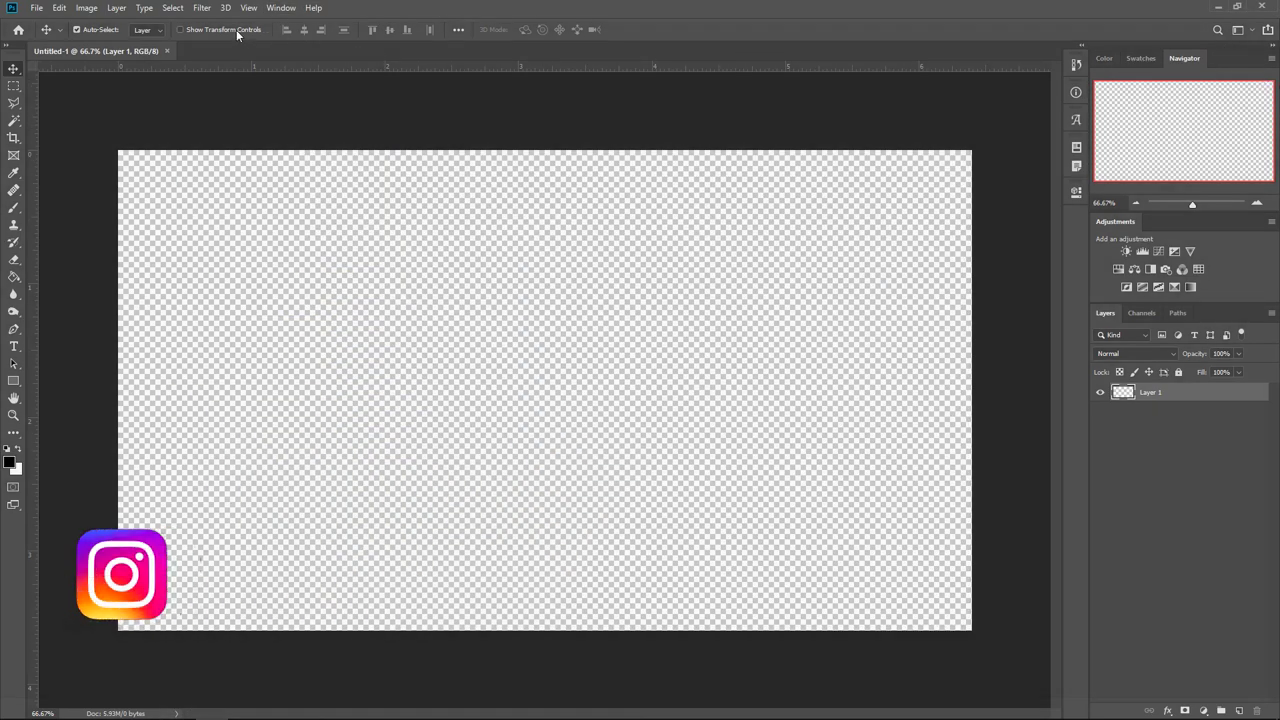
left_click(283, 8)
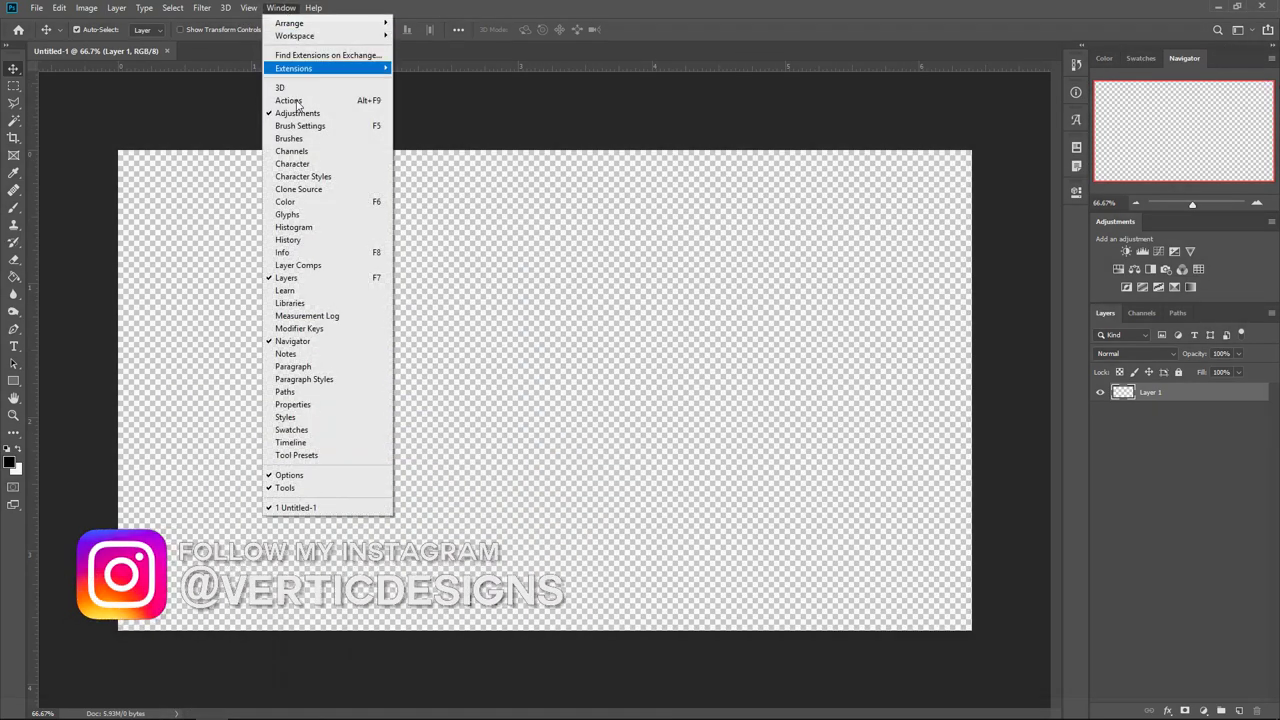
left_click(293, 303)
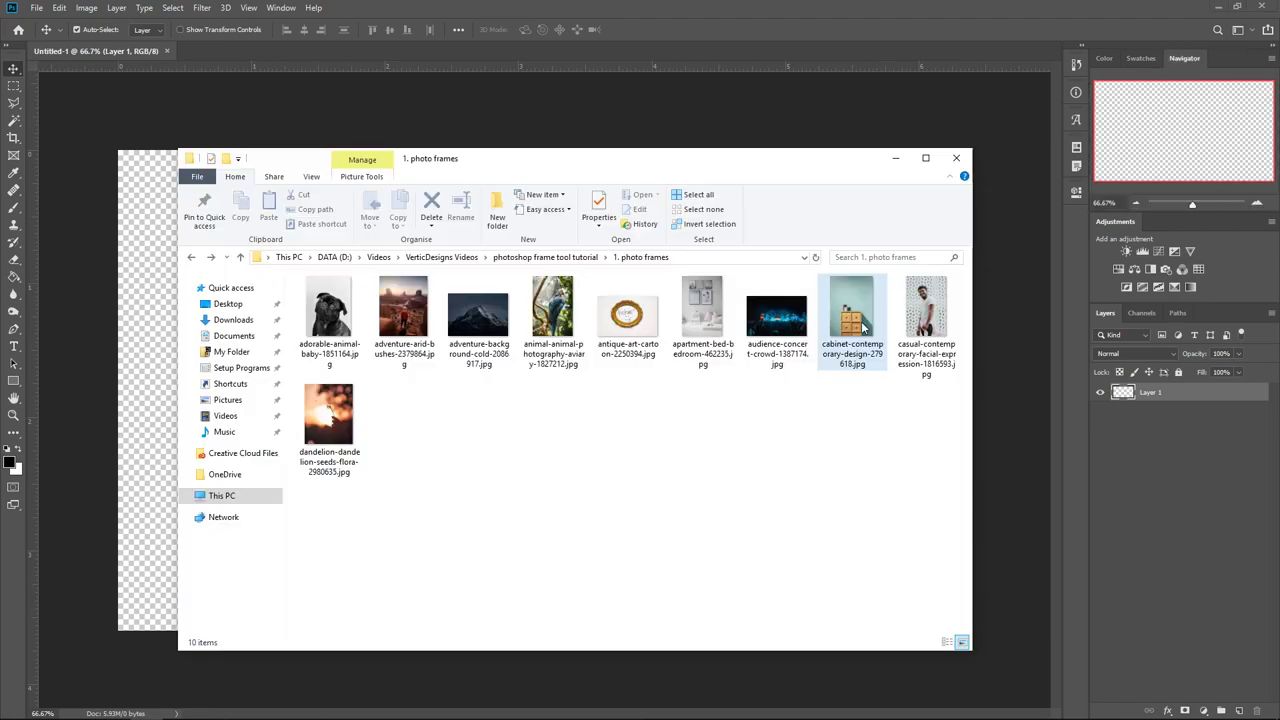
left_click_drag(851, 315, 298, 46)
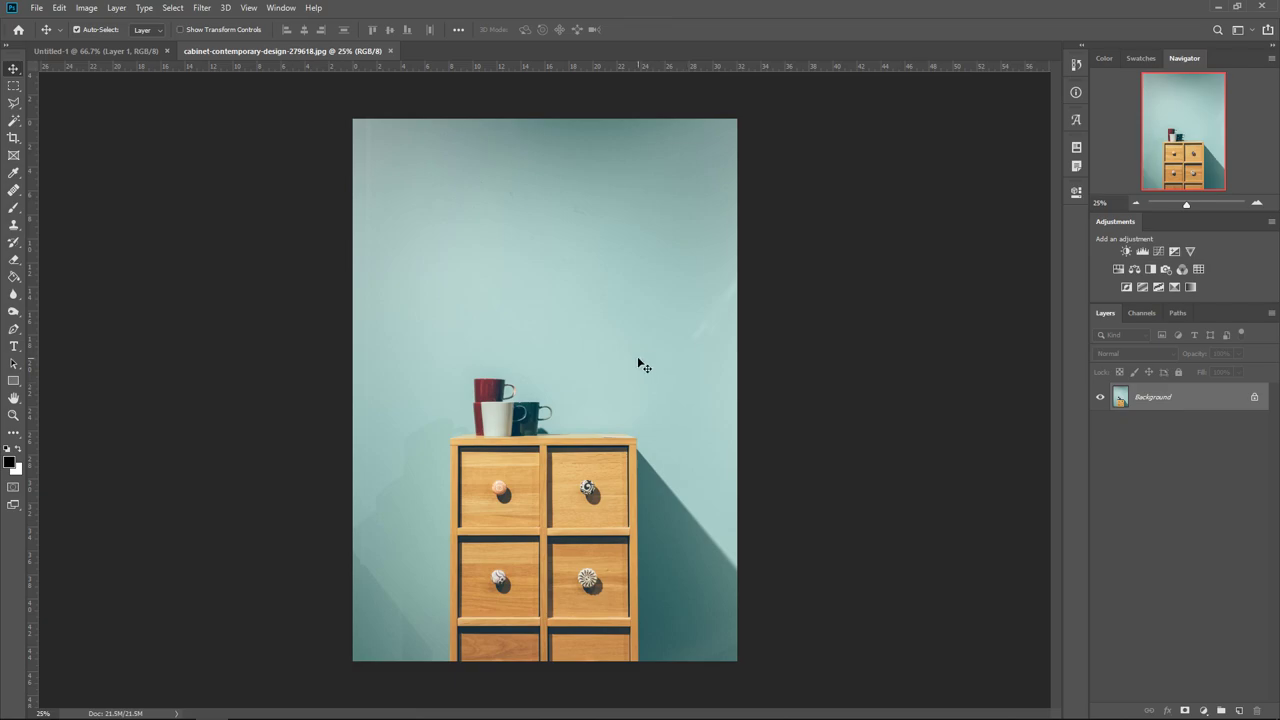
Step: Draw a square frame with the rectangular Frame tool on the wall above the mugs
key("k")
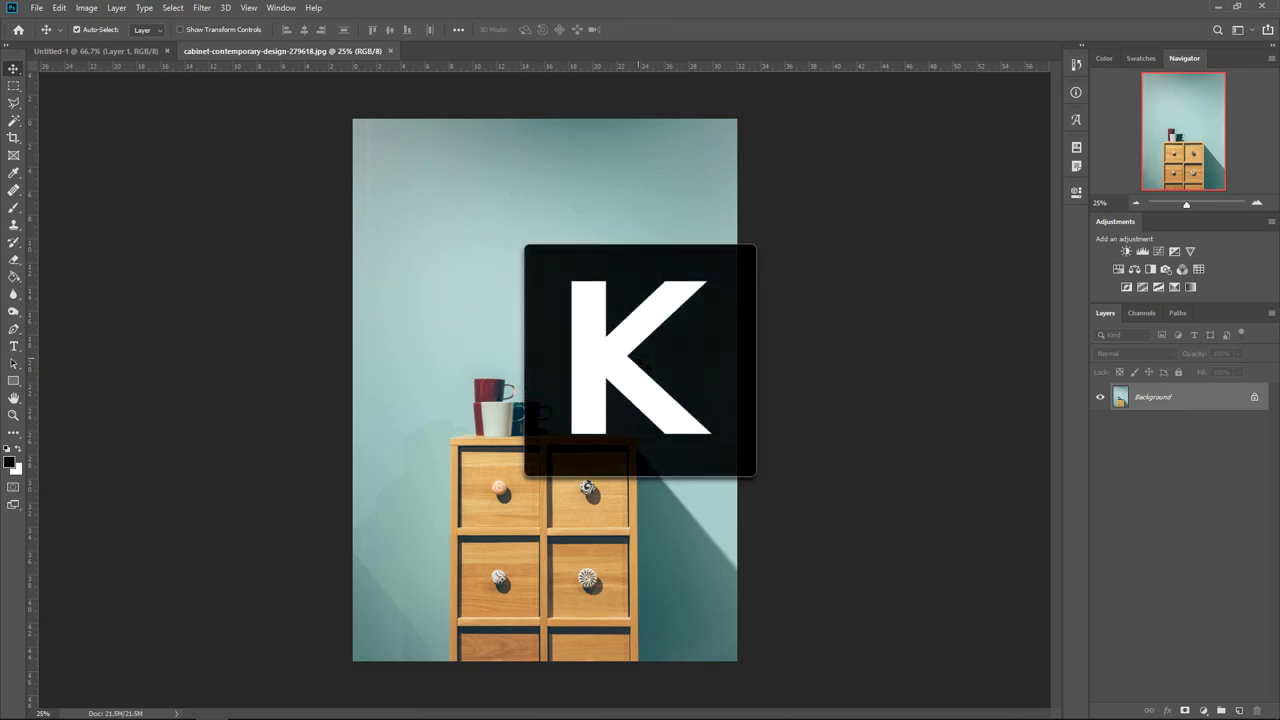
key("k")
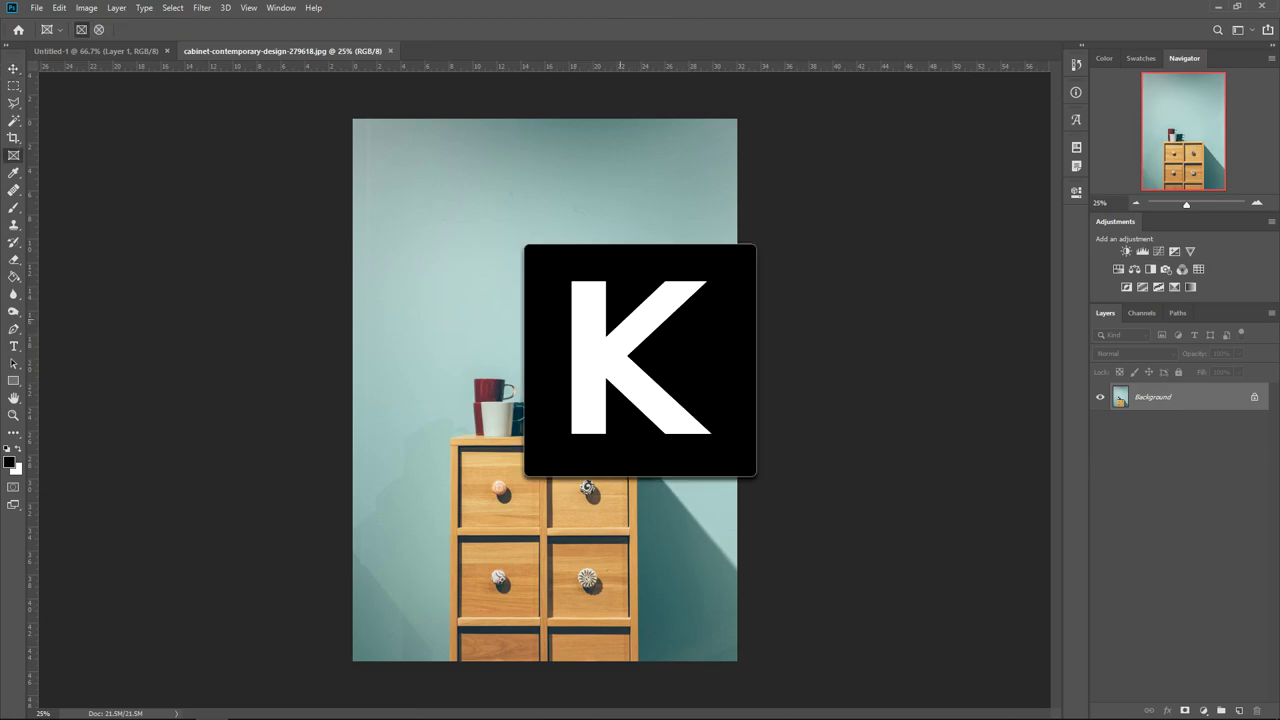
left_click(14, 68)
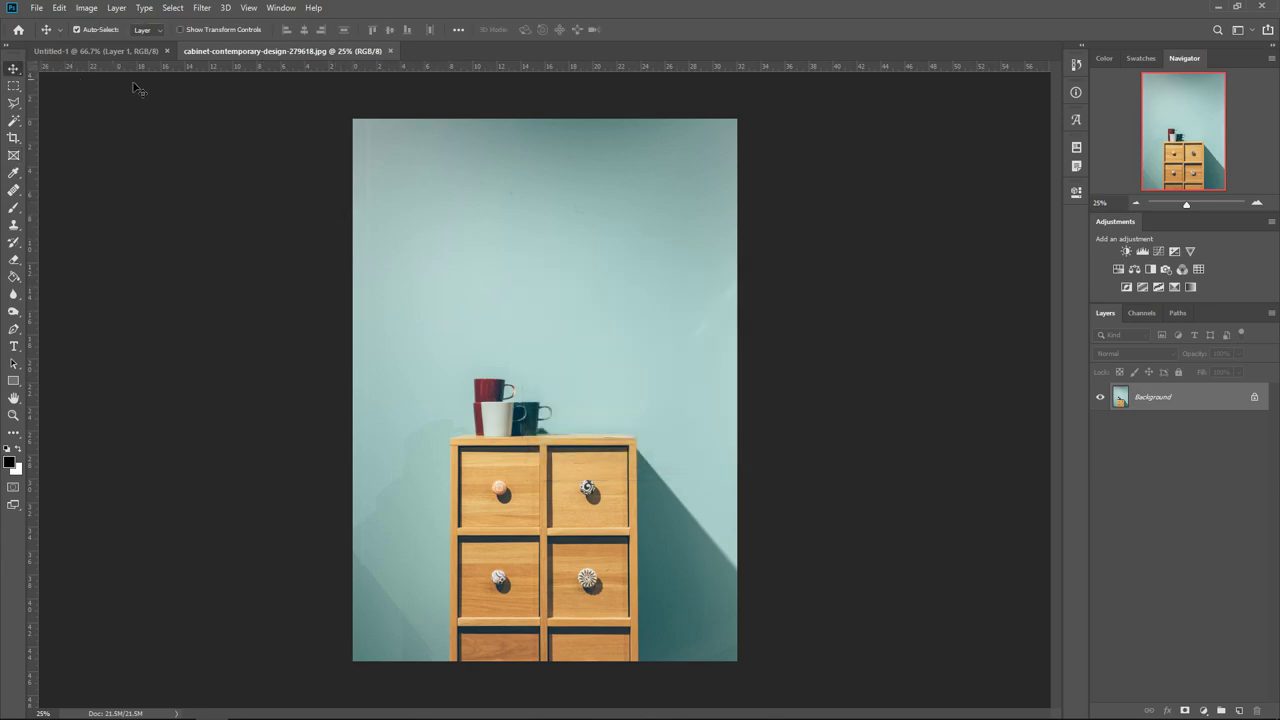
left_click(13, 156)
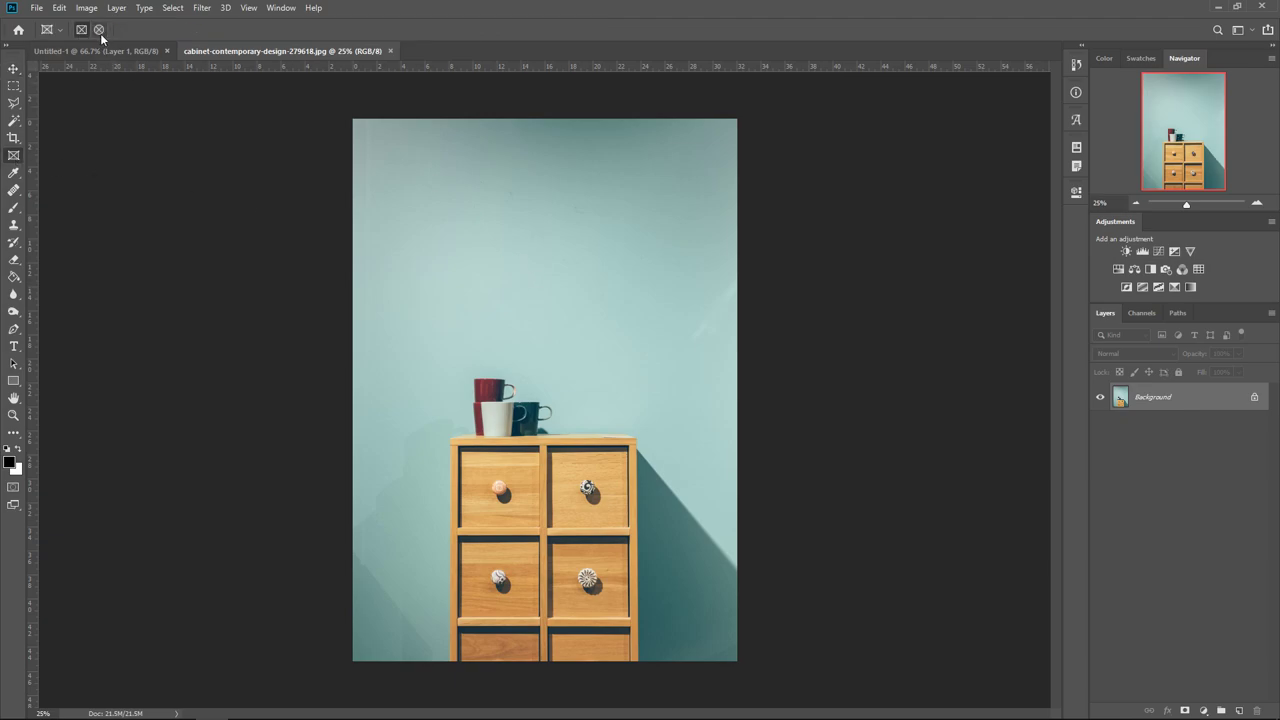
left_click_drag(386, 188, 446, 350)
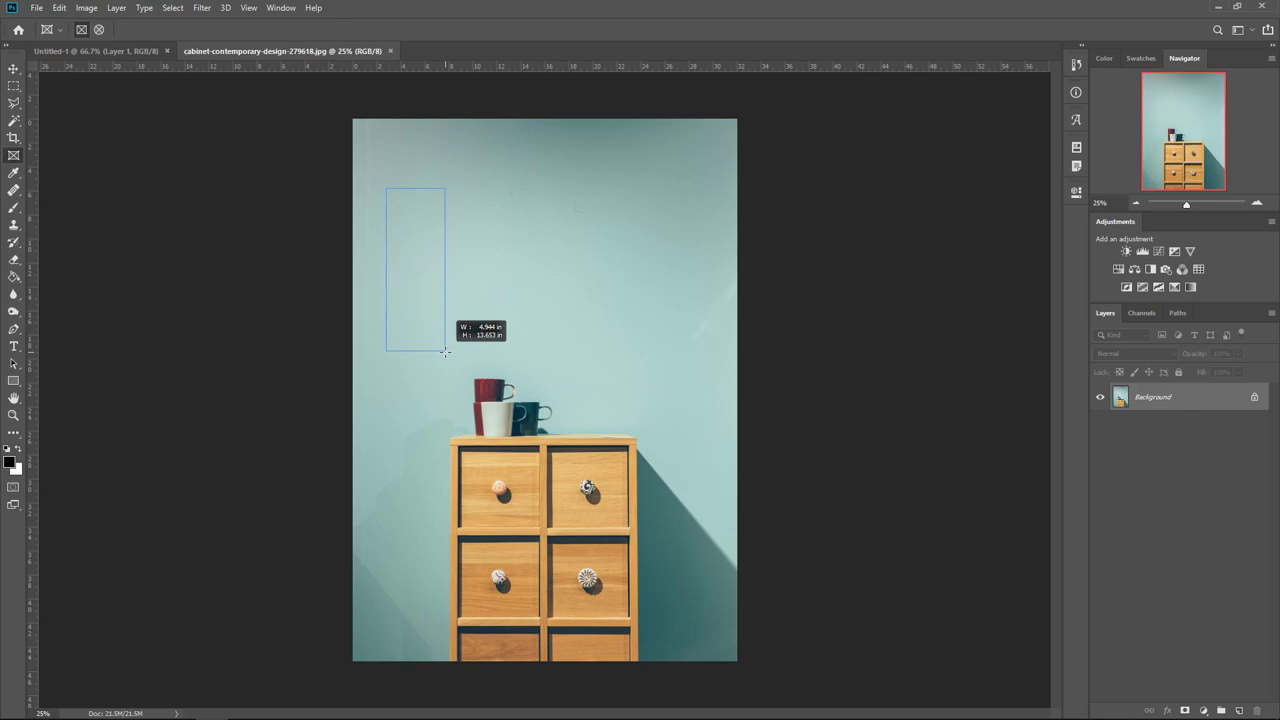
key("shift")
left_click_drag(445, 351, 648, 365)
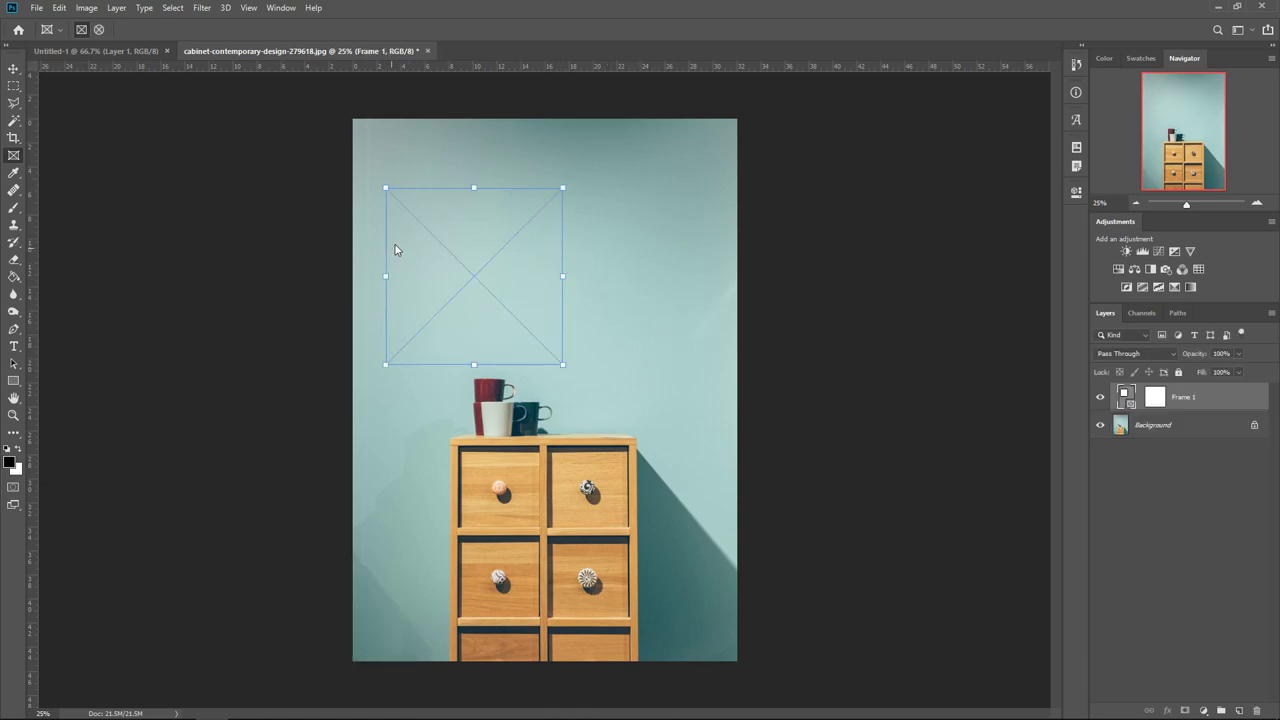
Step: Centre the square frame horizontally on the whole canvas, clear the selection and move the frame slightly higher on the wall
left_click(14, 69)
mouse_move(525, 238)
left_mouse_down()
mouse_move(523, 209)
mouse_move(640, 255)
mouse_move(517, 201)
mouse_move(578, 238)
mouse_move(506, 238)
left_mouse_up()
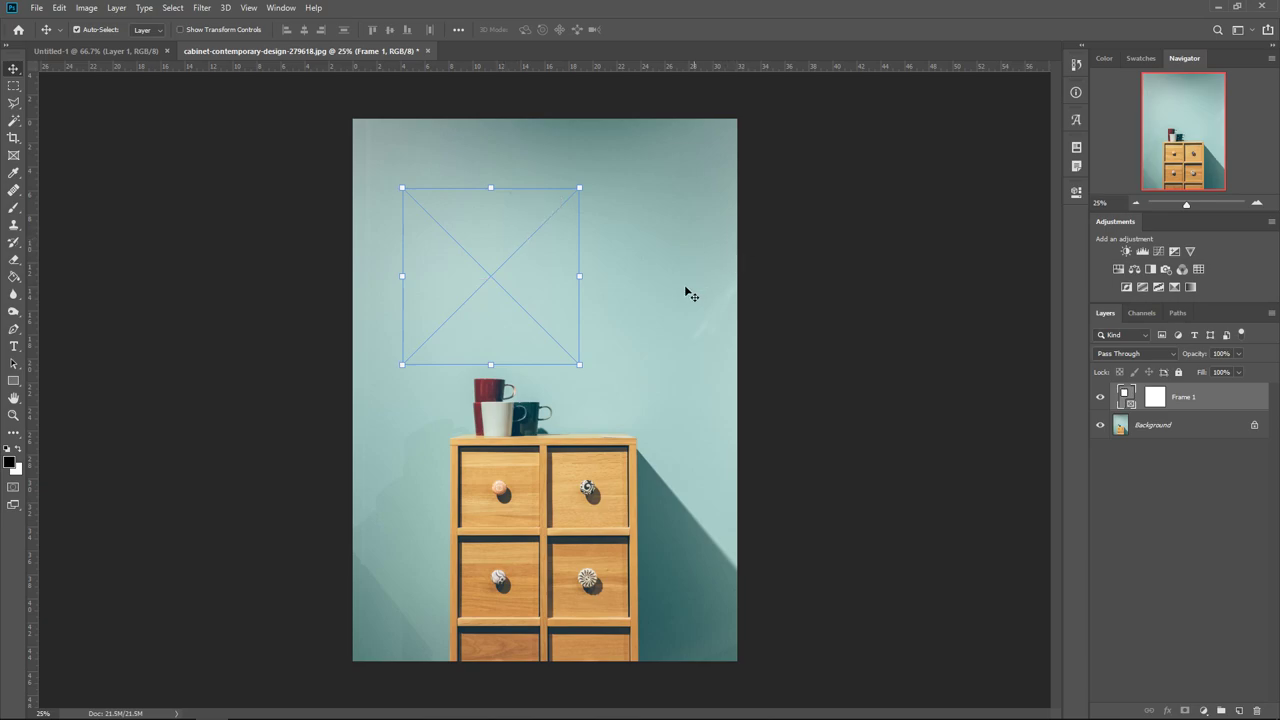
key("ctrl+a")
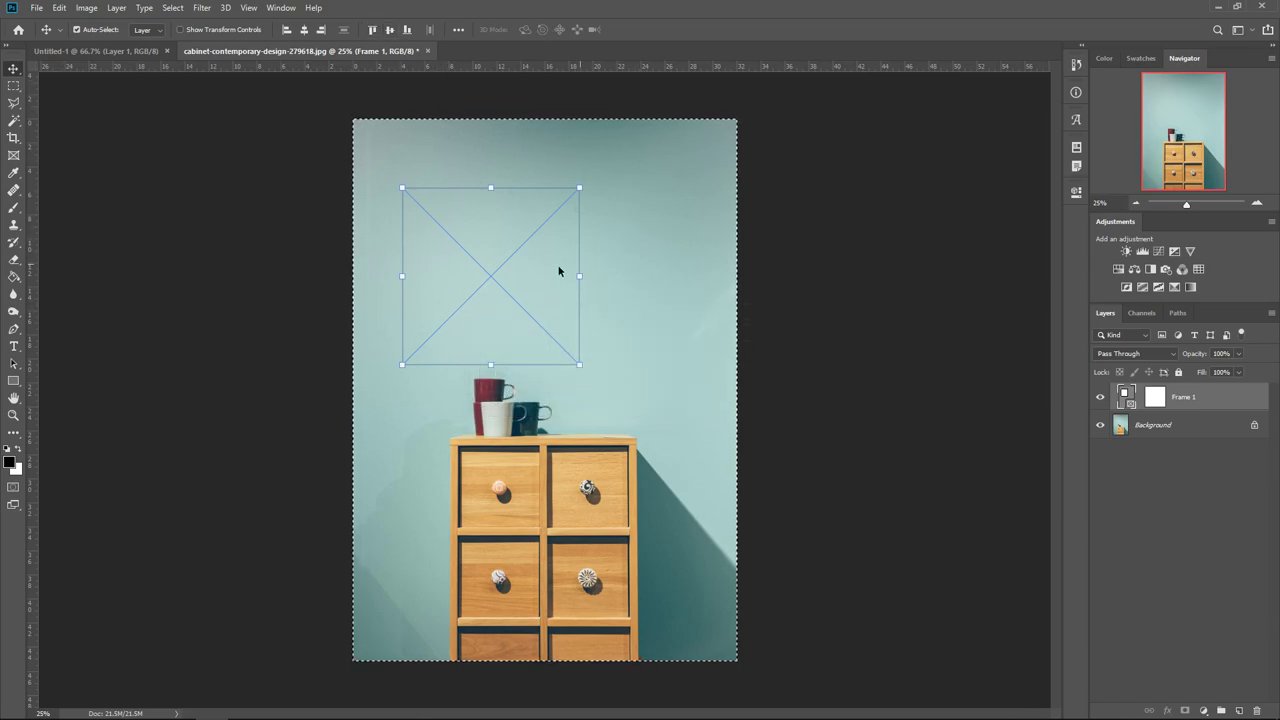
left_click(306, 30)
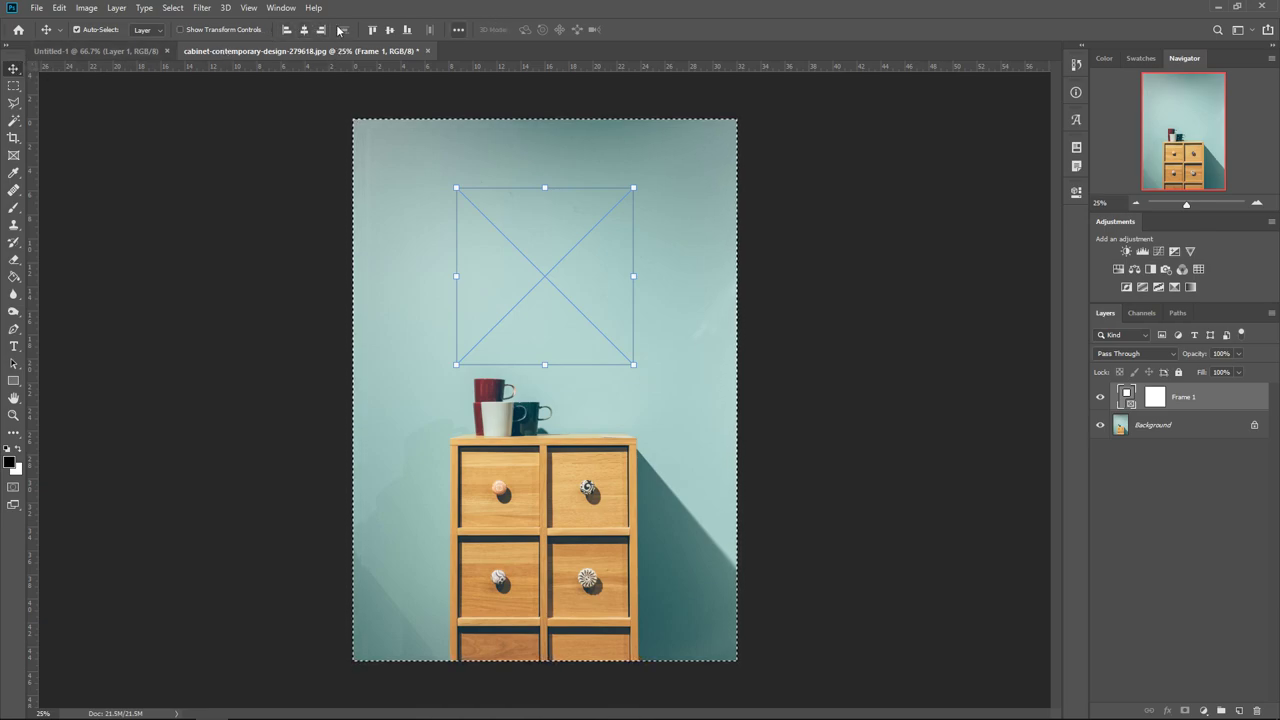
key("ctrl")
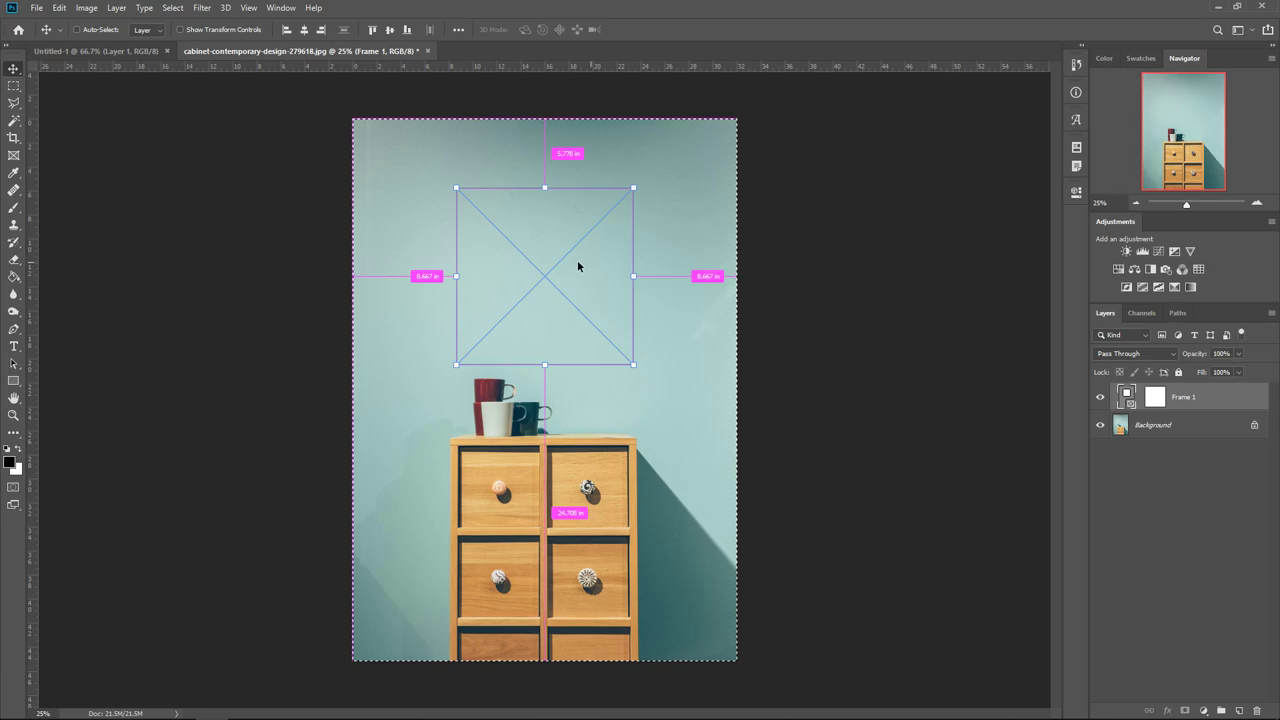
key("ctrl+d")
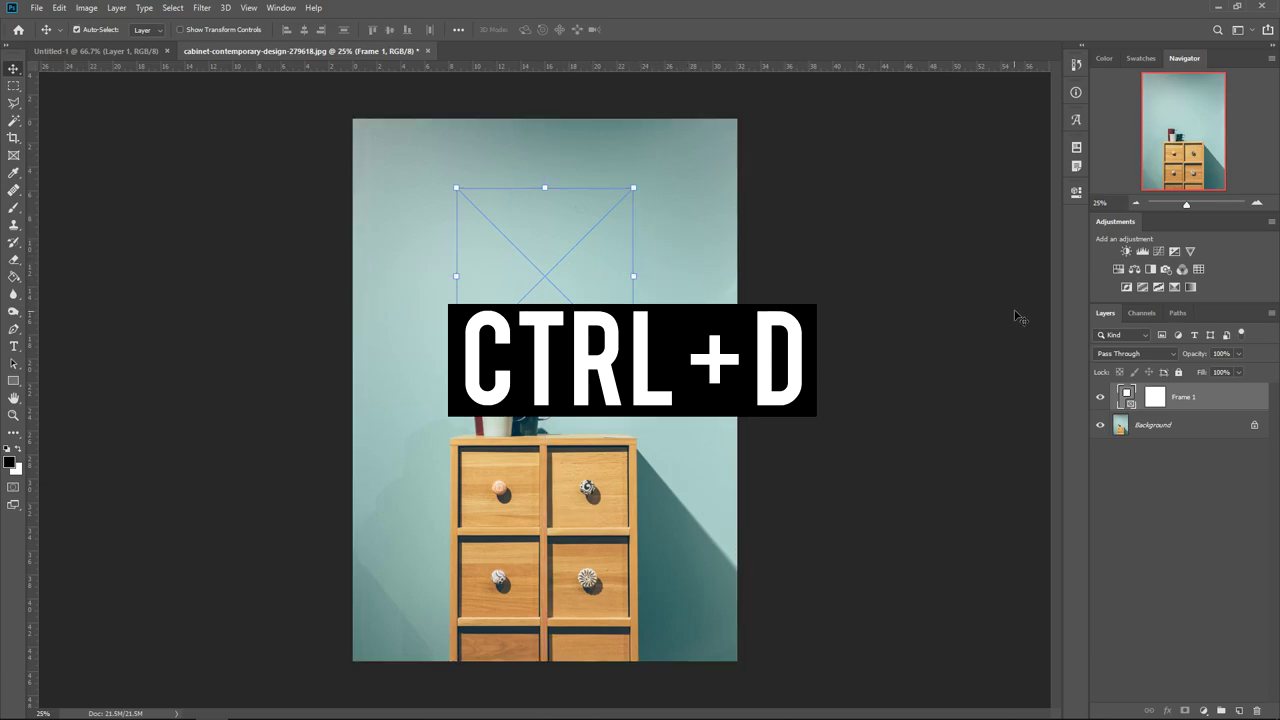
left_click_drag(577, 303, 594, 249)
Step: Place adventure-arid-bushes-2379864.jpg into the frame and scale the photo to 52.59% so it fits the frame's width
key("alt+Tab")
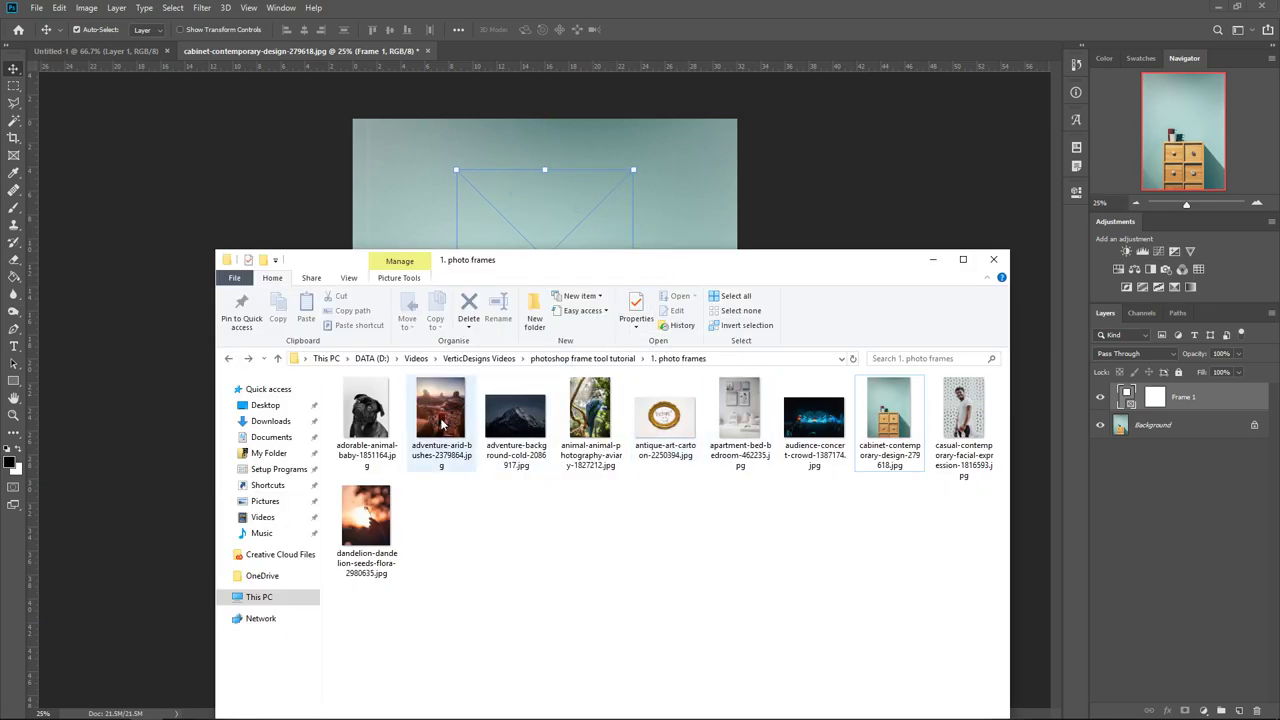
left_click_drag(434, 421, 550, 212)
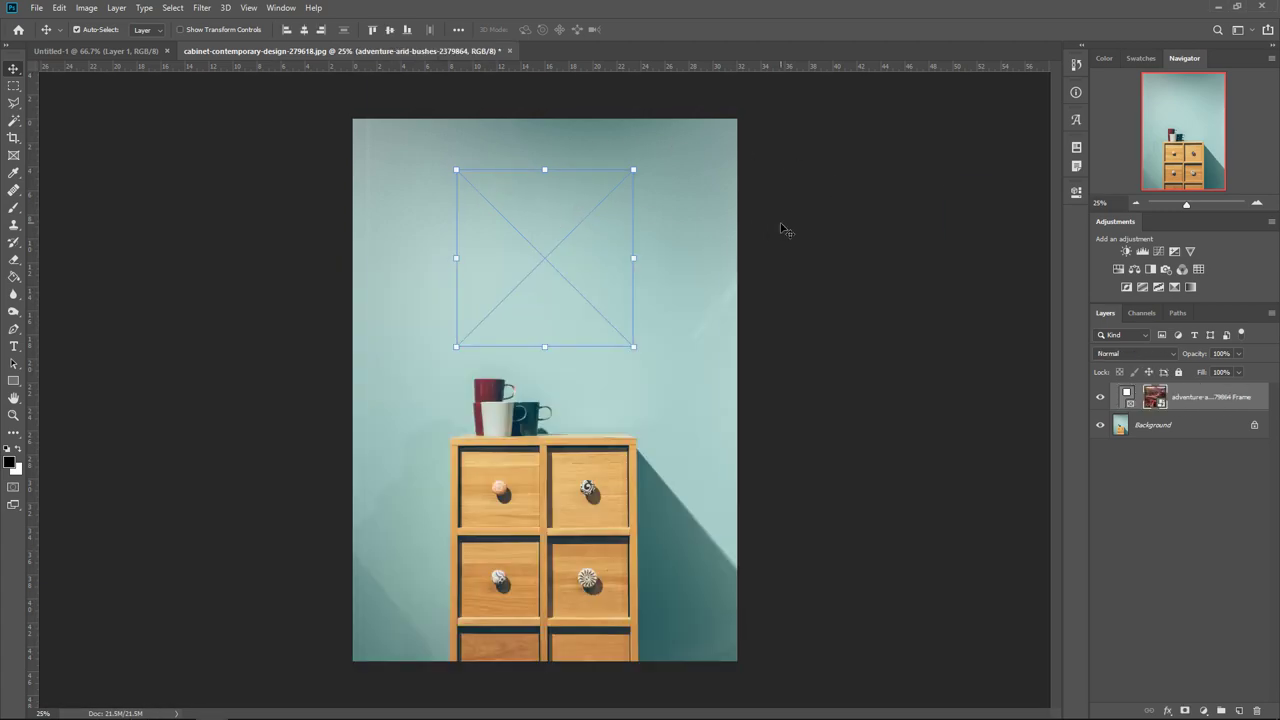
key("ctrl+t")
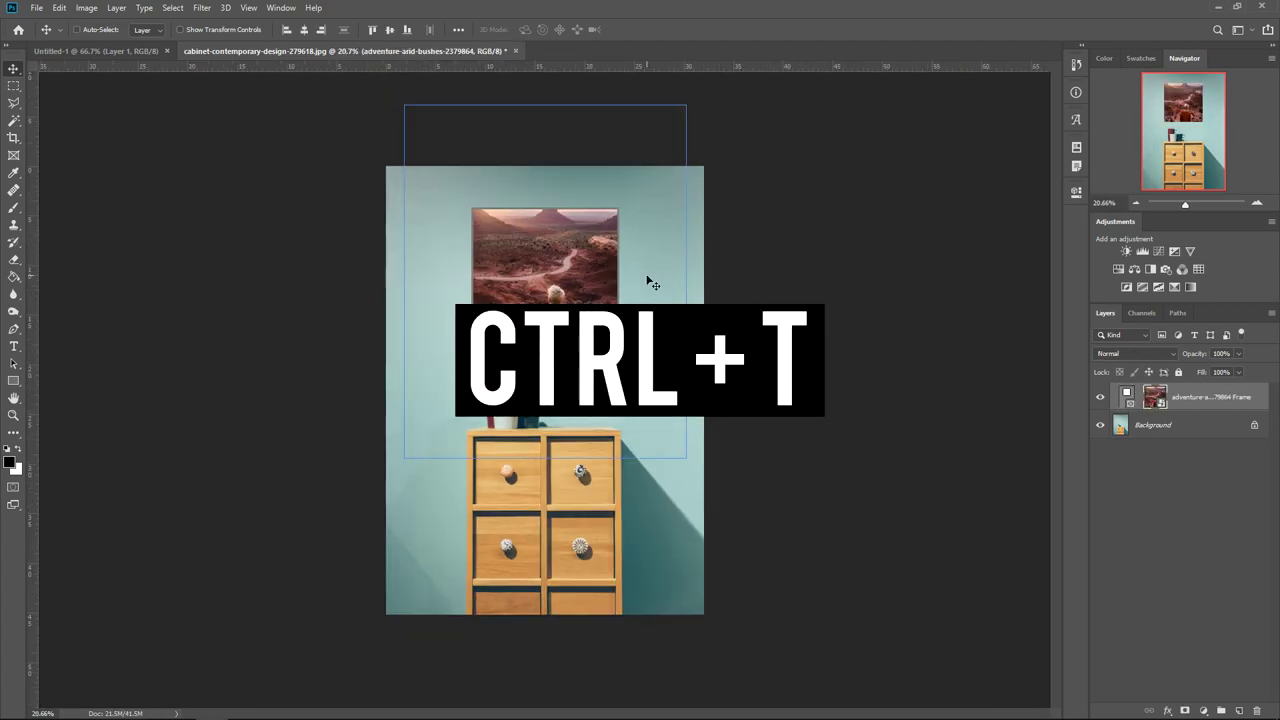
left_click_drag(686, 104, 629, 192)
left_click_drag(618, 257, 618, 267)
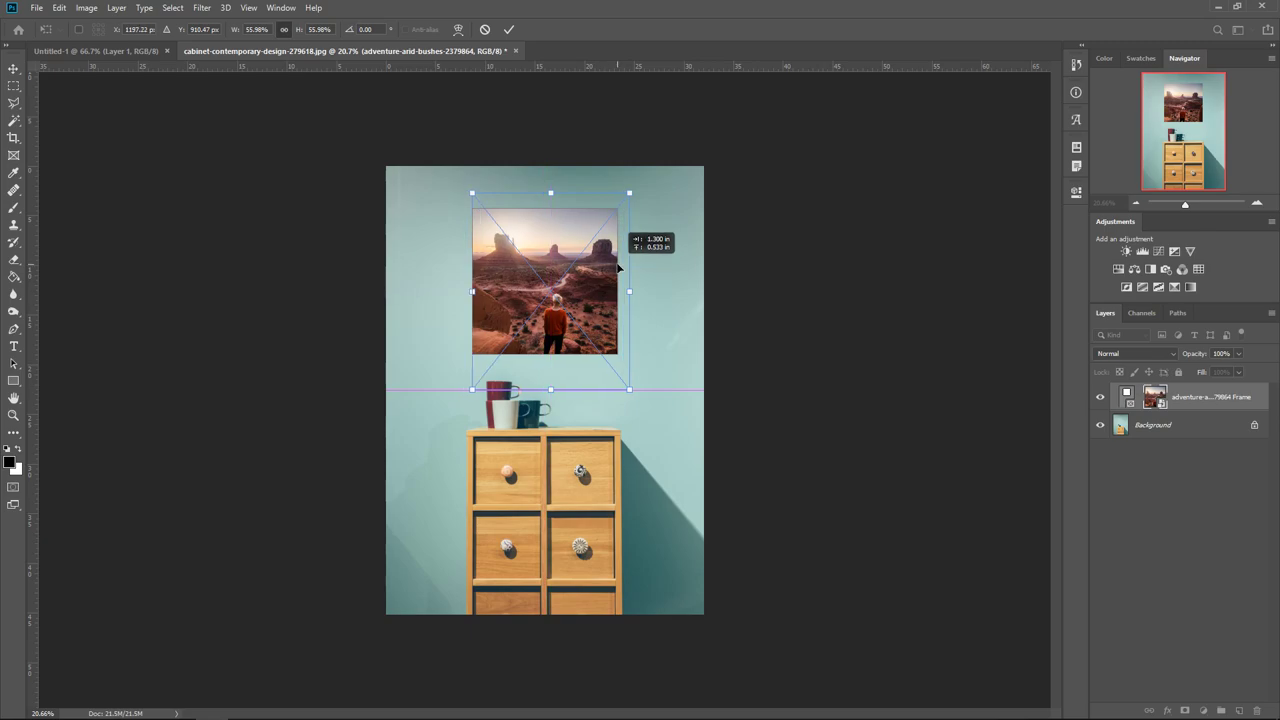
left_click_drag(629, 192, 618, 204)
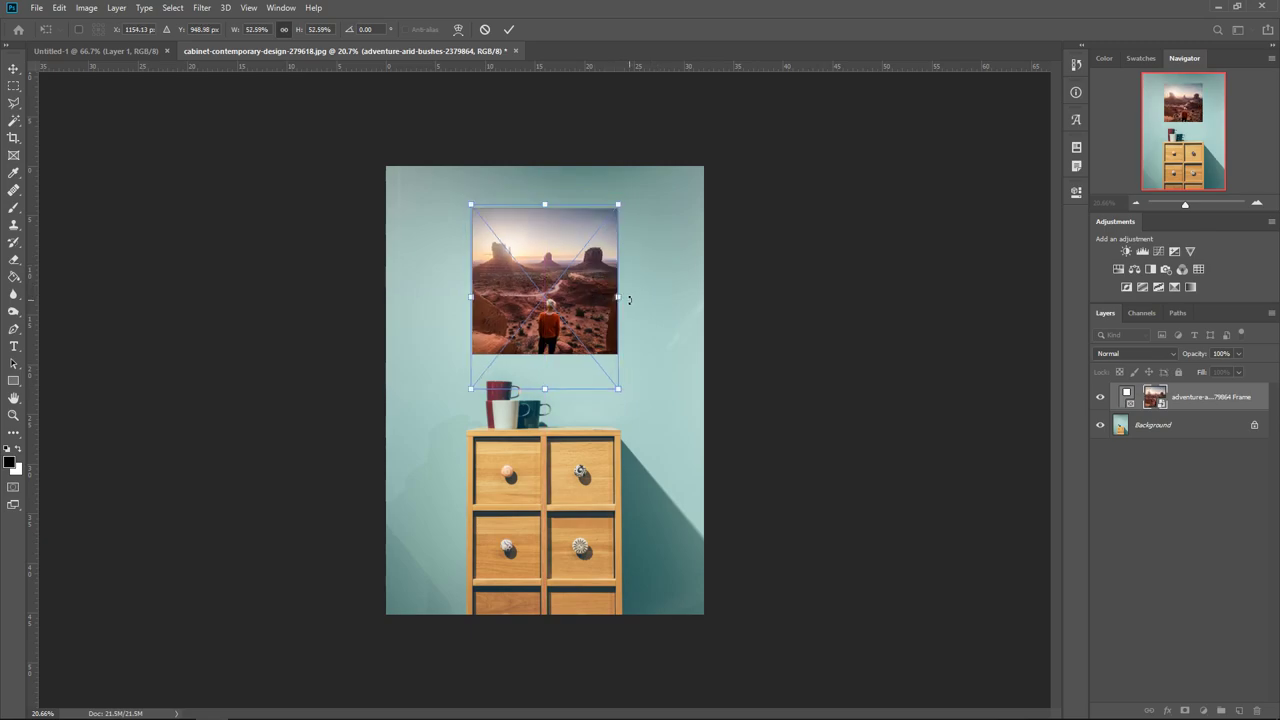
key("shift+Up")
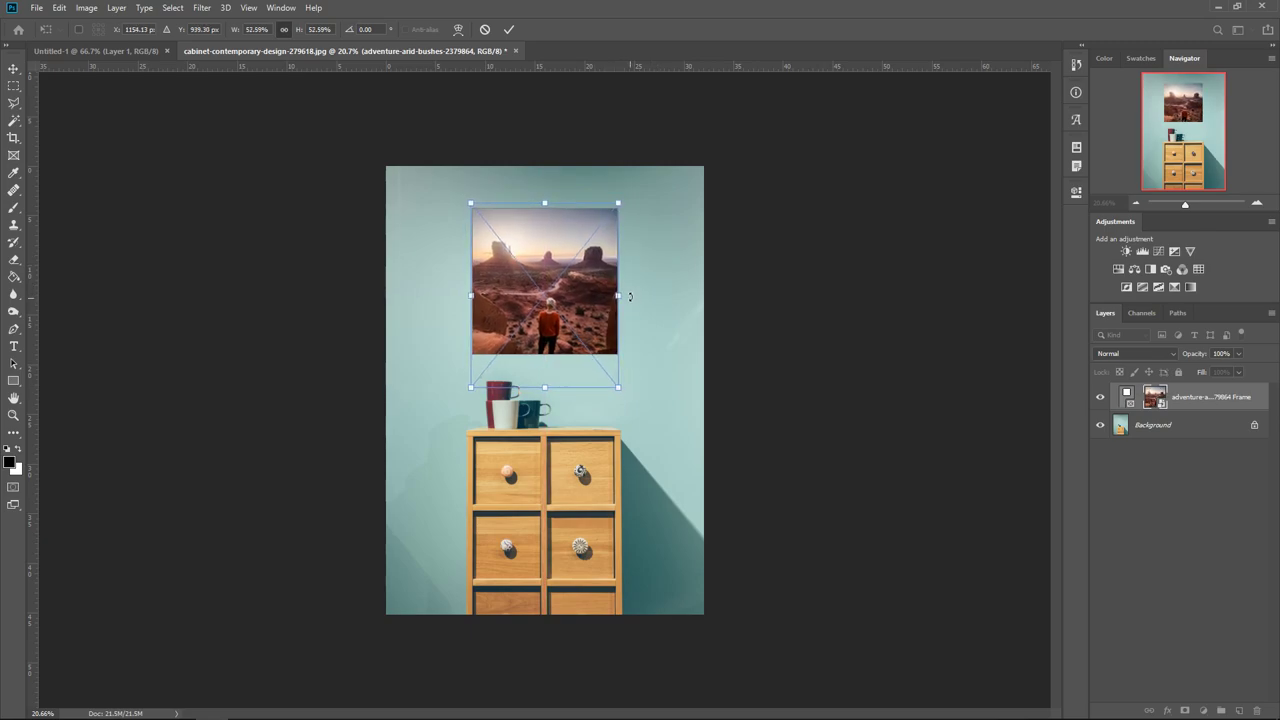
key("Return")
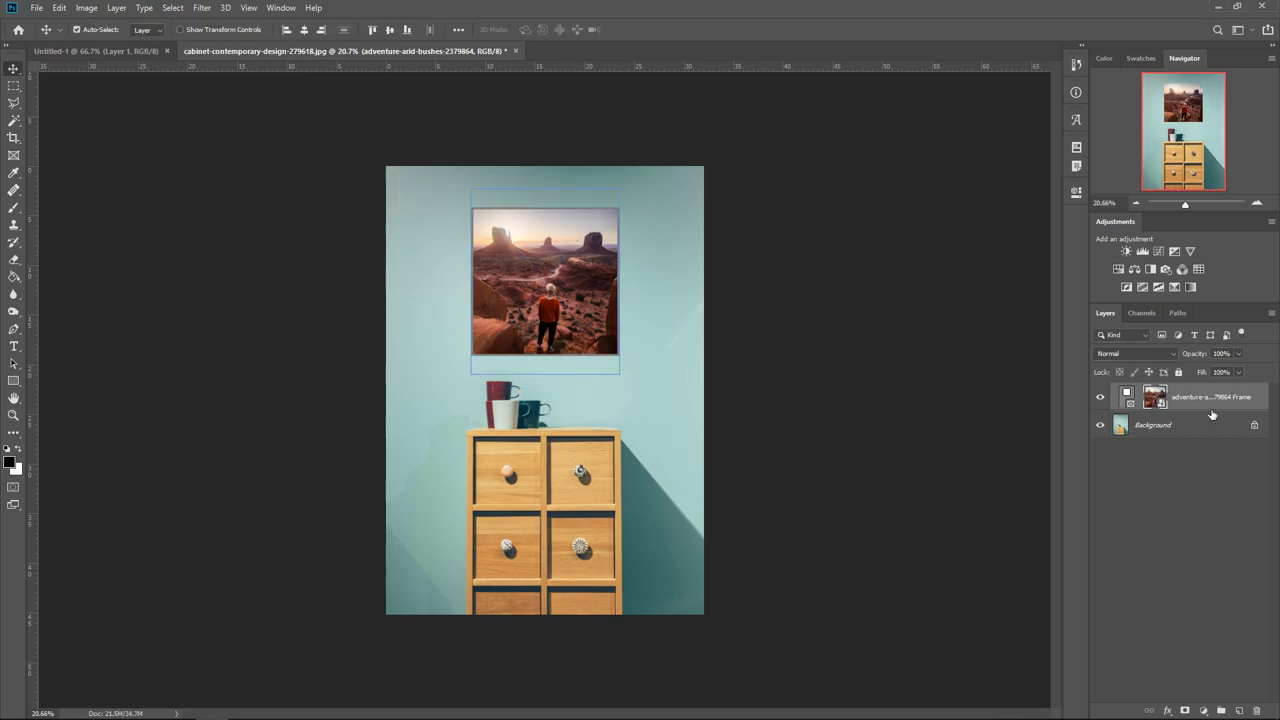
Step: Try shrinking the frame from its upper-right corner independently of the photo inside, and undo the change
left_click(1125, 396)
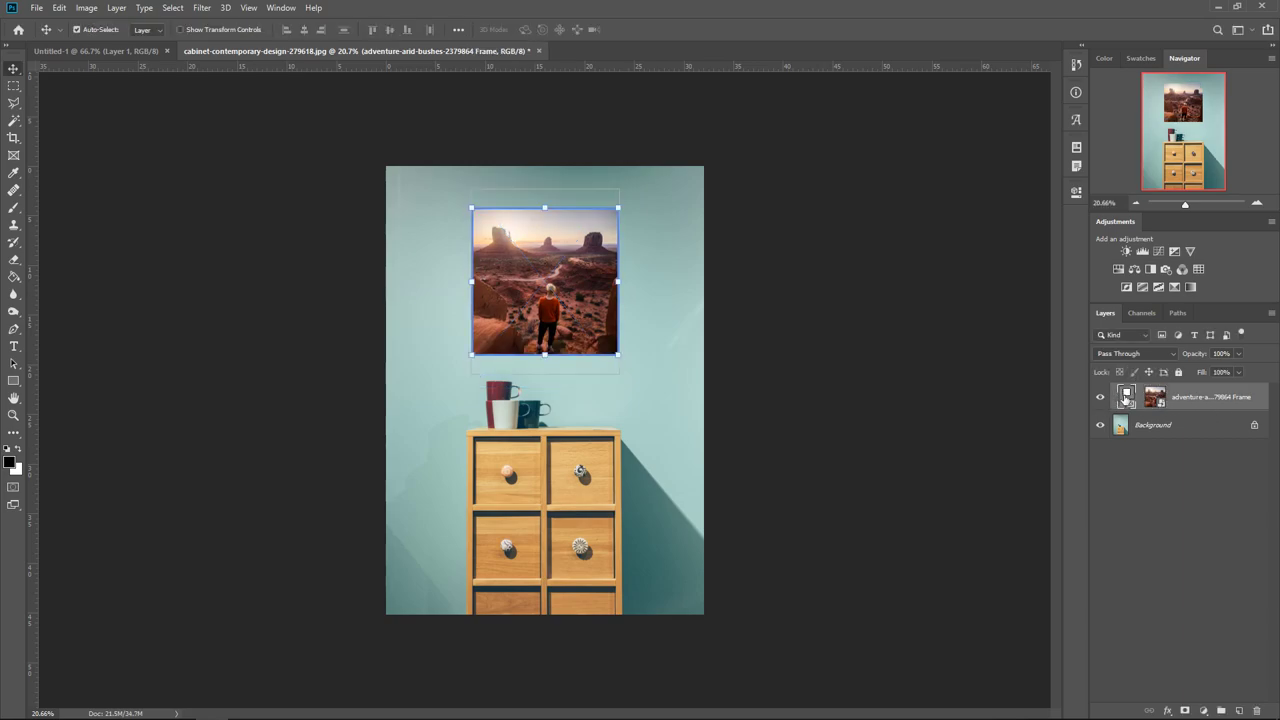
left_click(1155, 398)
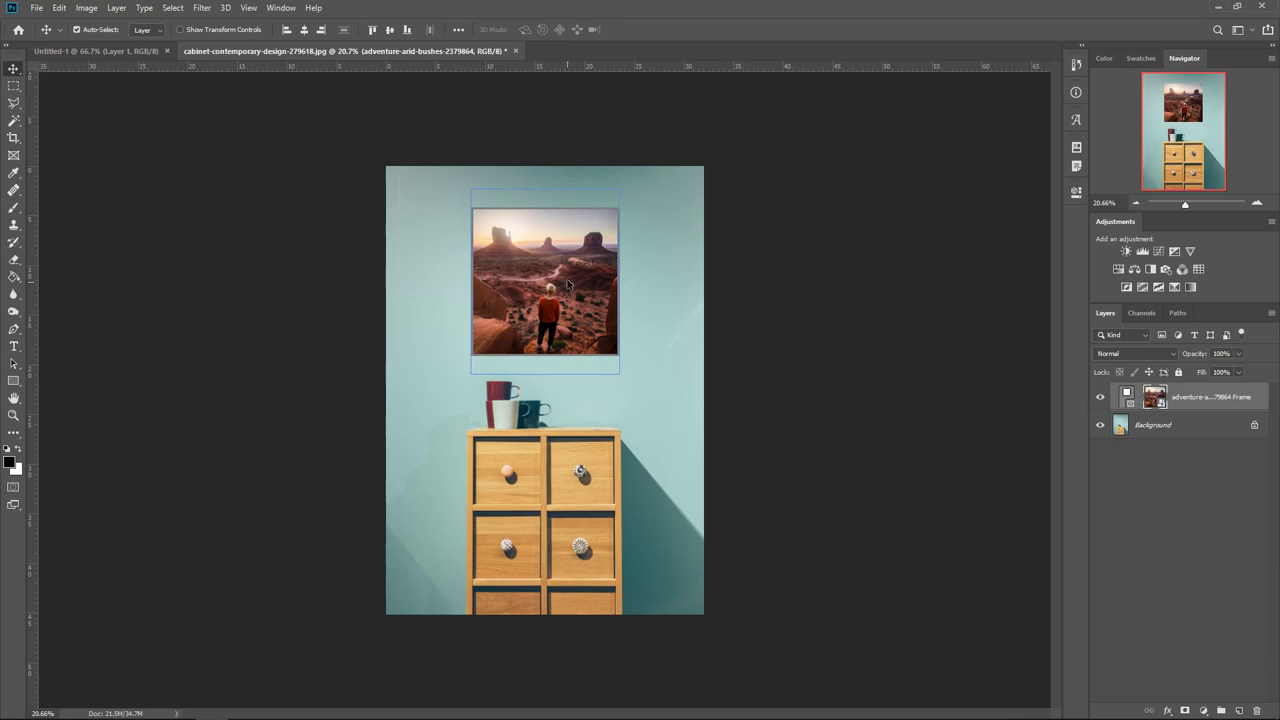
left_click_drag(1185, 204, 1188, 204)
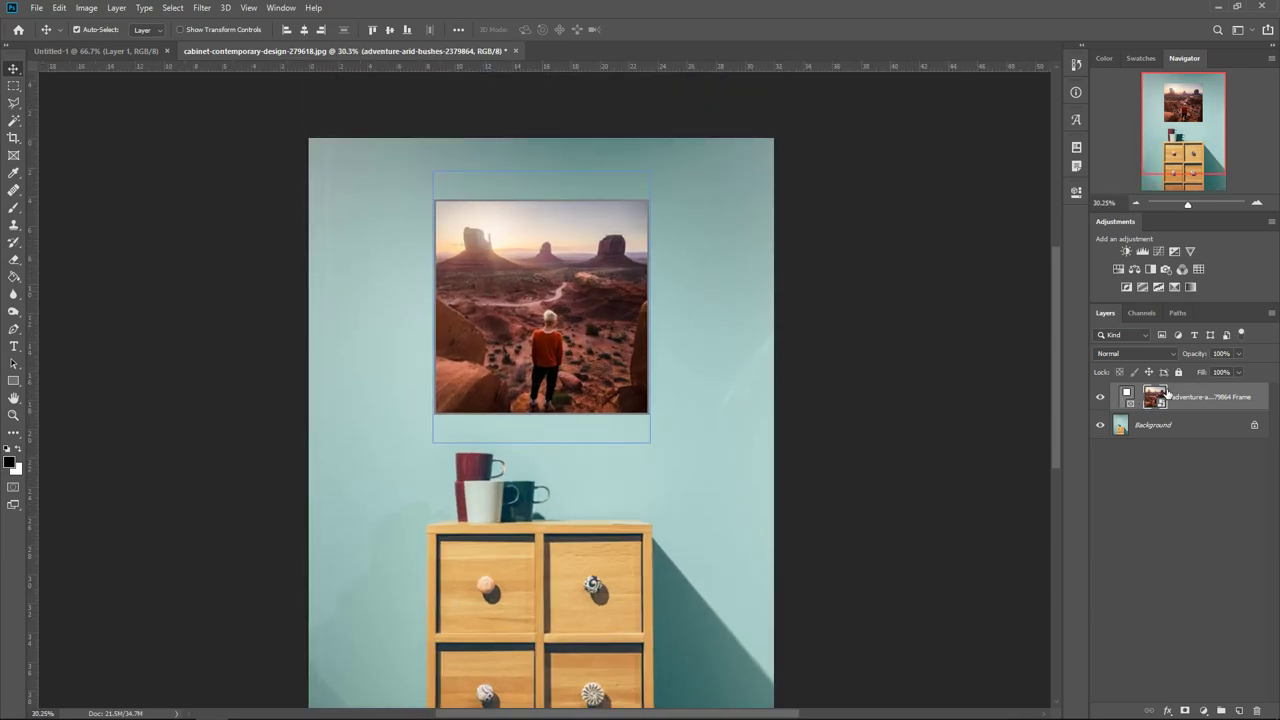
left_click(1129, 397)
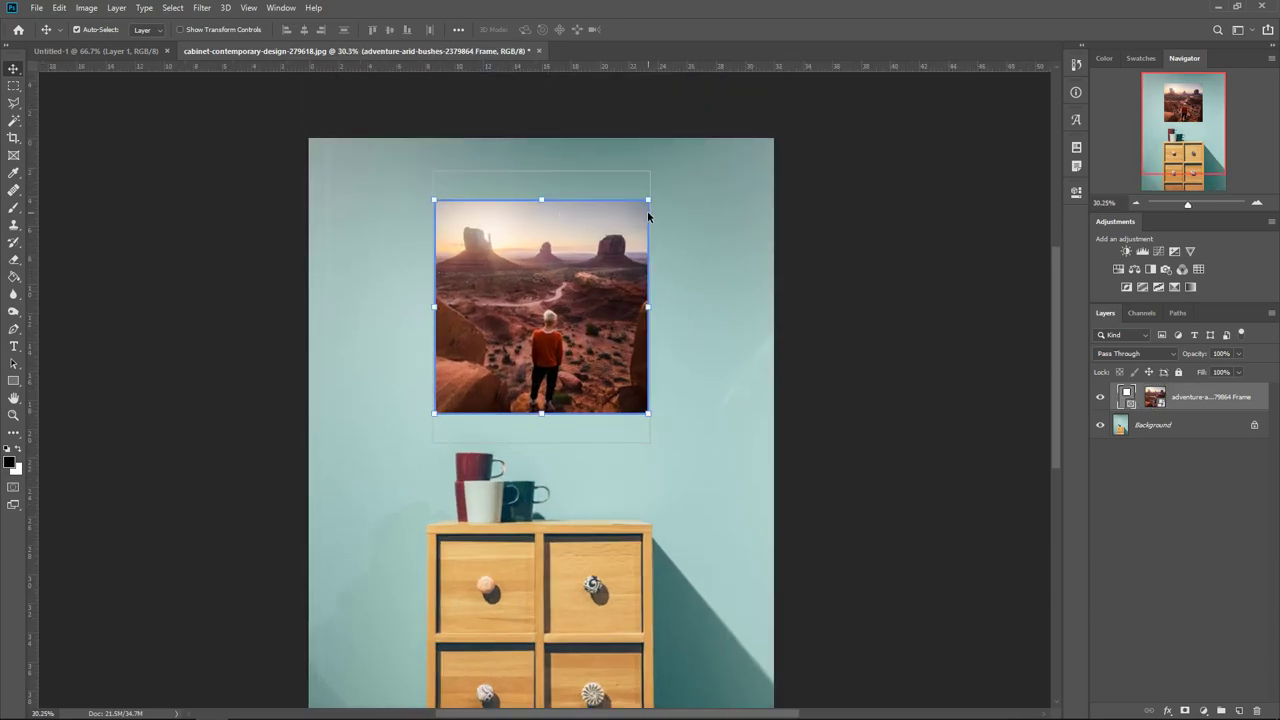
left_click_drag(649, 201, 623, 228)
key("ctrl")
key("ctrl")
key("ctrl+z")
Step: Try enlarging the frame from its upper-right corner, undo that, and try lowering its top edge to crop the photo
left_click_drag(649, 199, 720, 171)
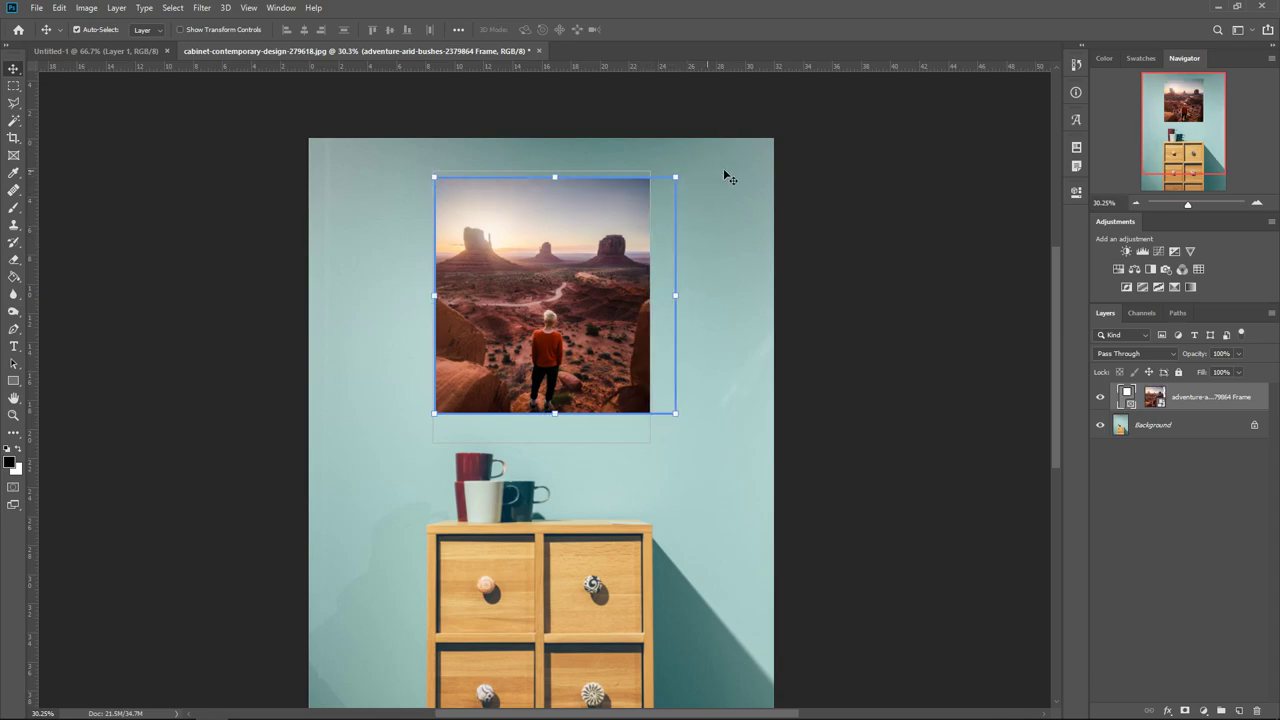
key("ctrl")
key("ctrl+z")
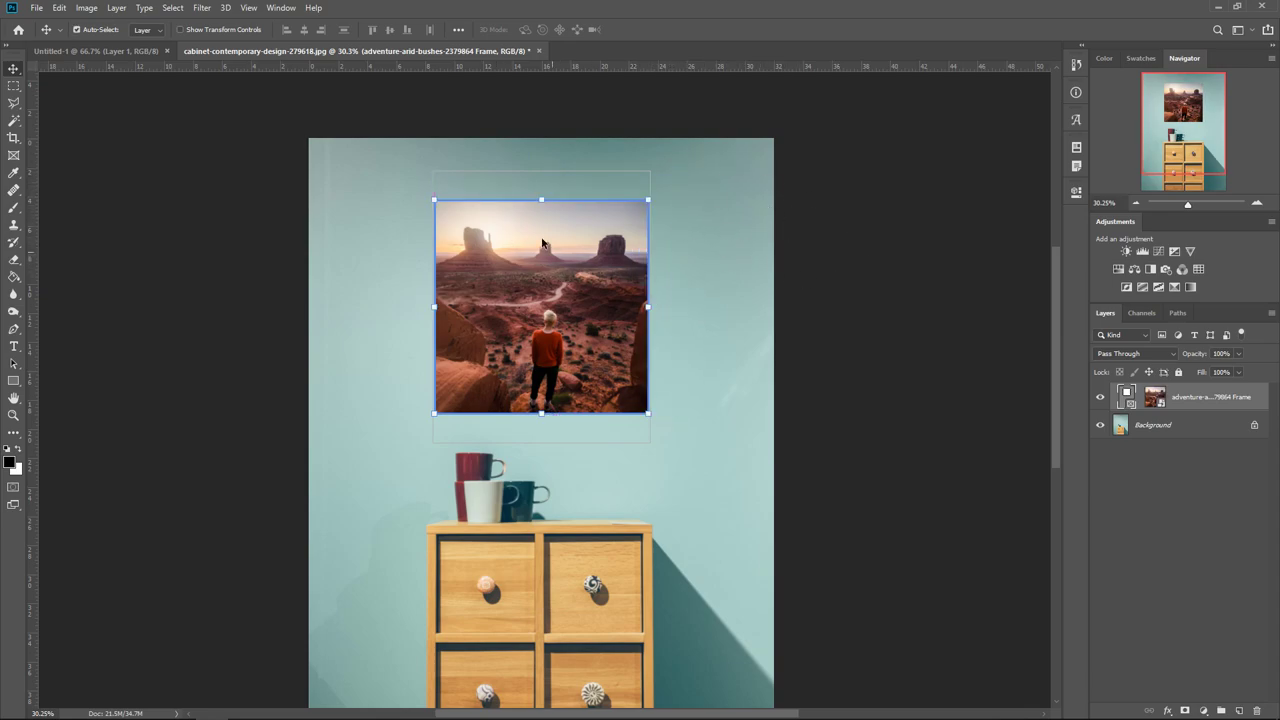
key("ctrl")
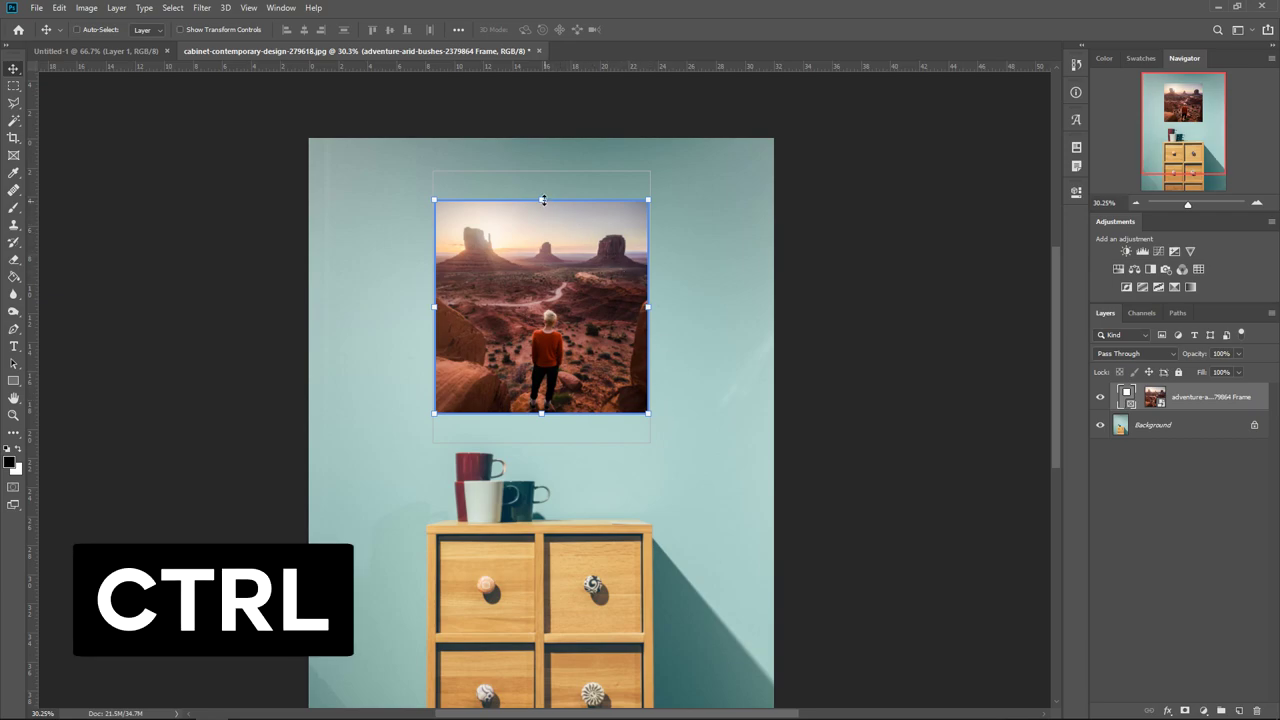
left_click_drag(543, 200, 553, 285)
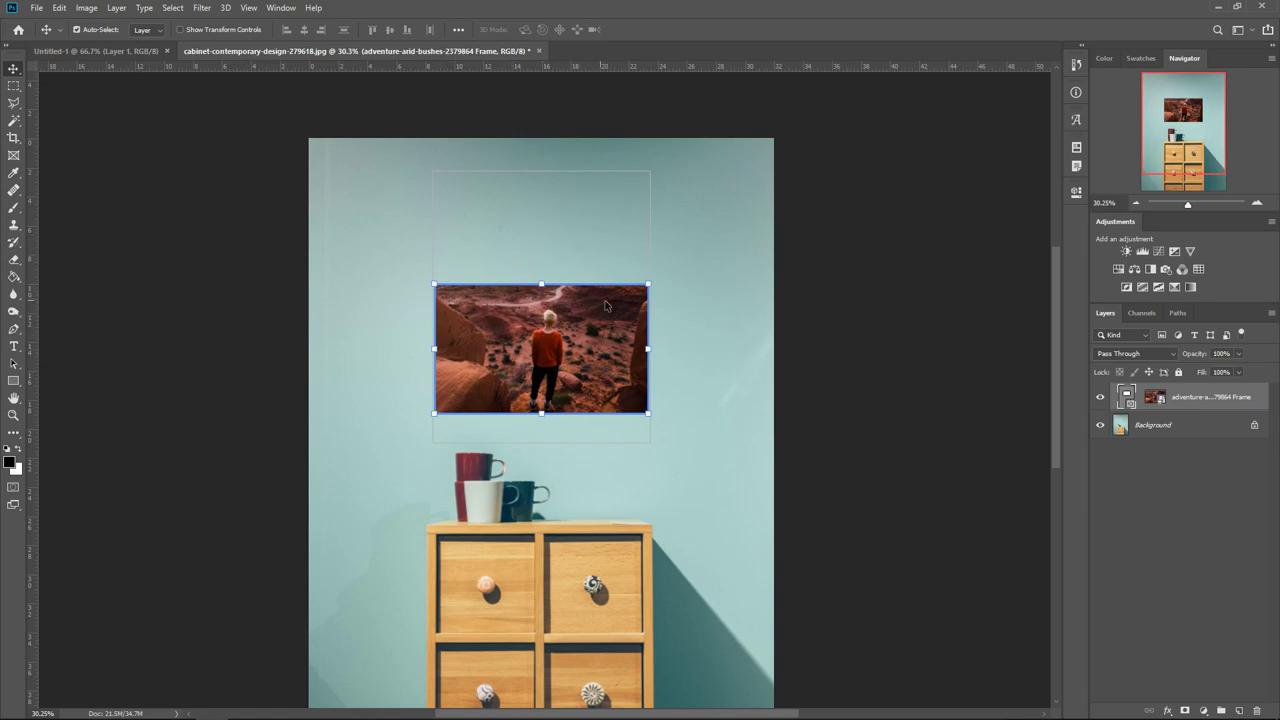
left_click(1156, 397)
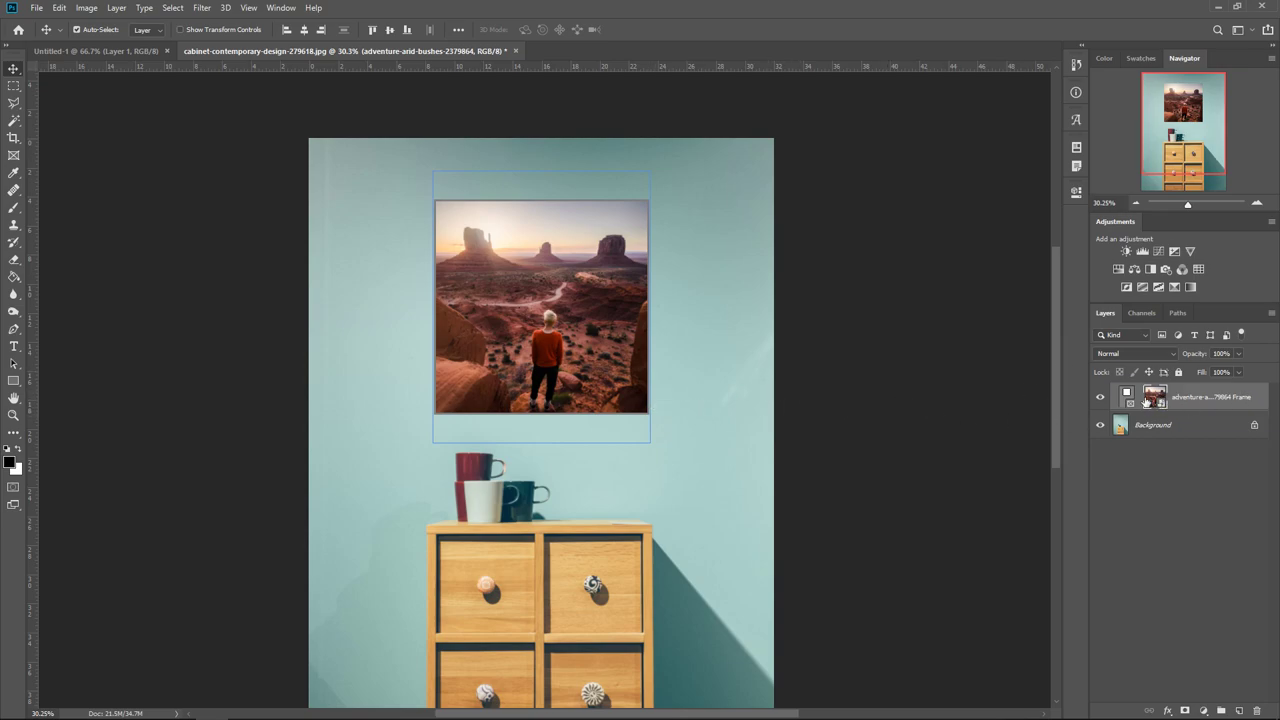
right_click(1150, 397)
left_click(1105, 402)
double_click(1092, 399)
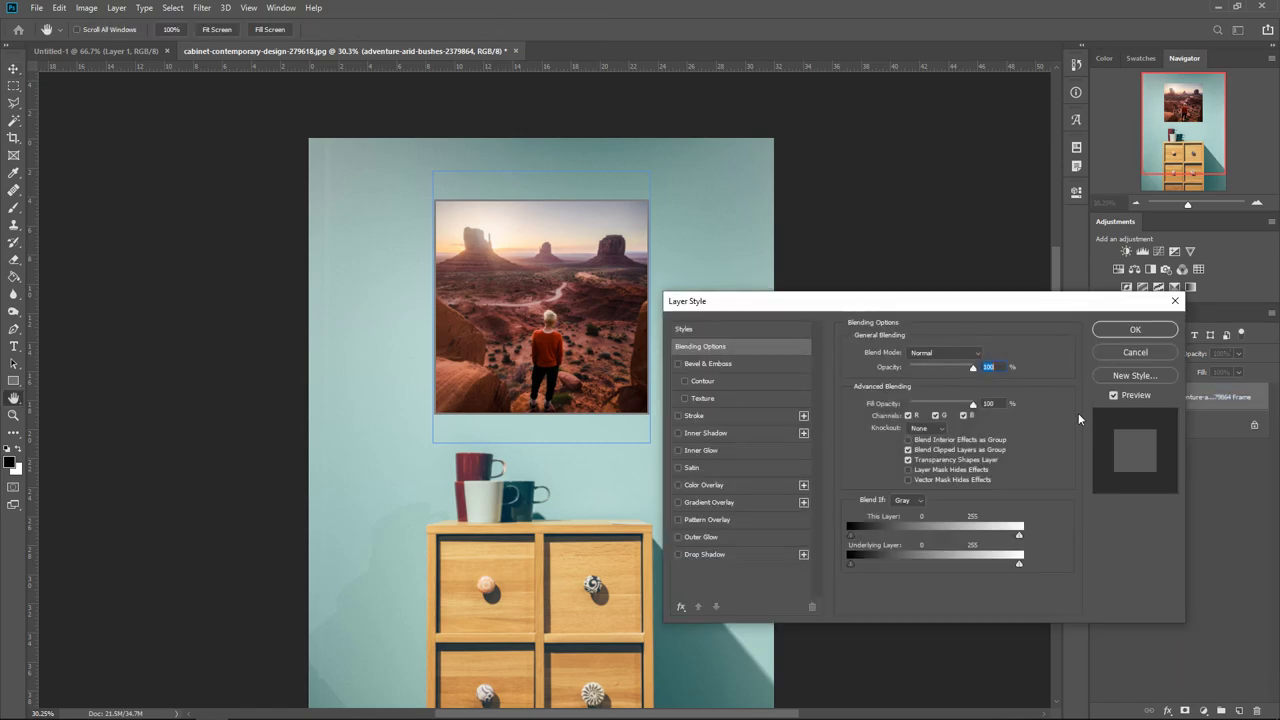
left_click(1135, 354)
Step: Compare selecting the frame and its photo, open the photo's blending options, and try enabling a Stroke effect
left_click(1128, 399)
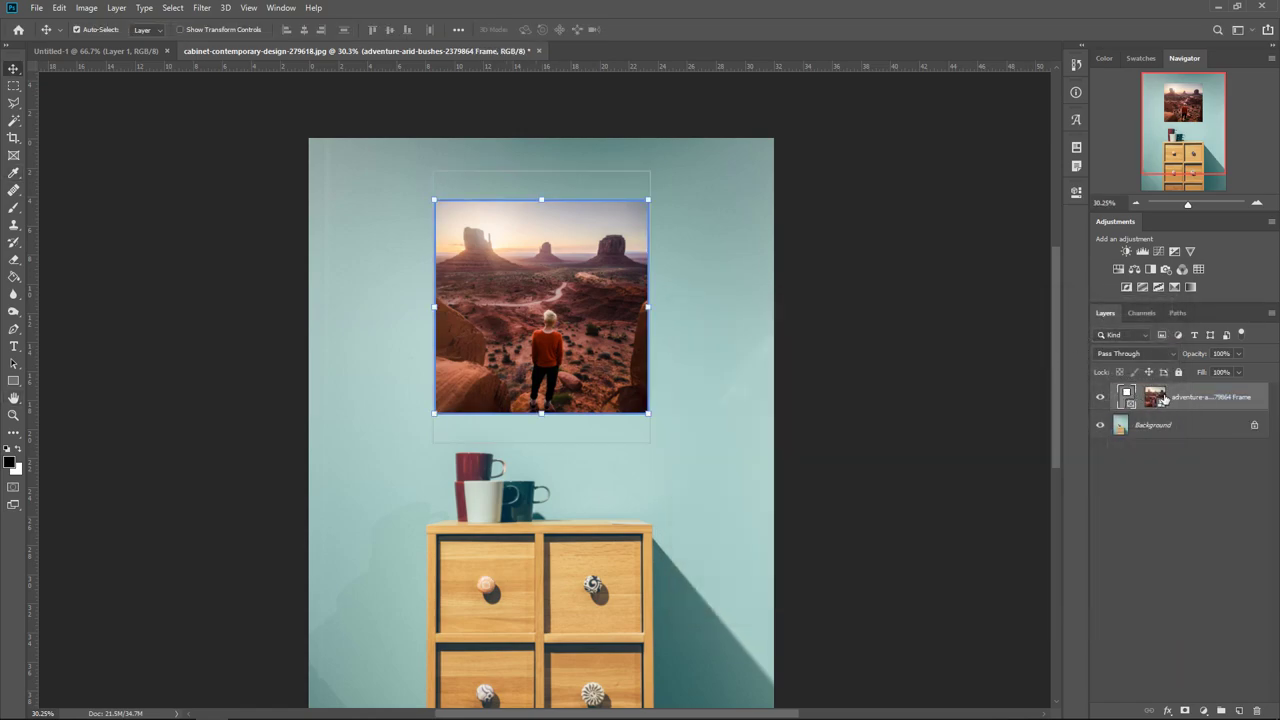
left_click(1154, 398)
left_click(1122, 399)
left_click(1155, 398)
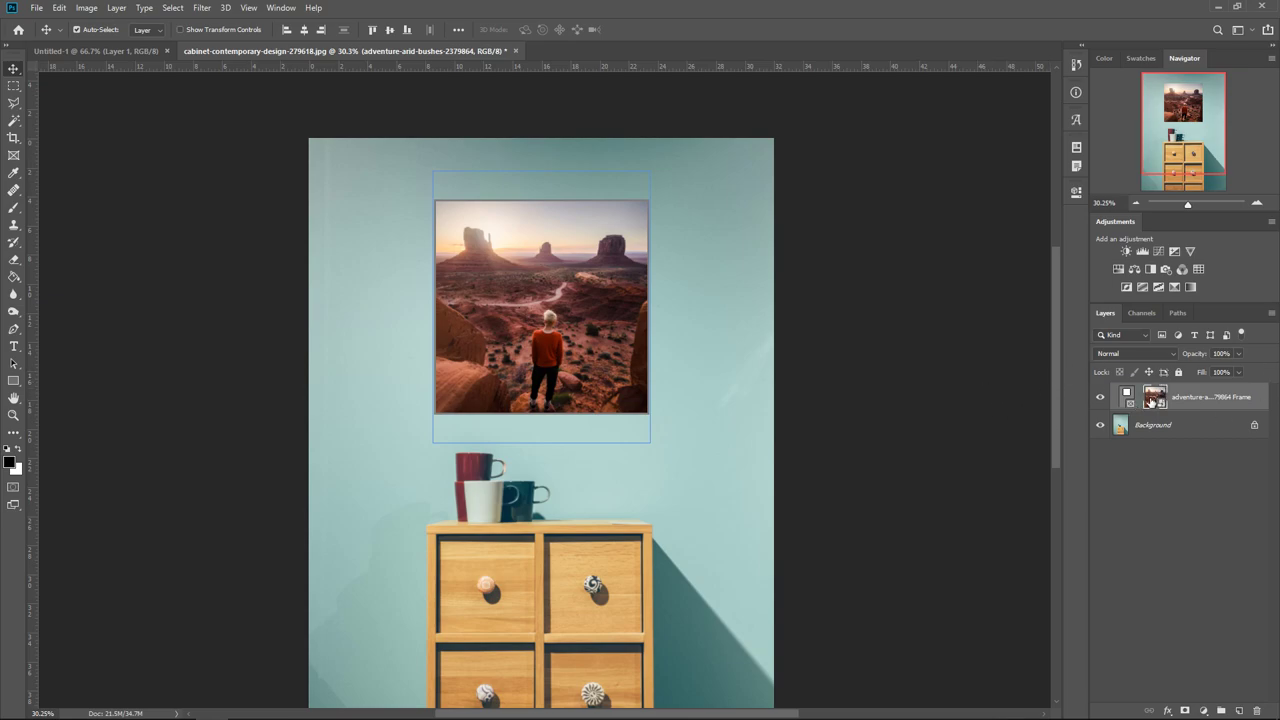
right_click(1156, 399)
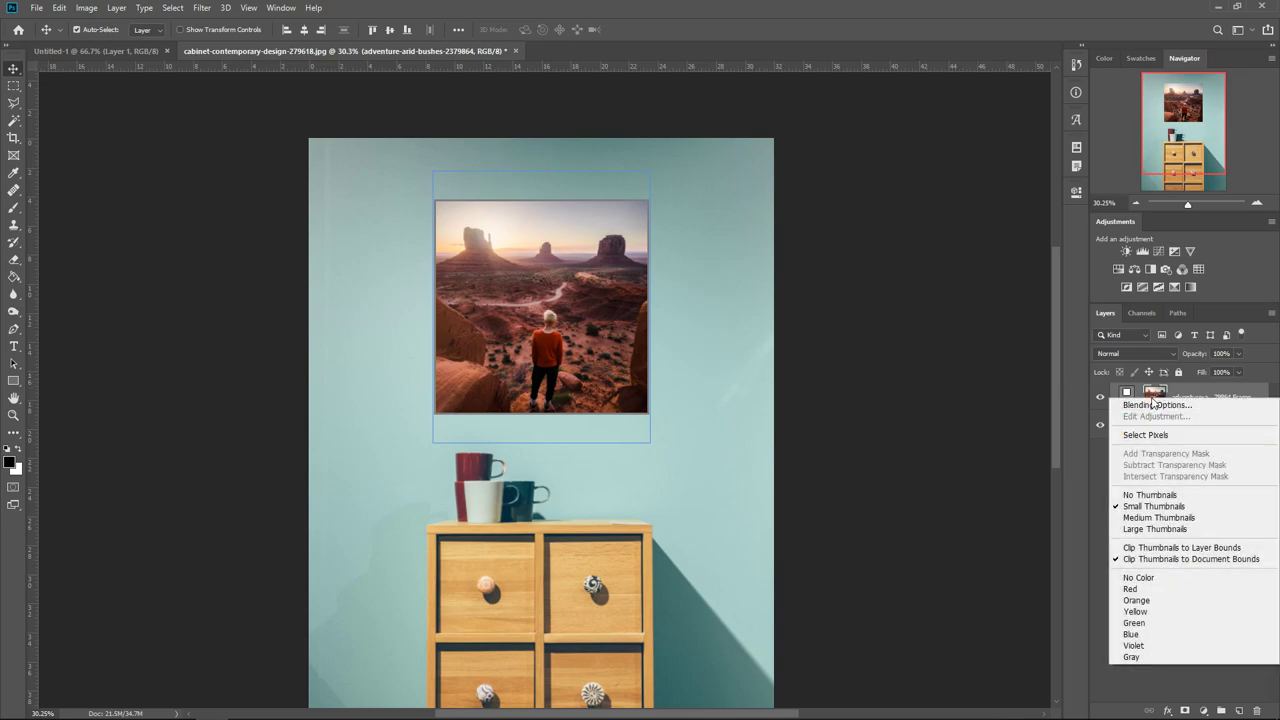
left_click(1139, 406)
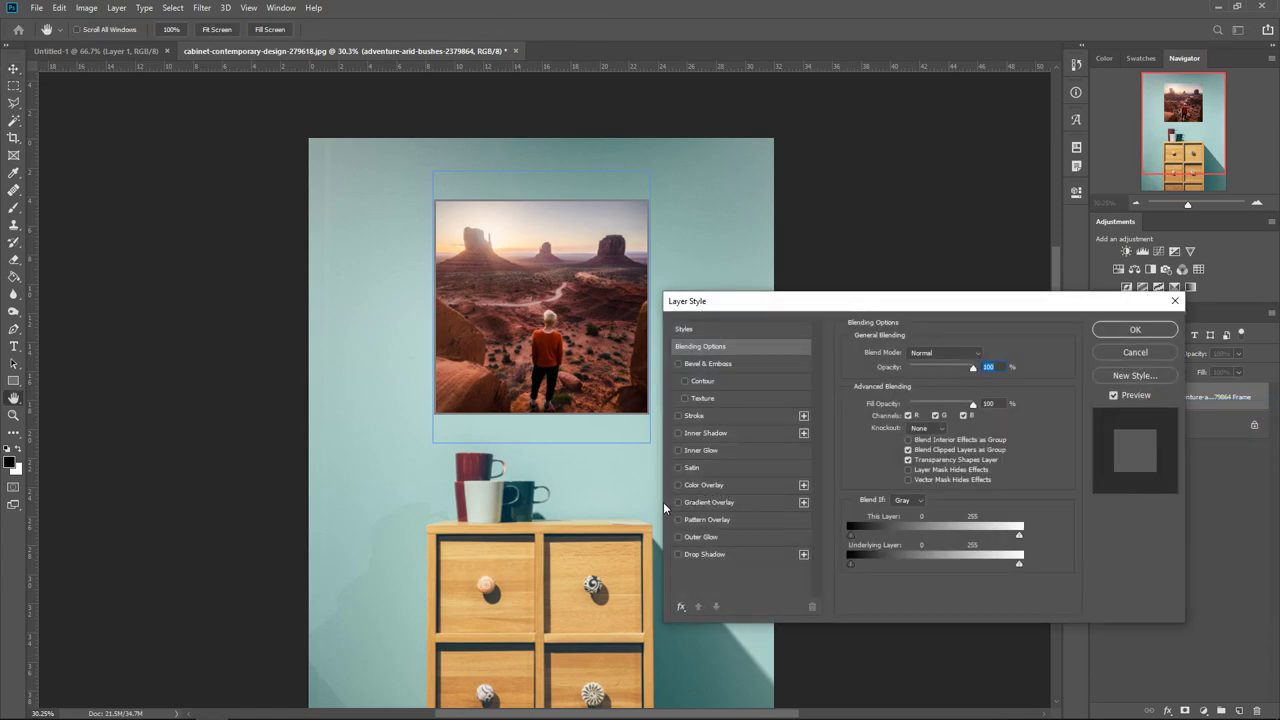
left_click(678, 415)
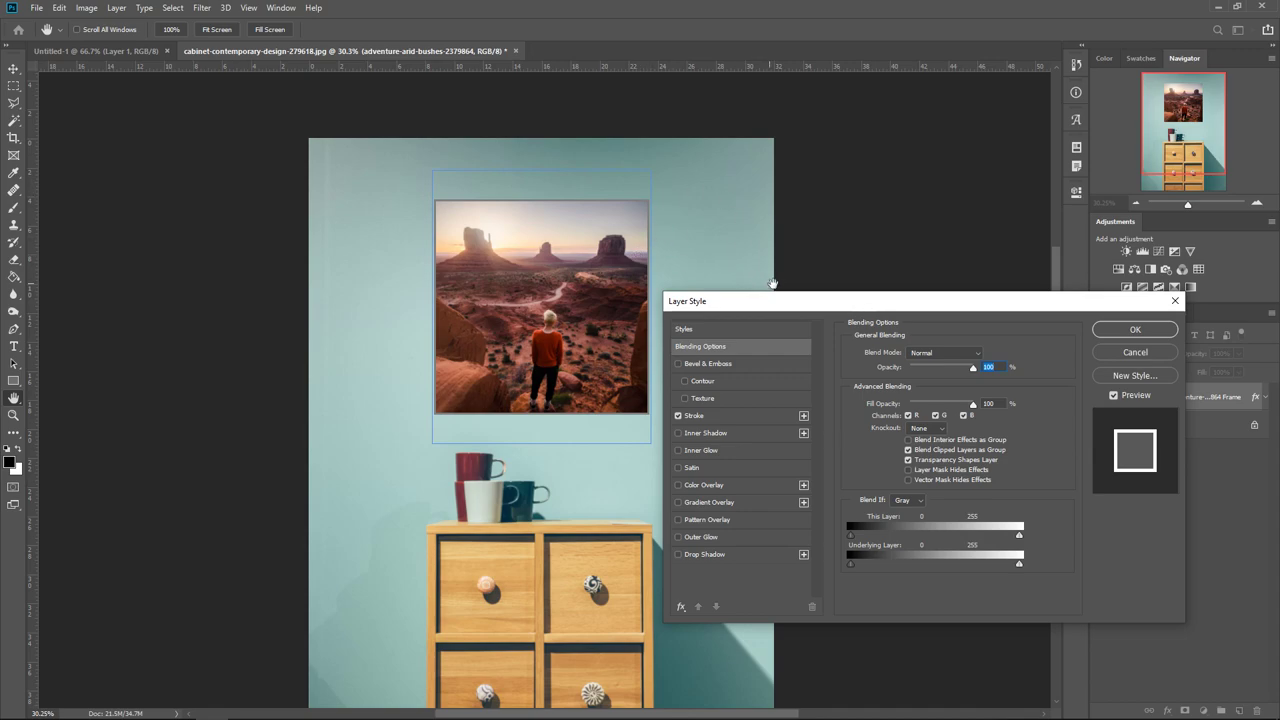
left_click(683, 416)
Step: Try a Color Overlay on the photo in bright orange, ff7e00
left_click(699, 487)
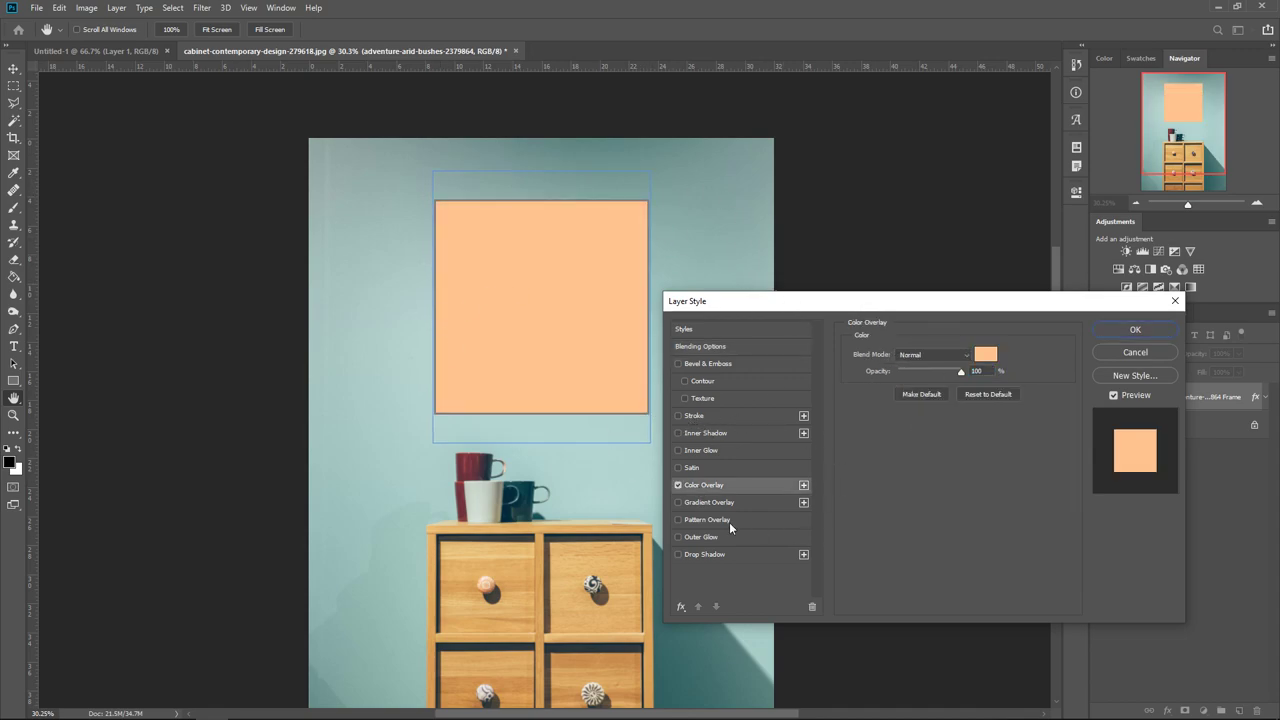
left_click(985, 354)
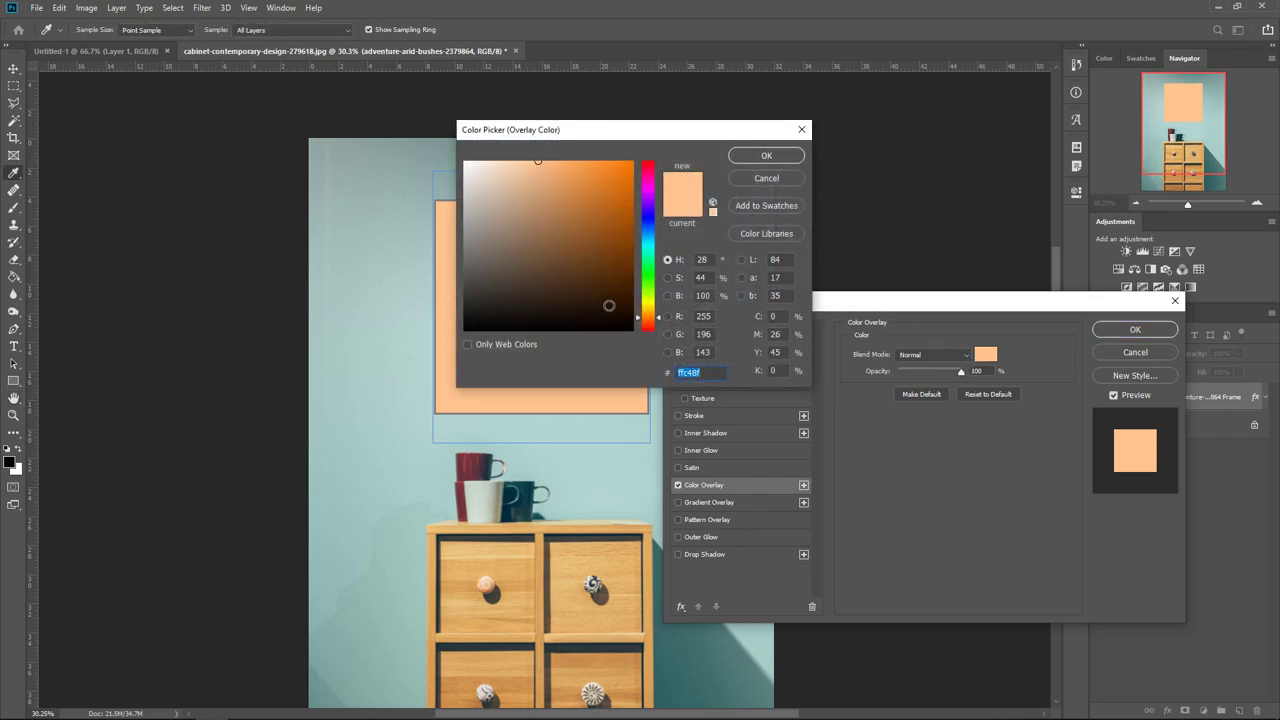
left_click(651, 315)
left_click(651, 321)
left_click(632, 161)
left_click(766, 155)
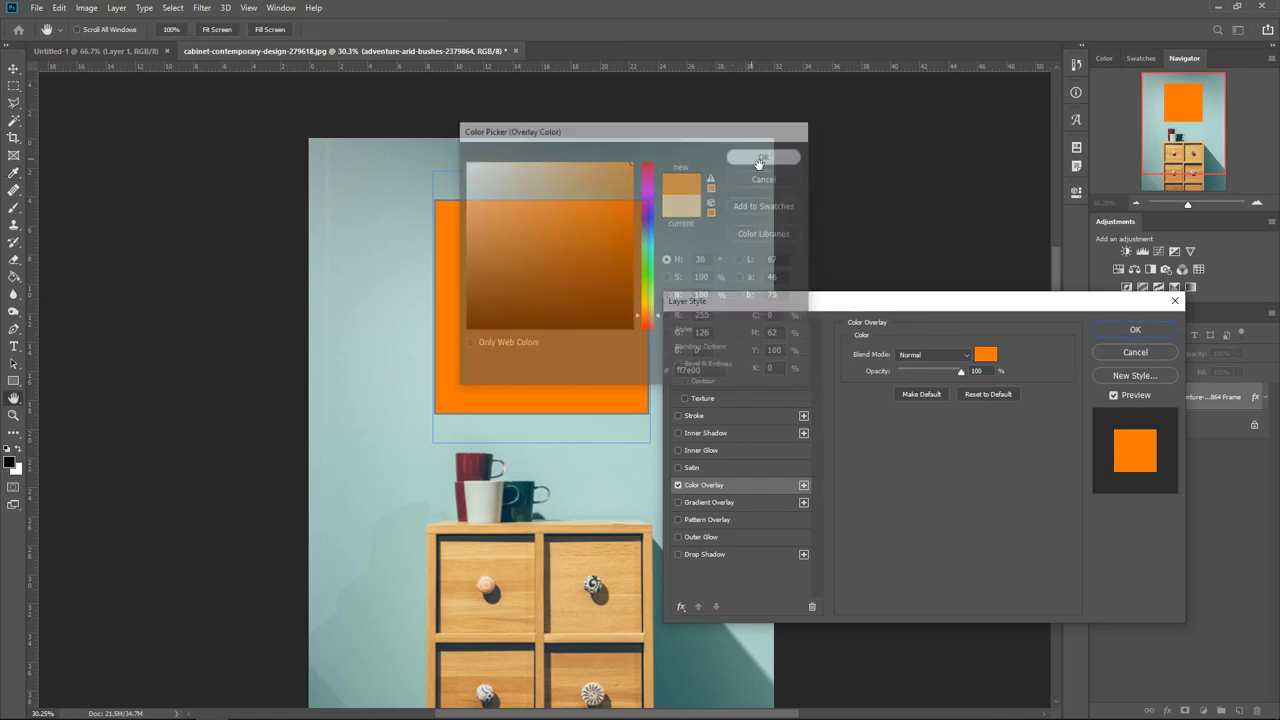
Step: Try blend modes such as Multiply, Color Burn and Screen on the orange overlay, reset it to Normal and disable the overlay
left_click(910, 354)
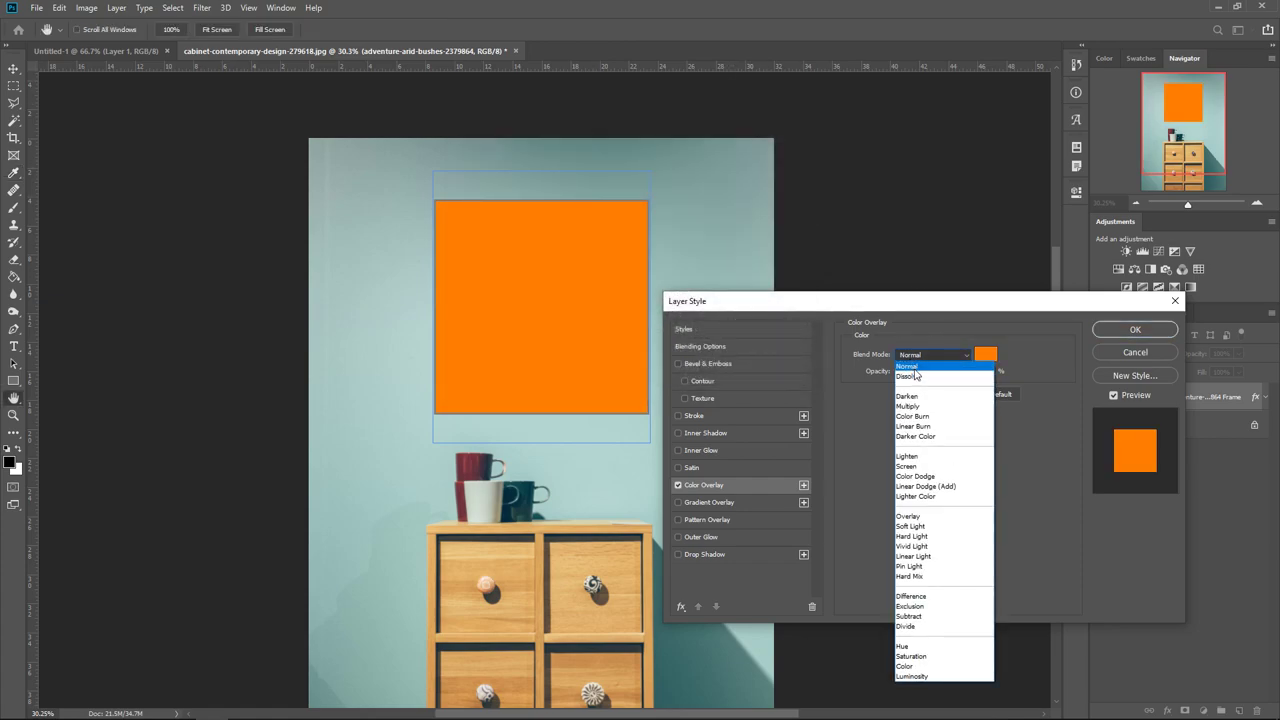
left_click(907, 367)
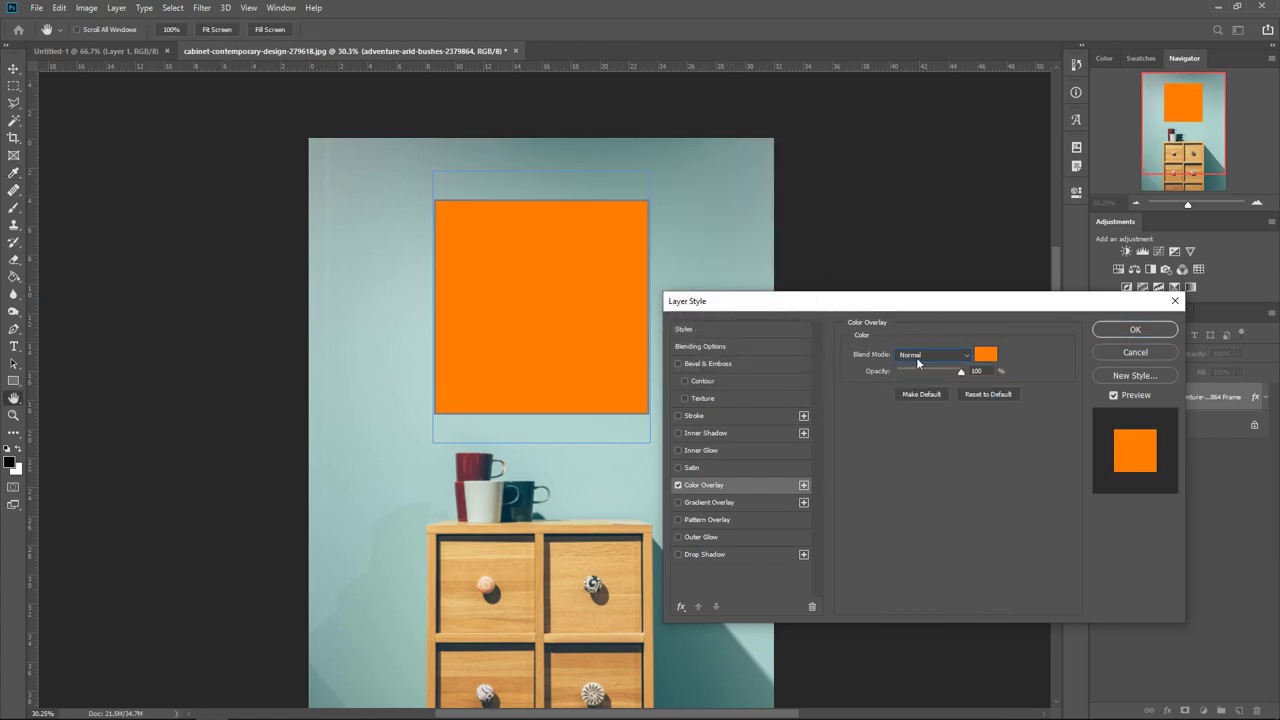
scroll(916, 357, "down", 2)
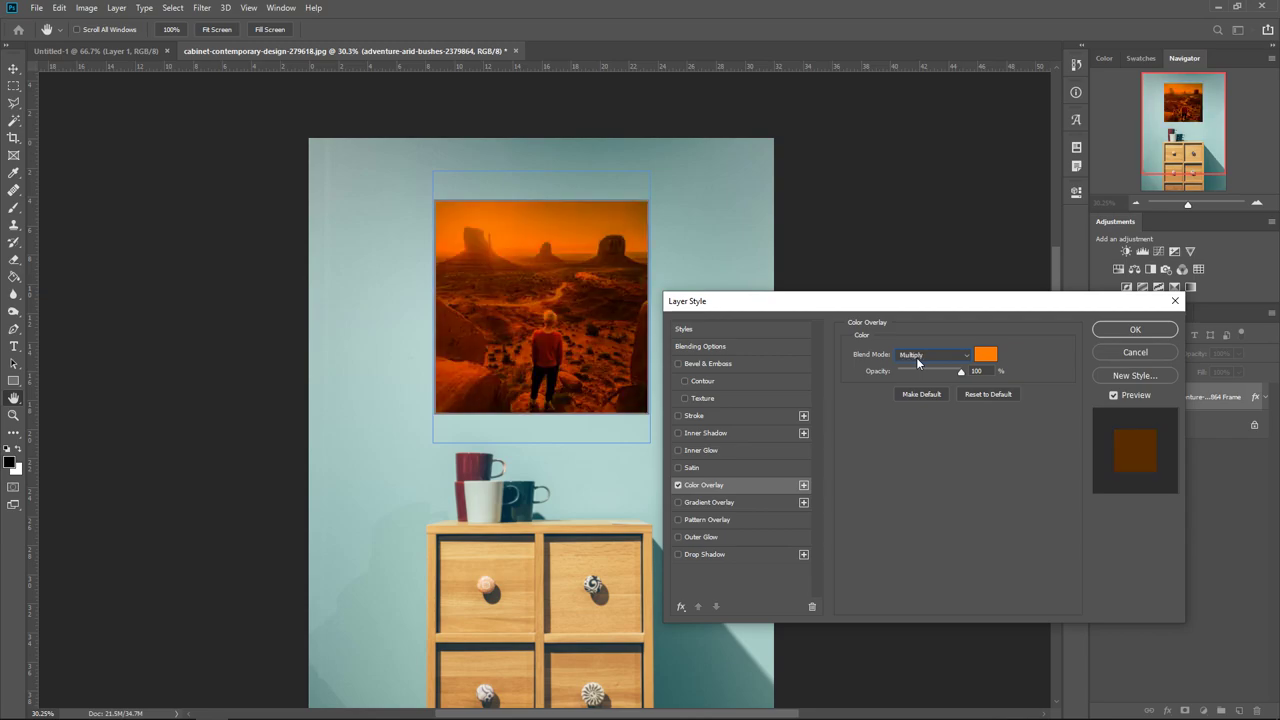
scroll(917, 357, "down", 4)
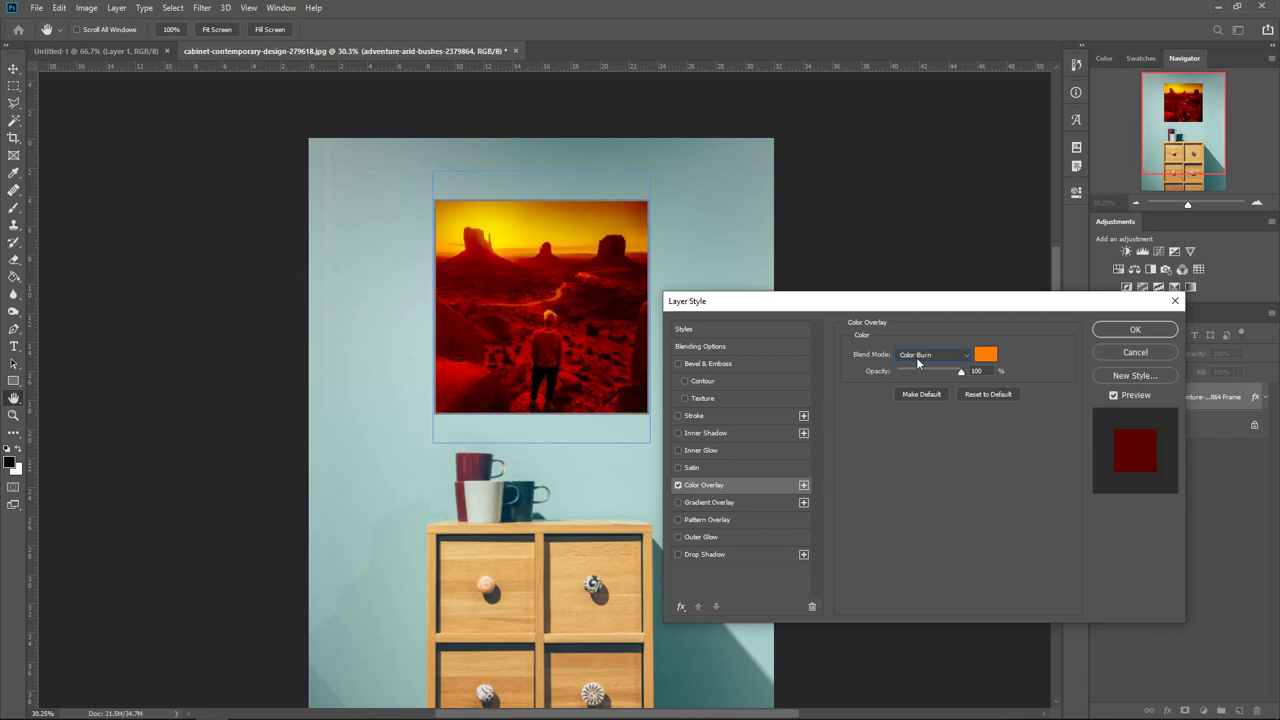
scroll(916, 357, "down", 2)
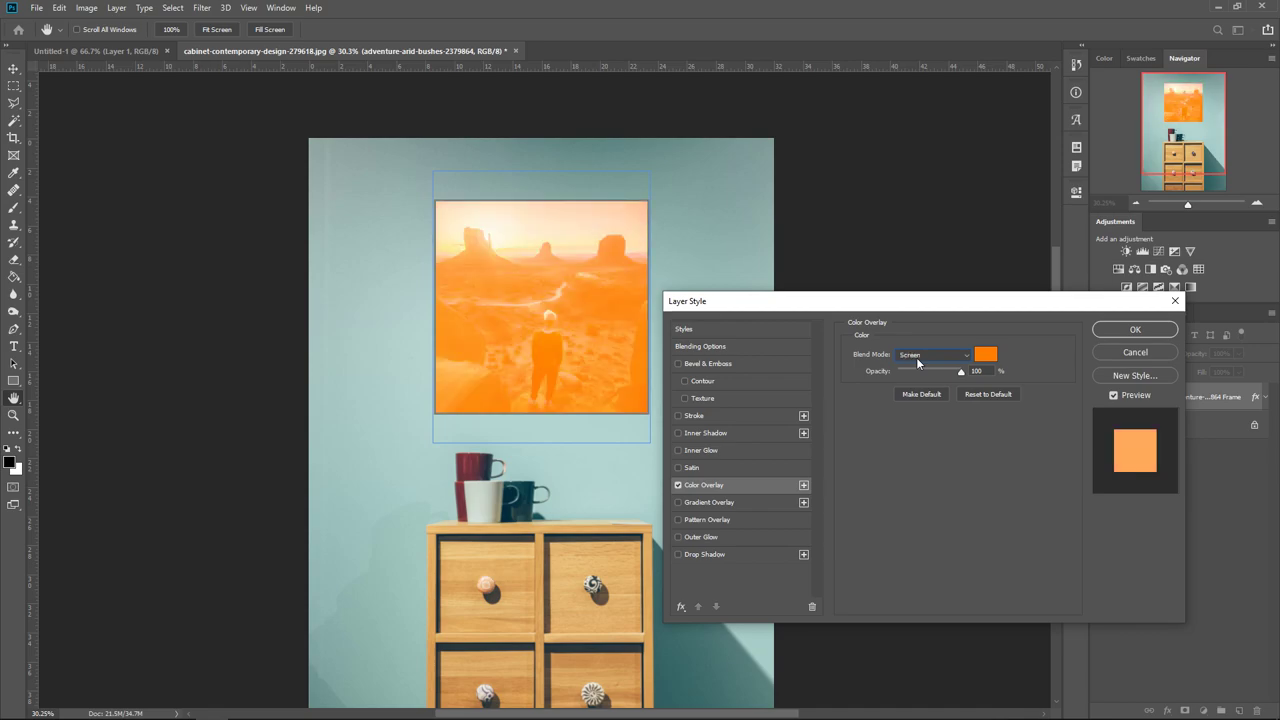
left_click(916, 357)
left_click(909, 367)
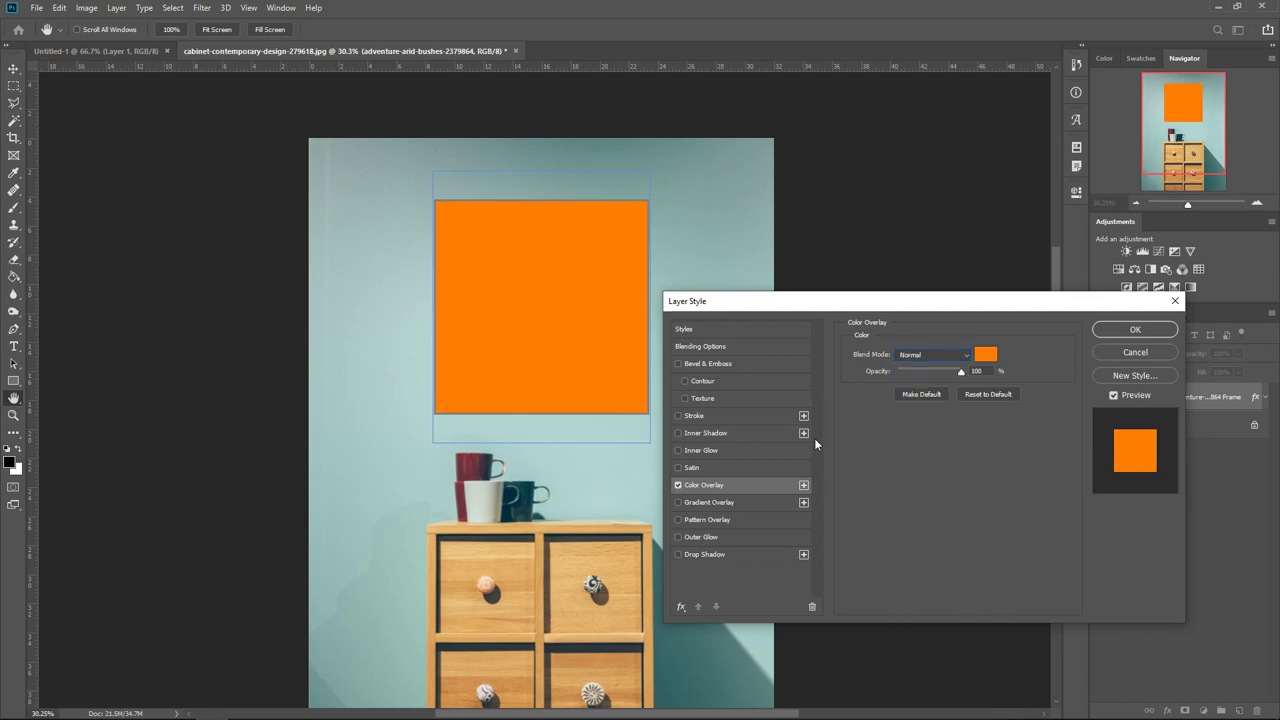
left_click(678, 485)
Step: Try a Gradient Overlay on the photo, recolouring the gradient's black start stop to pure blue
left_click(678, 502)
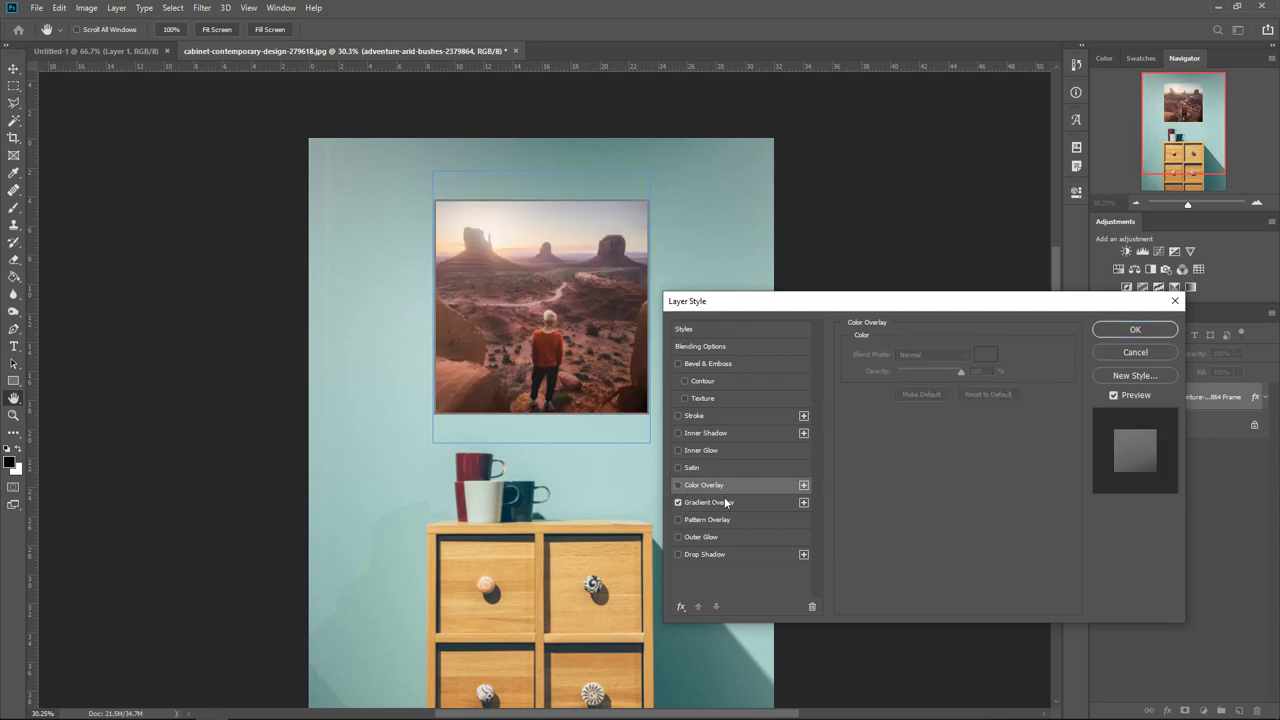
left_click(711, 504)
left_click(900, 383)
left_click(498, 348)
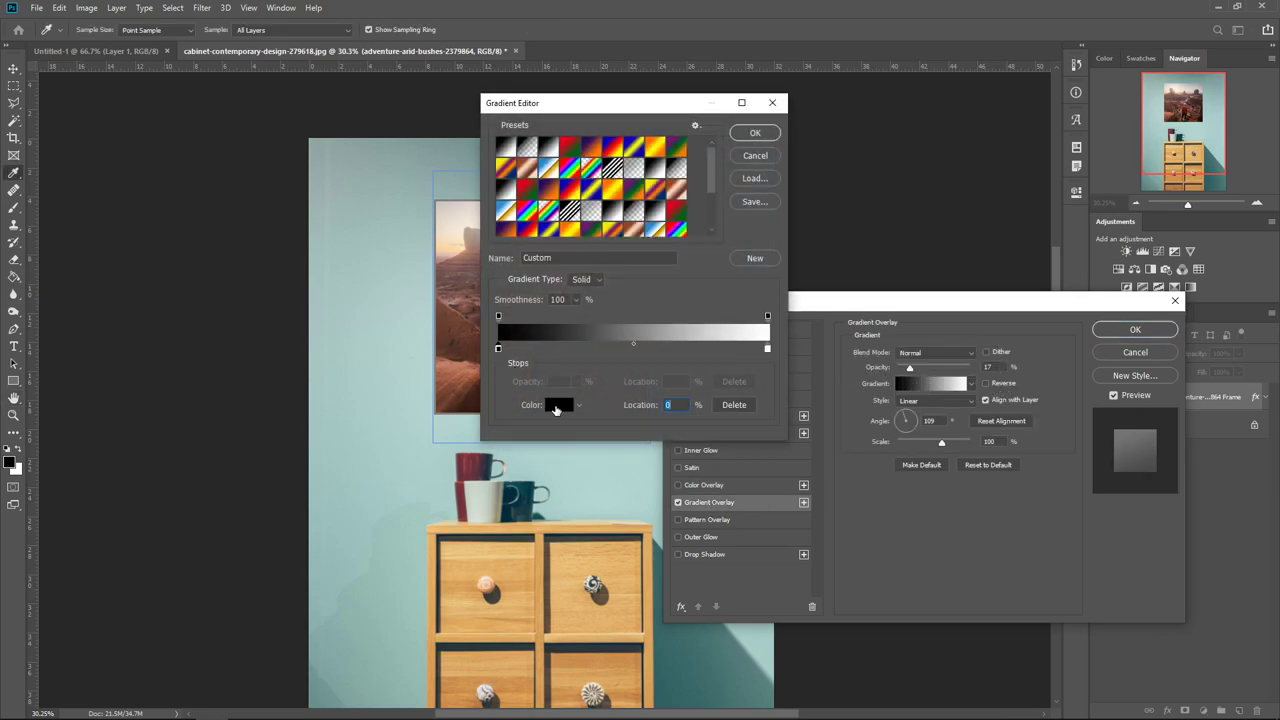
left_click(556, 405)
left_click(632, 128)
left_click(757, 154)
Step: Recolour the gradient's white end stop to a saturated violet and accept the edited gradient
left_click(767, 348)
left_click(568, 408)
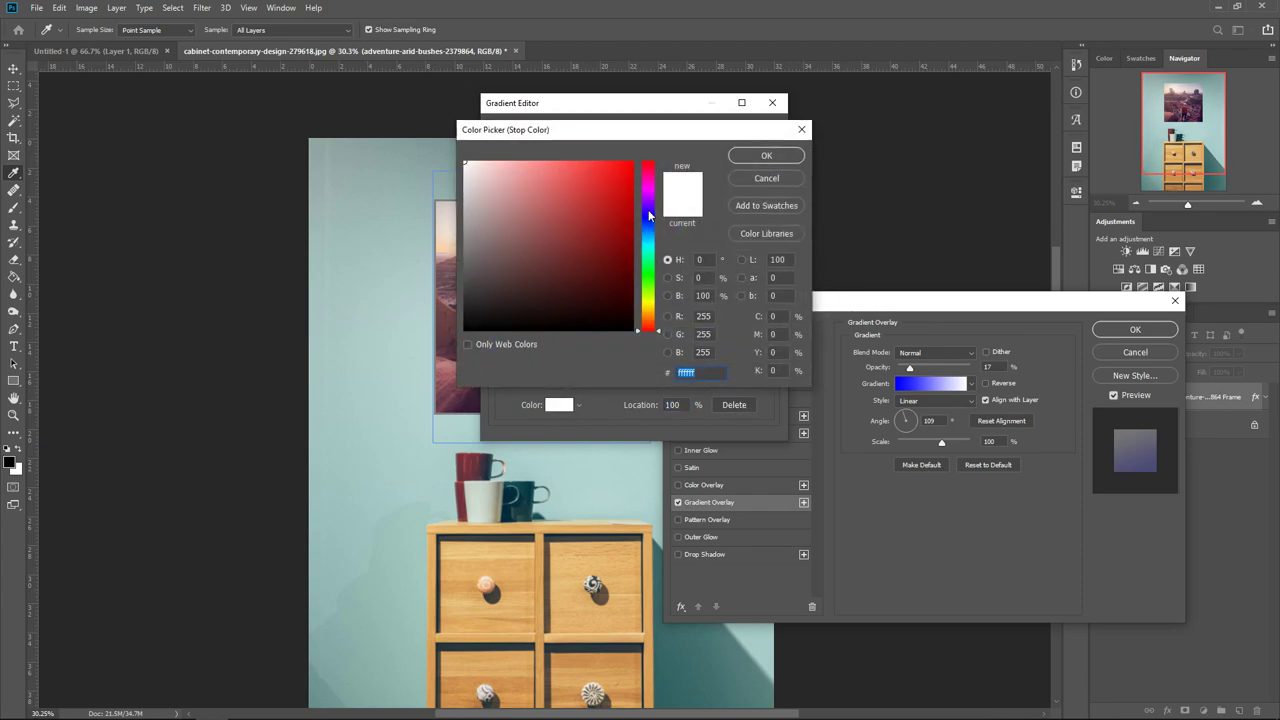
left_click(649, 215)
left_click(630, 163)
left_click(766, 155)
left_click(769, 134)
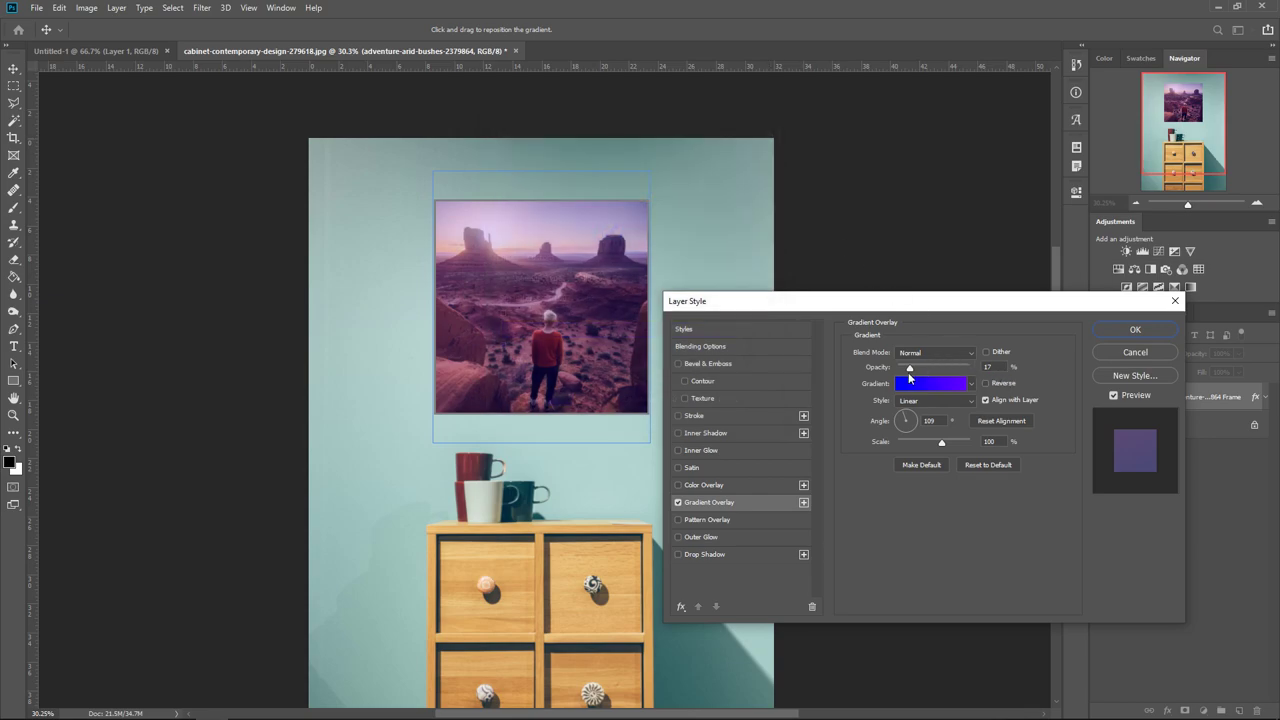
Step: Try the gradient overlay at 100% opacity in blend modes from Lighten to Lighter Color, and discard all the layer style changes
left_click_drag(909, 368, 970, 368)
left_click(922, 352)
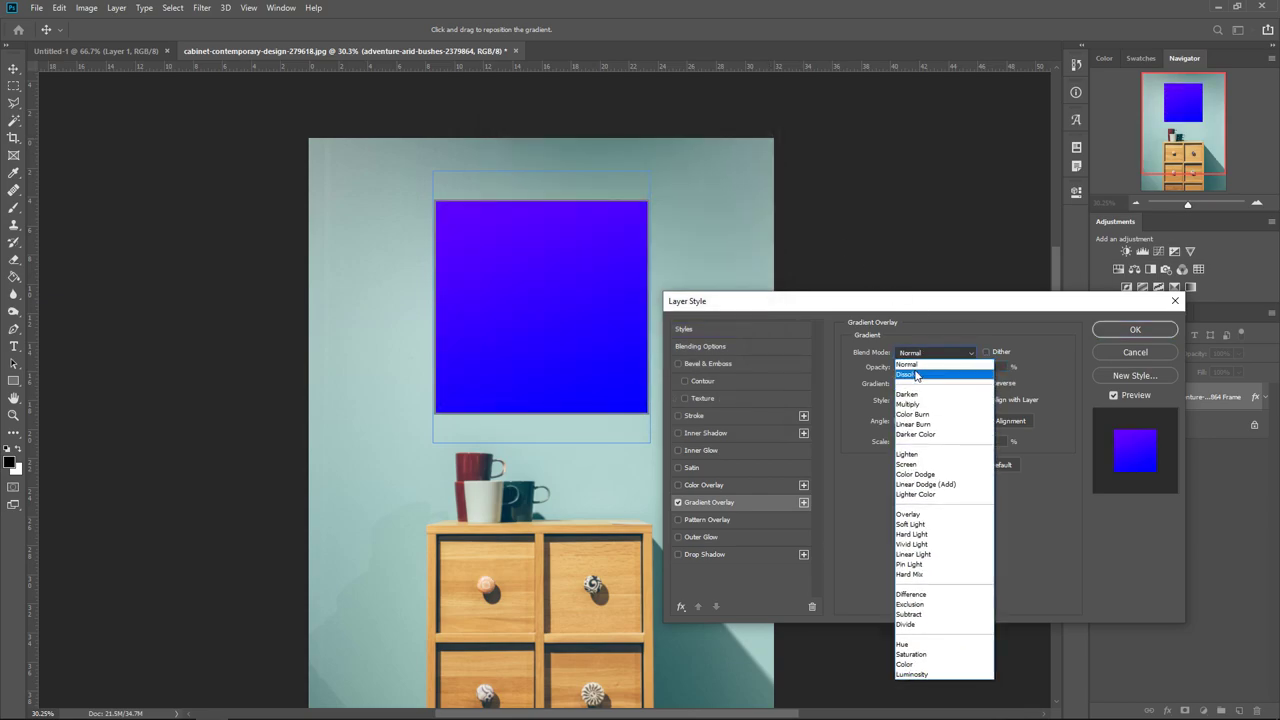
left_click(921, 359)
key("Down")
key("Down")
key("Down")
key("Down")
key("Down")
key("Down")
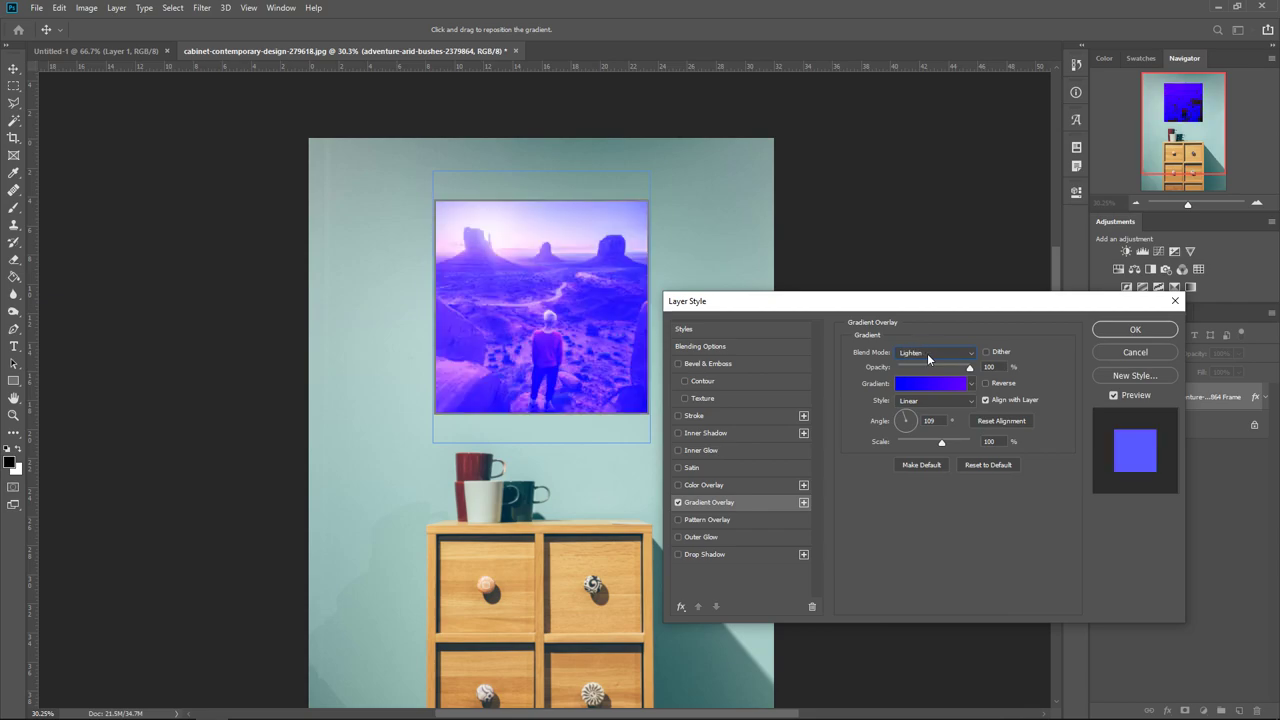
key("Down")
key("Down")
key("Down")
key("Down")
key("Down")
key("Down")
key("Down")
key("Down")
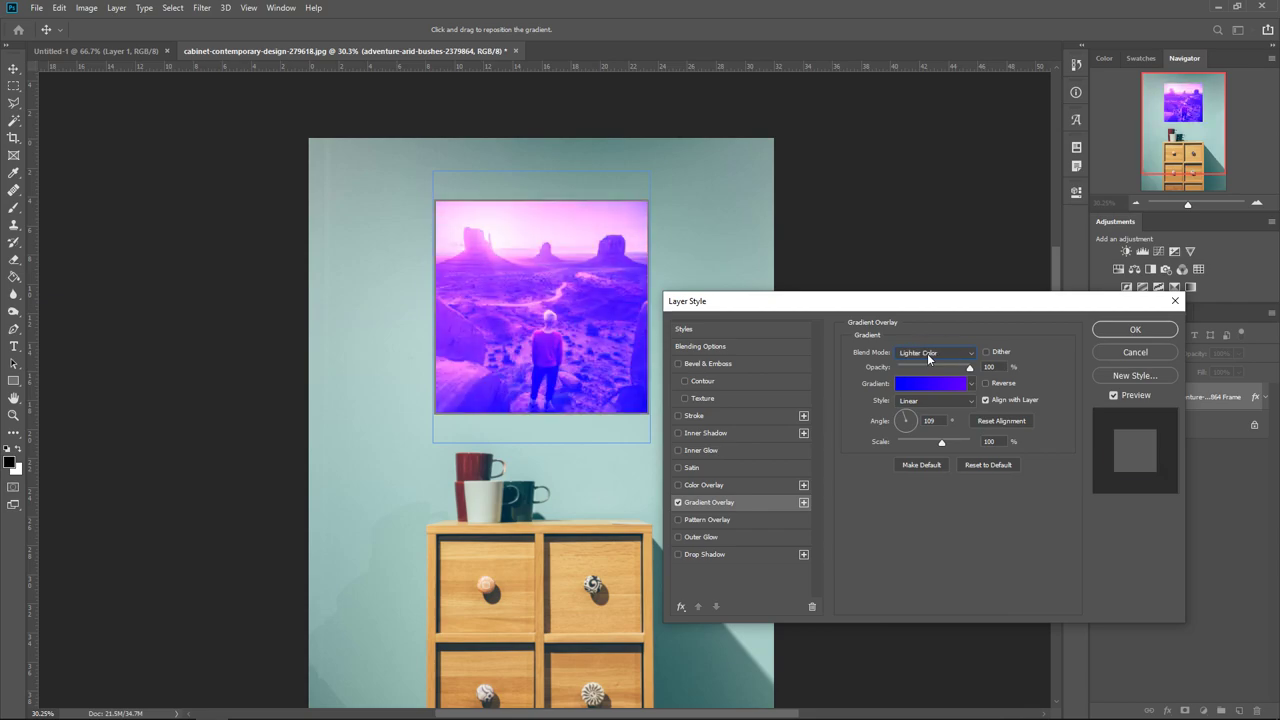
key("Escape")
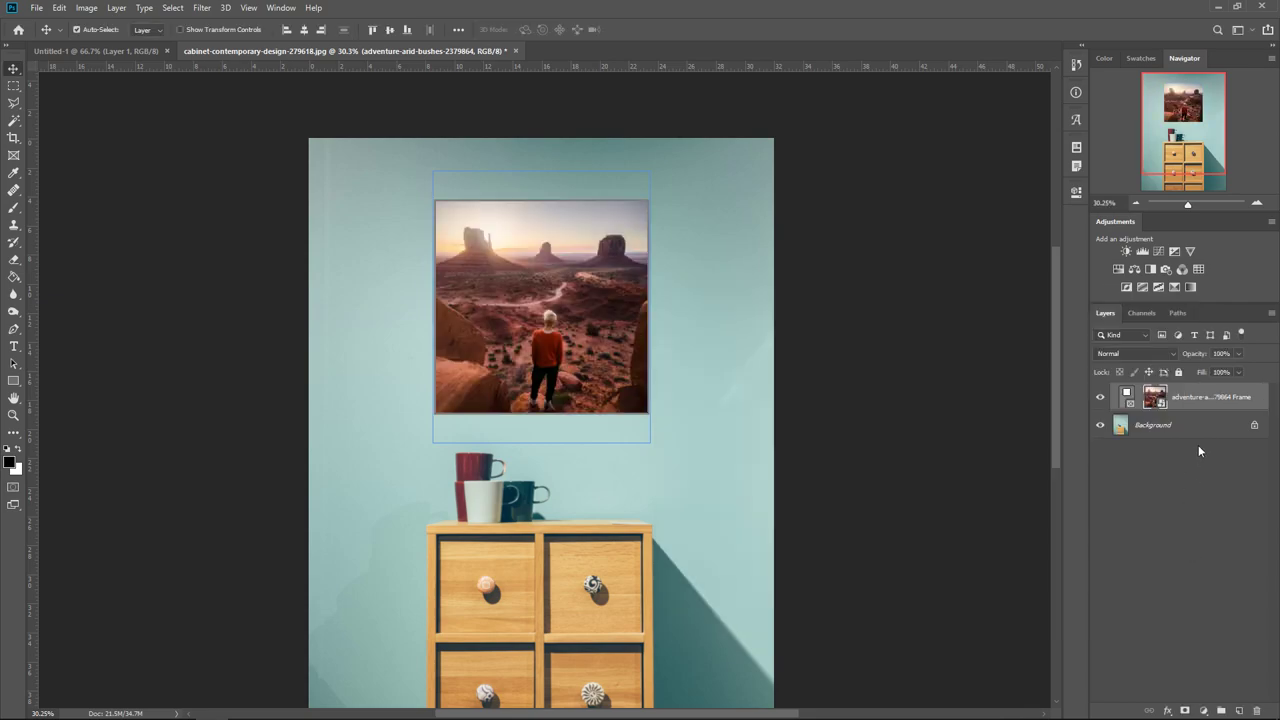
Step: Add a Brightness/Contrast adjustment with Brightness 9 and Contrast 23, and clip it to the framed photo
left_click(1125, 251)
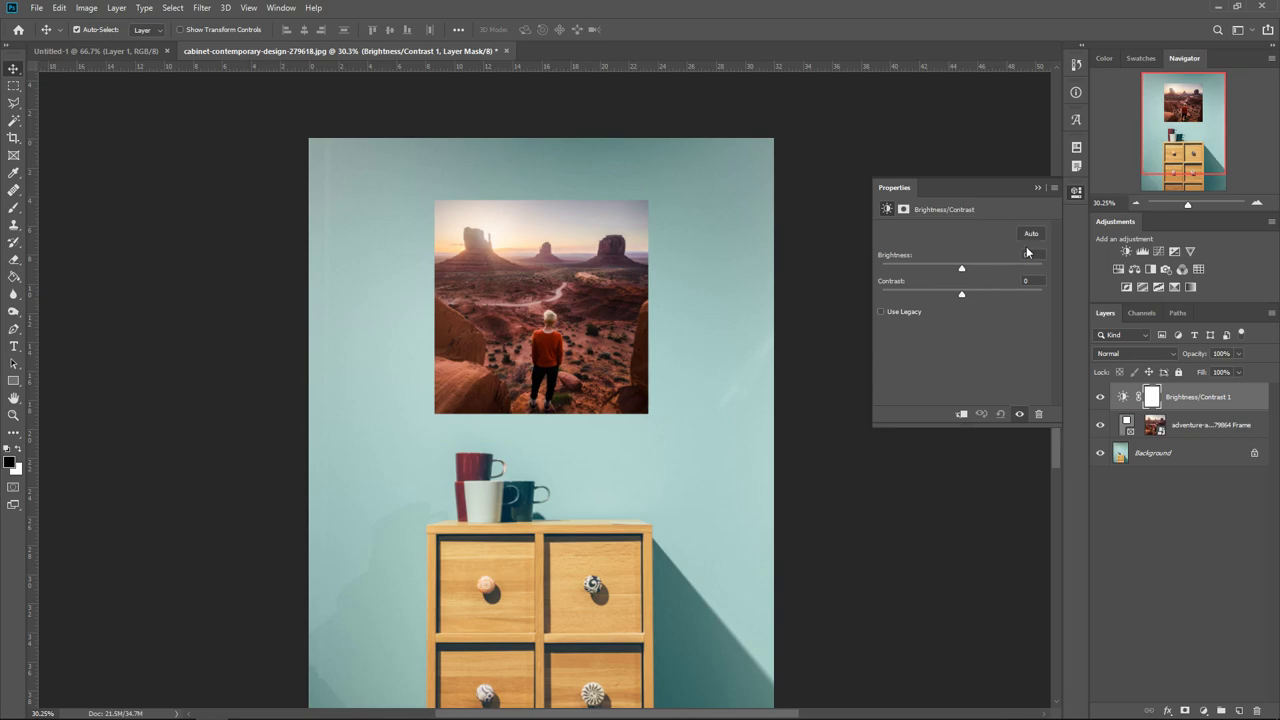
left_click_drag(962, 270, 968, 296)
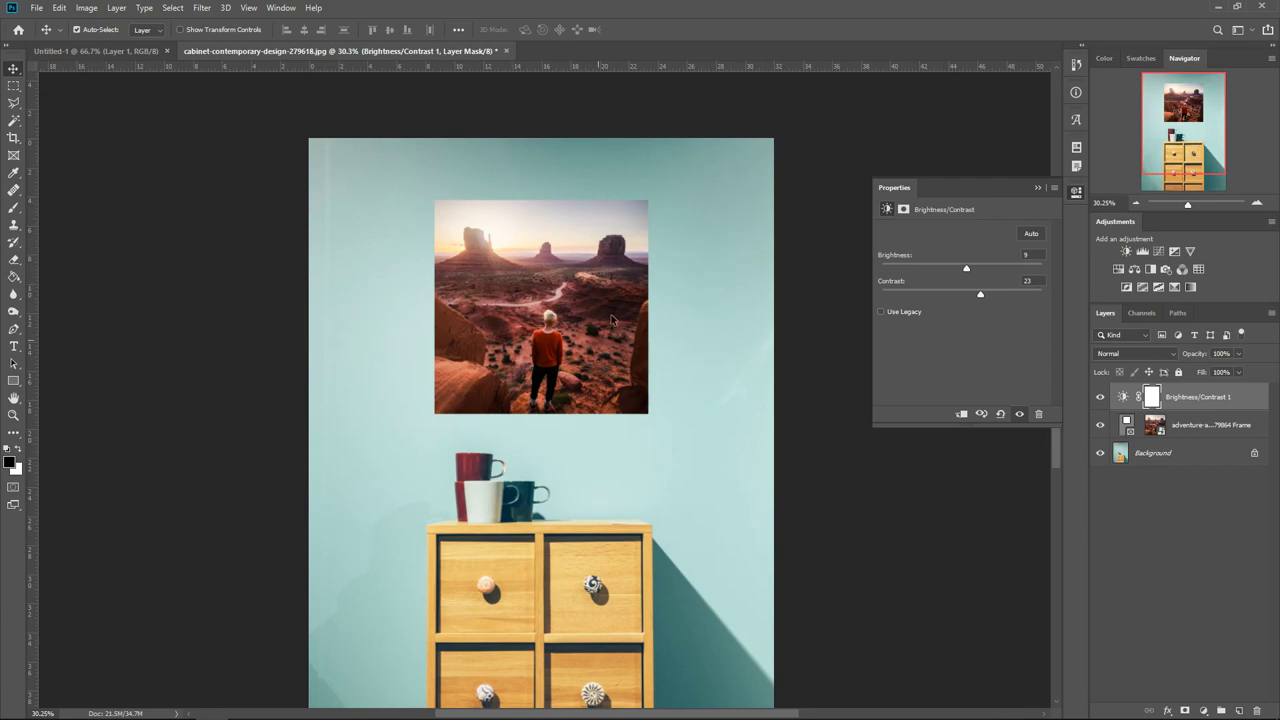
left_click(1035, 187)
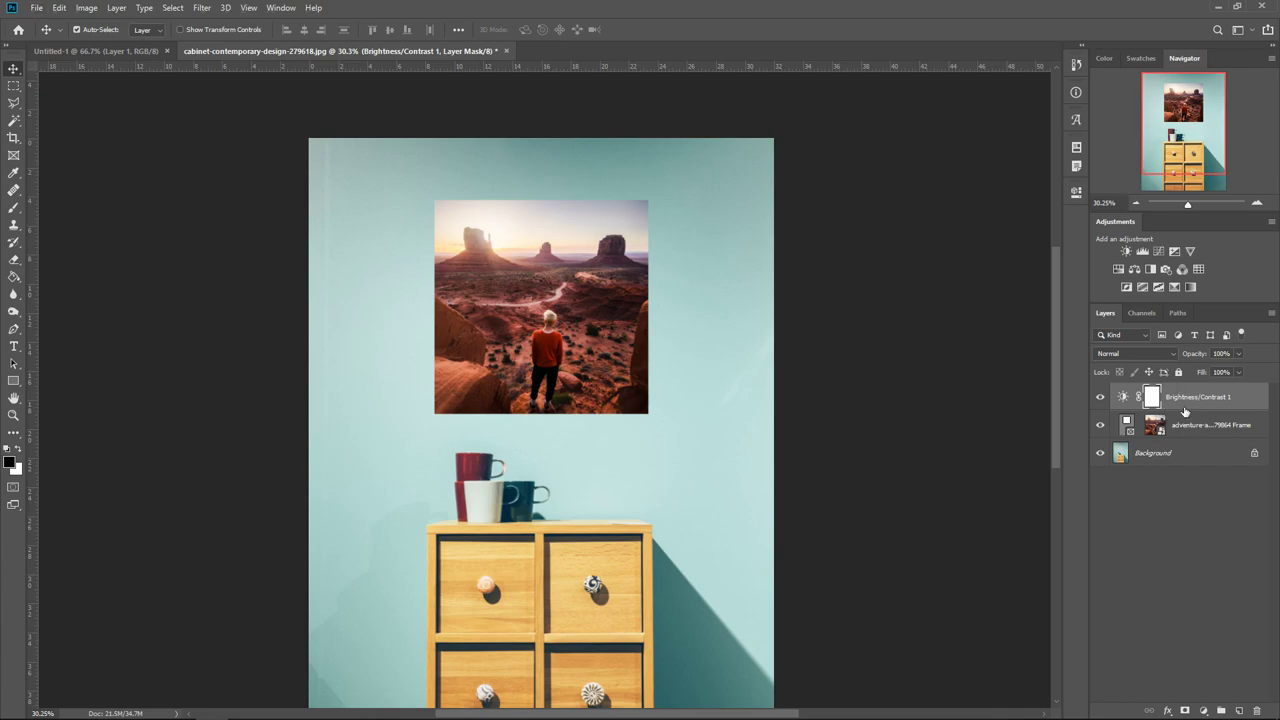
left_click(1185, 411, "alt")
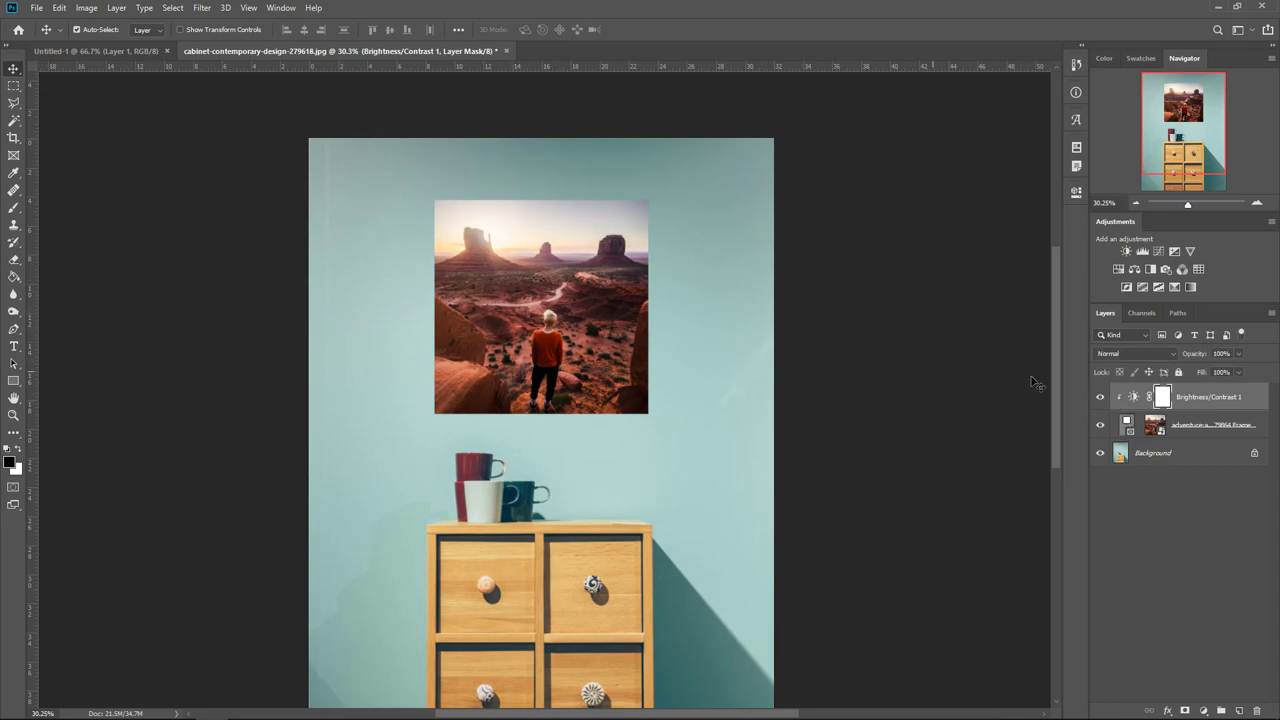
Step: Add a clipped Hue/Saturation adjustment directly above the frame layer and raise the photo's saturation slightly
key("alt+bracketleft")
left_click(1122, 273)
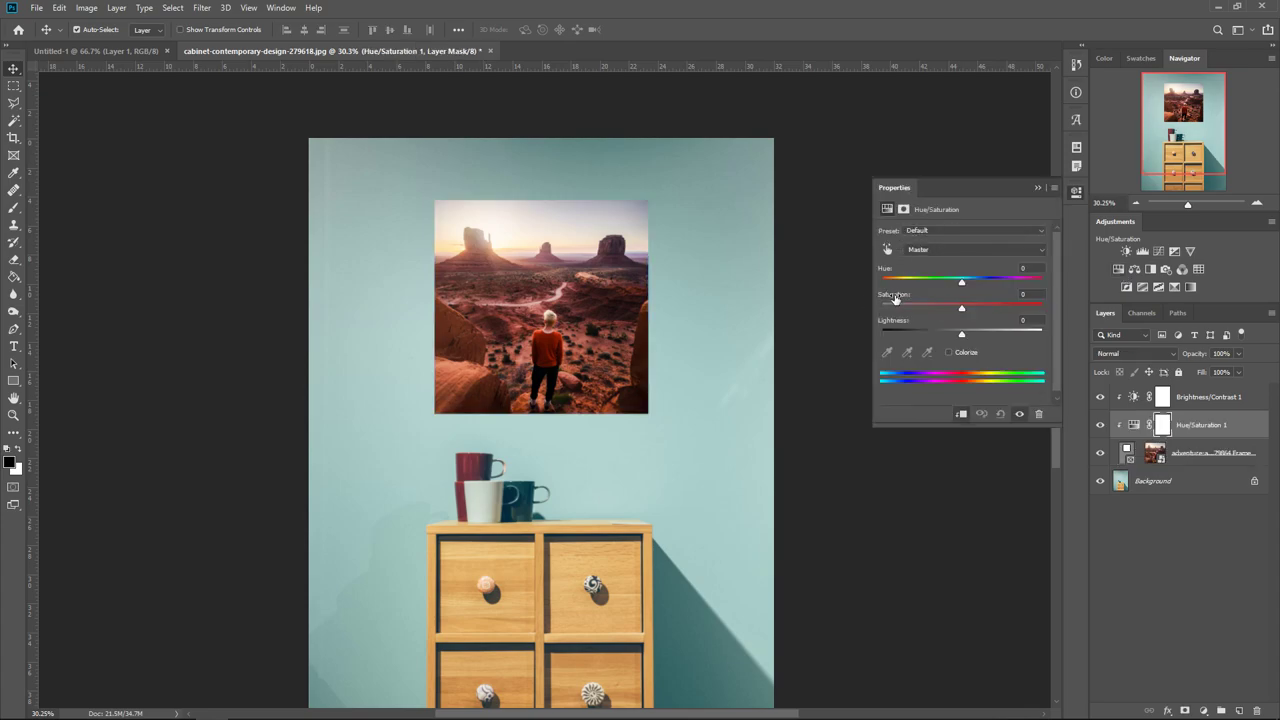
left_click_drag(968, 306, 970, 312)
left_click(1037, 188)
Step: Try deleting only the photo from the frame so the frame is left empty, and undo the deletion
key("alt+bracketleft")
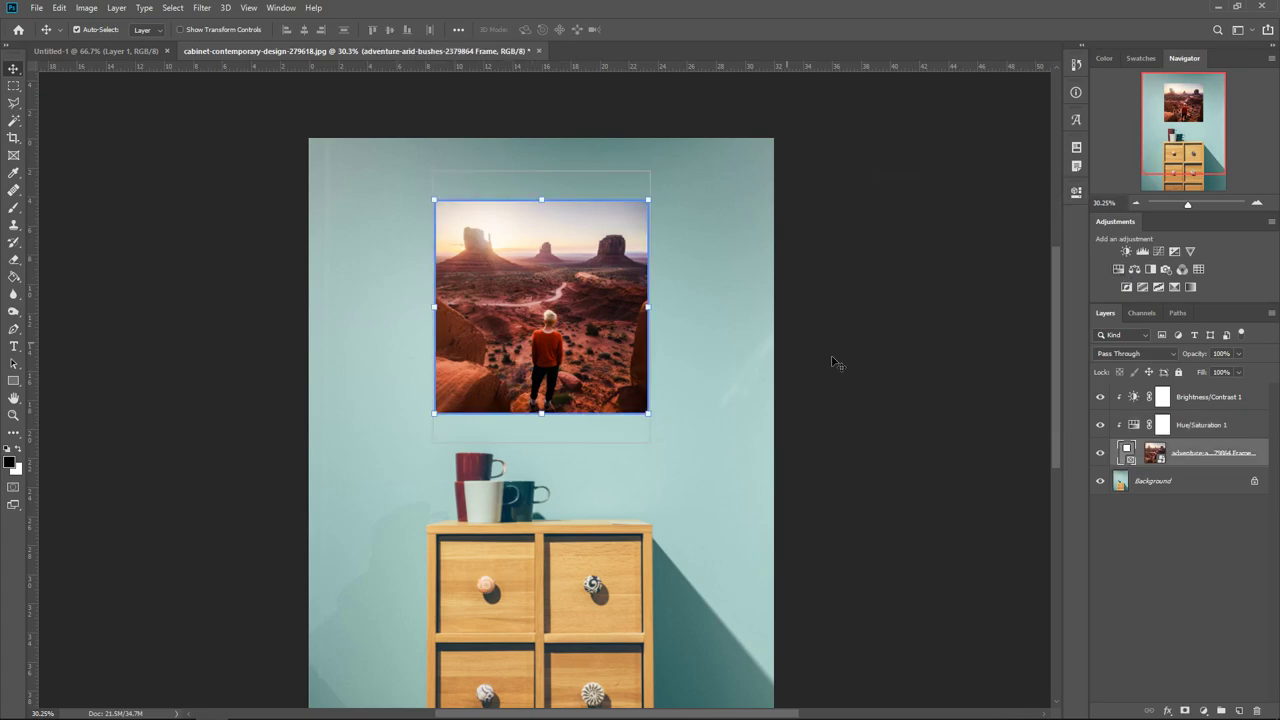
left_click(1156, 455)
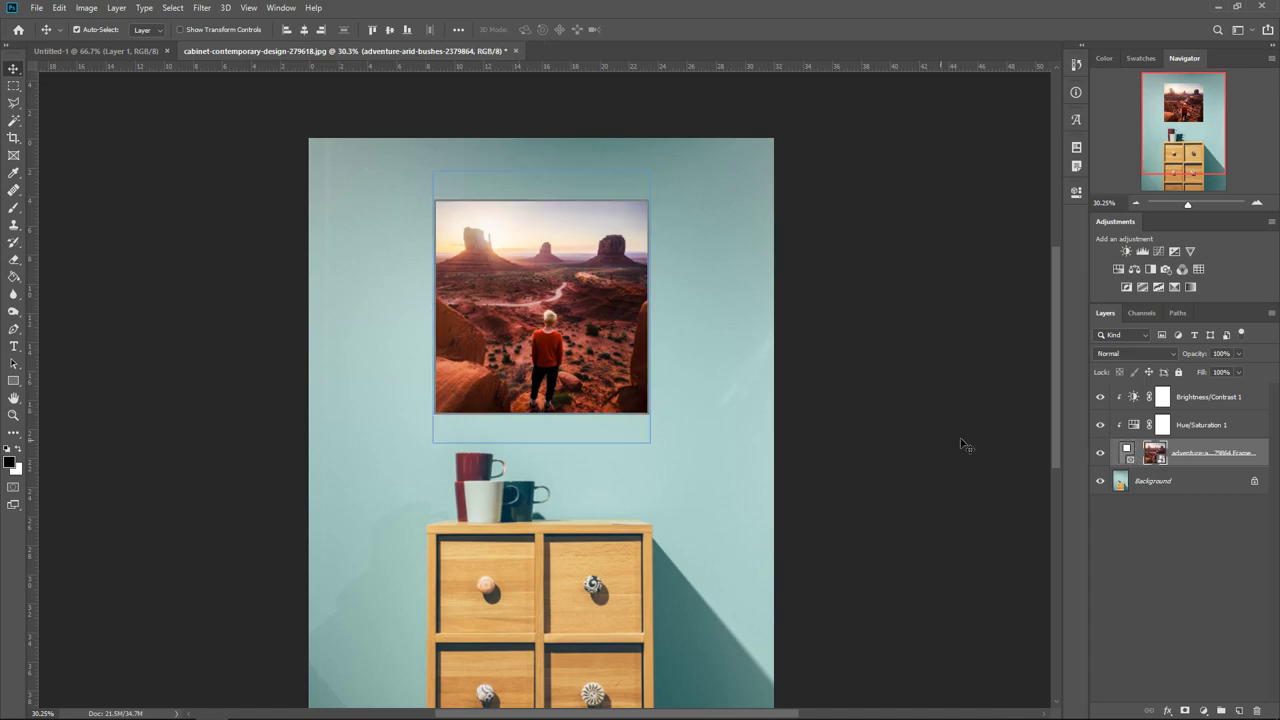
key("Delete")
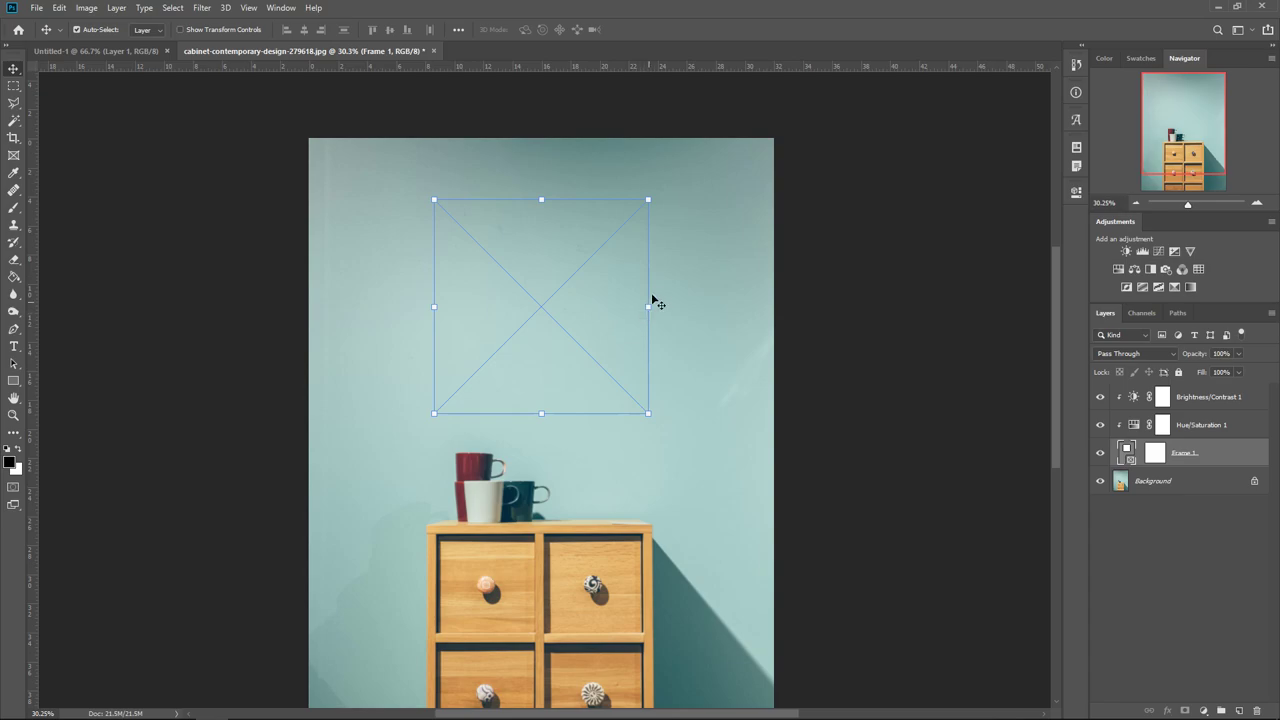
key("ctrl+z")
Step: Try deleting the frame layer together with its photo, and undo the deletion
left_click(1118, 457)
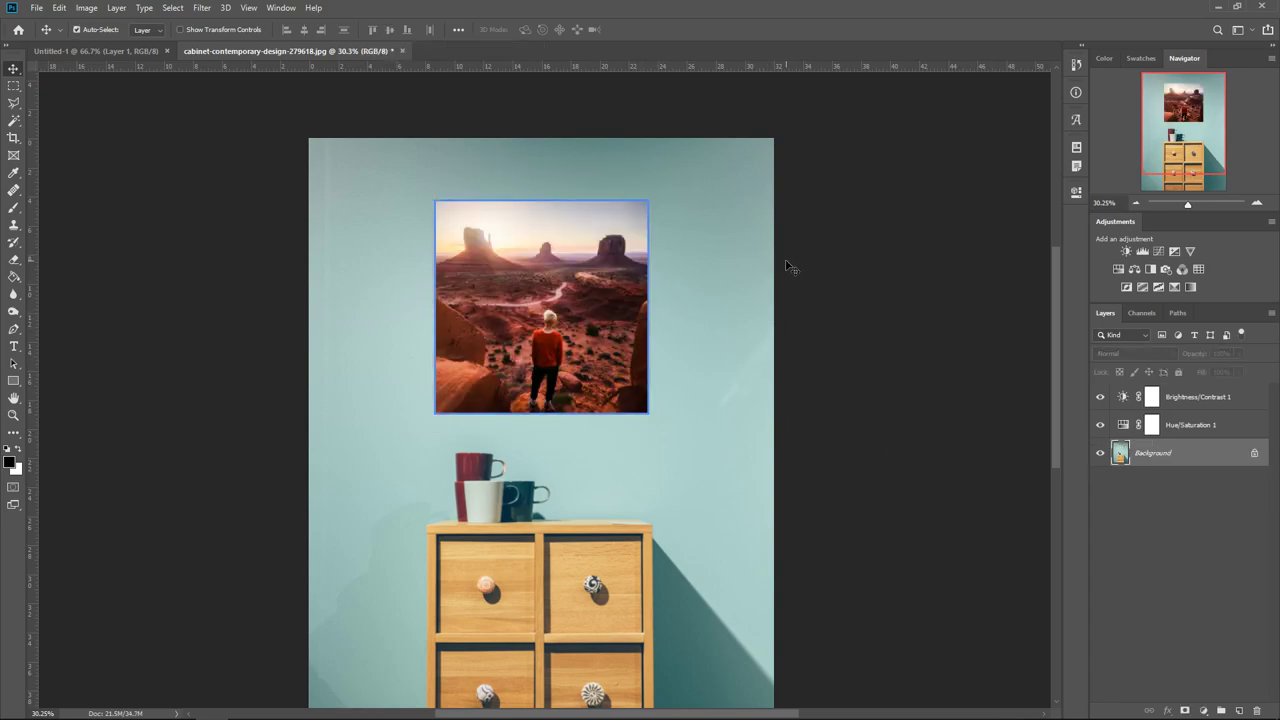
key("ctrl+z")
key("ctrl+shift+z")
left_click(1200, 488)
left_click(1212, 458)
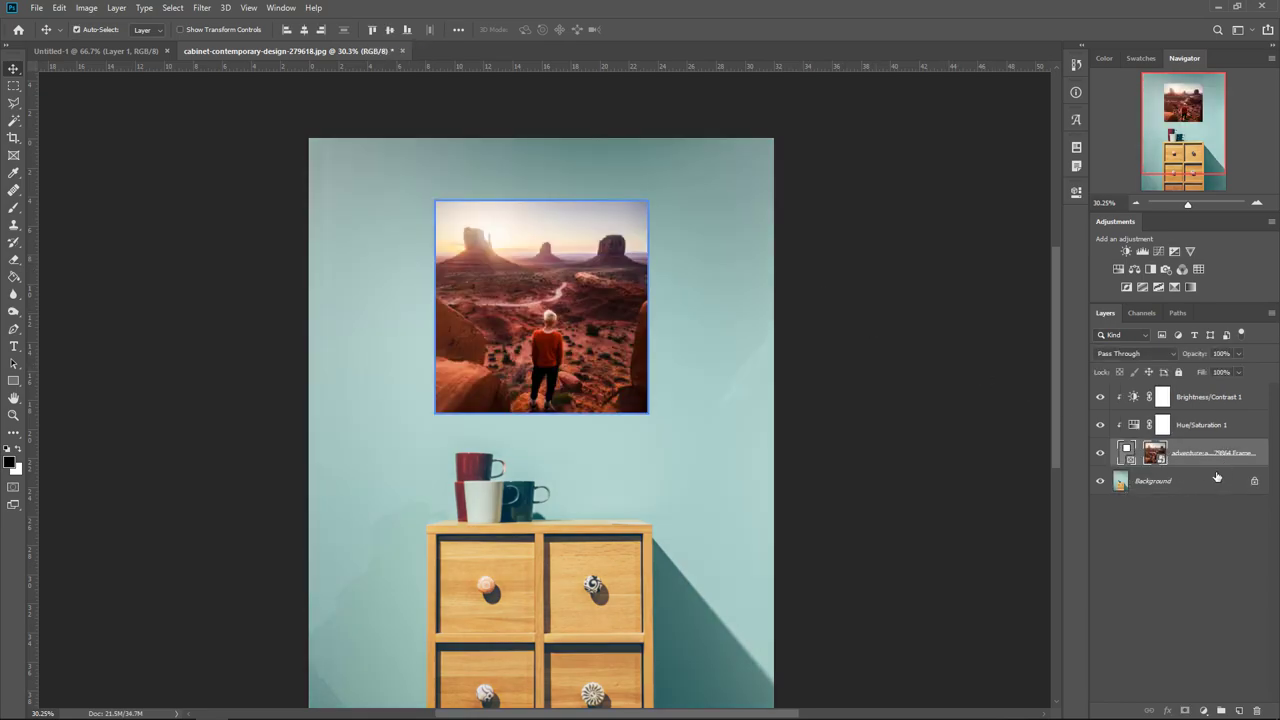
key("Delete")
key("ctrl+z")
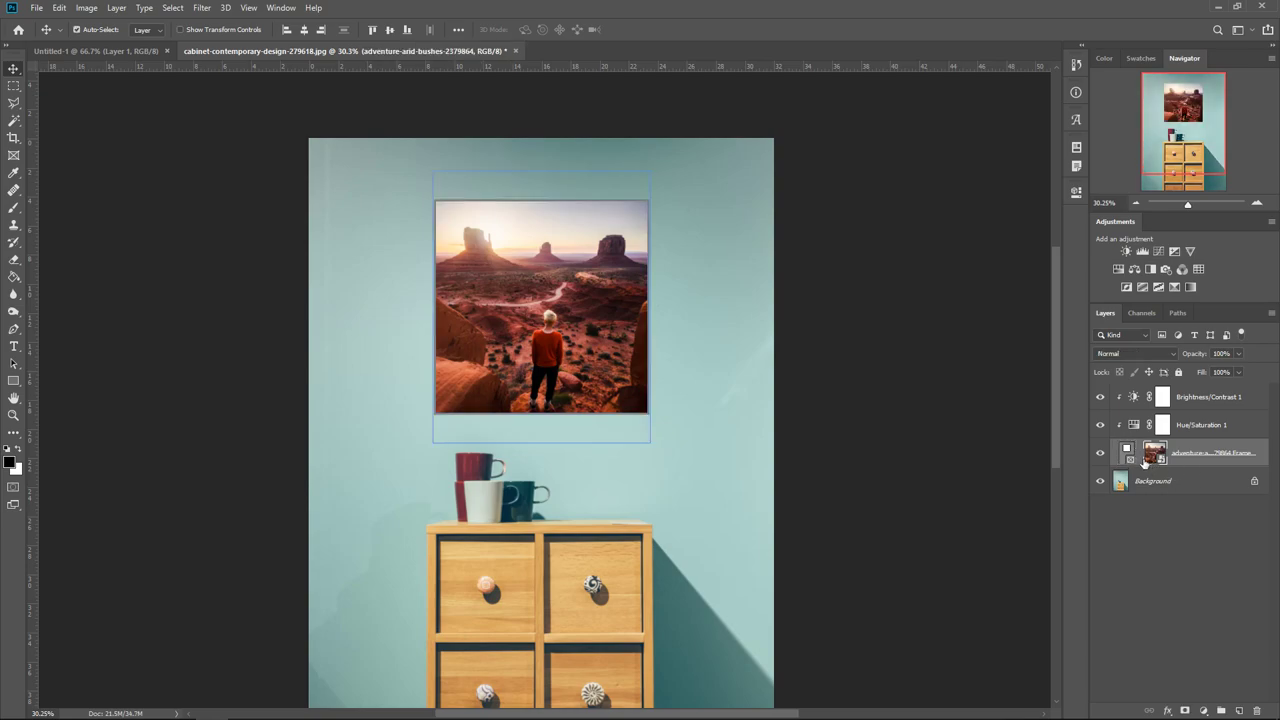
Step: Select the photo inside the frame rather than the frame itself, try deleting it, and undo the deletion
left_click(1128, 453)
left_click(1155, 453)
key("Delete")
key("ctrl+z")
Step: Delete the whole frame with its contents once more, and undo the deletion to restore it
left_click(1150, 456)
key("Delete")
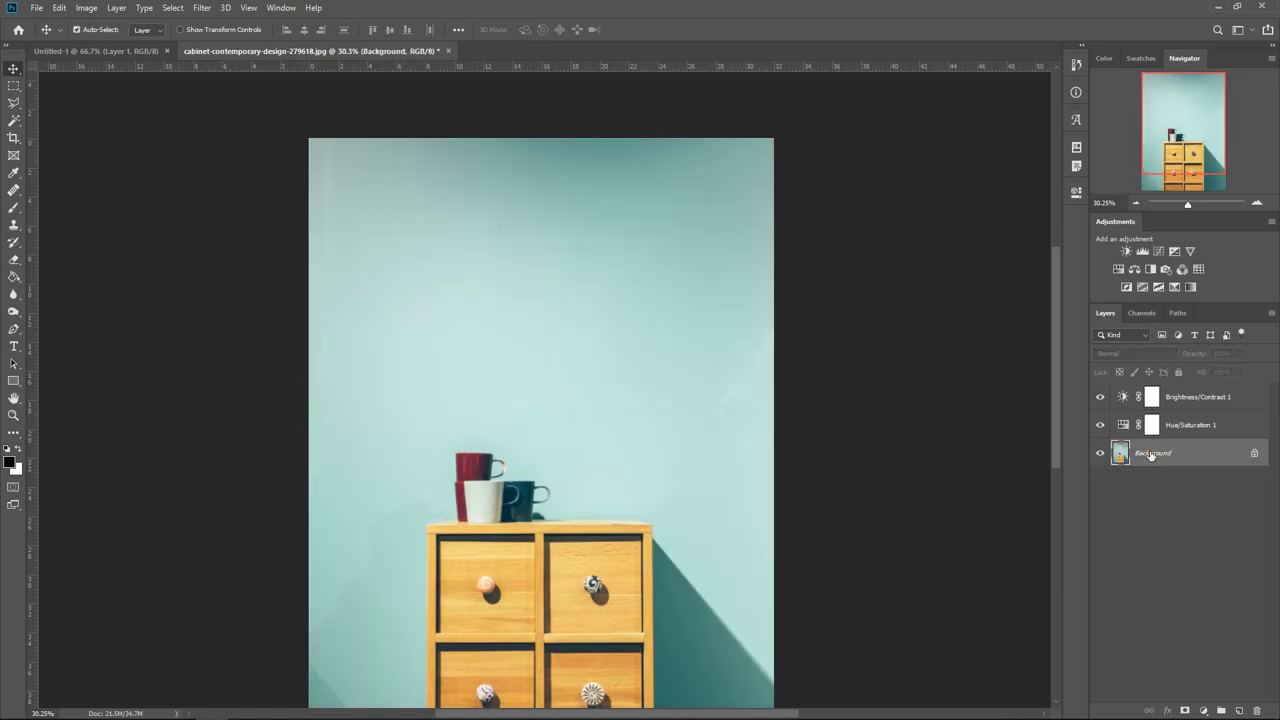
key("ctrl+z")
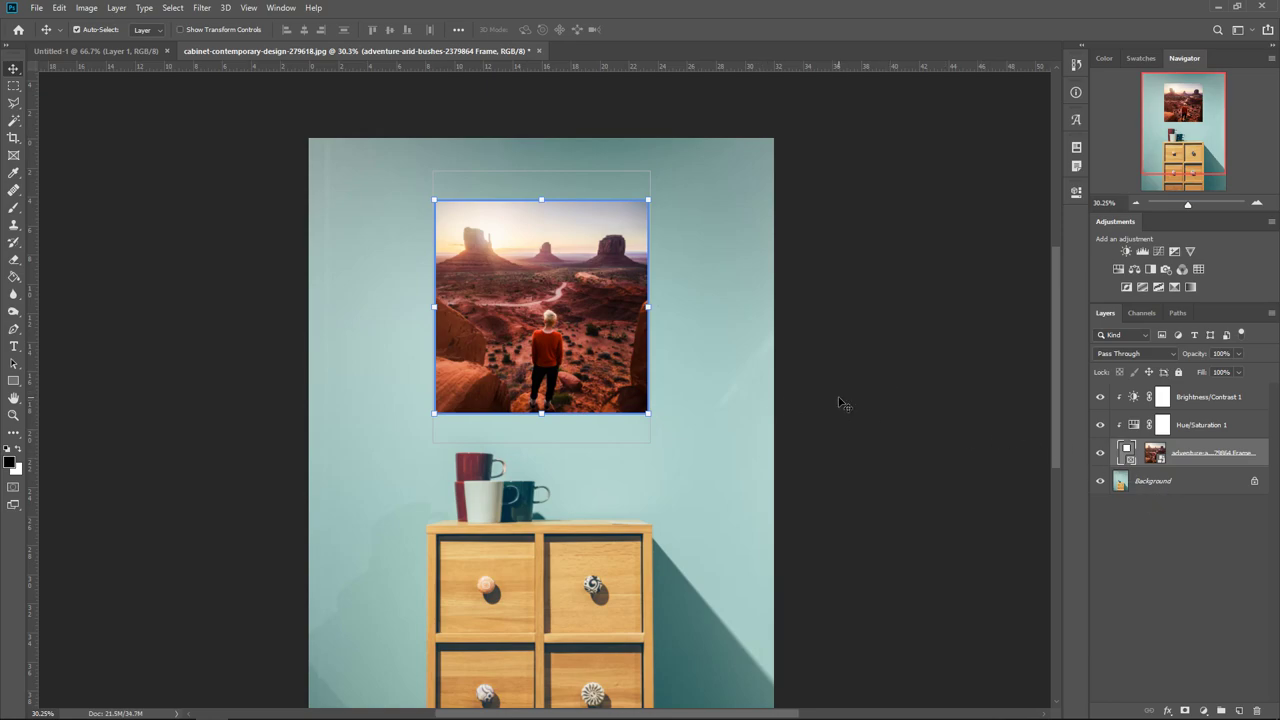
Step: Replace the framed photo with dandelion-dandelion-seeds-flora-2980635 and scale it down so the flower and hand fit inside the wall frame
key("alt+Tab")
left_click_drag(380, 536, 578, 236)
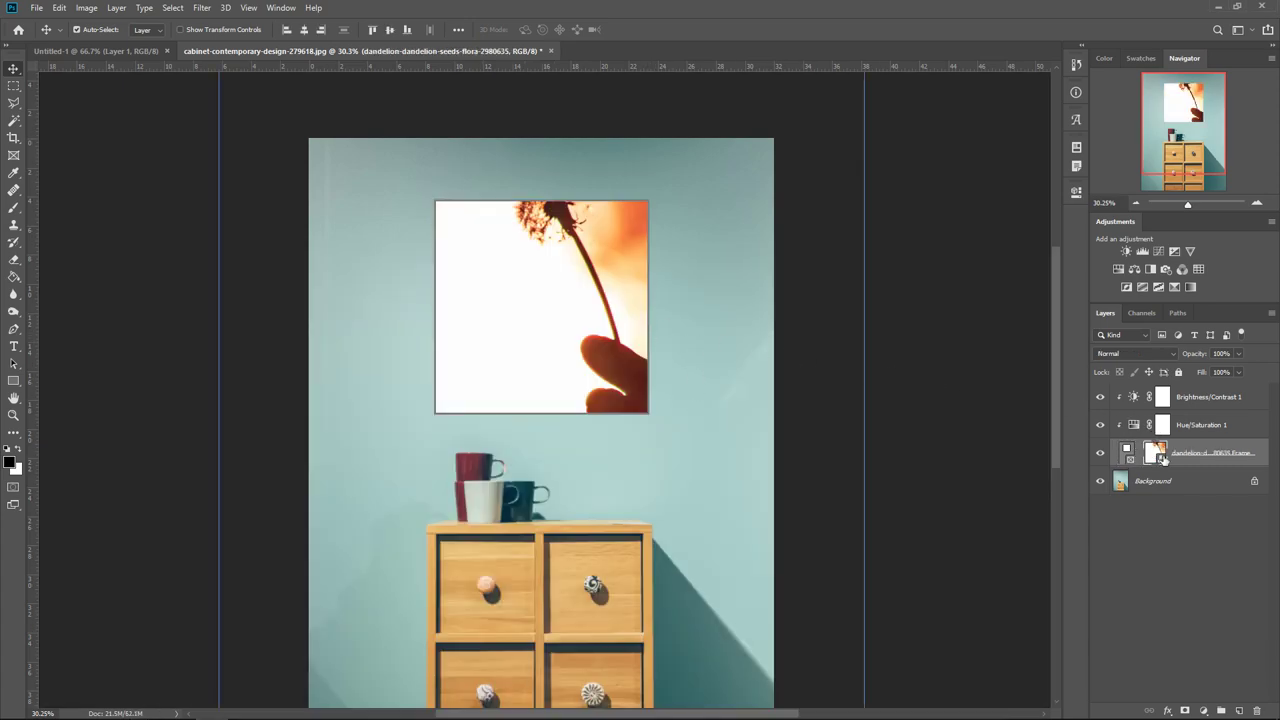
key("ctrl+minus")
key("ctrl+minus")
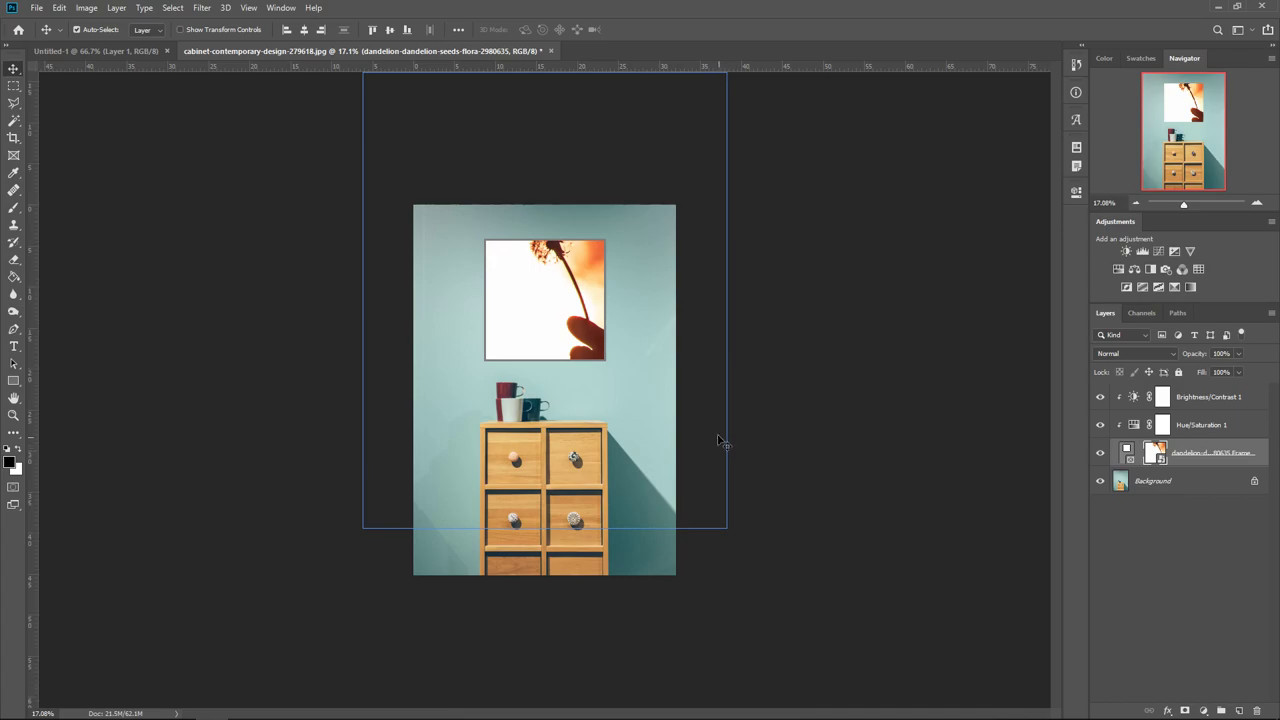
key("ctrl+t")
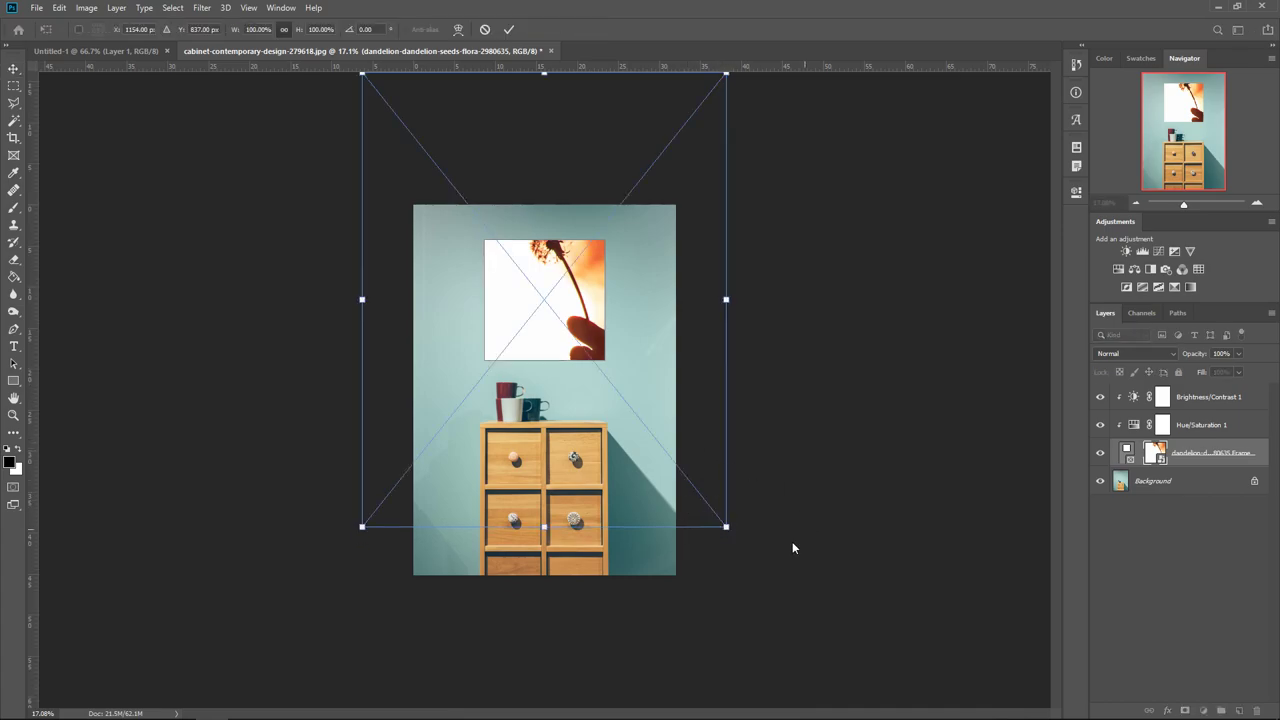
left_click_drag(727, 526, 620, 390)
key("Return")
key("ctrl+plus")
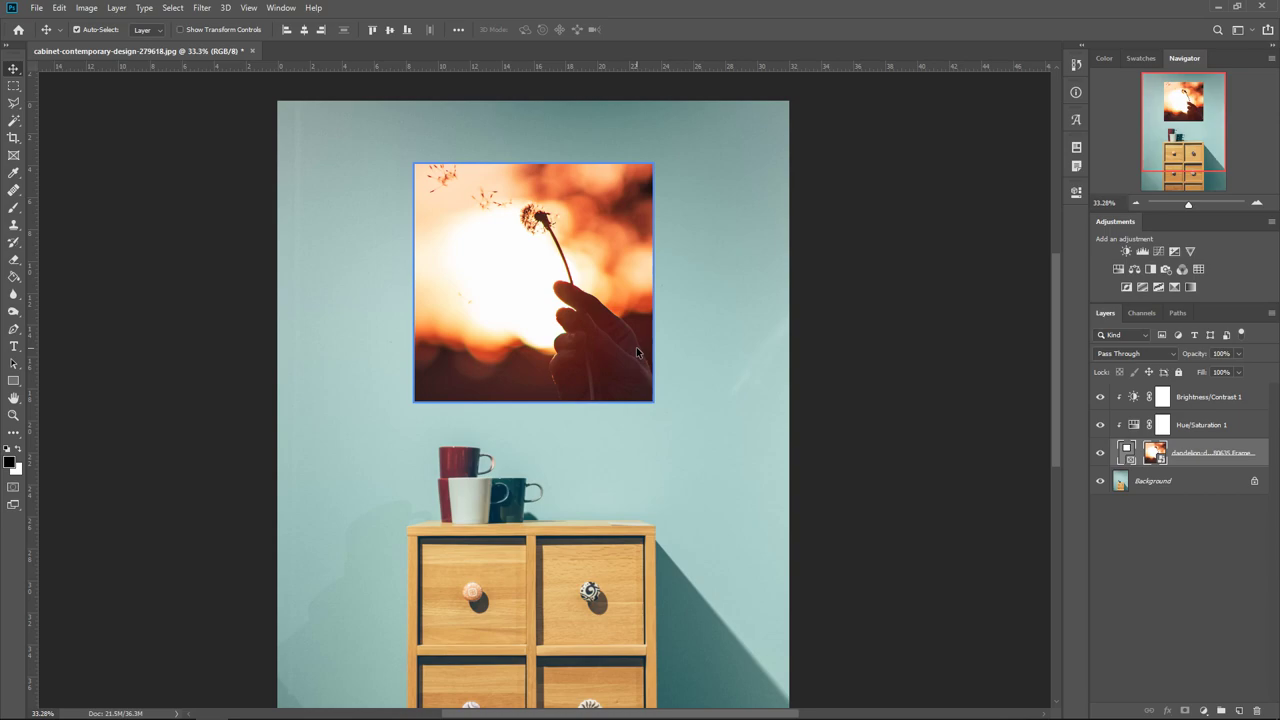
scroll(636, 350, "down", 1)
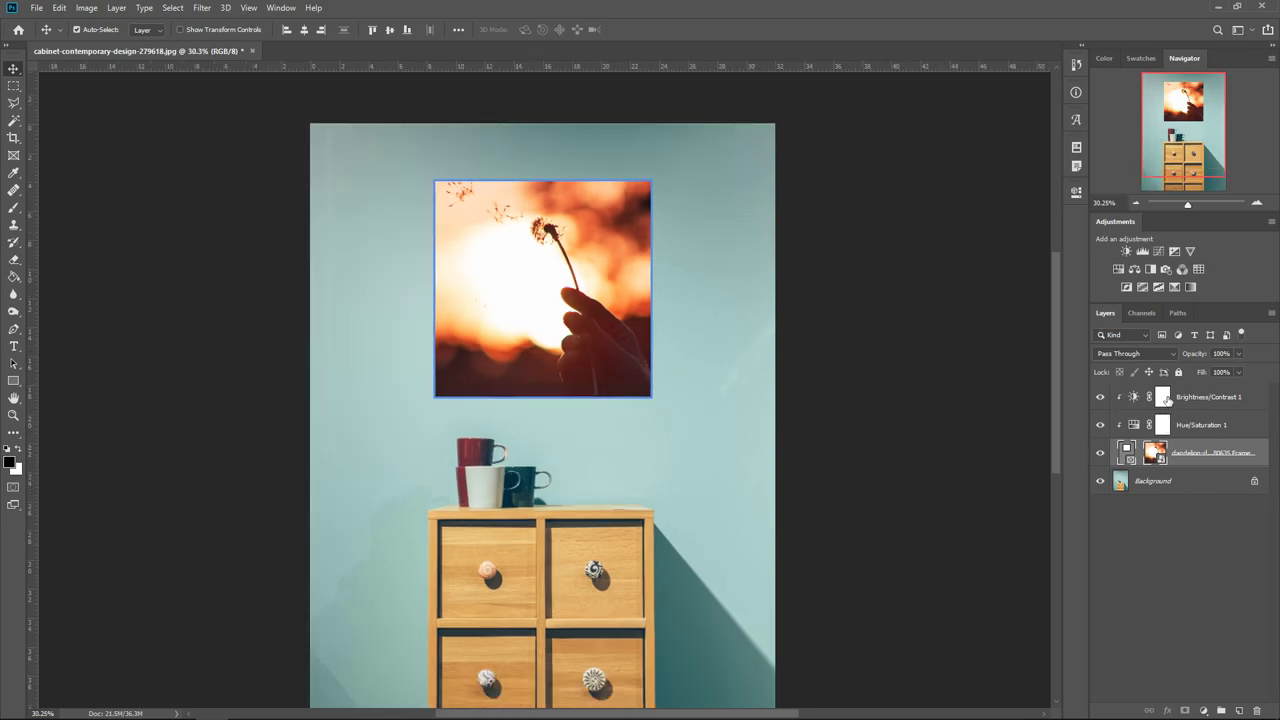
Step: Group the frame layer with its Brightness/Contrast and Hue/Saturation adjustments, and duplicate the group while hiding the original
left_click(1211, 402, "shift")
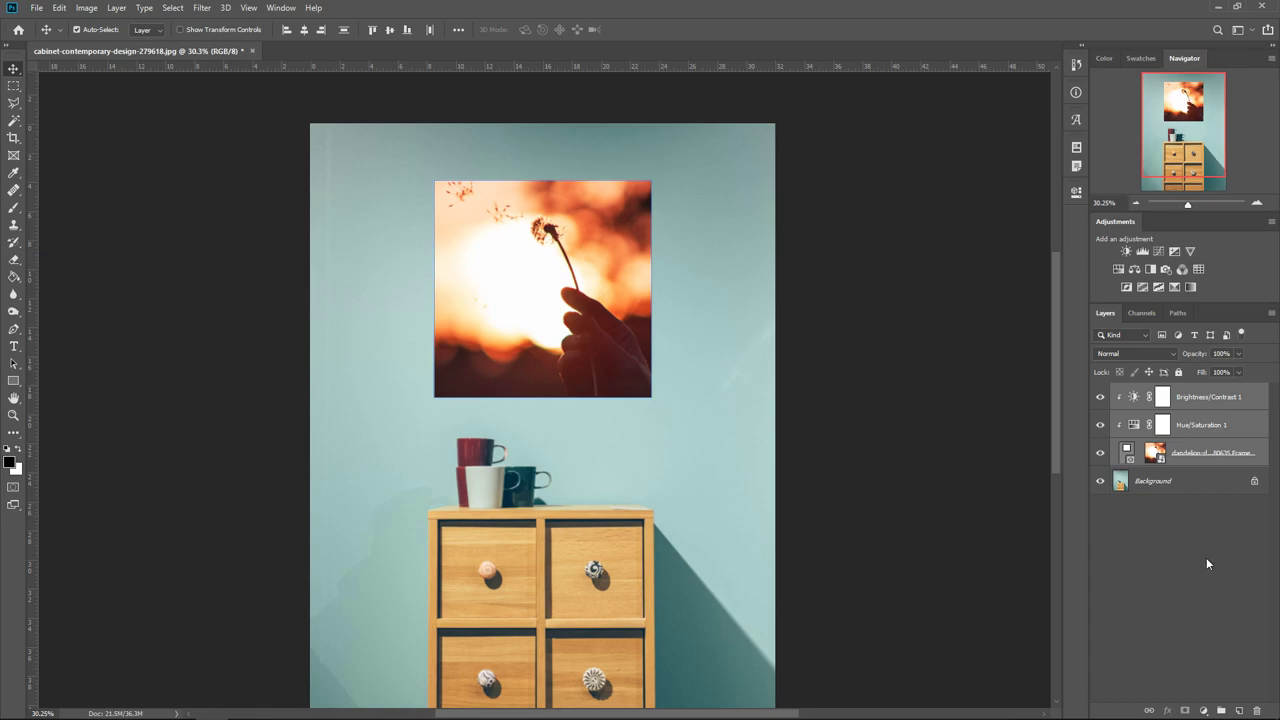
left_click(1221, 711)
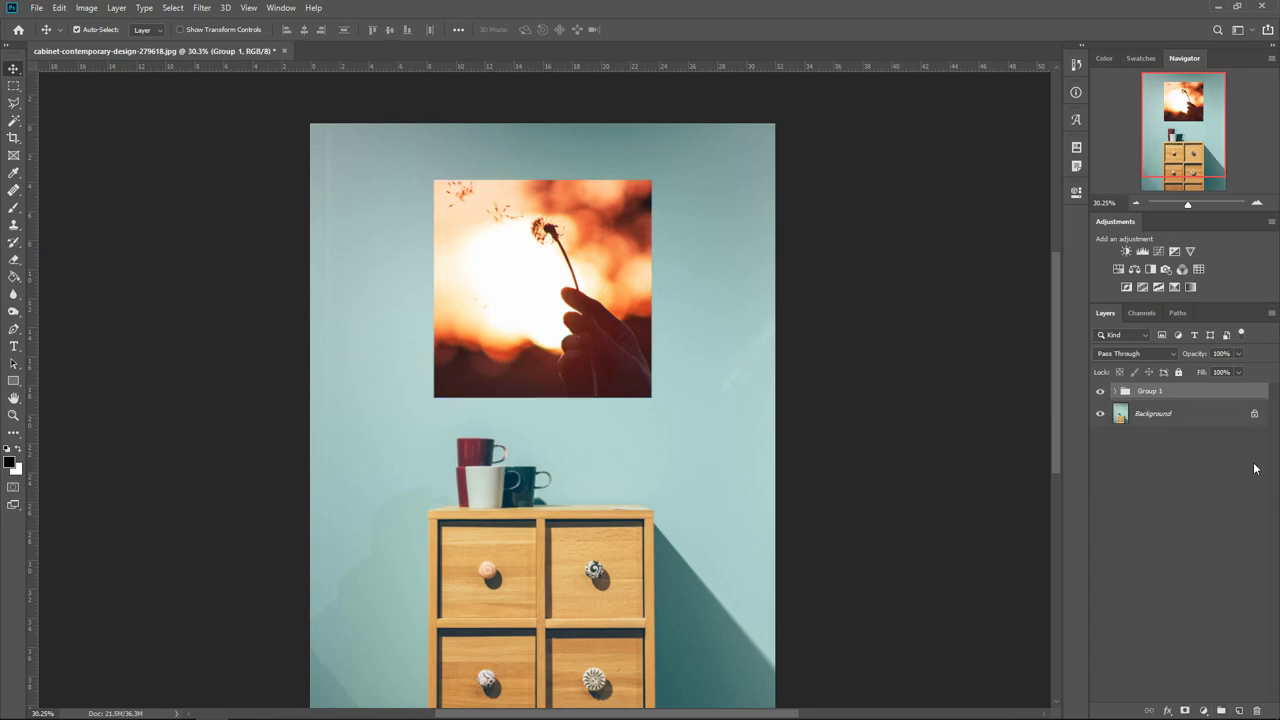
key("ctrl+j")
left_click(1100, 408)
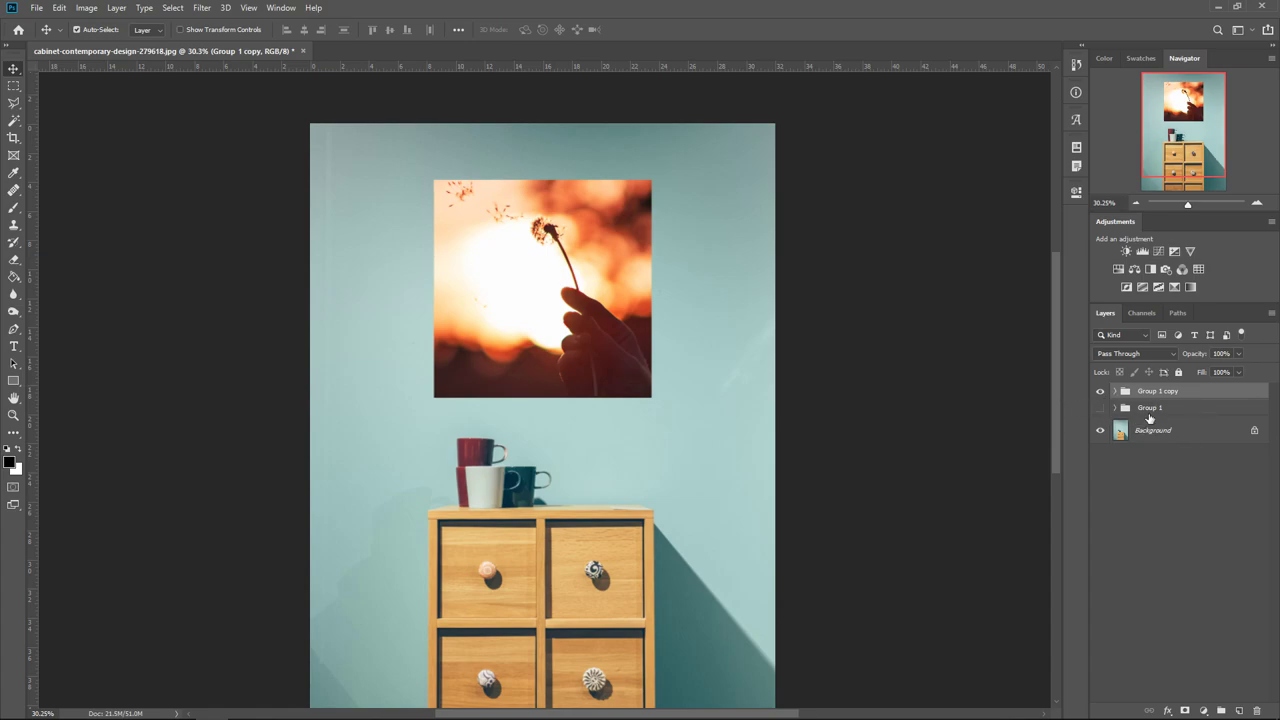
Step: Convert the duplicated group to a smart object and enable the Bevel & Emboss layer style on it
right_click(1163, 395)
left_click(1104, 375)
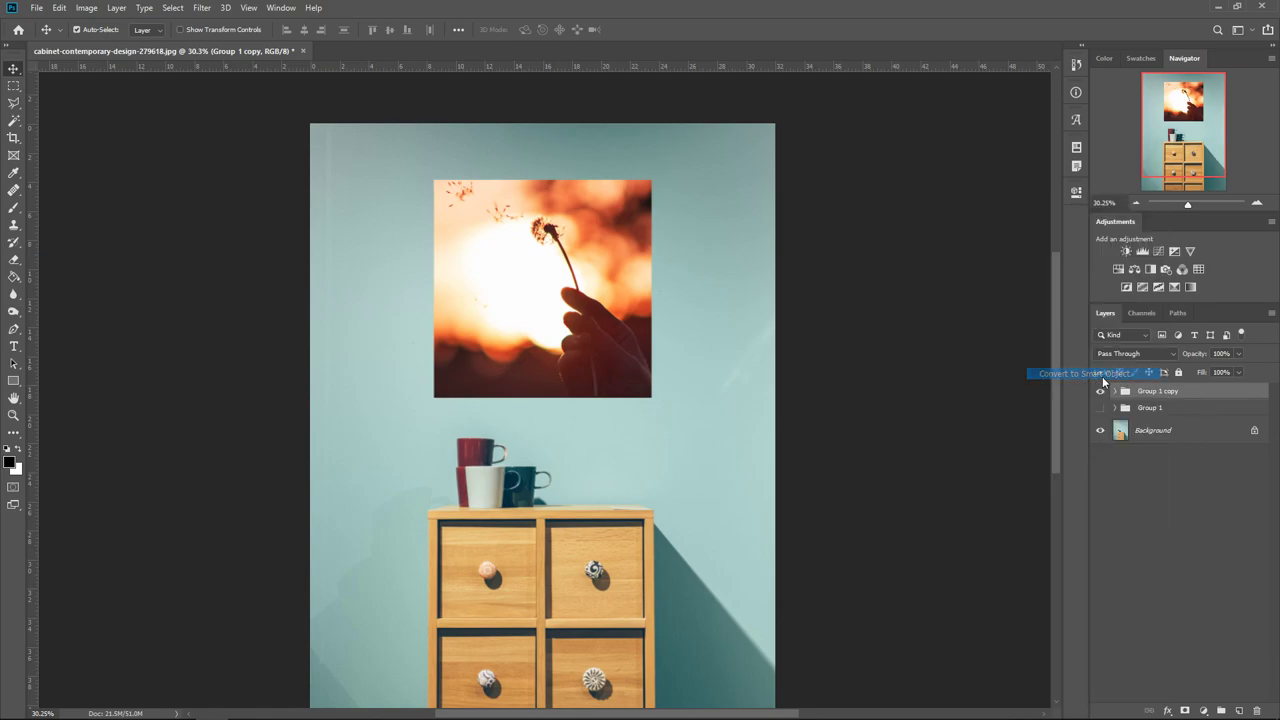
right_click(1184, 397)
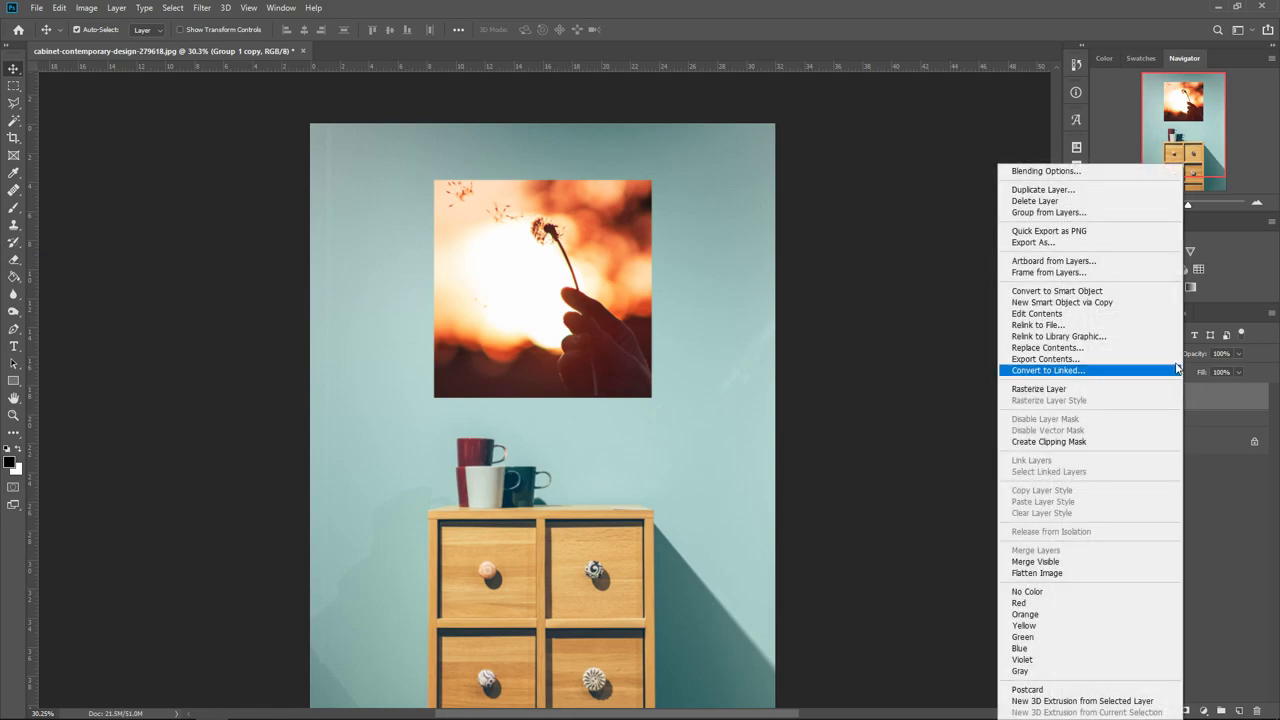
left_click(1088, 170)
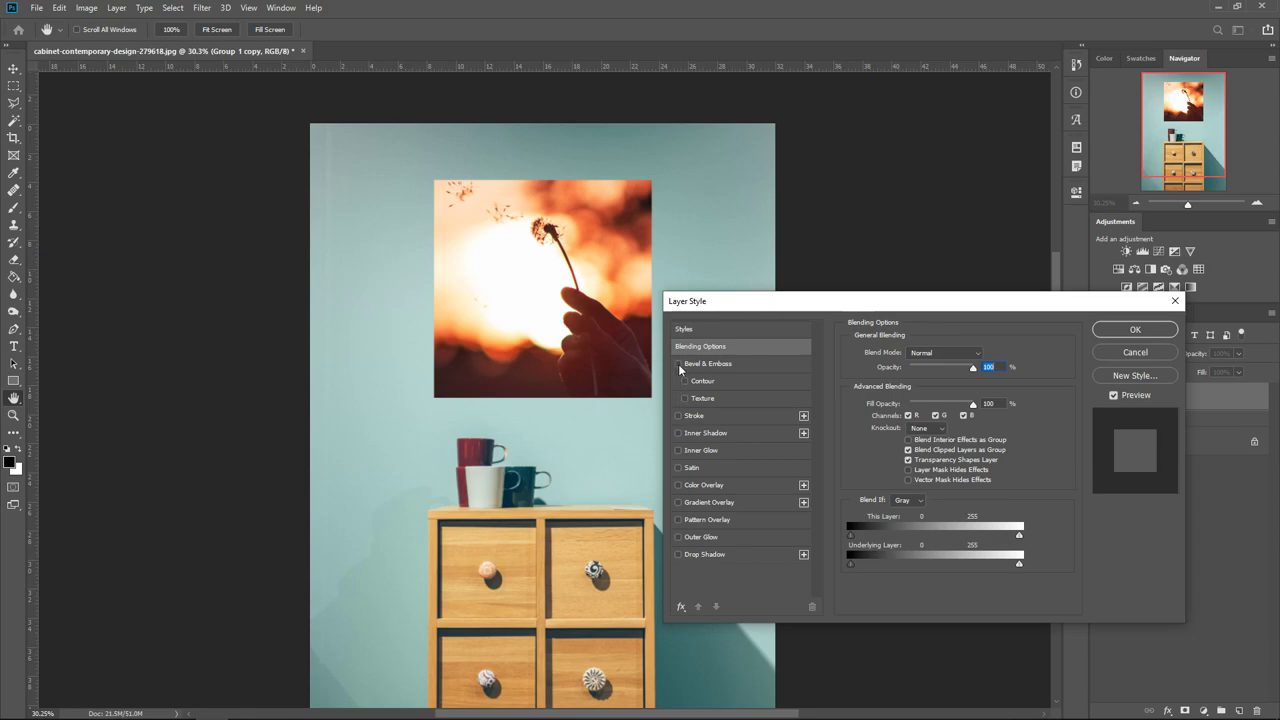
left_click(679, 364)
left_click(701, 370)
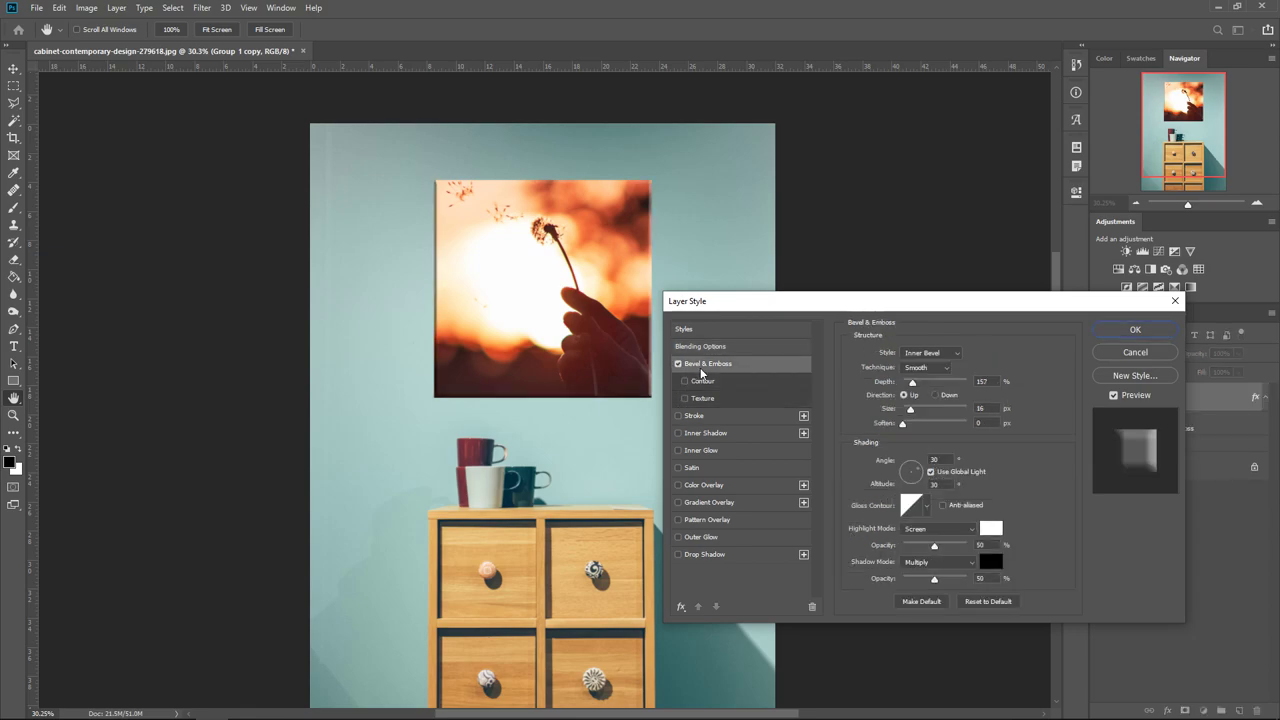
Step: Set the bevel's depth to 417% and size to 13 px, try other bevel styles, and settle on Inner Bevel
mouse_move(915, 386)
left_mouse_down()
mouse_move(938, 386)
mouse_move(909, 410)
left_mouse_up()
left_click(941, 372)
left_click(933, 352)
left_click(933, 352)
left_click(915, 373)
left_click(918, 353)
left_click(916, 364)
left_click(920, 353)
left_click(922, 359)
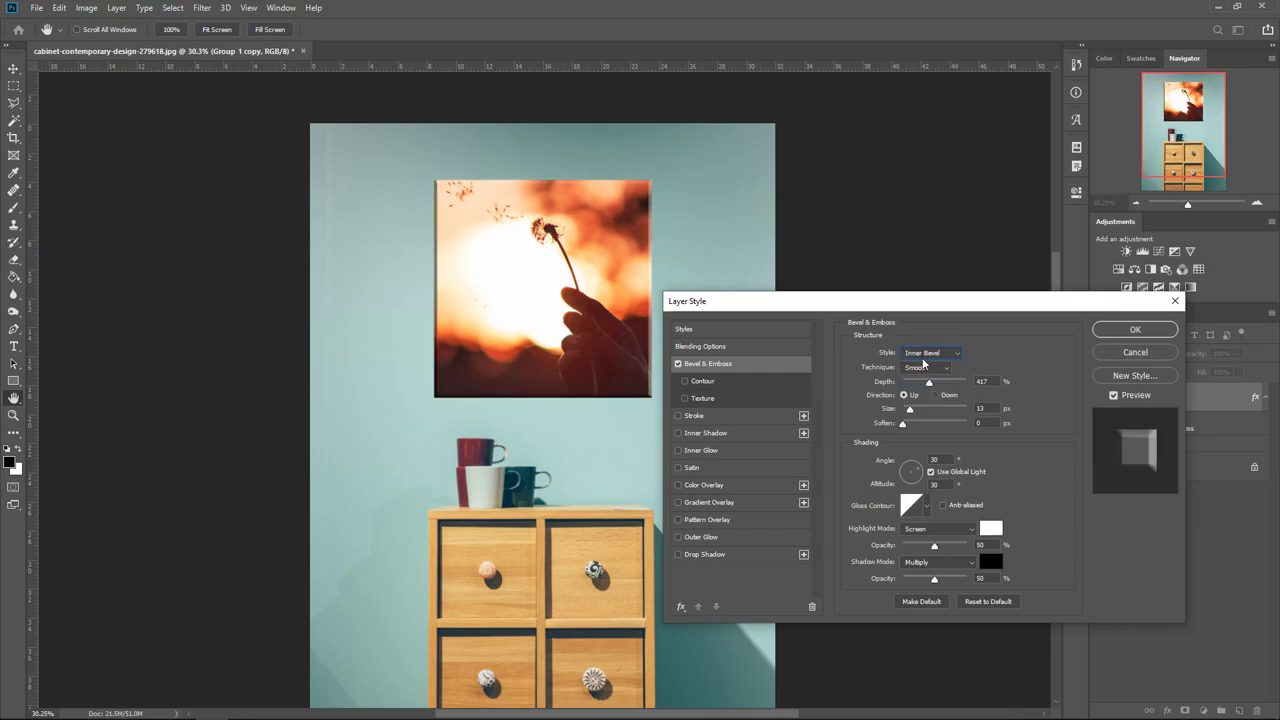
Step: Add a drop shadow to the wall picture with a 126° angle, 54 px size and reduced opacity, and apply the layer styles
left_click(697, 554)
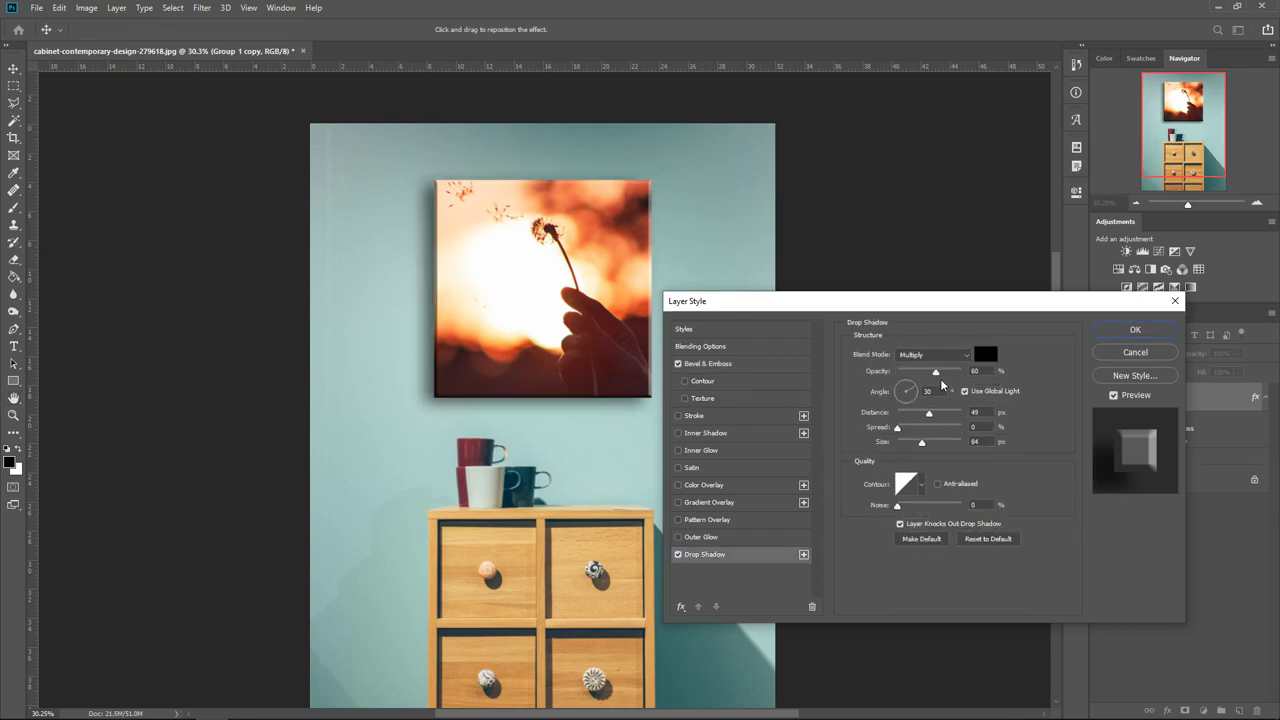
left_click_drag(907, 393, 889, 366)
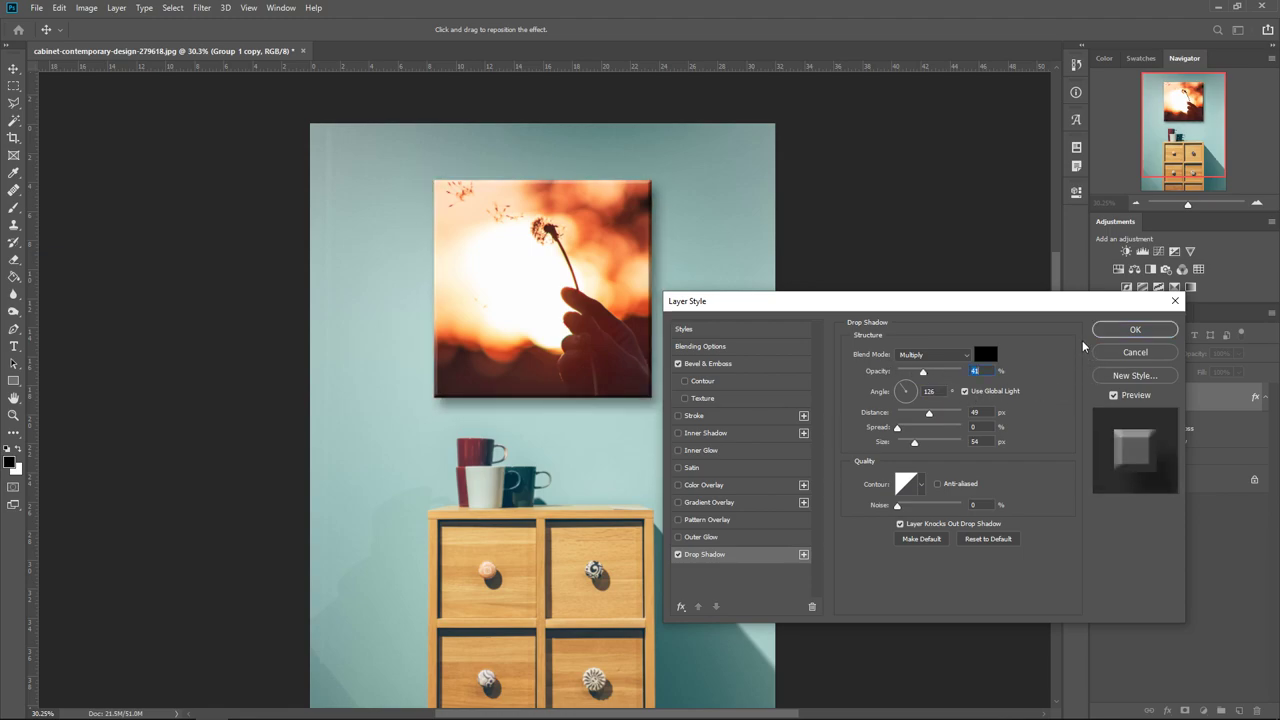
left_click(1135, 329)
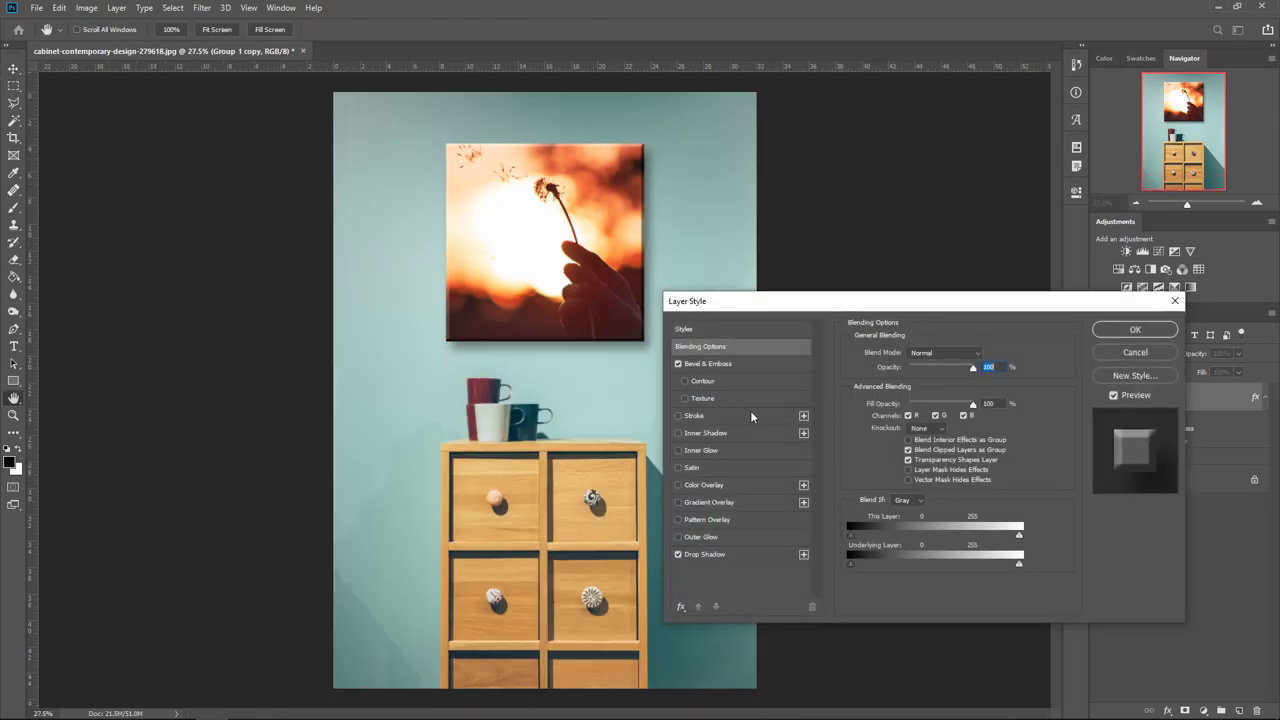
Step: Add a black-to-white gradient overlay at 17% opacity to the picture, with its midpoint at 19% and its angle at 122°
left_click(756, 501)
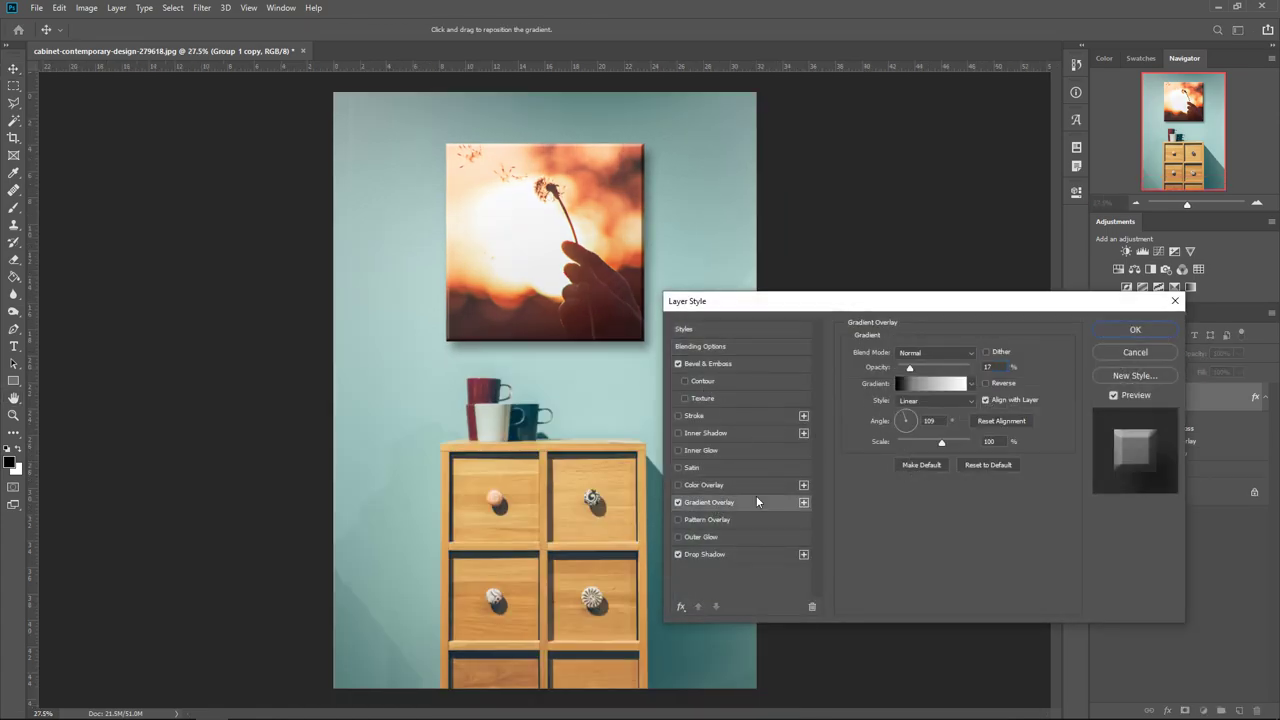
left_click(906, 380)
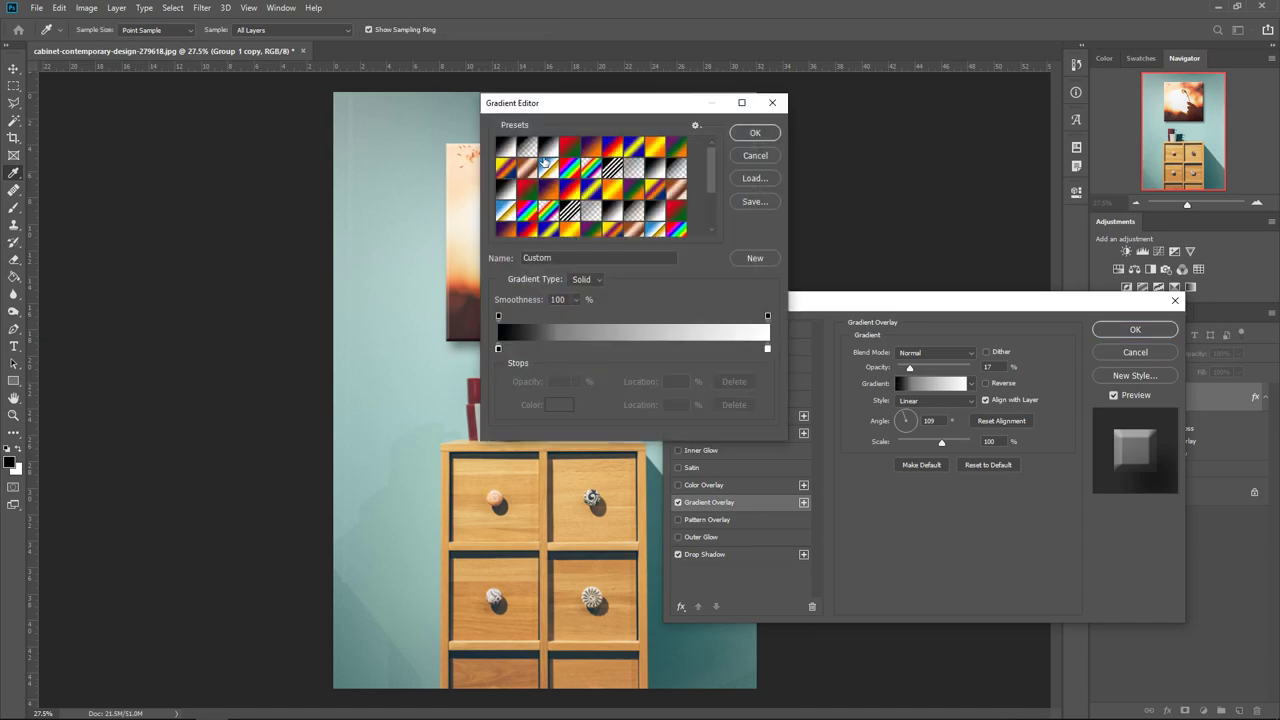
left_click(498, 350)
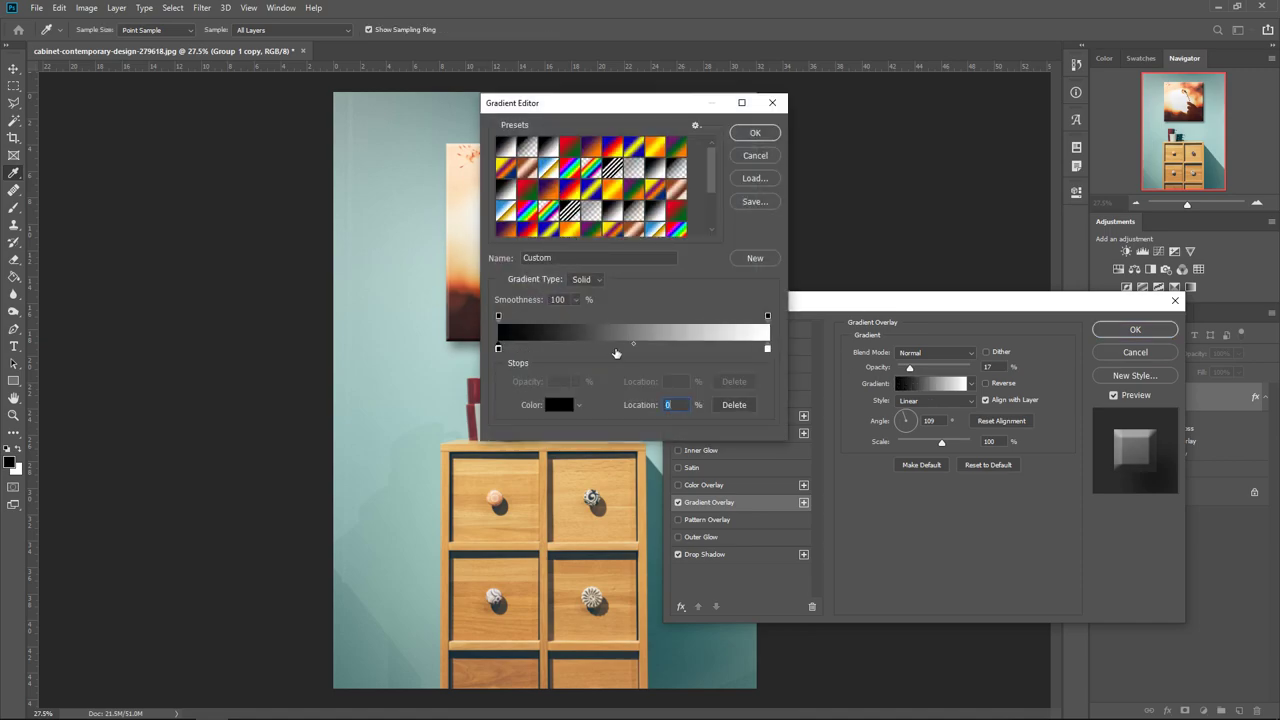
left_click_drag(634, 341, 558, 340)
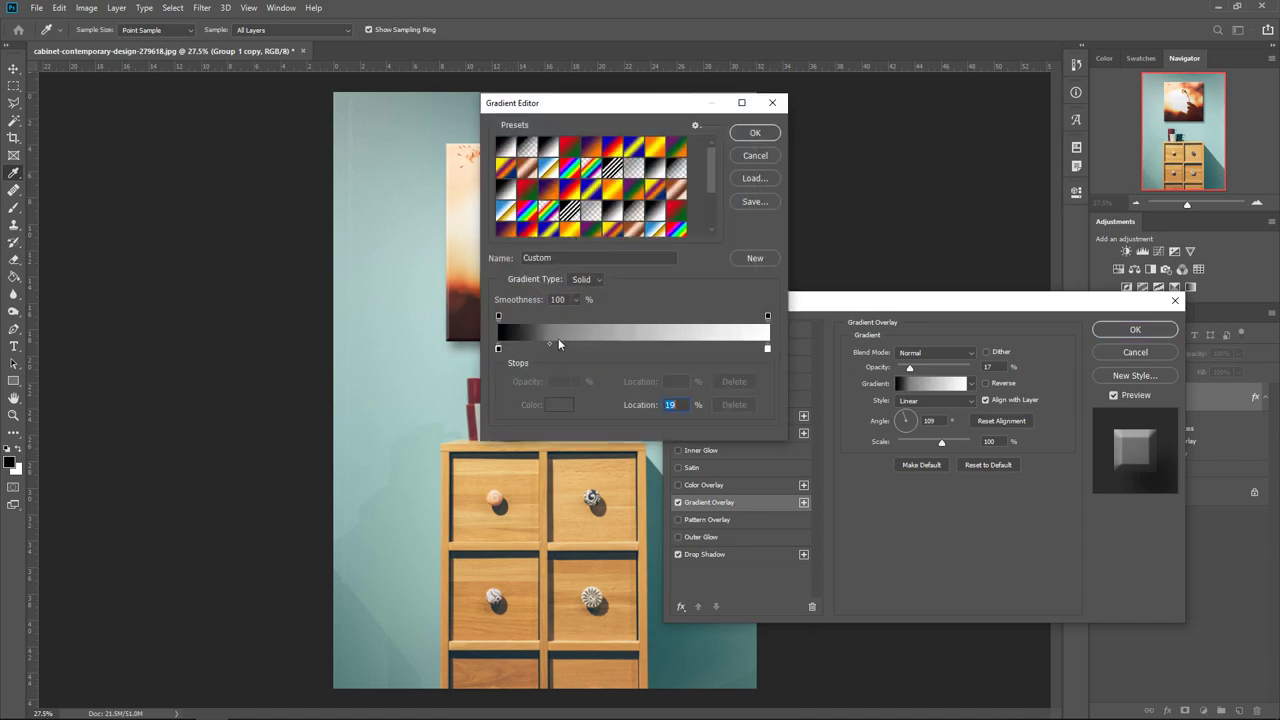
left_click(748, 133)
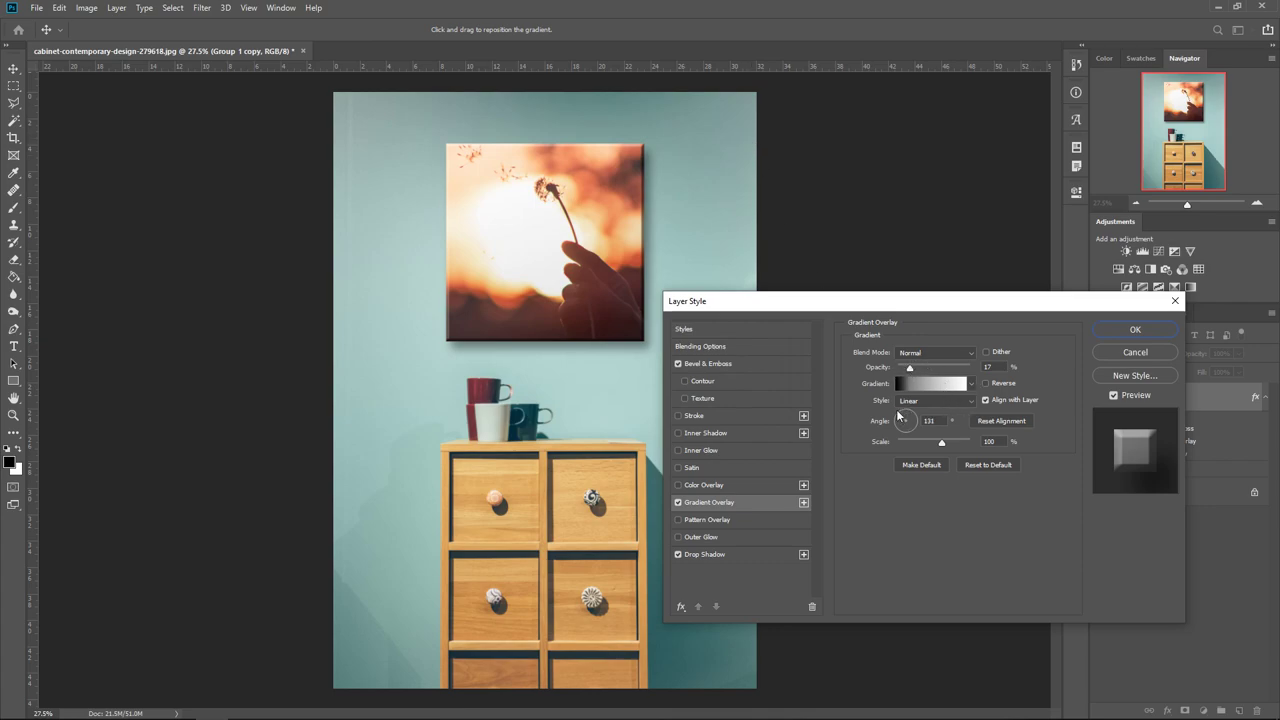
left_click(898, 410)
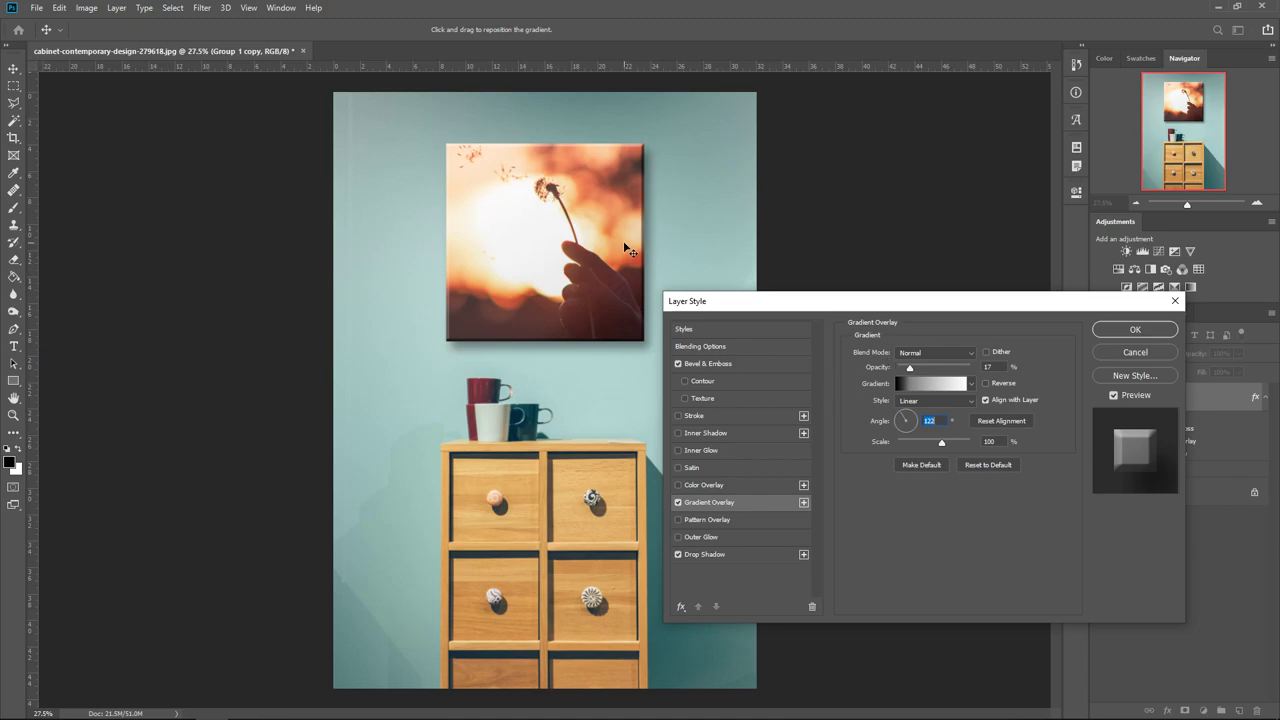
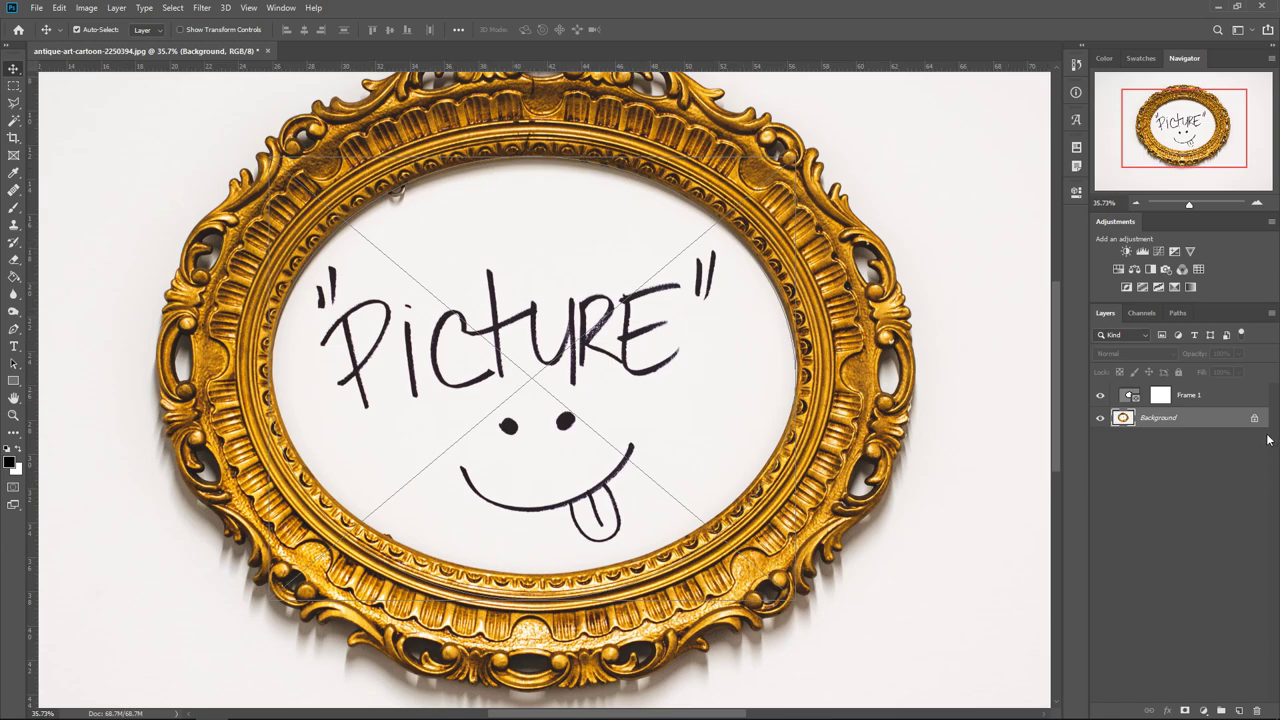
Step: In antique-art-cartoon-2250394.jpg, add a black Solid Color fill layer above the background and set its opacity to 82%
left_click(1203, 710)
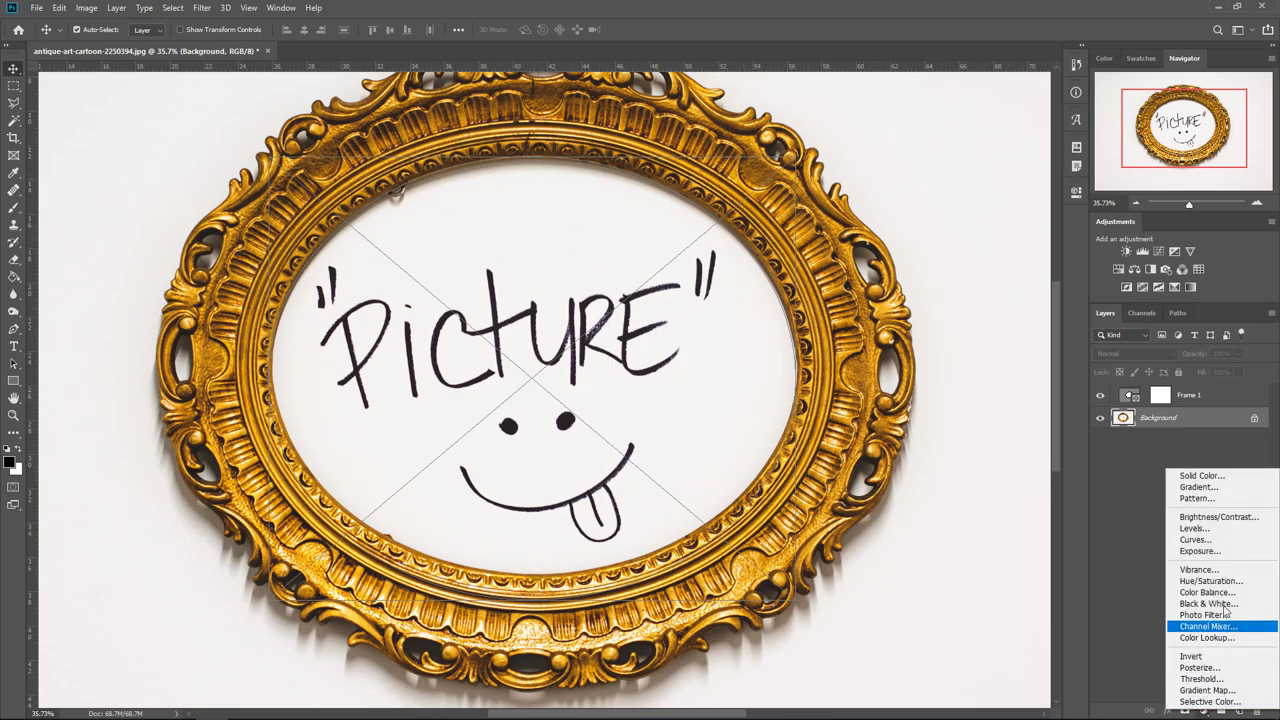
left_click(1195, 480)
left_click(754, 159)
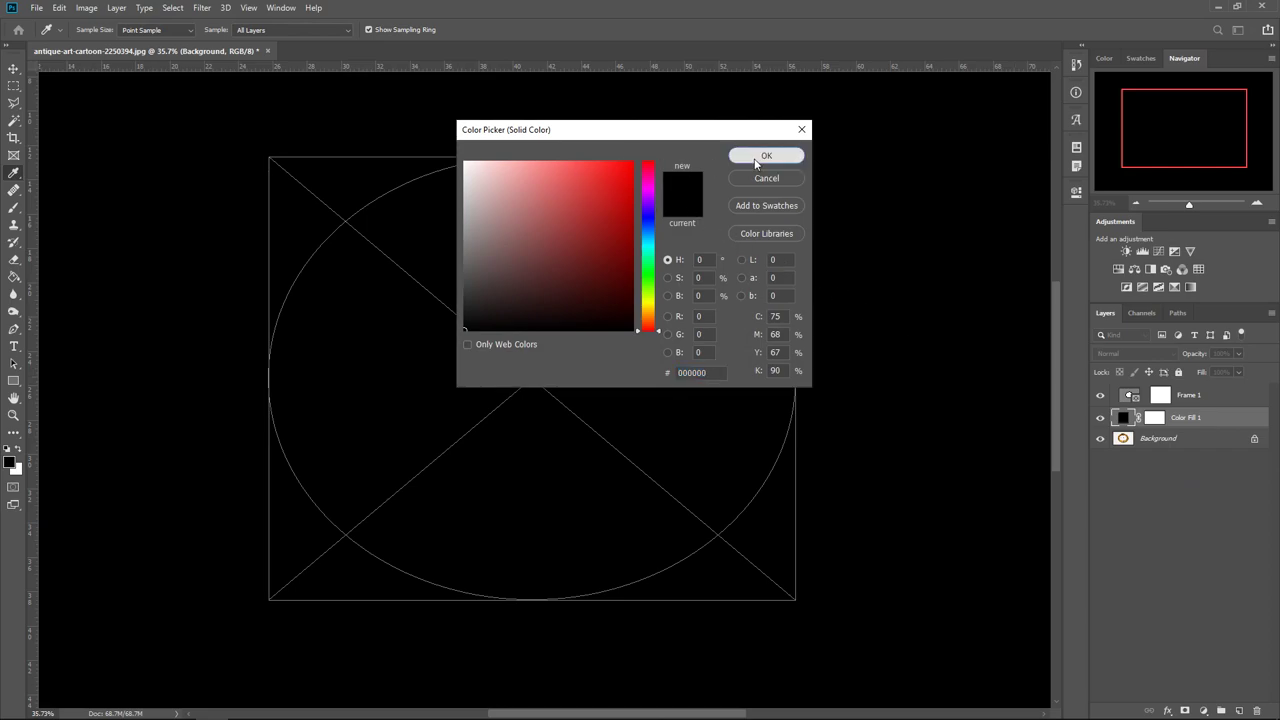
left_click(1238, 354)
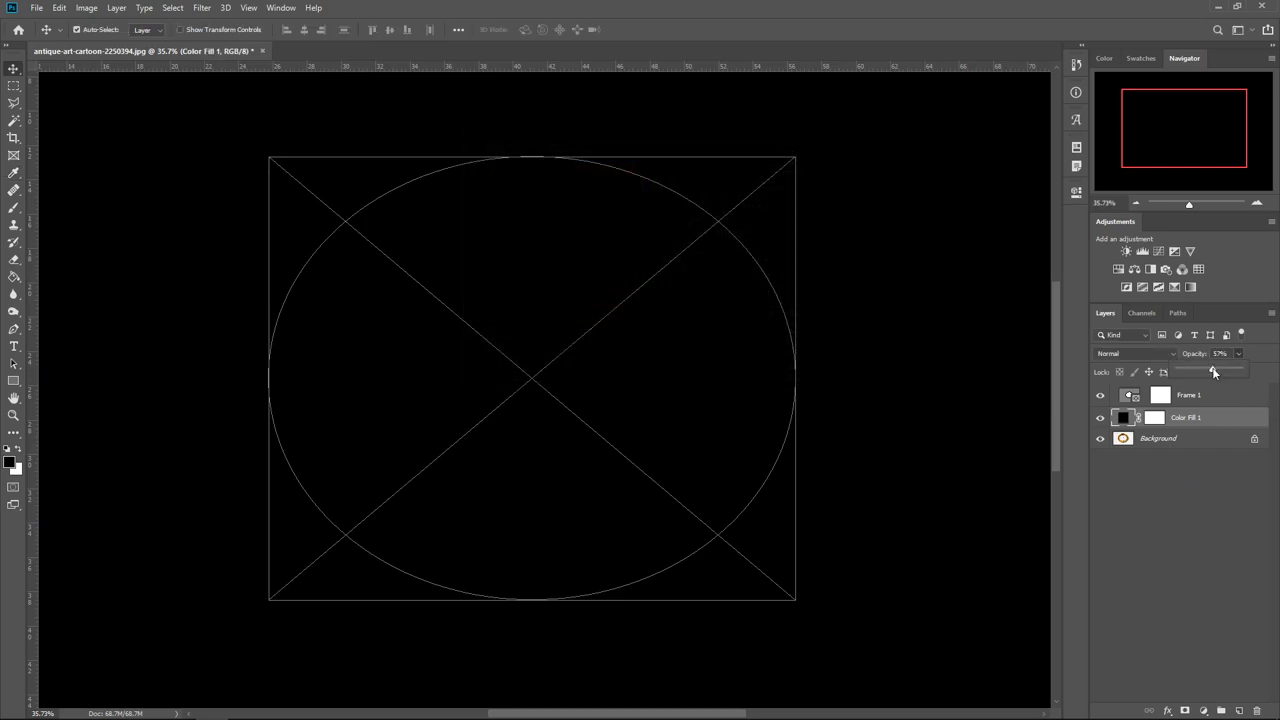
mouse_move(1213, 372)
left_mouse_down()
mouse_move(1185, 372)
mouse_move(1229, 372)
left_mouse_up()
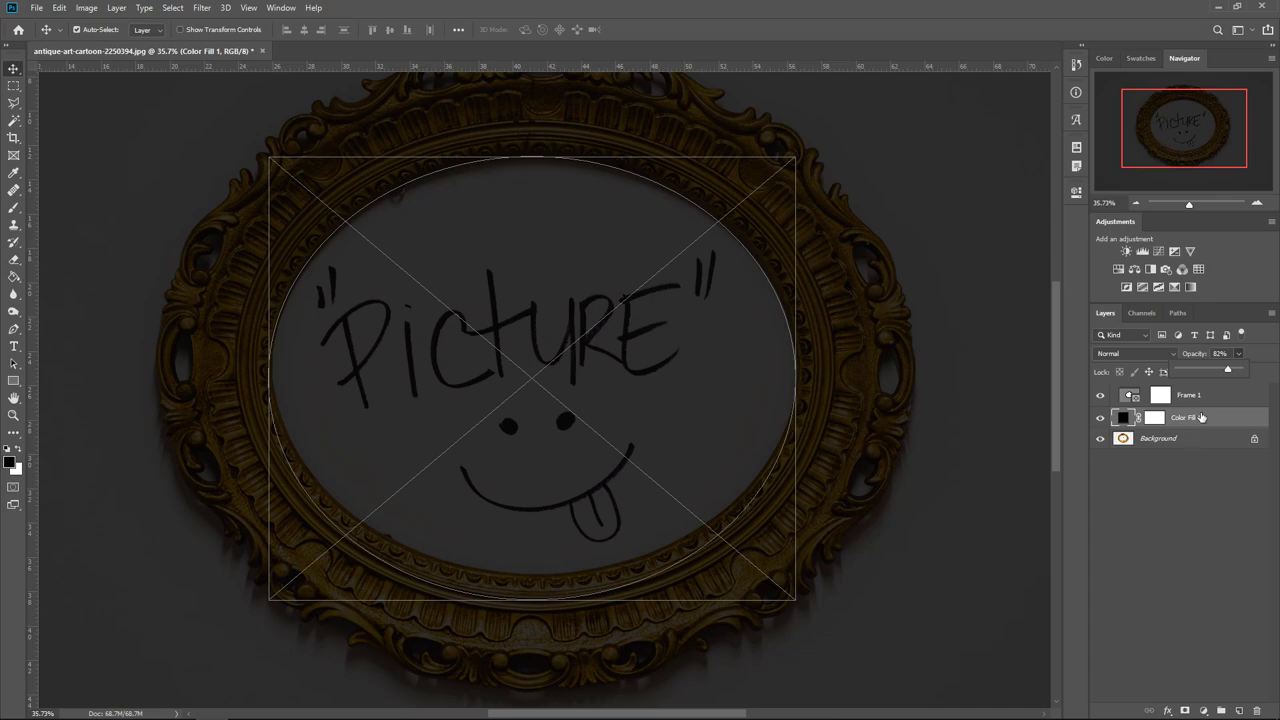
Step: Resize the elliptical Frame 1 to match the ornate frame's oval opening, and hide the black fill layer
left_click(1195, 396)
left_click_drag(531, 600, 531, 577)
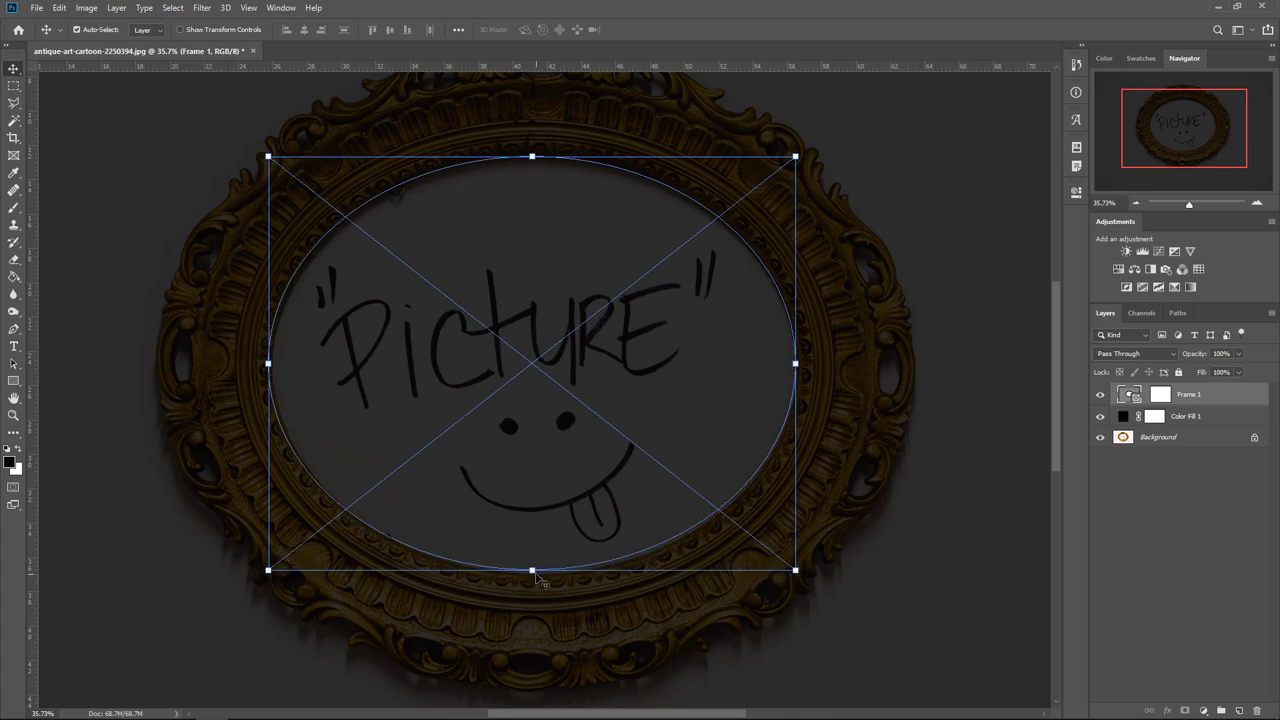
left_click_drag(531, 576, 531, 577)
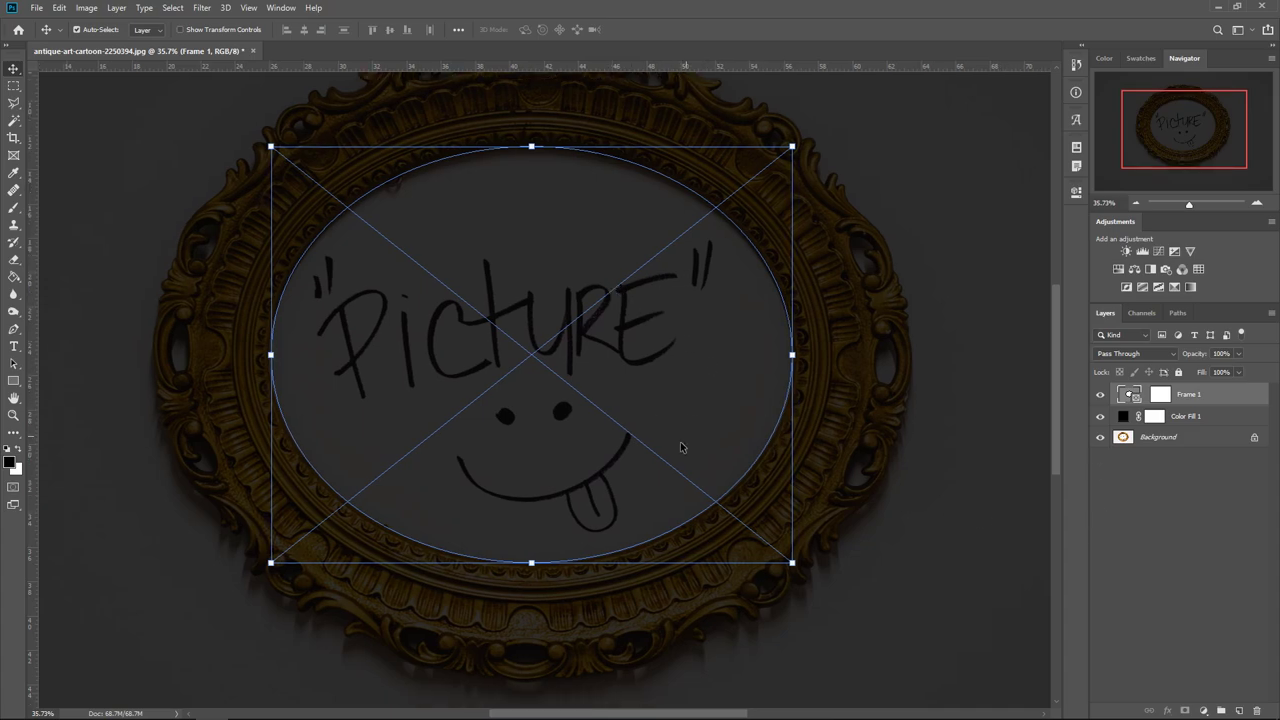
scroll(672, 410, "down", 1, "alt")
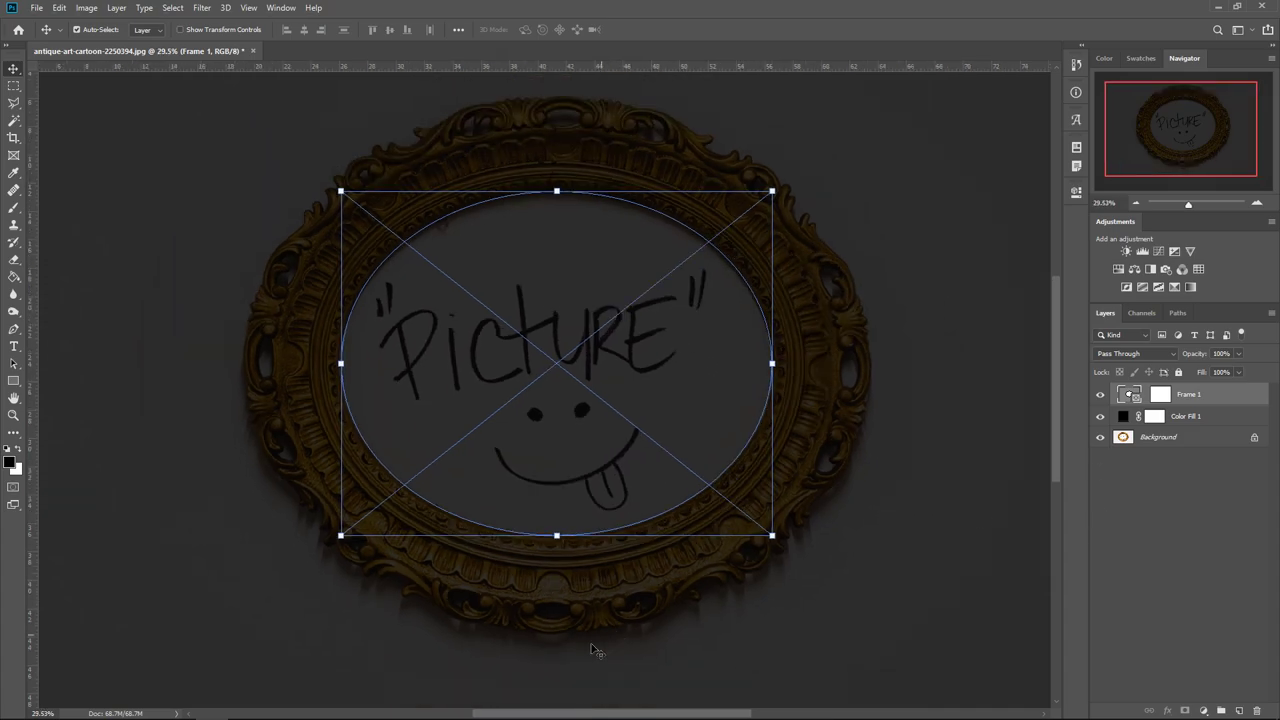
scroll(596, 700, "right", 1)
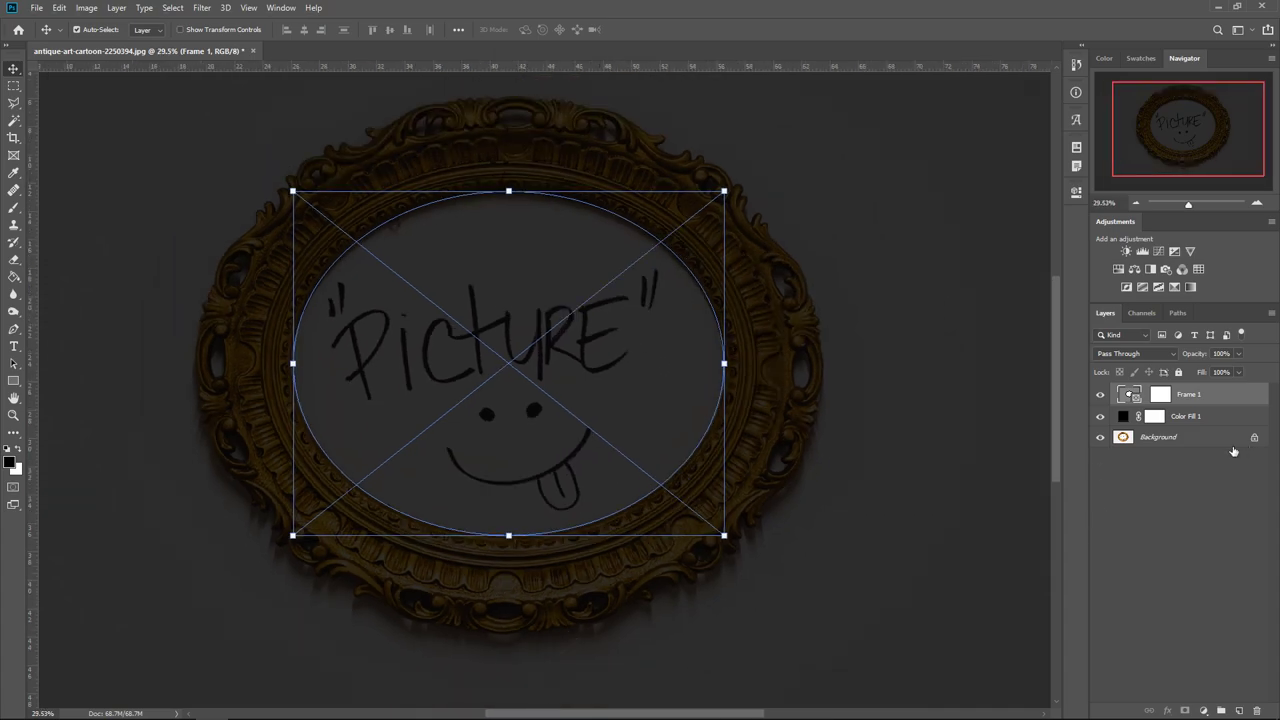
left_click(1102, 416)
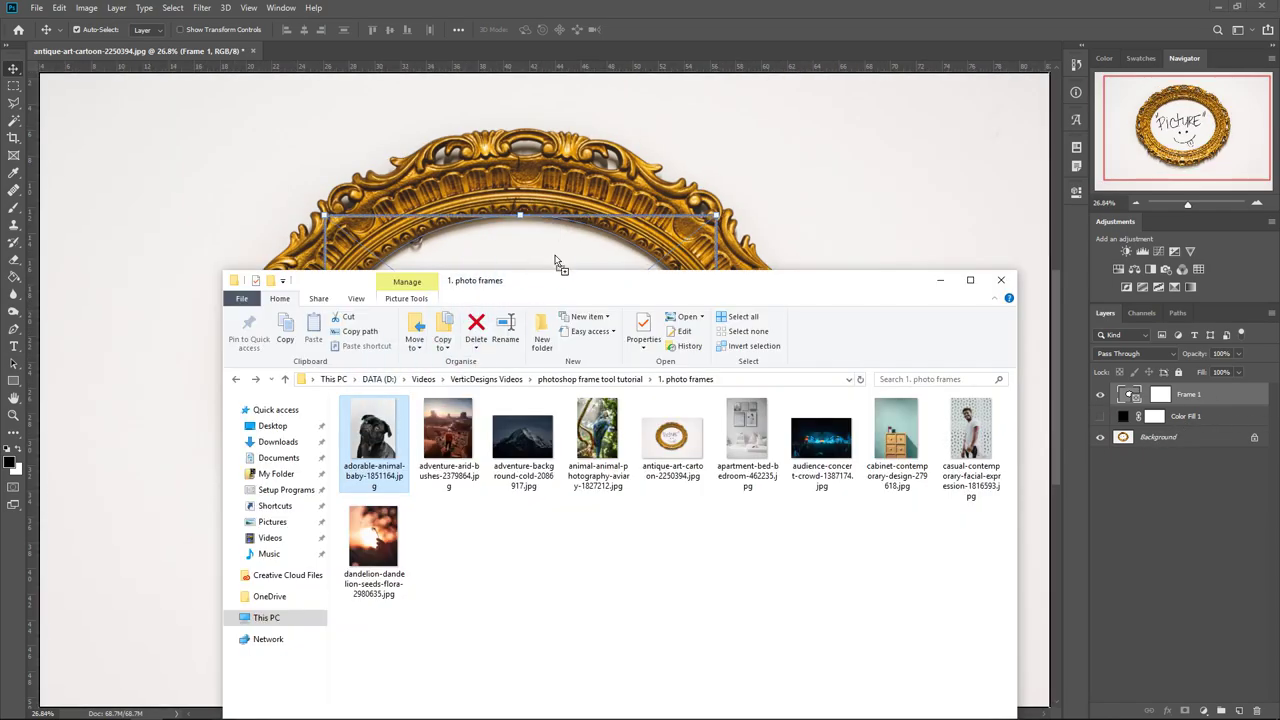
Step: Place adorable-animal-baby-1851164.jpg into the elliptical frame, scale the dog photo to about 78%, and center it in the oval opening
left_click_drag(557, 263, 560, 252)
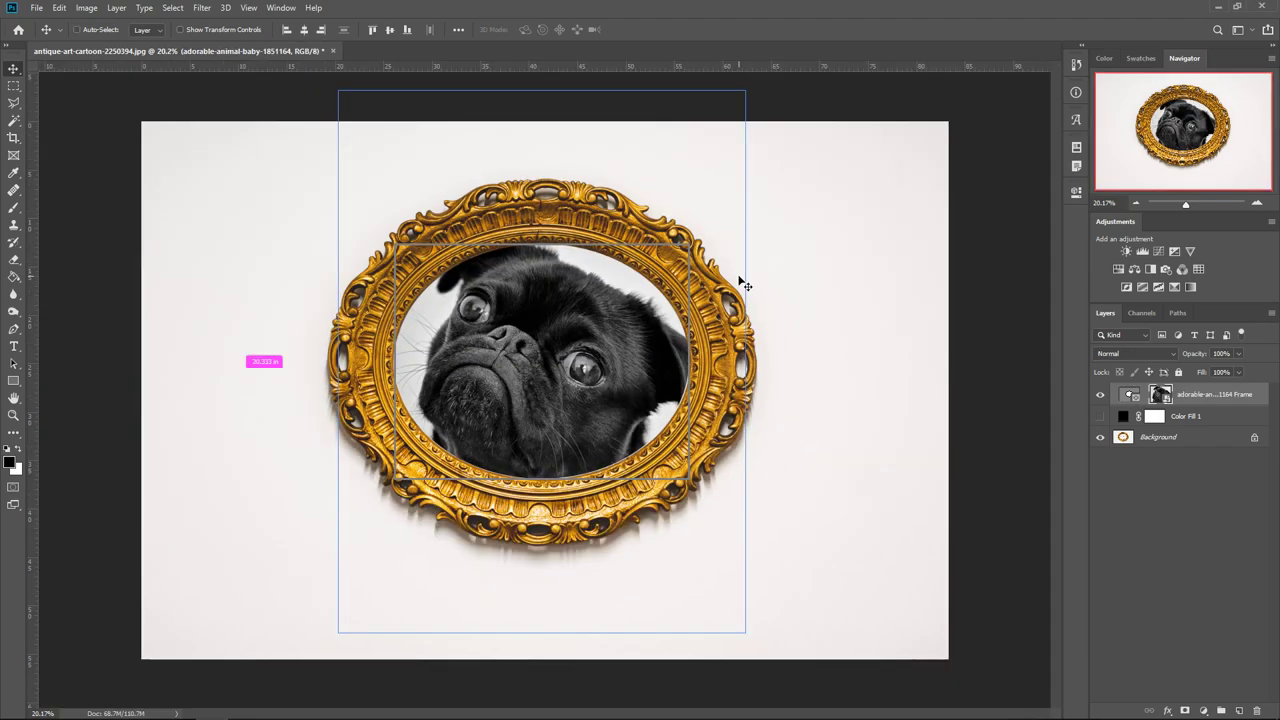
left_click_drag(744, 90, 703, 163)
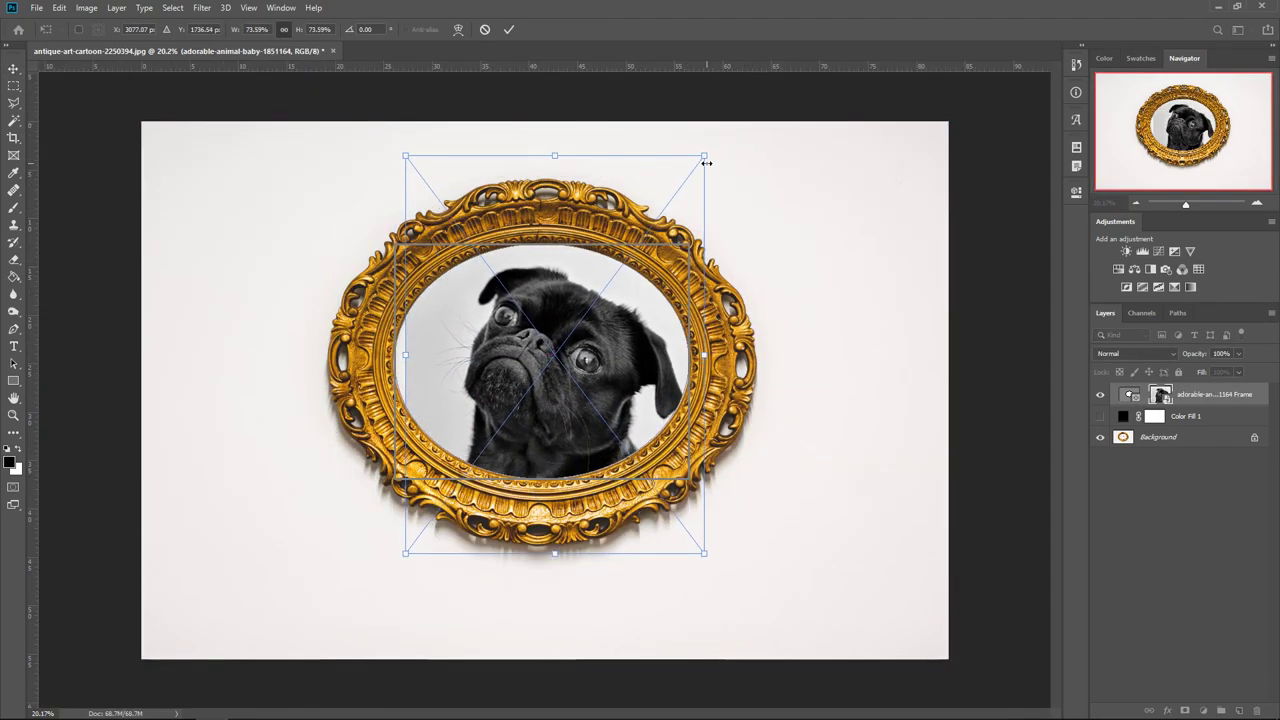
mouse_move(630, 387)
left_mouse_down()
mouse_move(625, 373)
mouse_move(636, 396)
mouse_move(618, 378)
left_mouse_up()
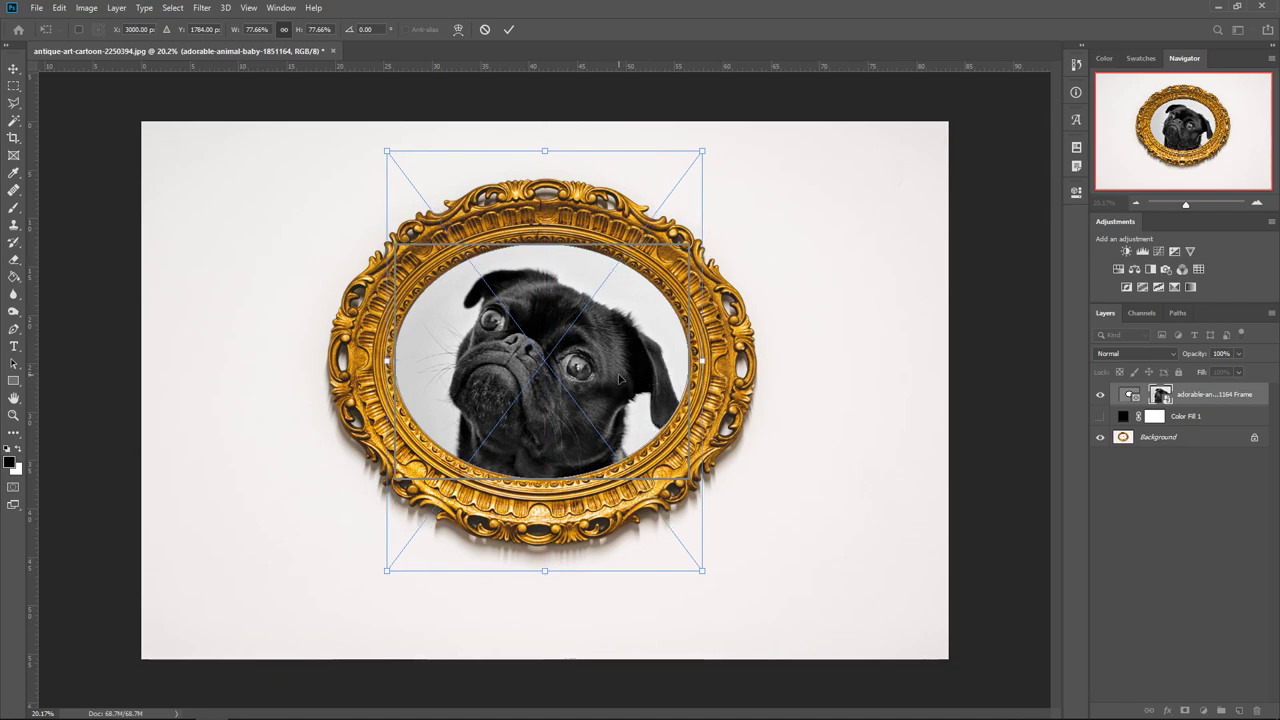
key("Return")
key("ctrl+0")
Step: Hide and show the dog photo's frame layer to compare the ornate frame with and without the picture
left_click(1160, 437)
left_click(1100, 395)
left_click(1100, 395)
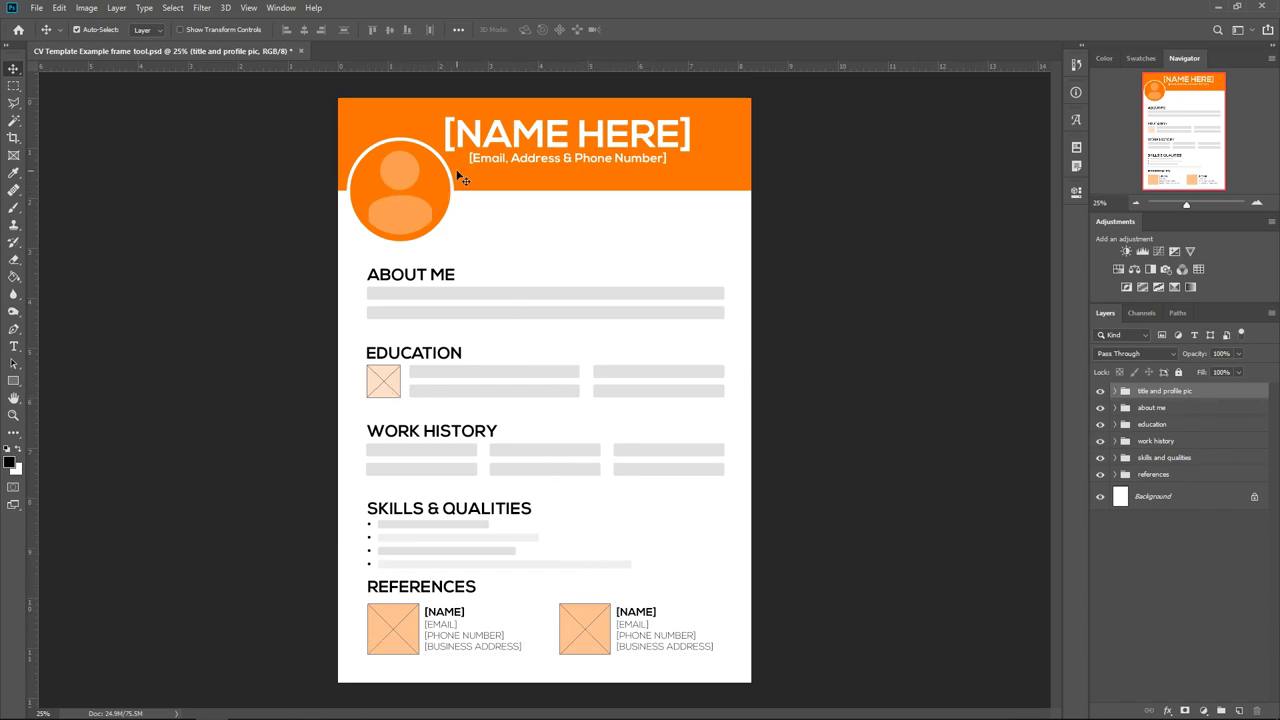
Step: In CV Template Example frame tool.psd, place 20180526_143709(0).png into the avatar frame of the title and profile pic group
left_click(1114, 391)
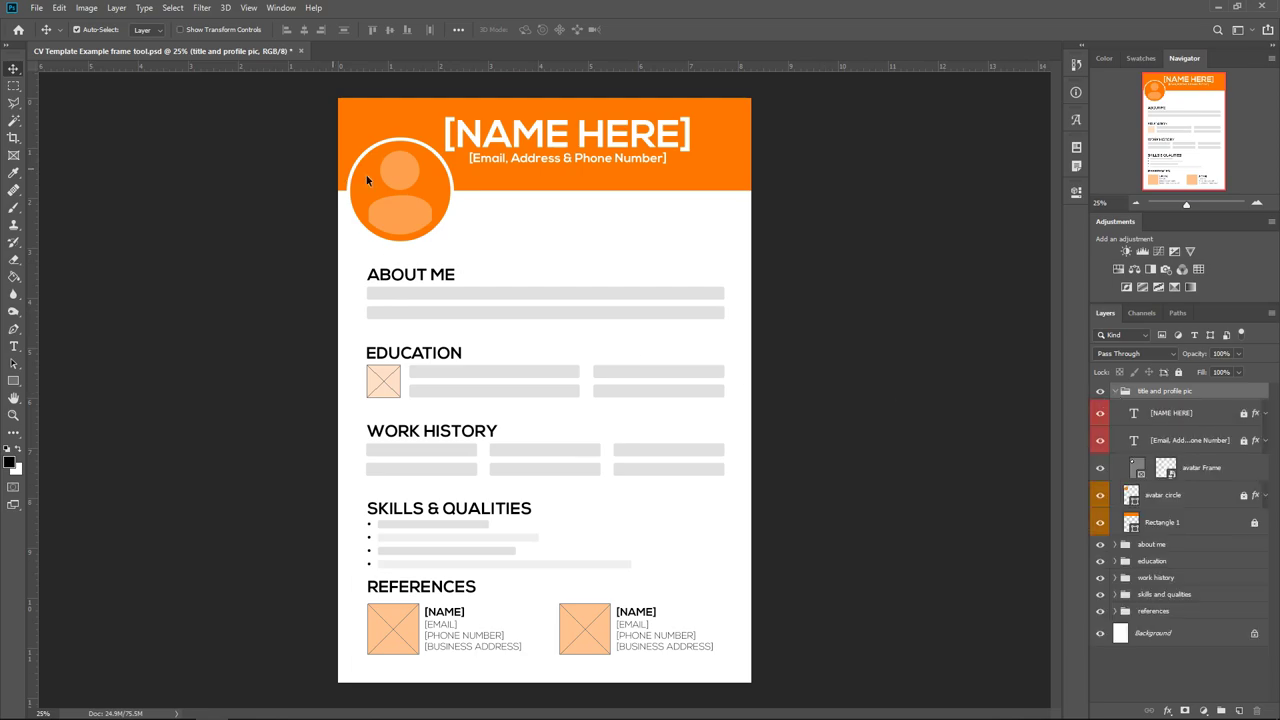
left_click(1221, 470)
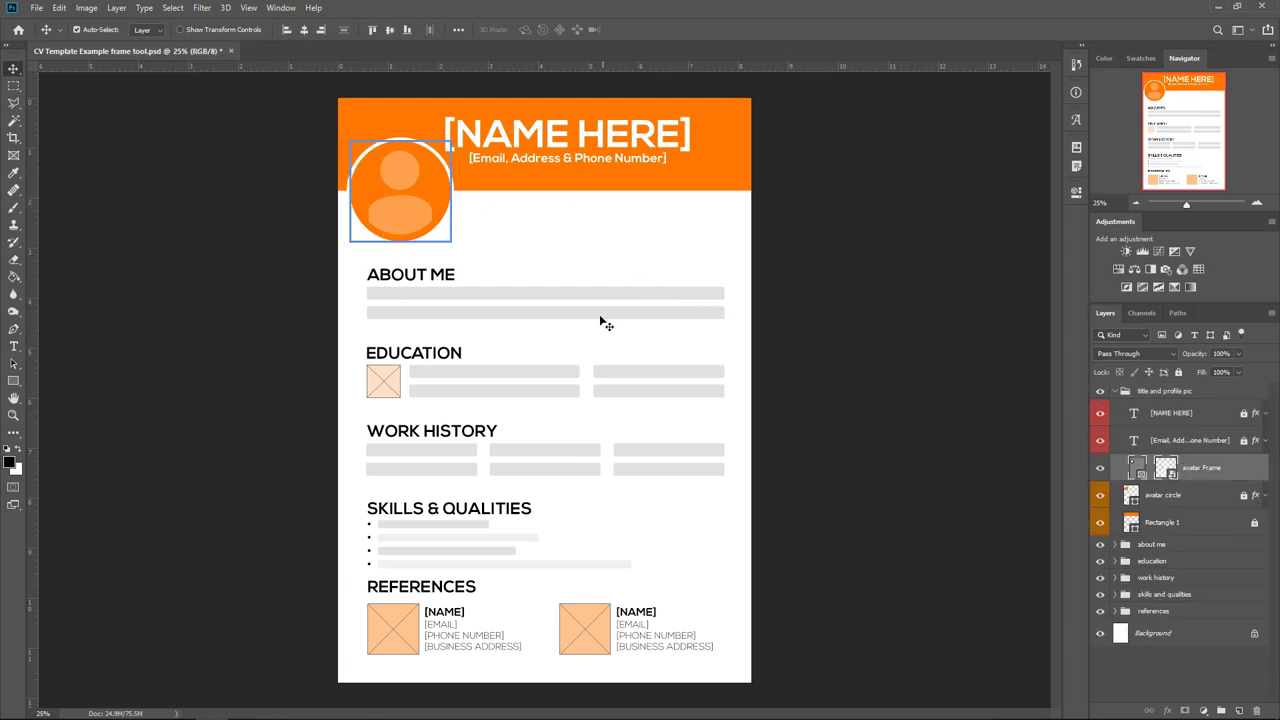
key("alt+Tab")
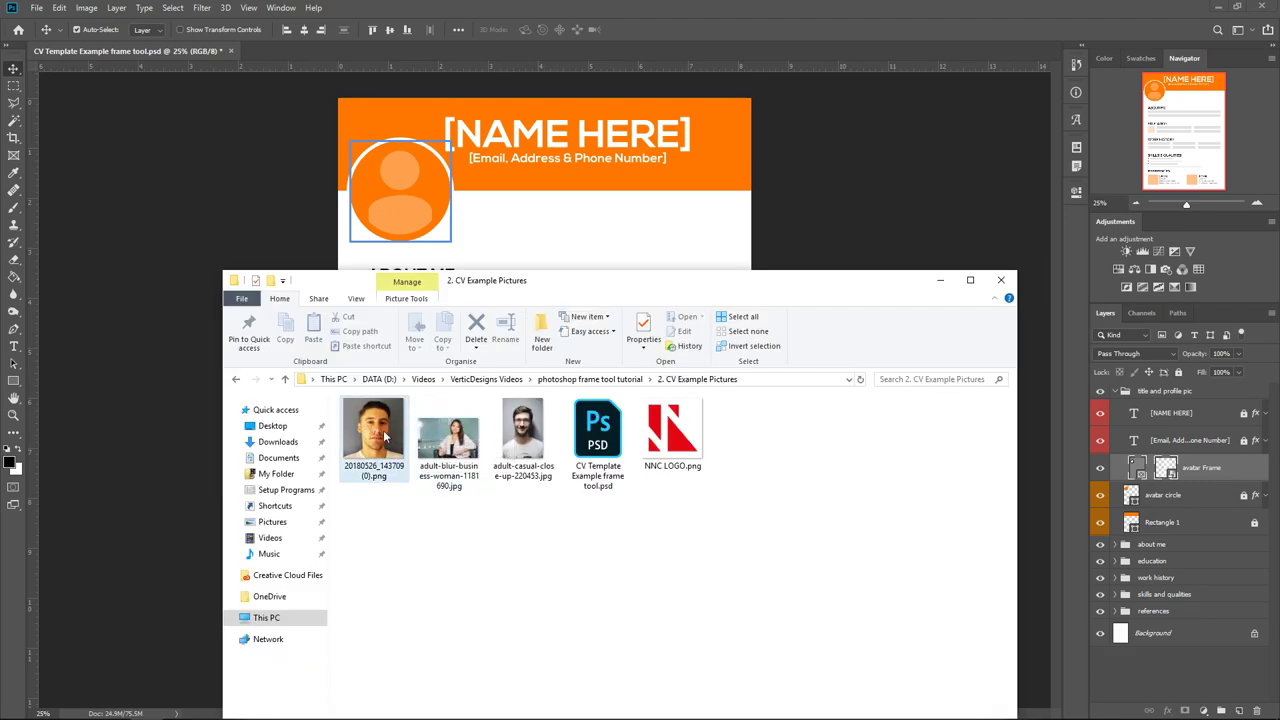
left_click_drag(385, 437, 416, 190)
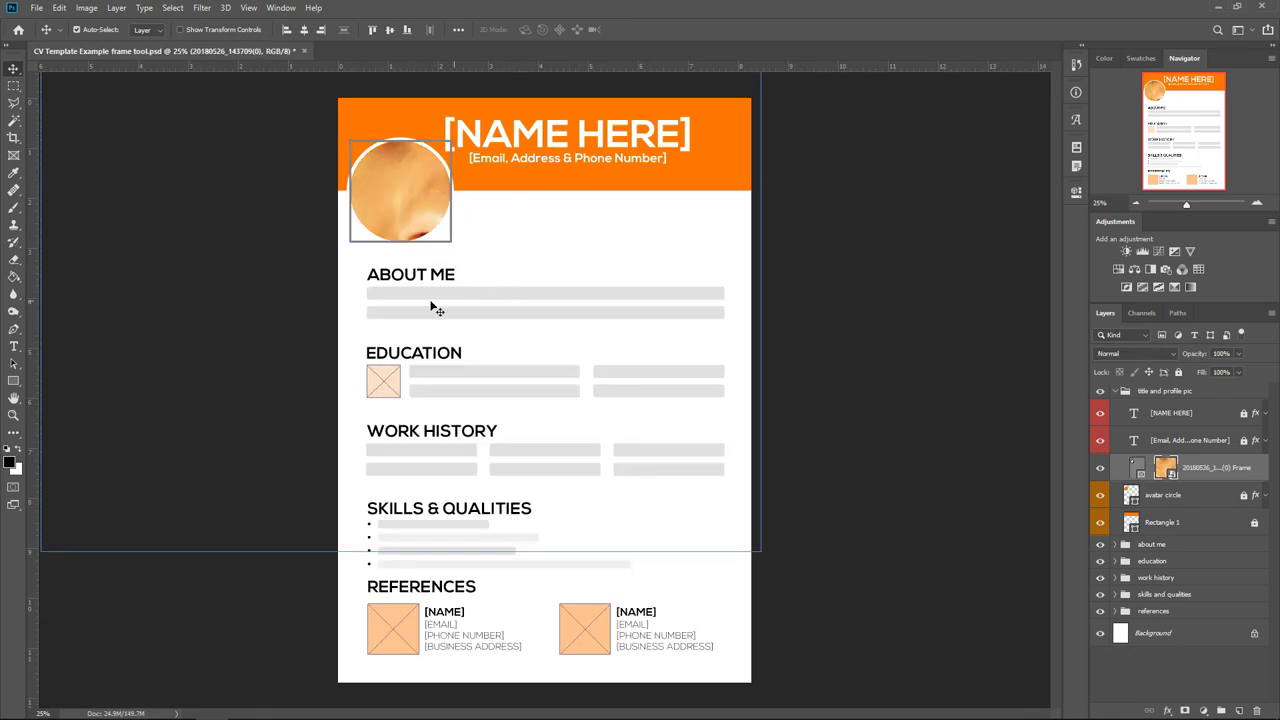
Step: Scale the portrait inside the circular avatar frame down proportionally to about 15%
scroll(503, 292, "down", 2)
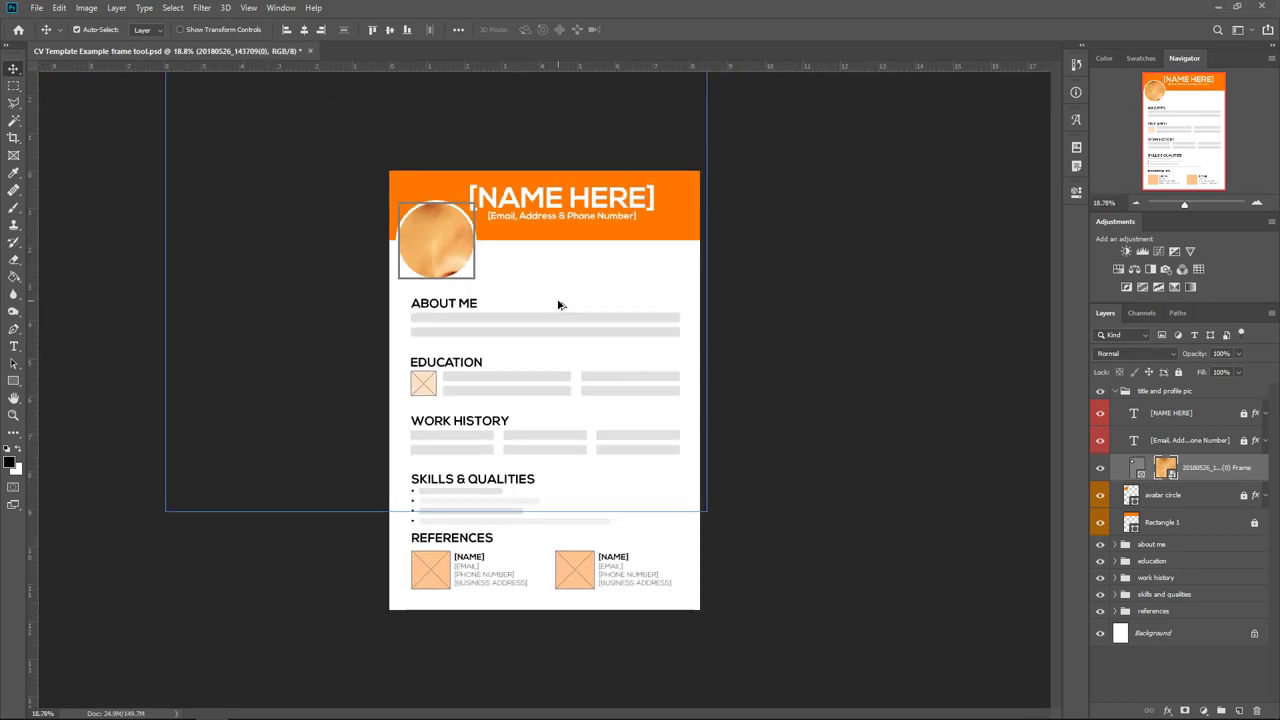
key("ctrl+t")
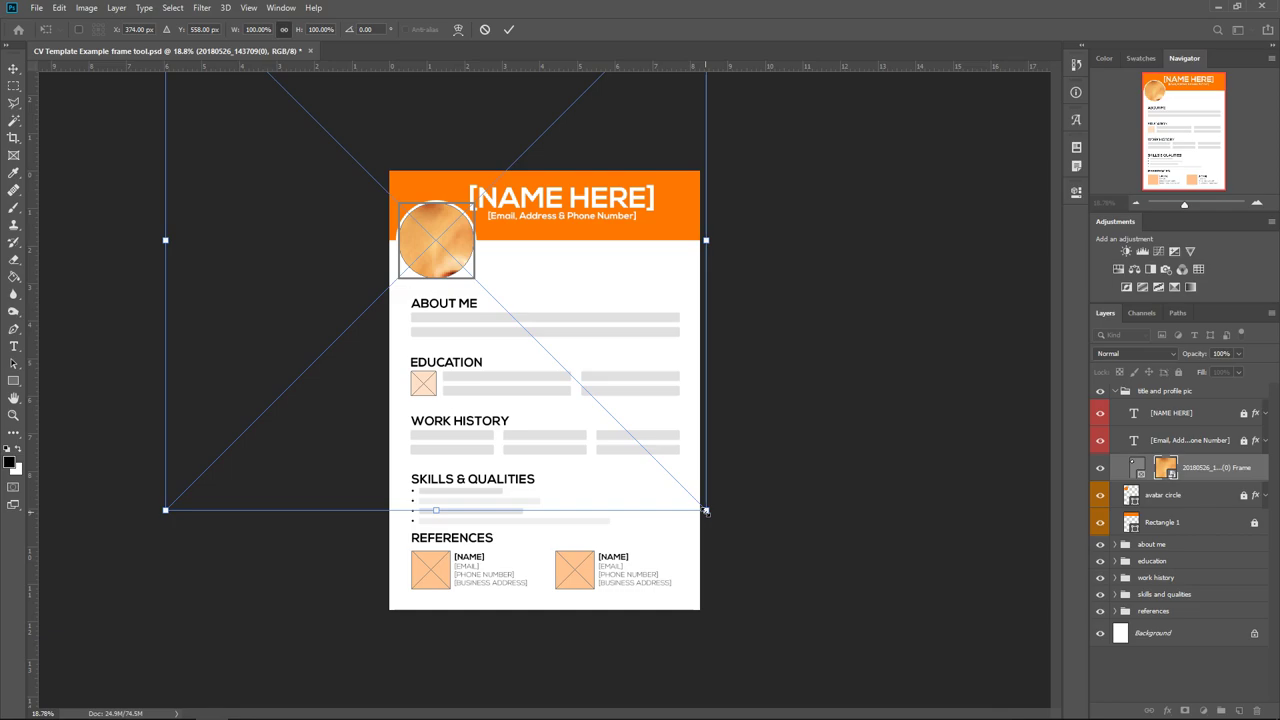
left_click_drag(706, 510, 554, 499)
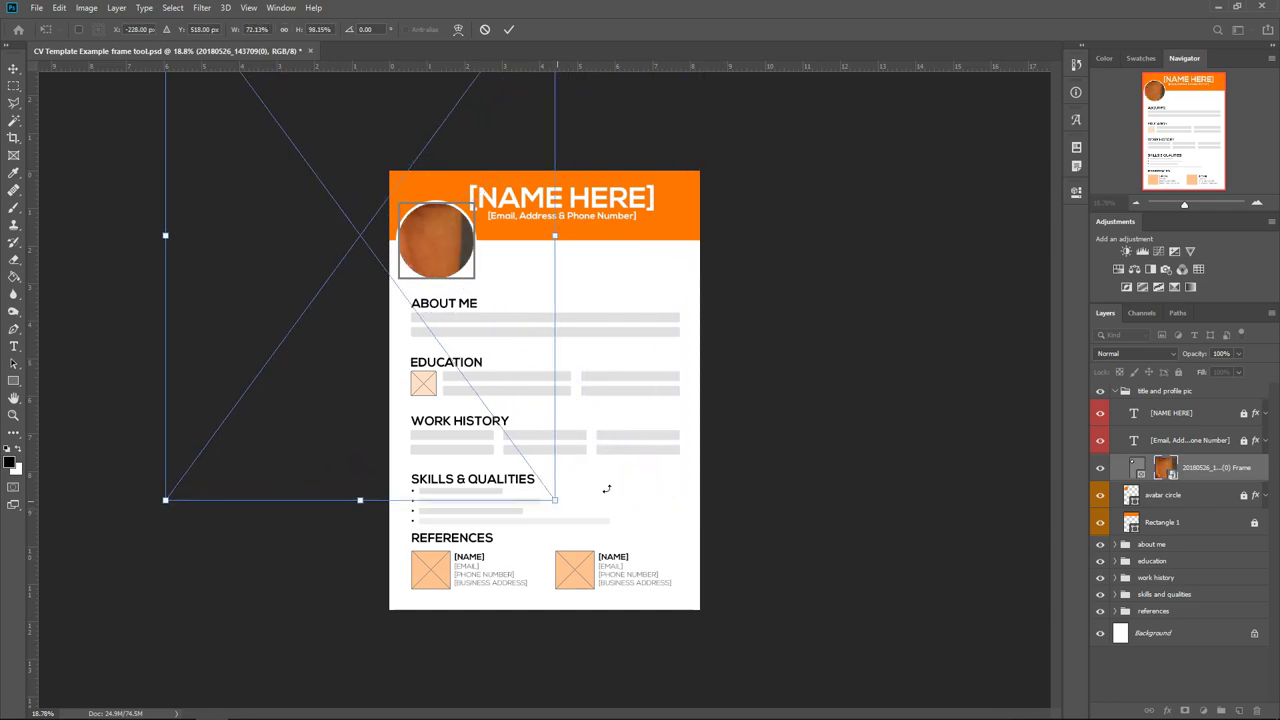
key("ctrl+z")
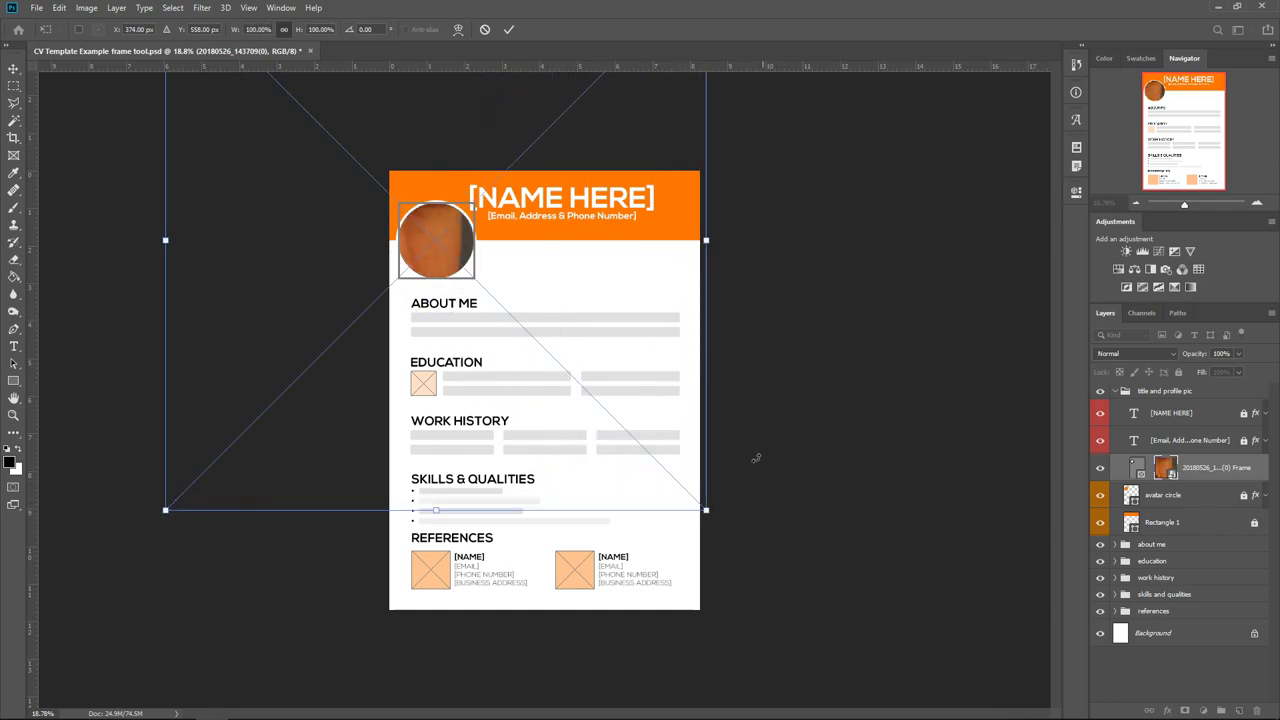
left_click_drag(706, 510, 386, 191)
left_click_drag(308, 144, 451, 310)
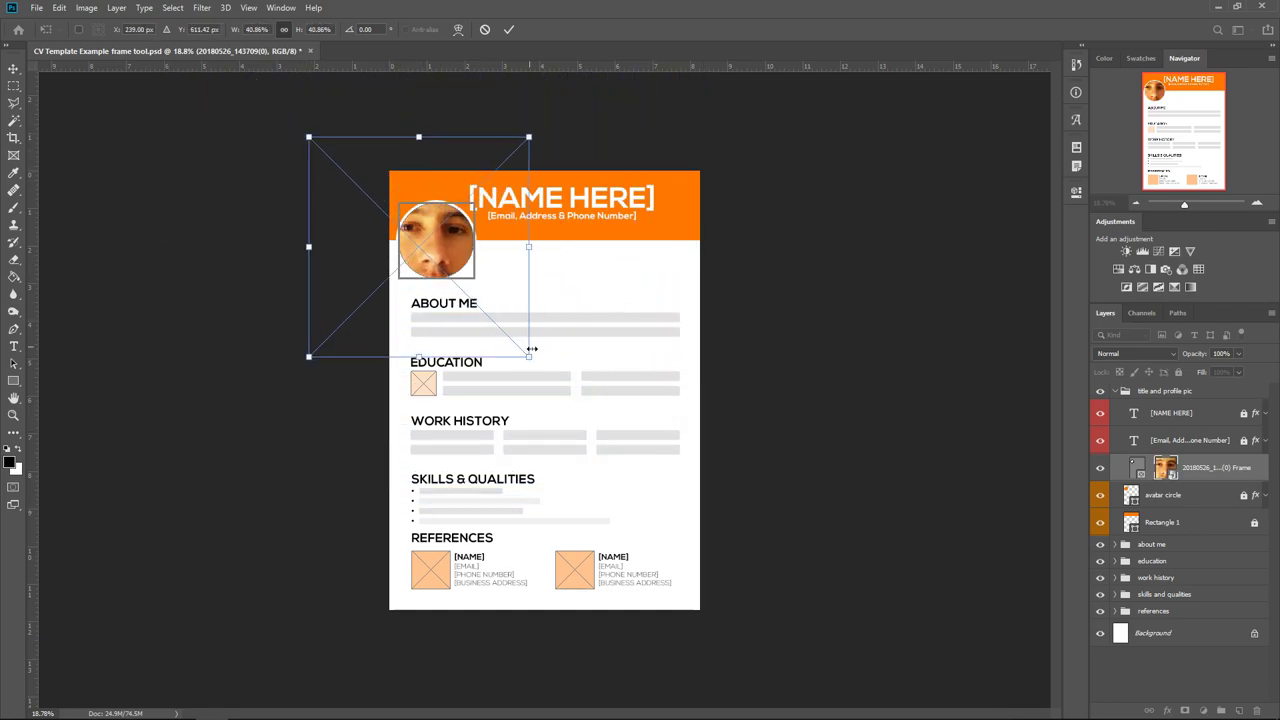
left_click_drag(533, 359, 451, 276)
left_click_drag(442, 258, 462, 276)
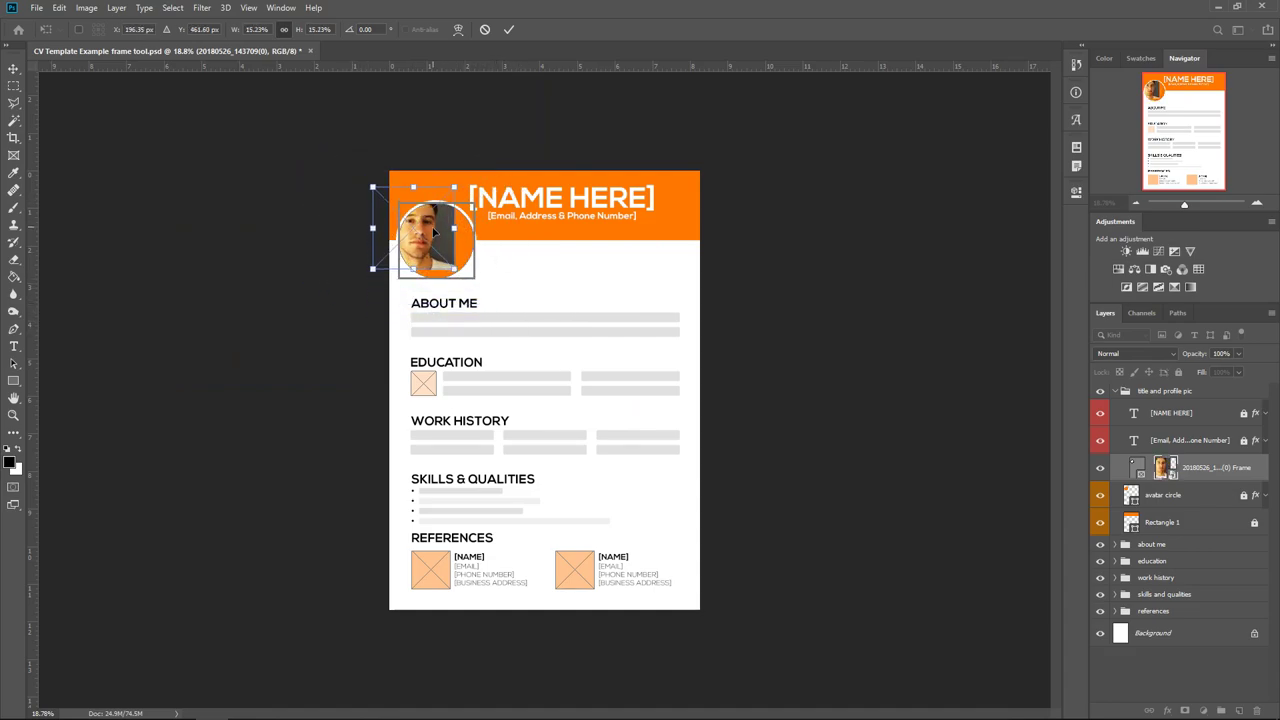
Step: Center the face in the circular avatar frame, refine its scale to 14.90%, apply the transform, and collapse the title and profile pic group
left_click_drag(438, 230, 401, 206)
scroll(430, 210, "up", 2)
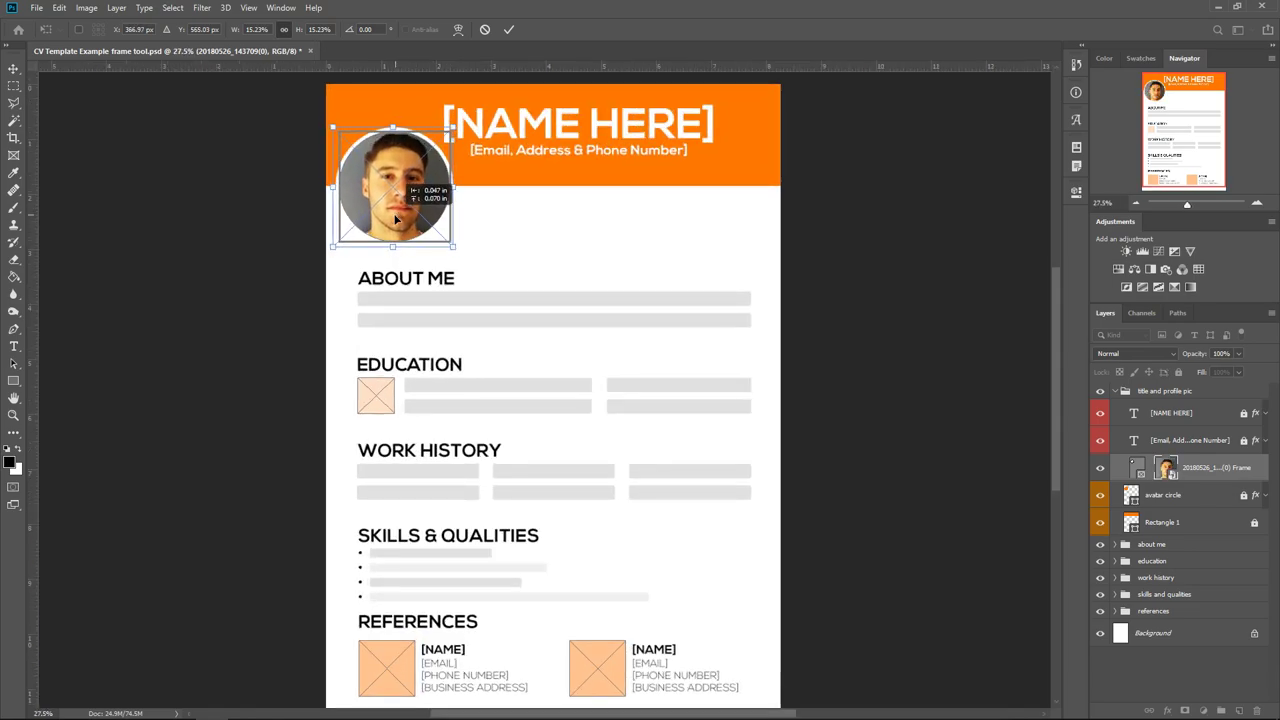
left_click_drag(453, 246, 450, 243)
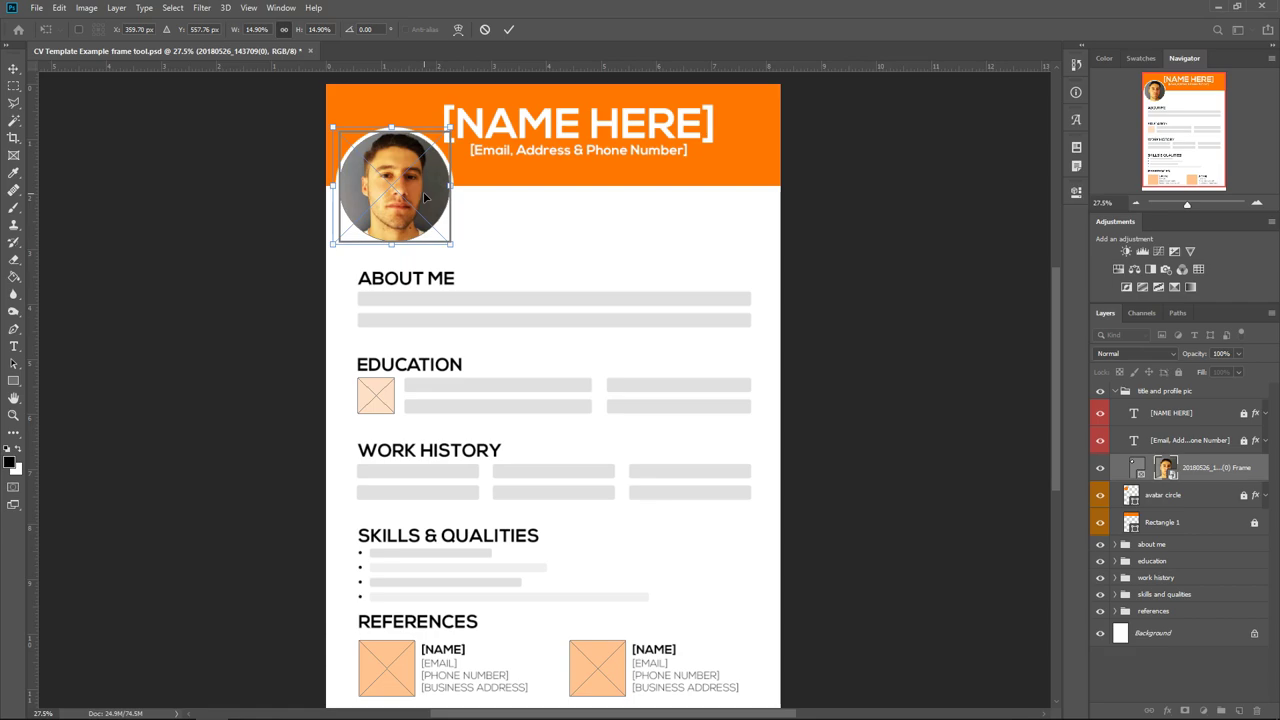
key("Return")
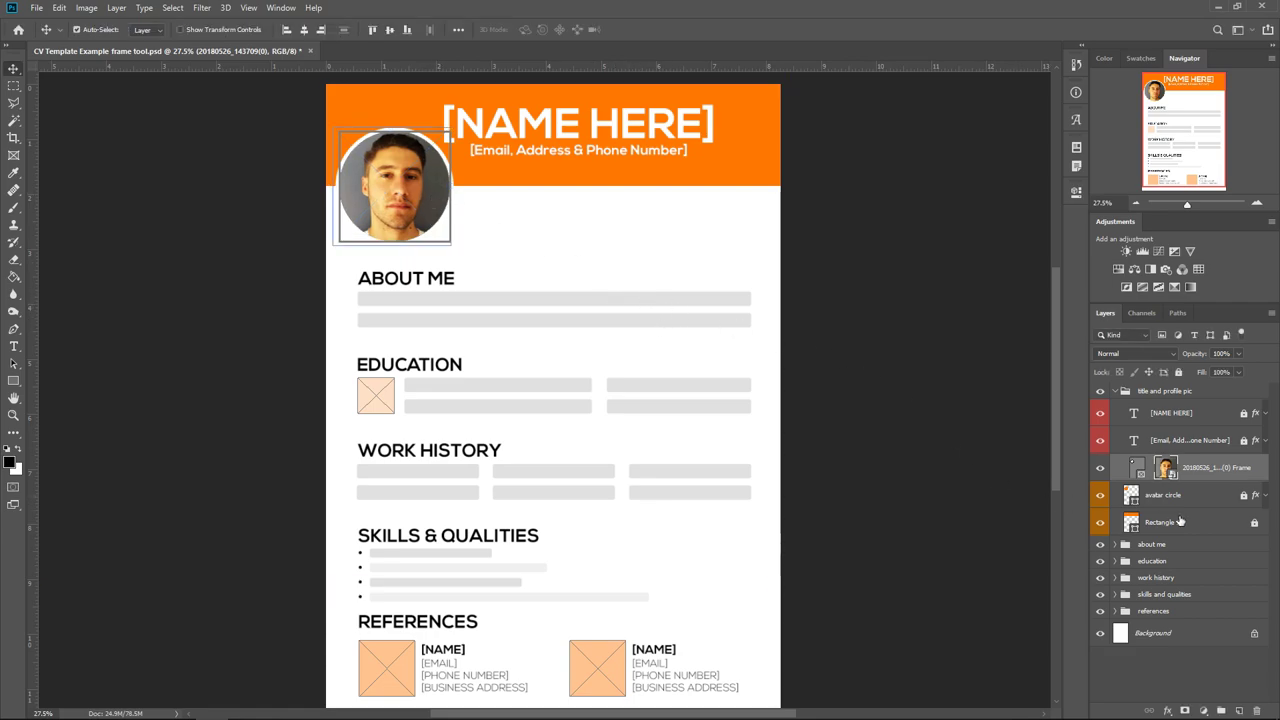
left_click(1115, 392)
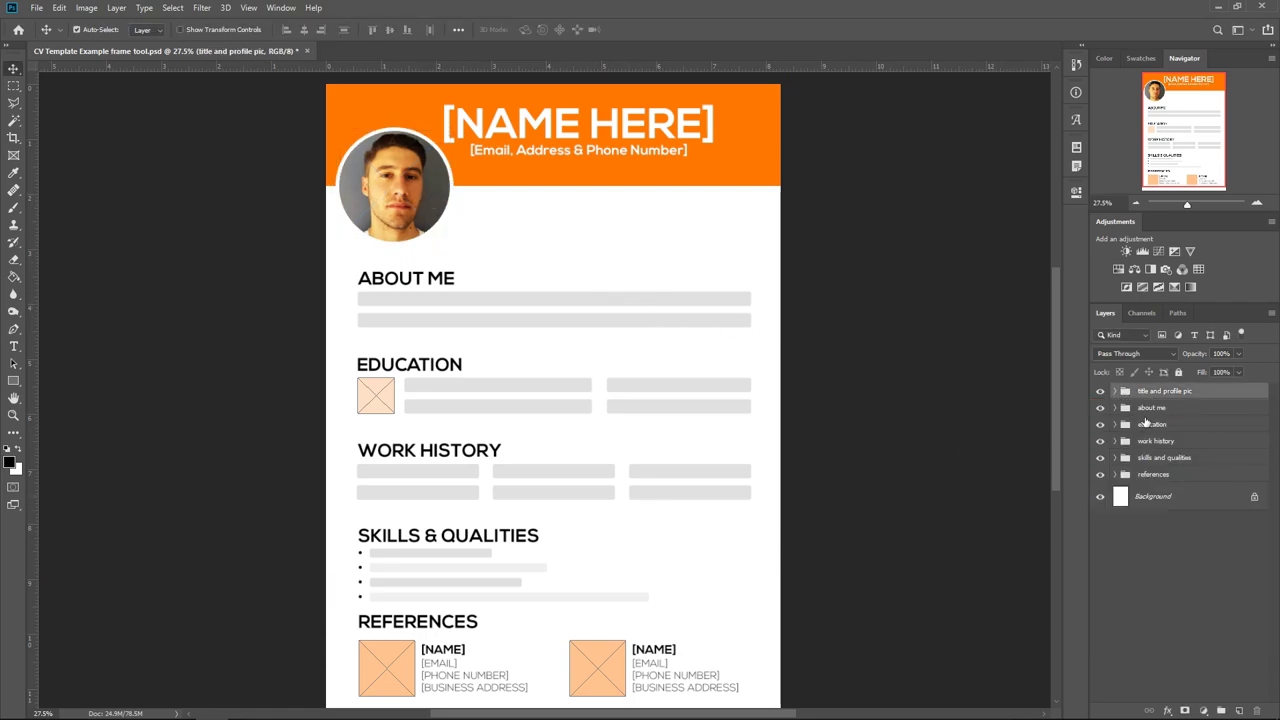
Step: Place NNC LOGO.png from the CV Example Pictures folder into Frame 1 of the education group
left_click(1148, 408)
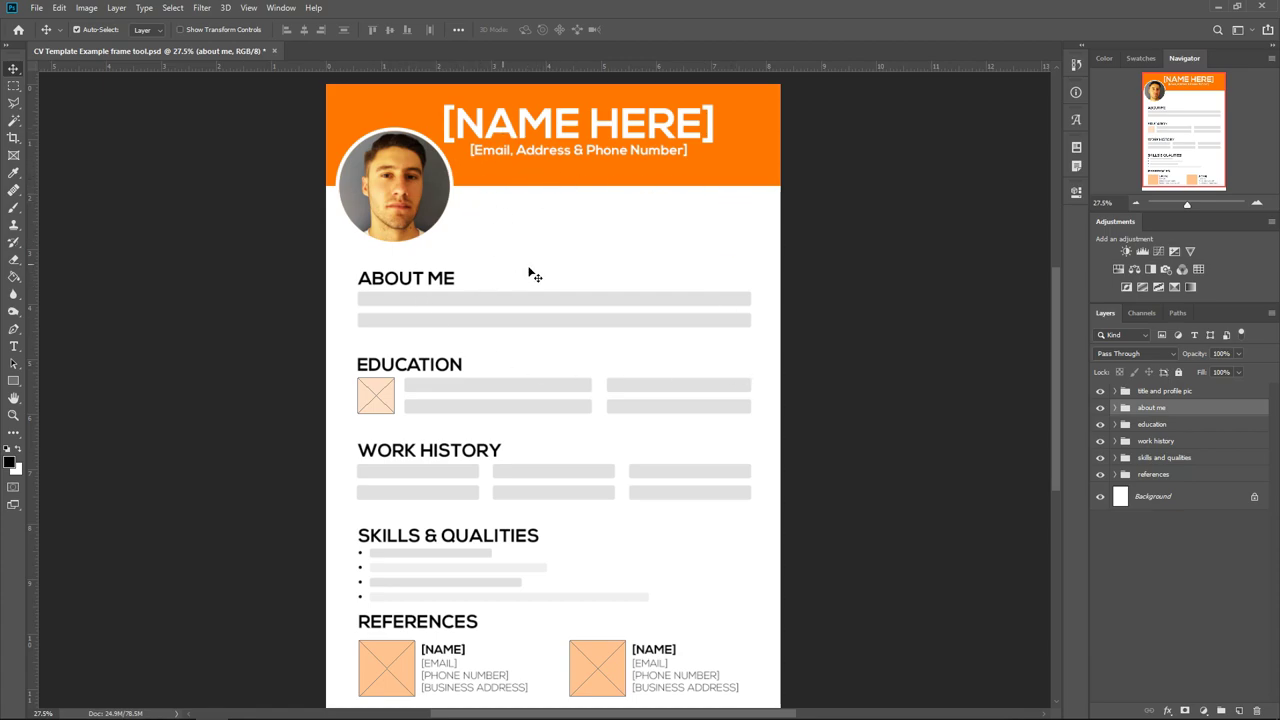
scroll(407, 405, "up", 1)
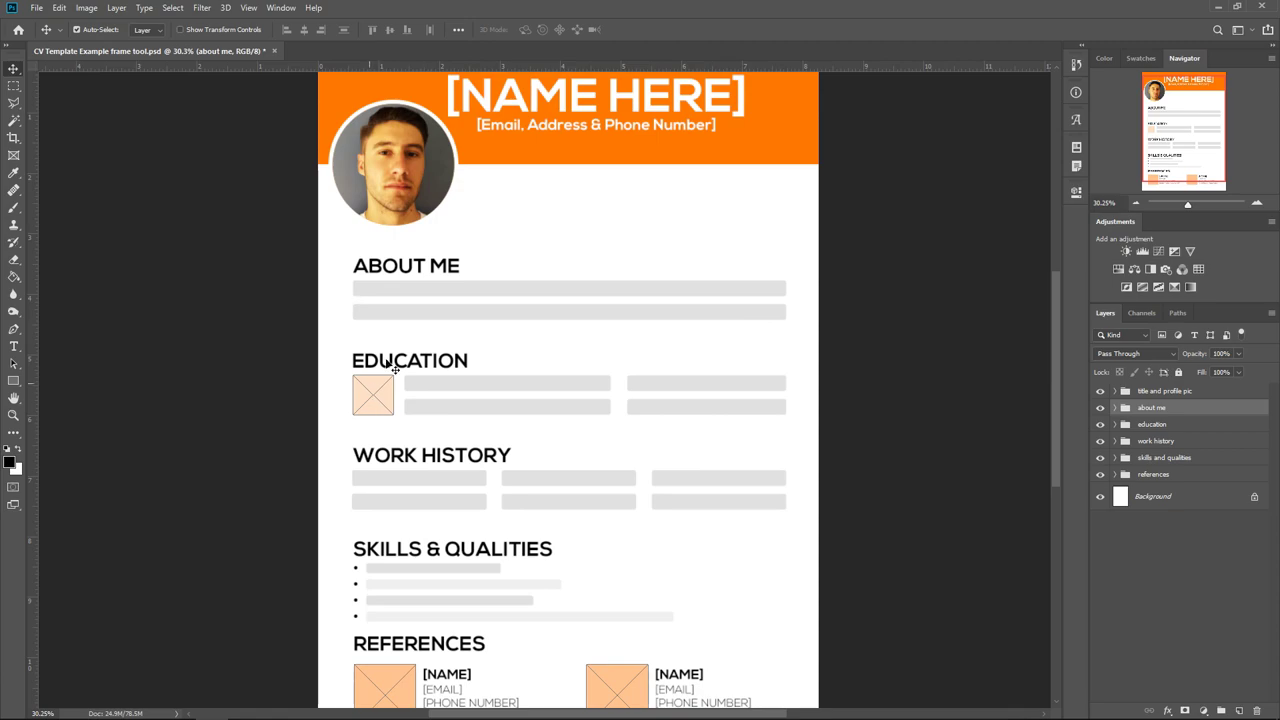
left_click(1115, 425)
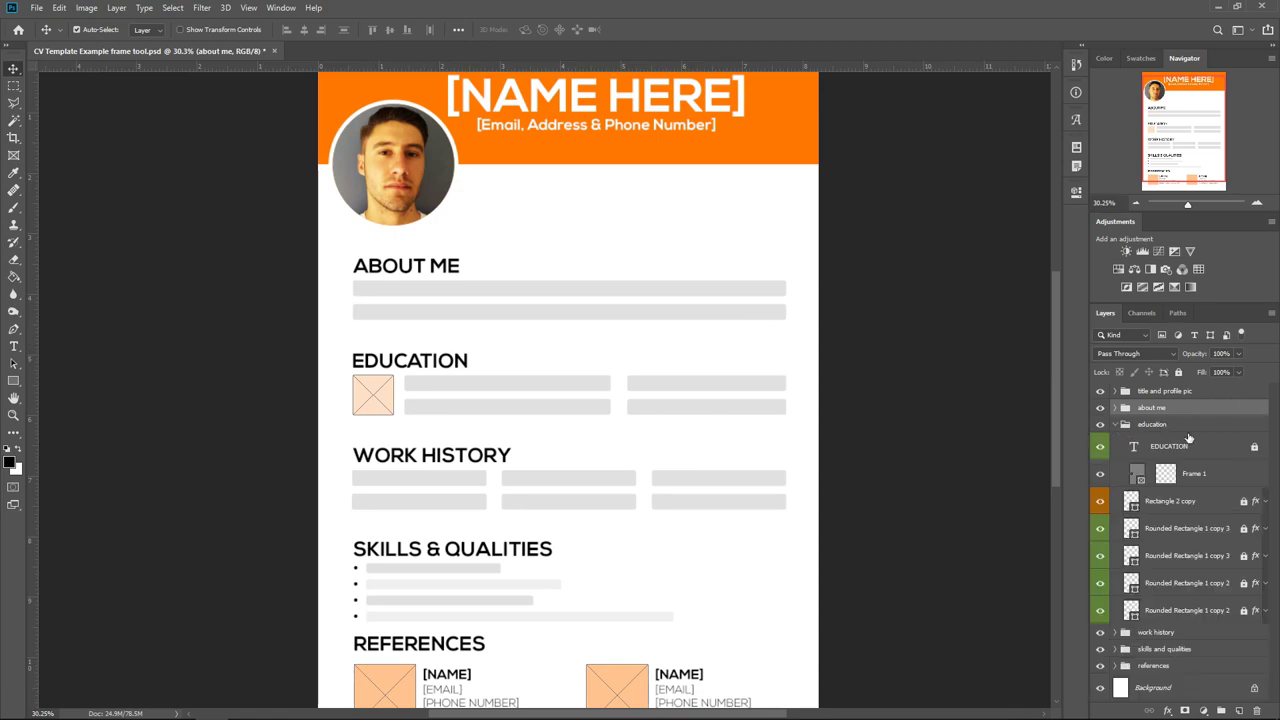
left_click(1208, 480)
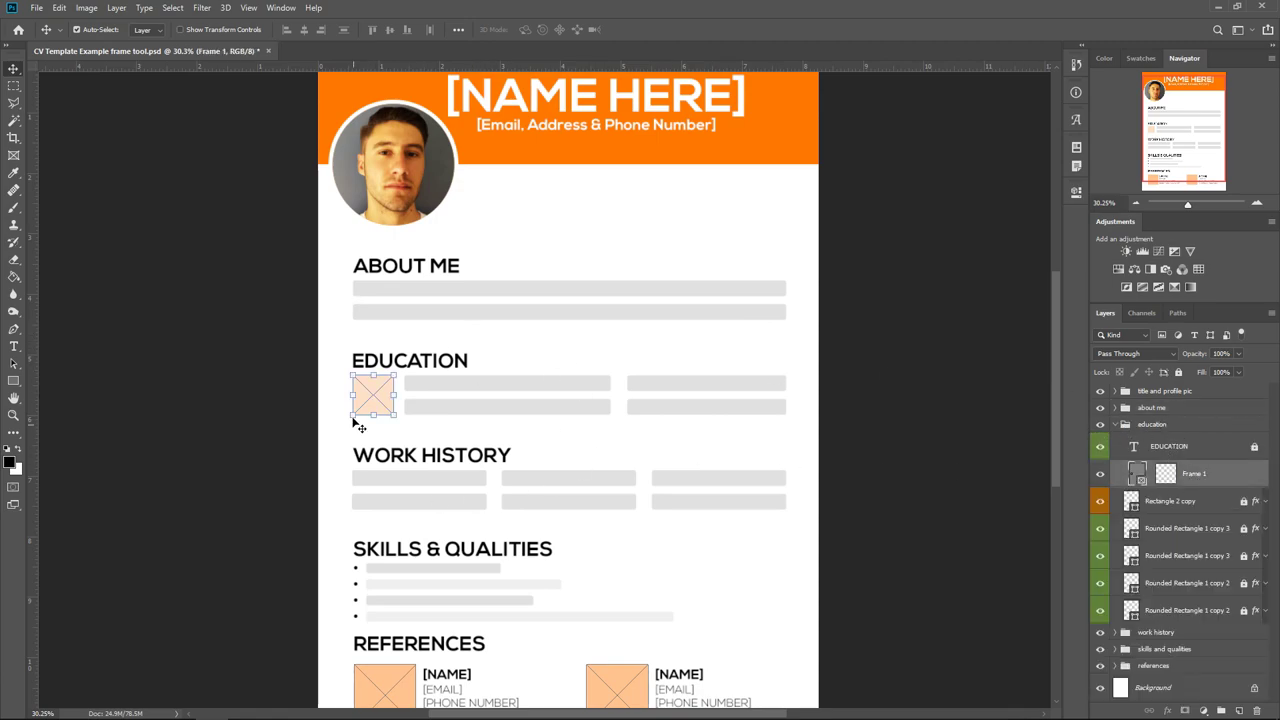
left_click(160, 707)
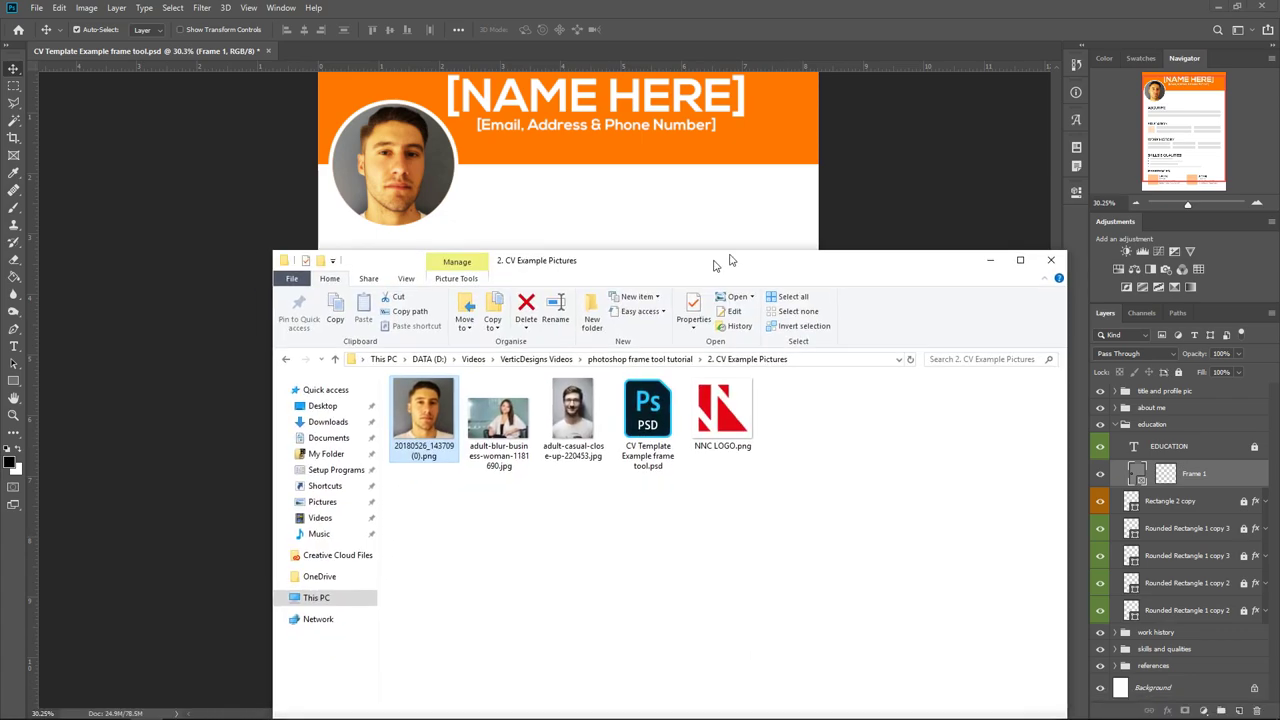
left_click_drag(720, 263, 875, 207)
left_click_drag(900, 350, 373, 404)
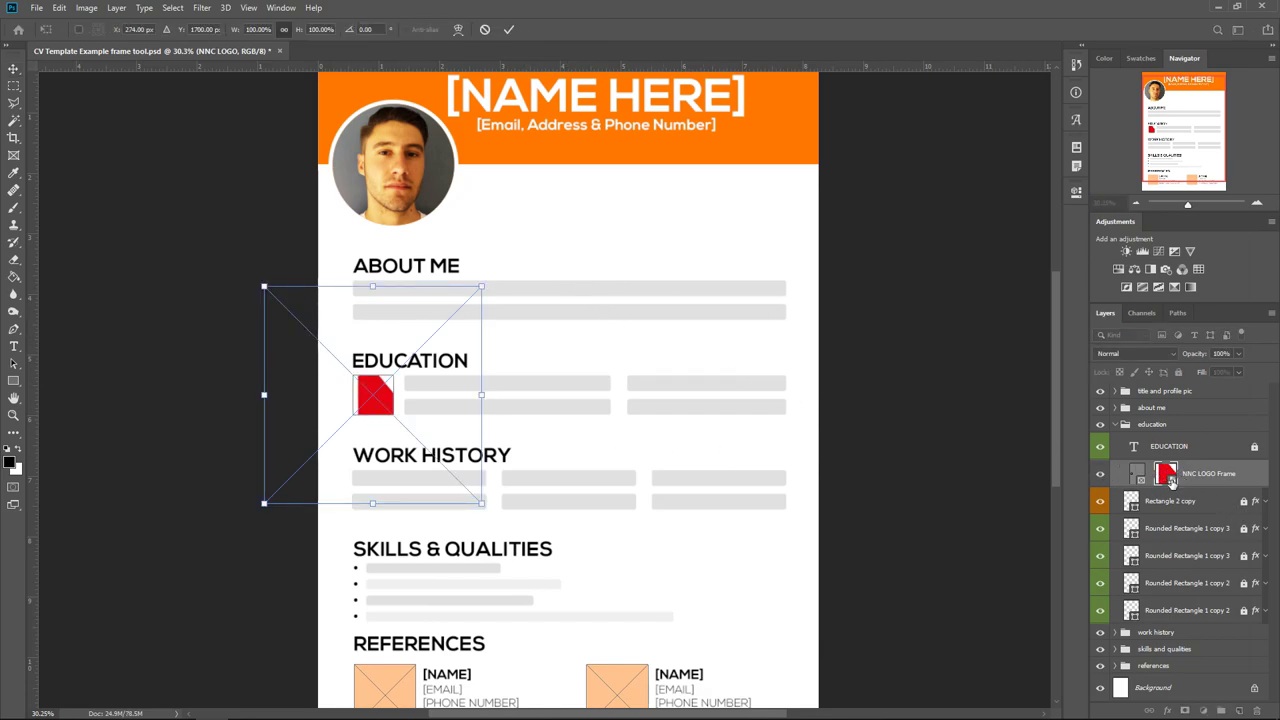
Step: Scale the logo proportionally to 19.58%, fit it over the square education frame, apply the transform, and collapse the education group
left_click_drag(482, 287, 419, 338)
key("ctrl+z")
left_click_drag(482, 287, 378, 430)
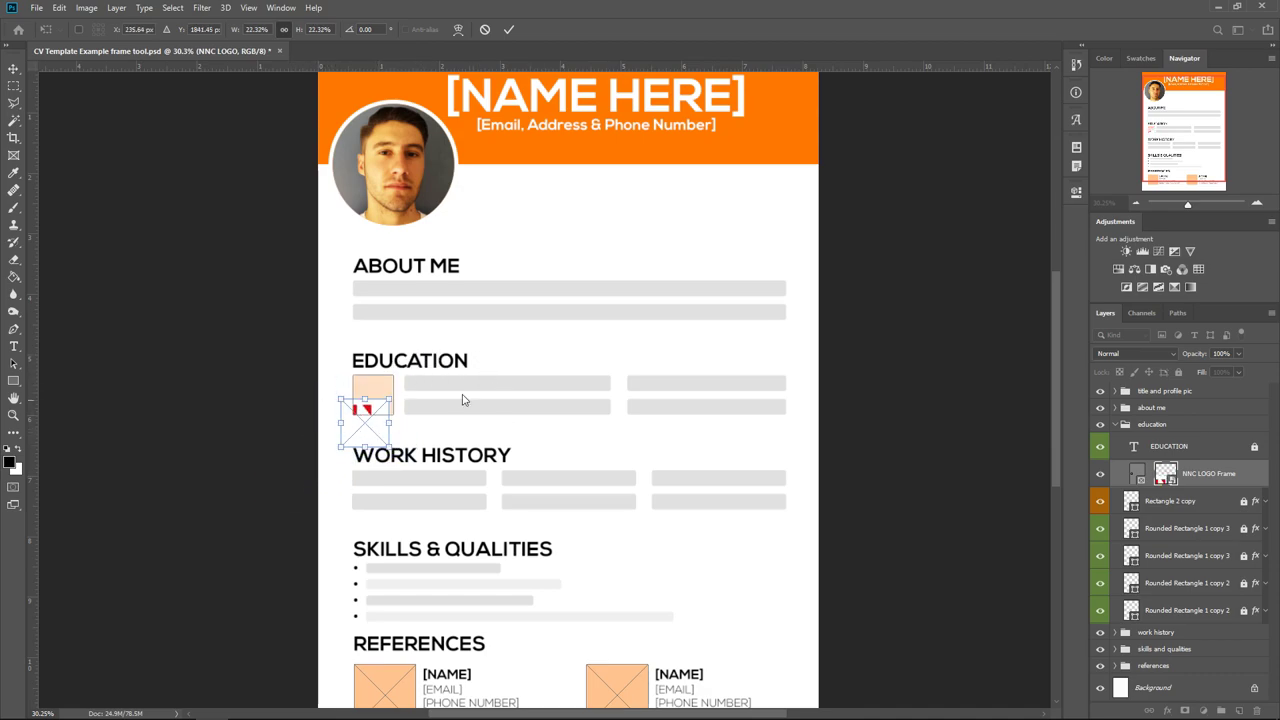
scroll(350, 430, "up", 2)
scroll(433, 401, "up", 1)
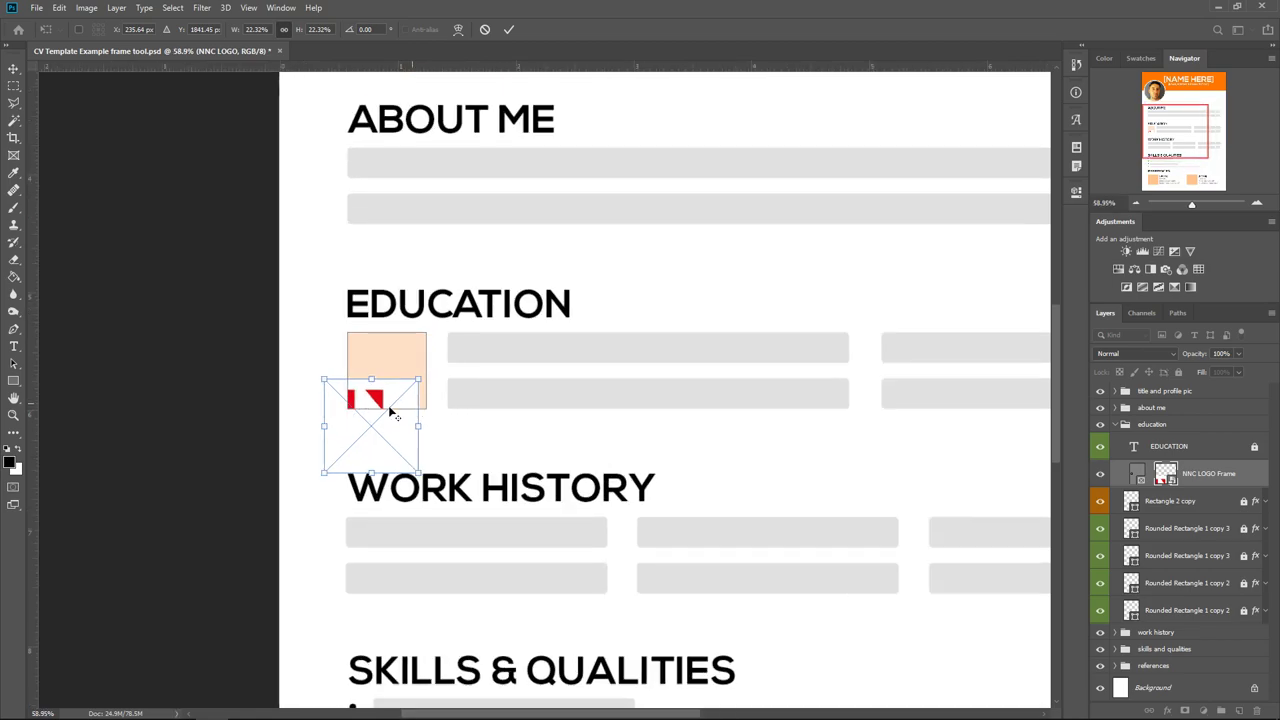
left_click_drag(388, 405, 406, 364)
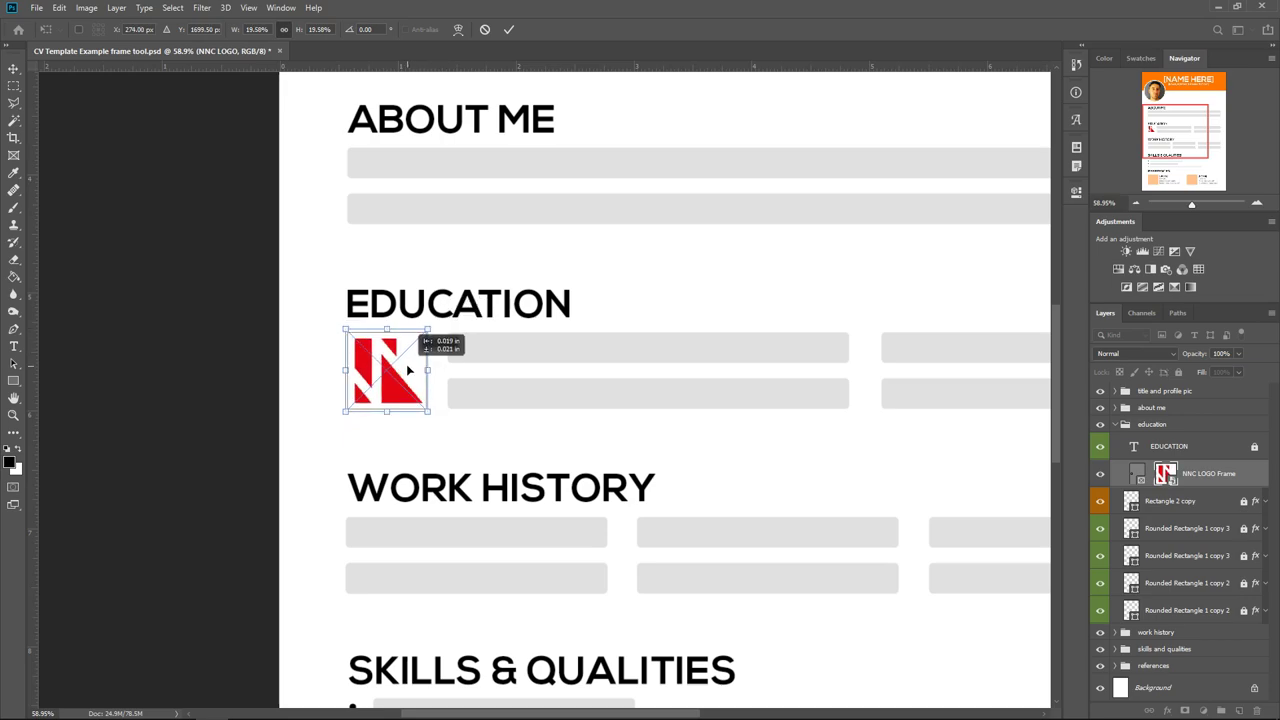
key("Return")
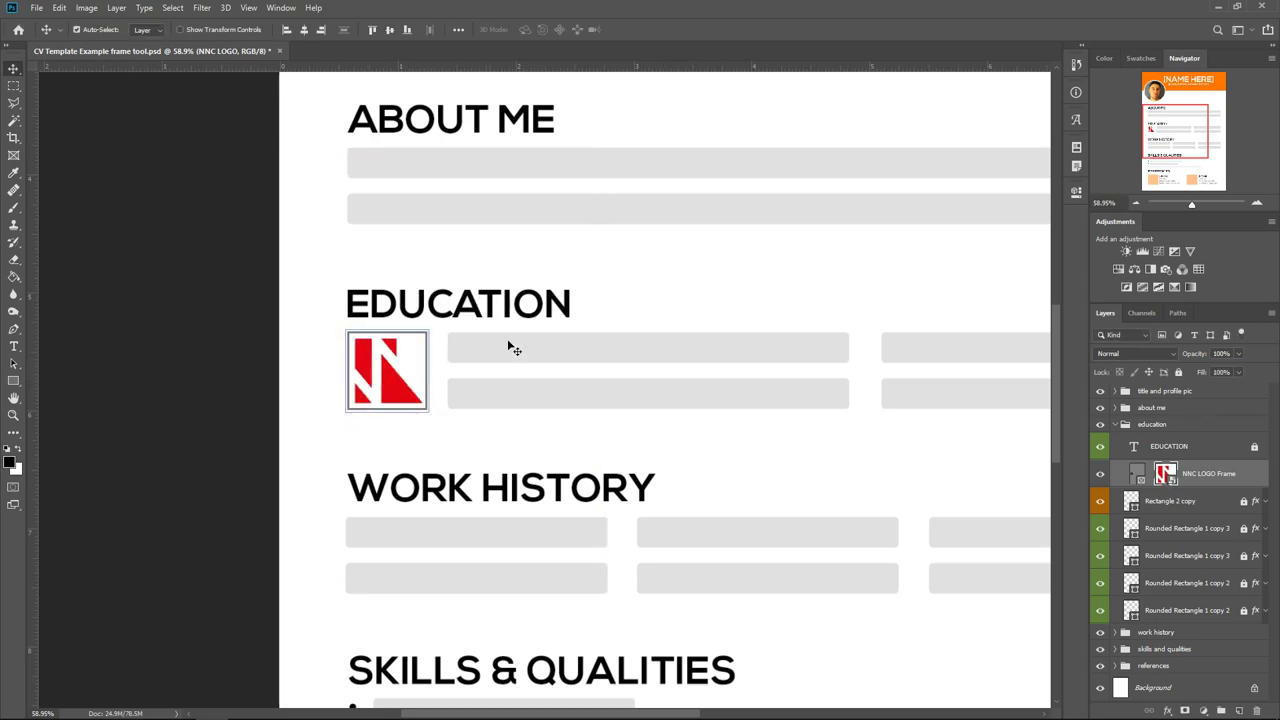
left_click(1116, 425)
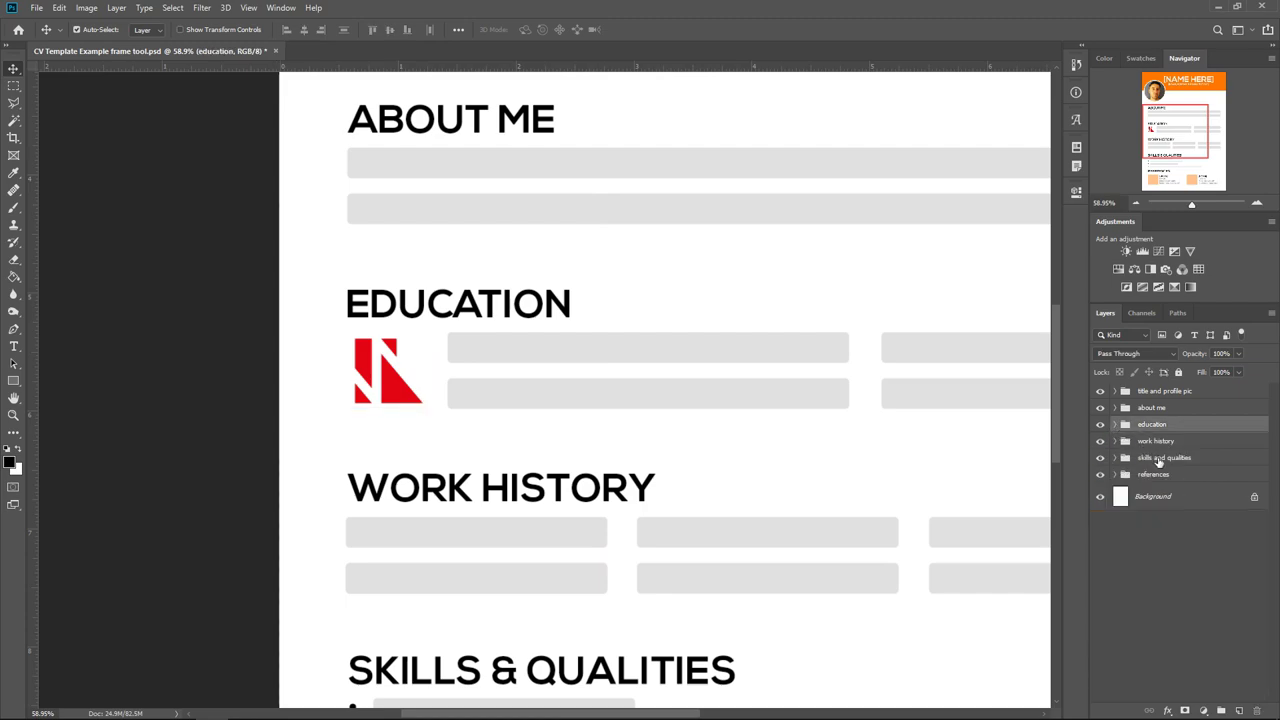
Step: Place adult-blur-business-woman-1181690.jpg from the CV Example Pictures folder into Frame 2 in subgroup 1 of the references group
left_click(1152, 474)
scroll(775, 470, "down", 2)
scroll(775, 470, "down", 1)
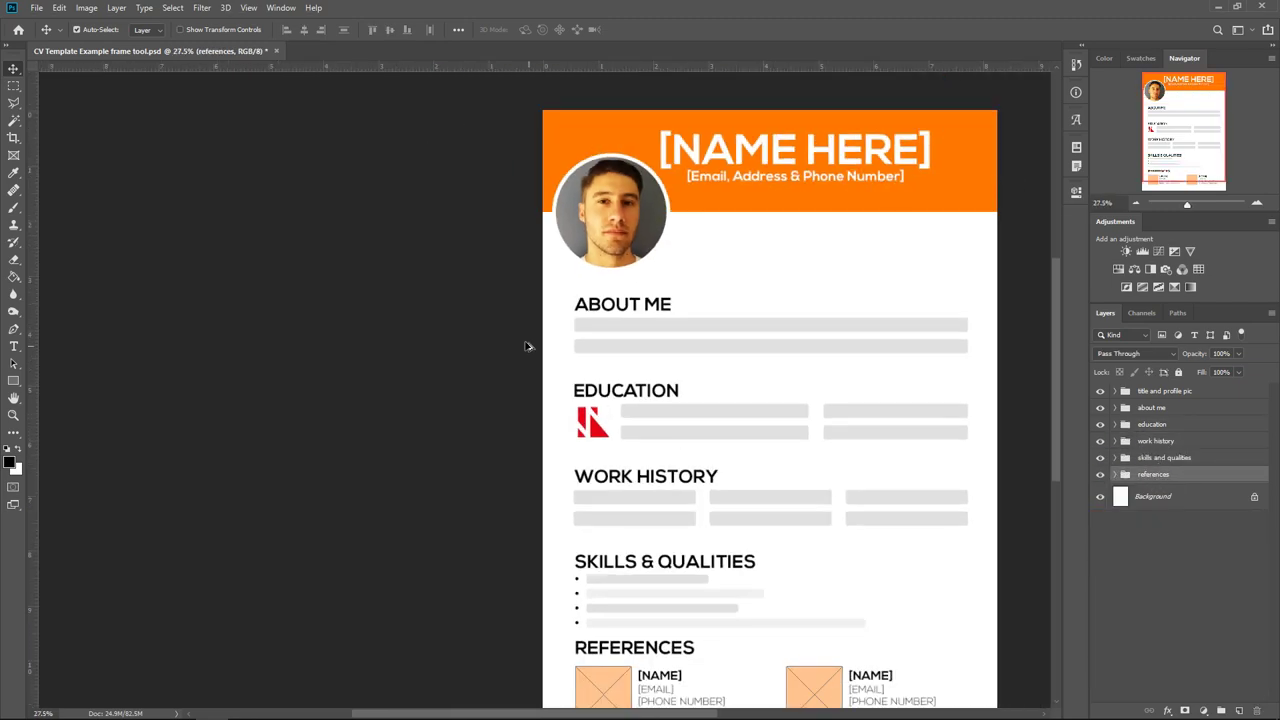
scroll(814, 437, "down", 2)
scroll(850, 480, "down", 2)
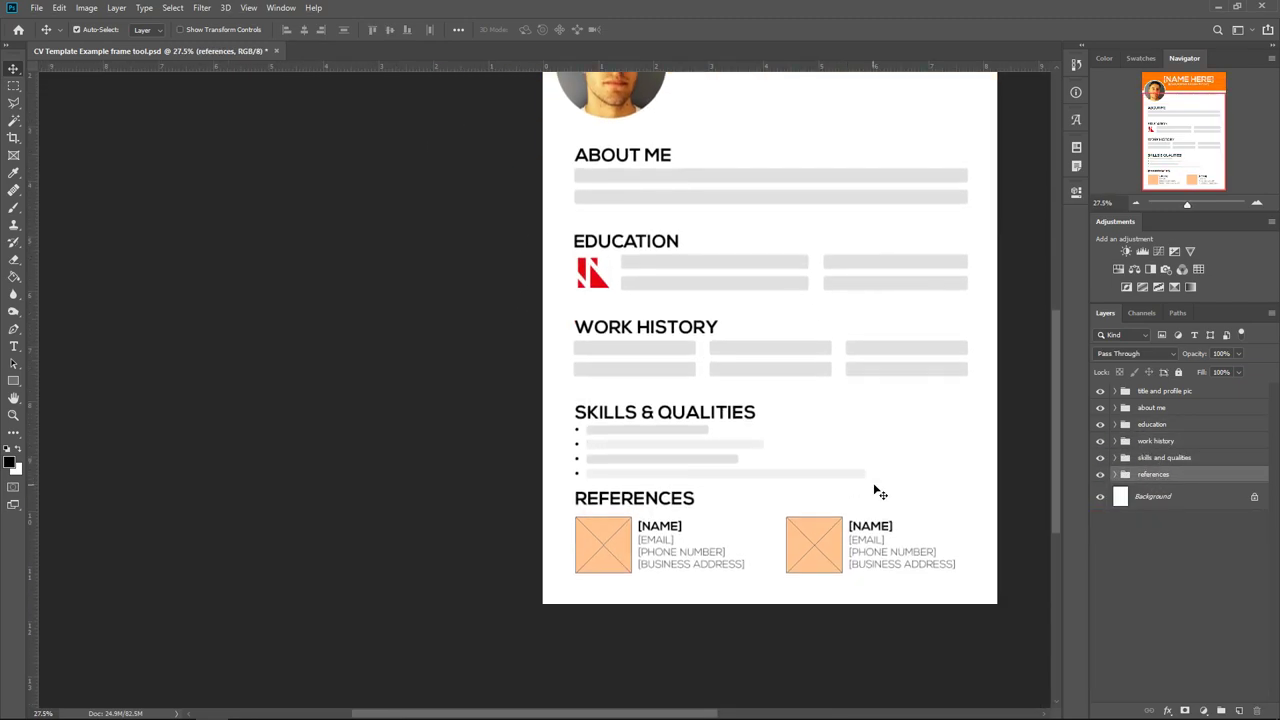
scroll(878, 491, "down", 1)
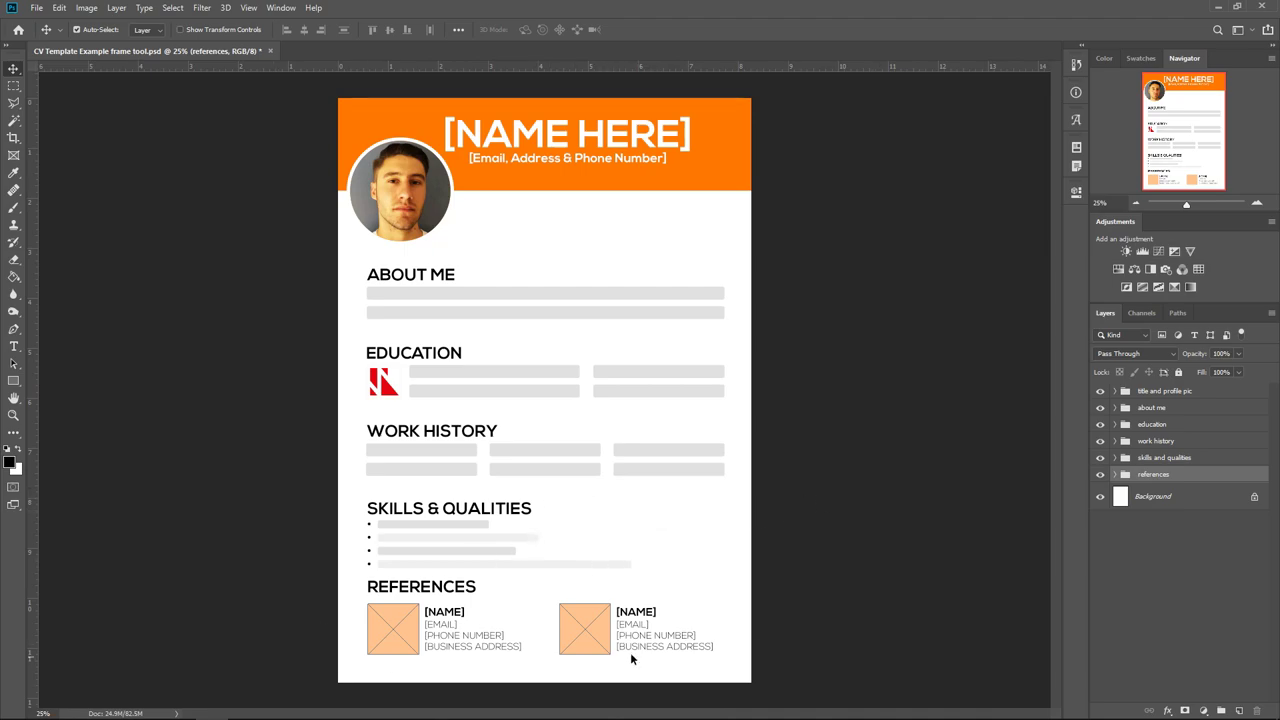
left_click(1113, 475)
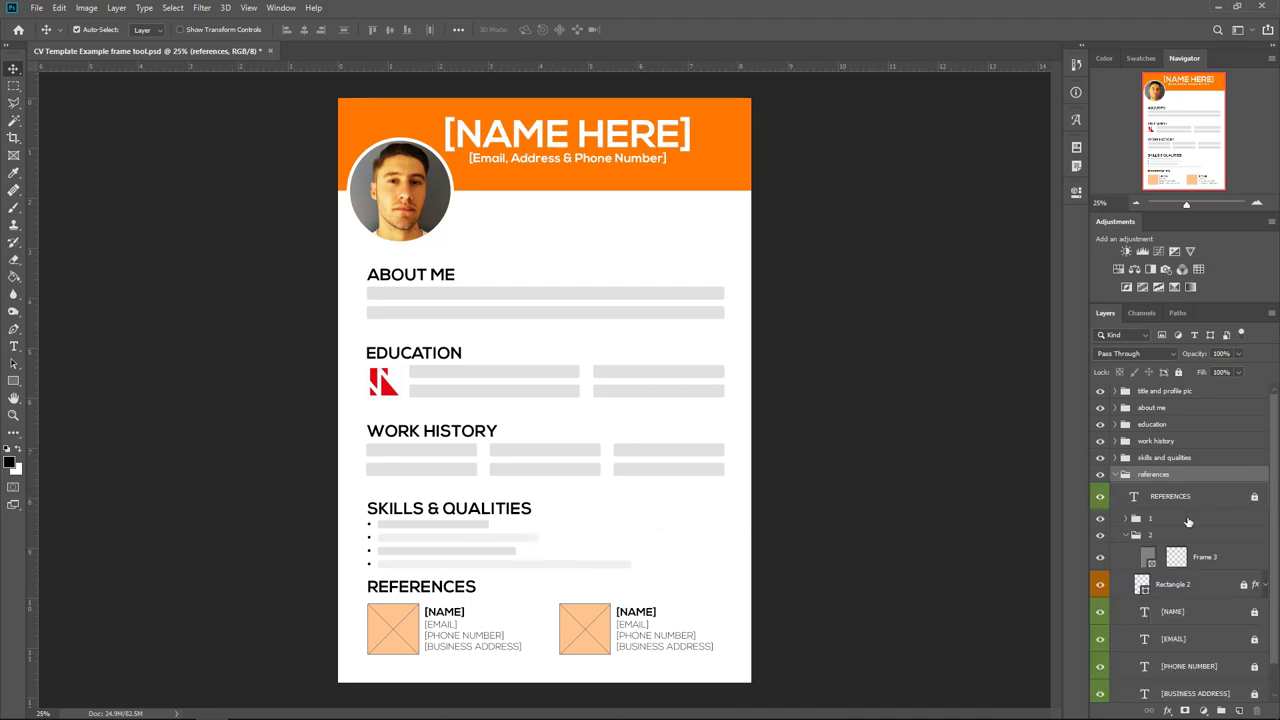
left_click(1127, 535)
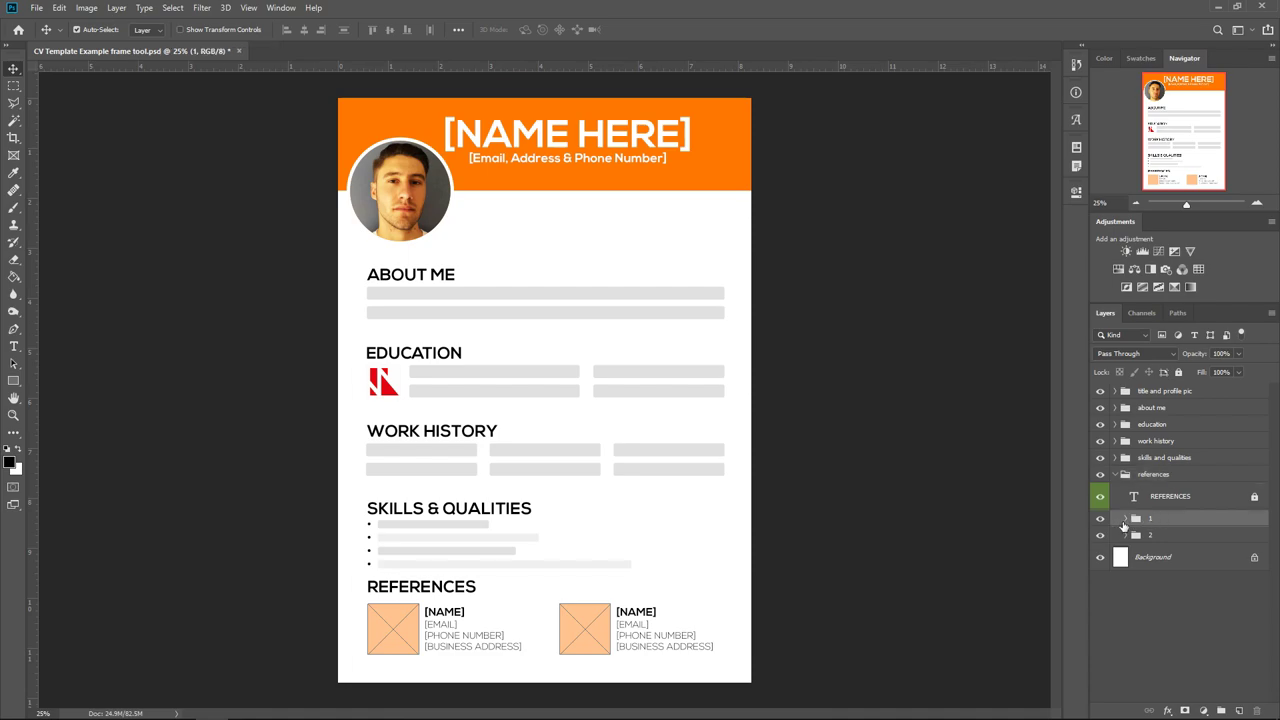
left_click(1125, 519)
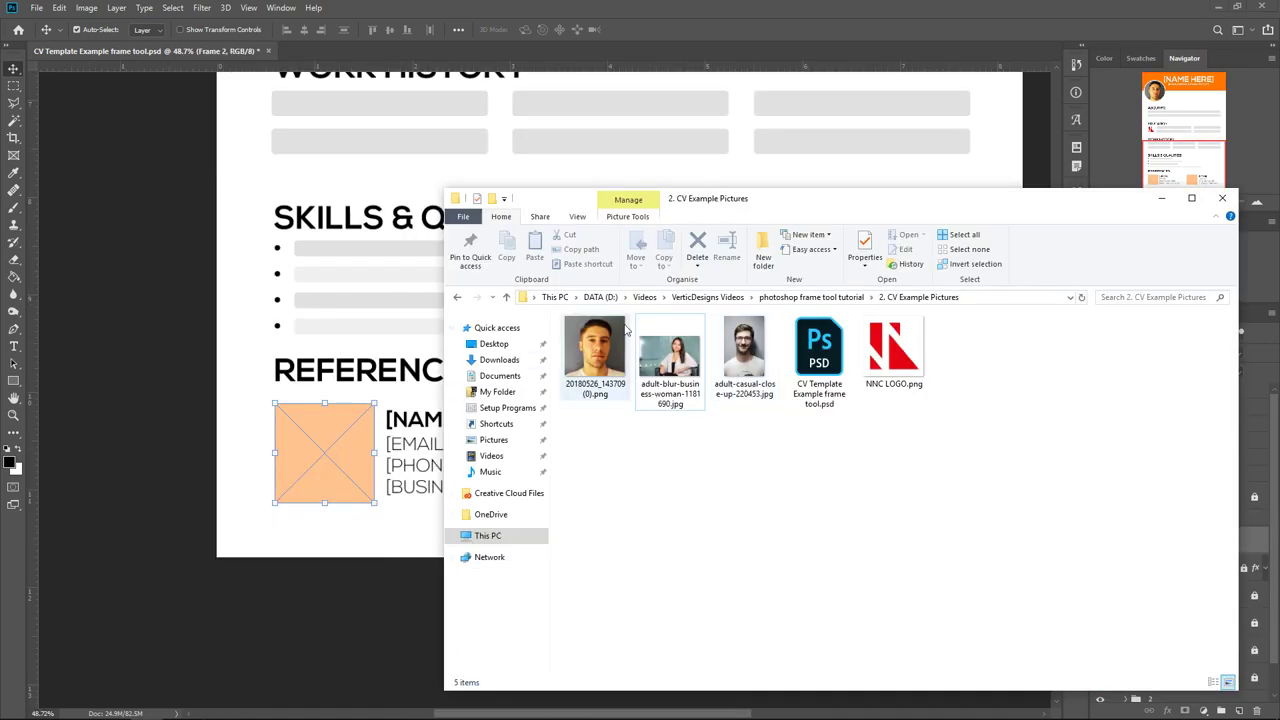
left_click_drag(670, 360, 337, 449)
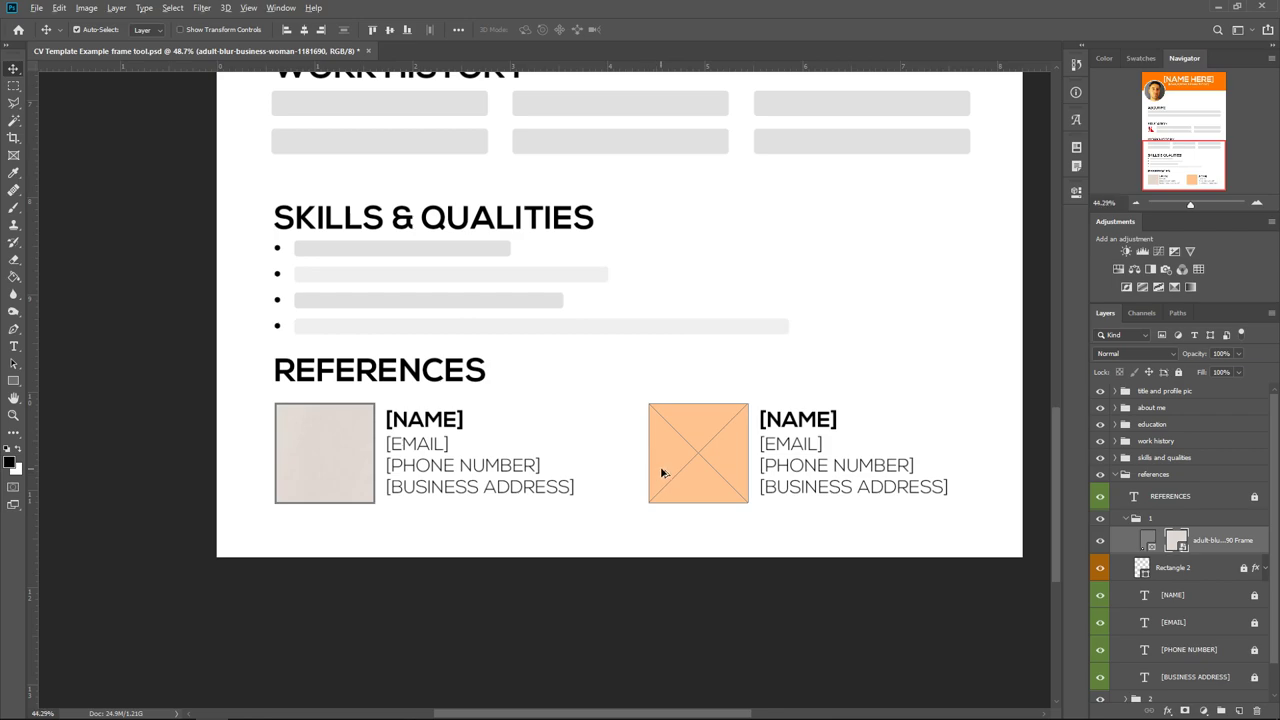
Step: Scale the woman's photo inside the first reference frame proportionally down to 3.17%
scroll(661, 473, "down", 5)
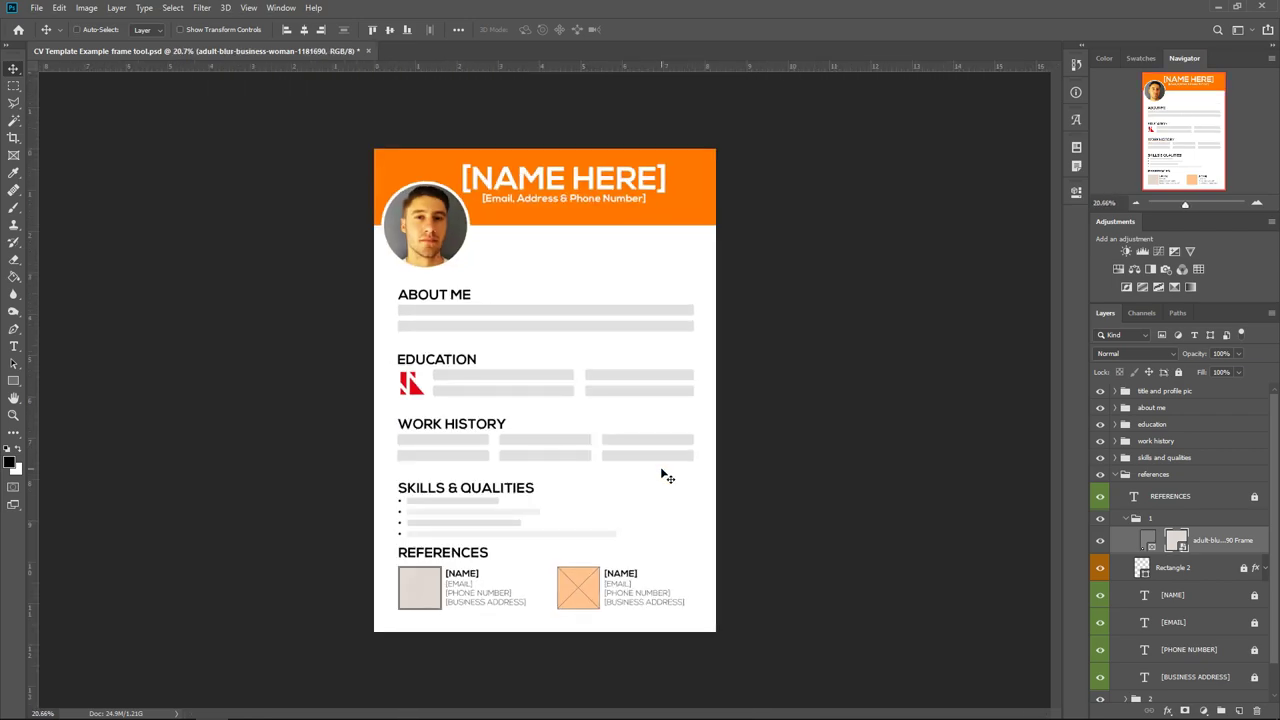
key("ctrl+t")
scroll(665, 477, "down", 5)
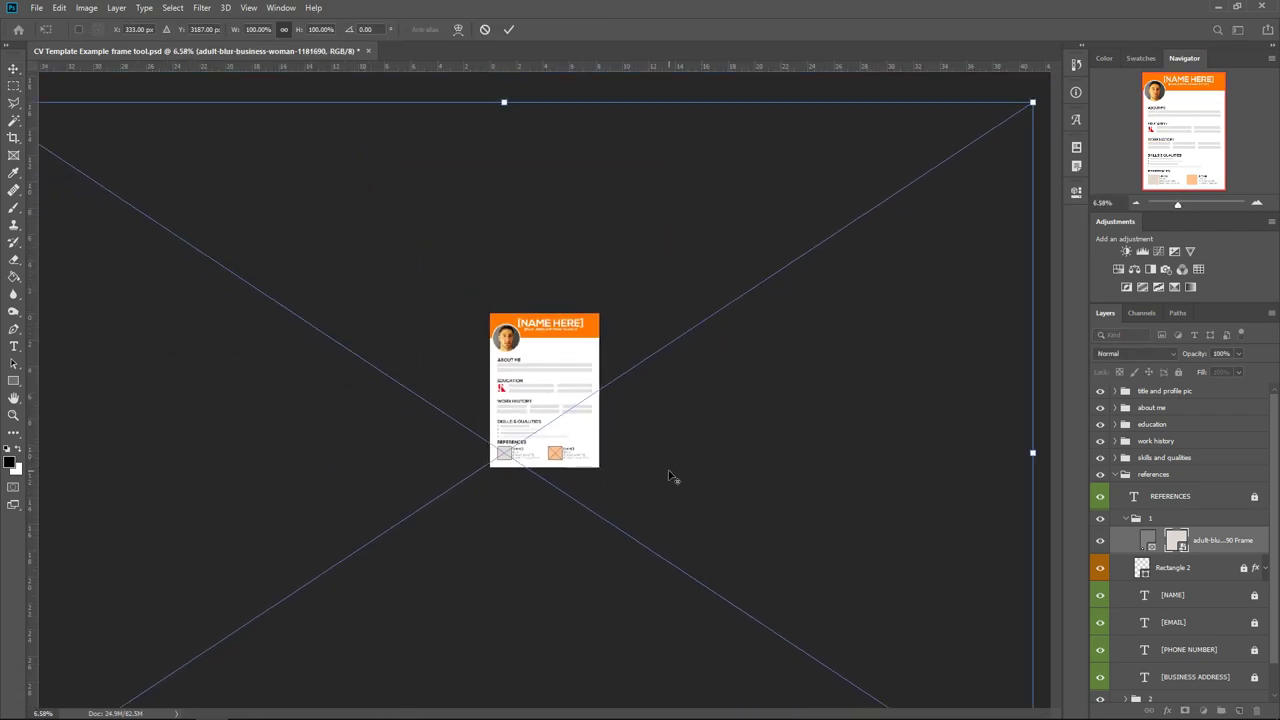
scroll(670, 477, "down", 1)
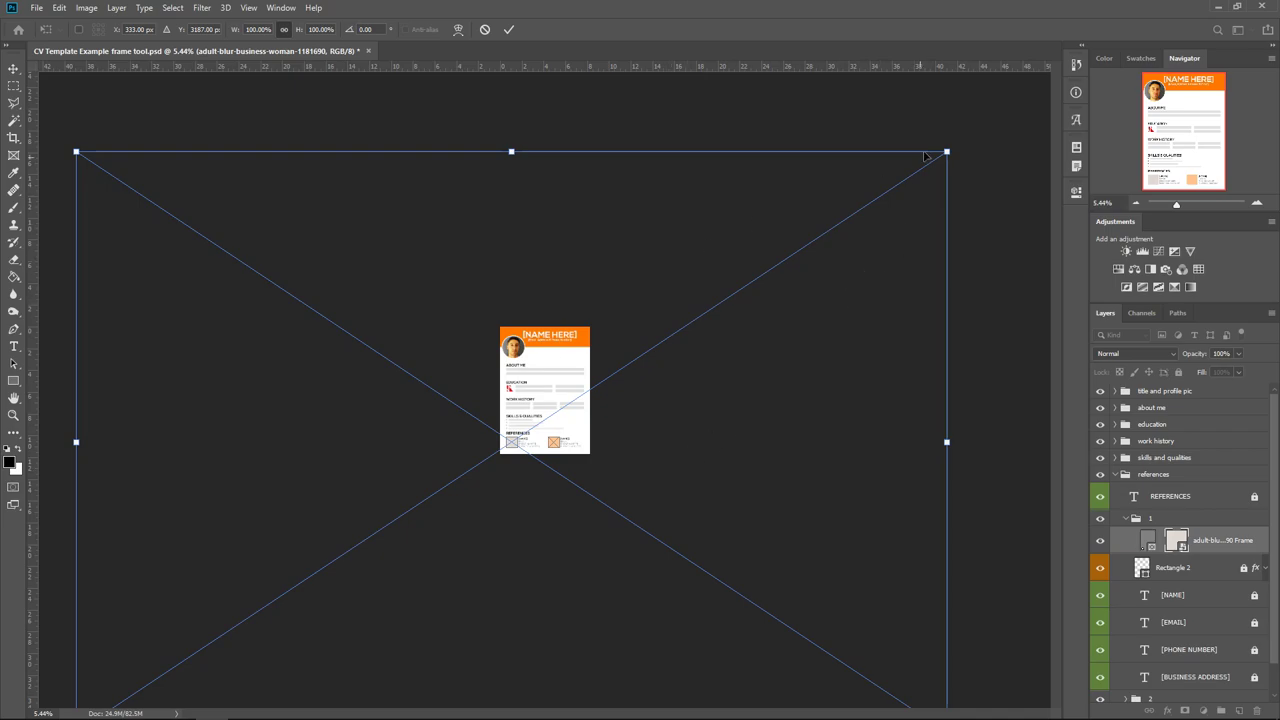
left_click_drag(950, 148, 457, 551)
scroll(571, 386, "up", 4)
scroll(486, 517, "up", 2)
scroll(457, 551, "up", 3)
scroll(576, 647, "up", 1)
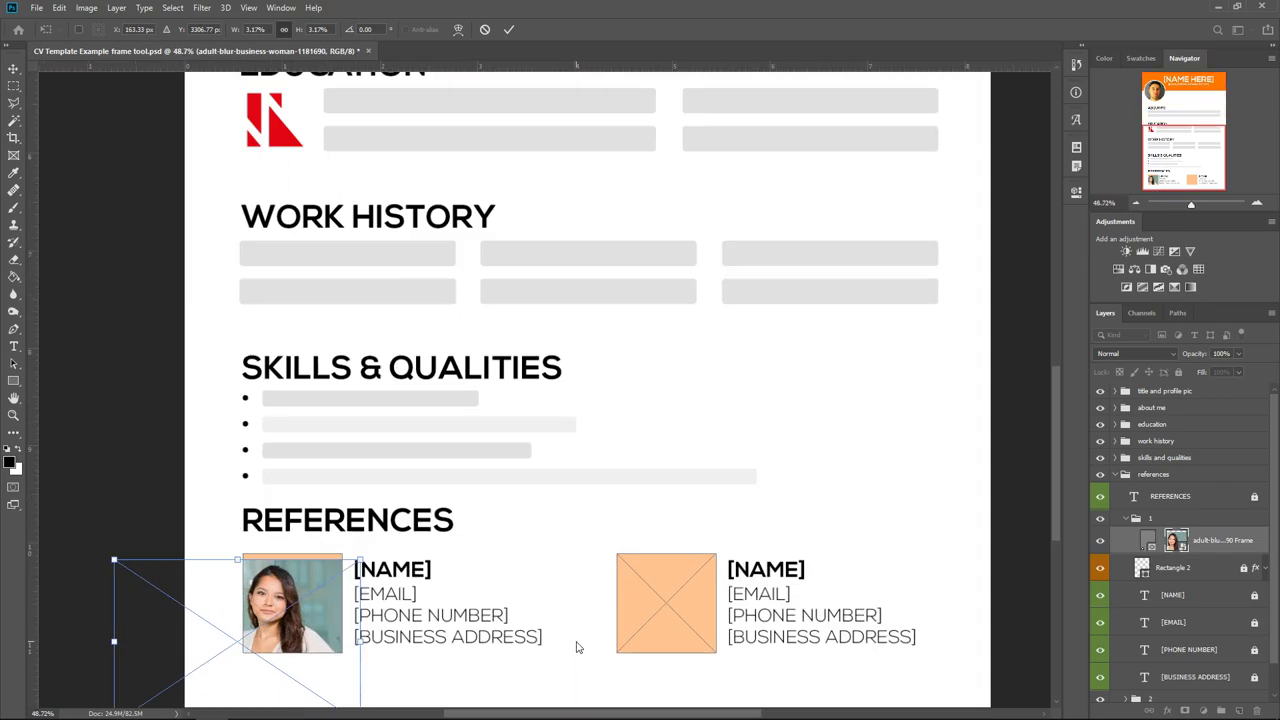
Step: Center the woman in the first reference frame, shrink her photo slightly to fit, and apply the transform
left_click_drag(315, 632, 329, 620)
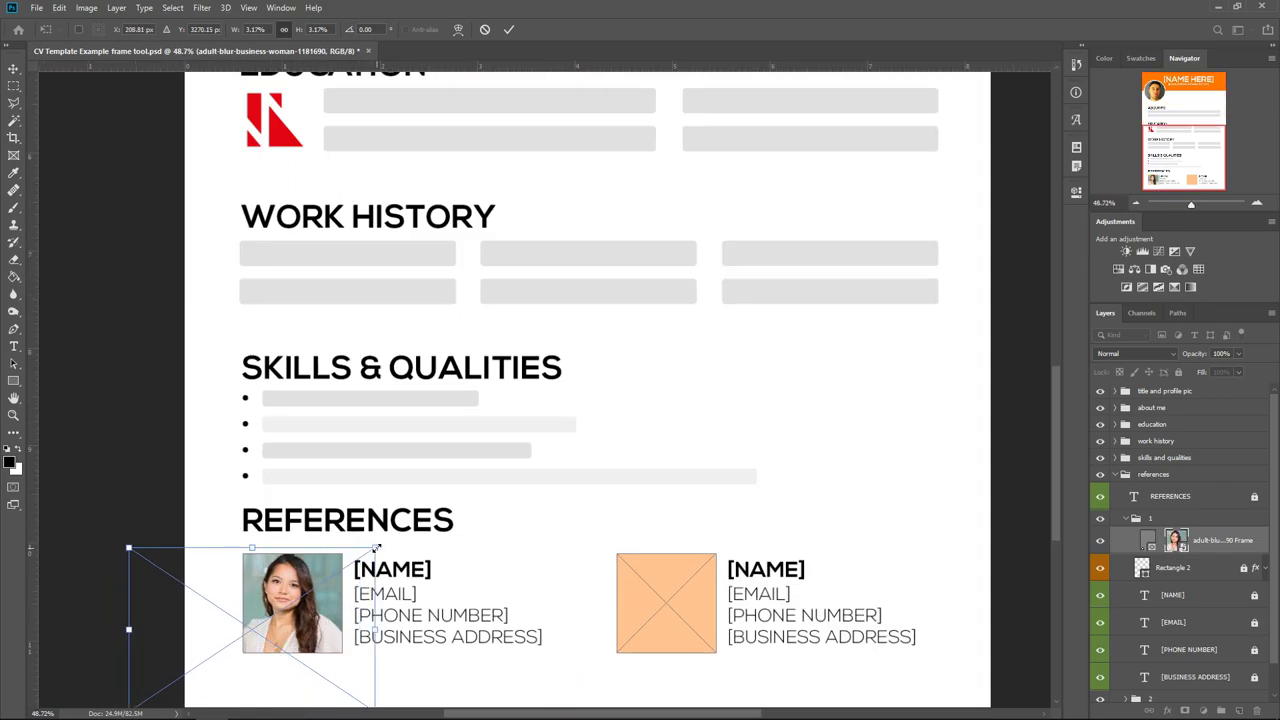
left_click_drag(375, 548, 338, 594)
key("Return")
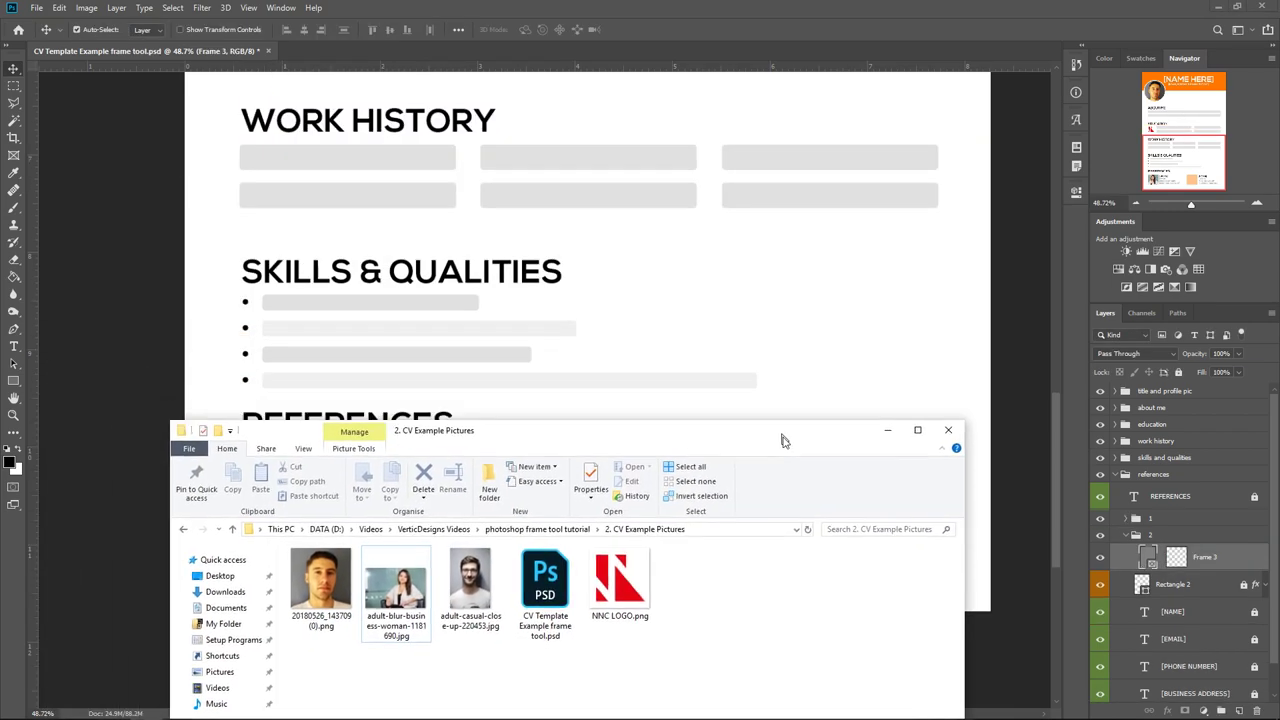
Step: Place adult-casual-close-up-220453.jpg into Frame 3 of references subgroup 2 and scale it proportionally down to 5.52%
left_click_drag(800, 422, 800, 548)
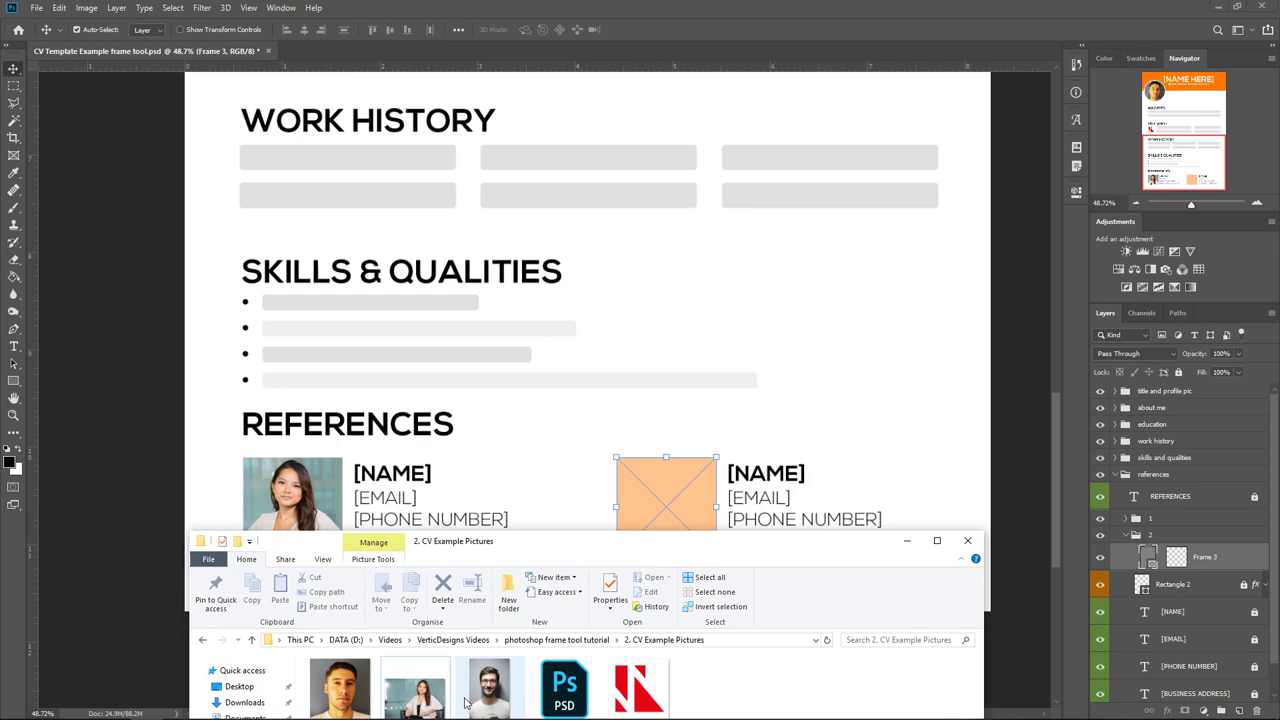
left_click_drag(470, 700, 666, 507)
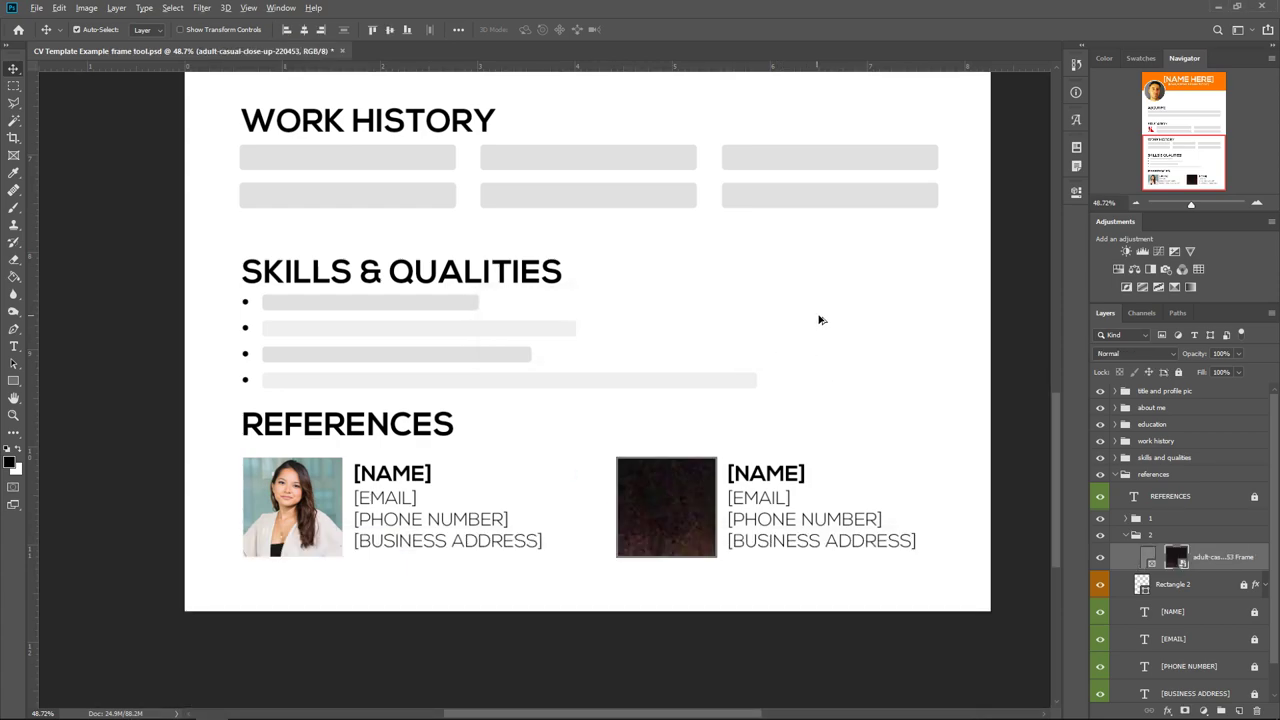
scroll(818, 319, "down", 5)
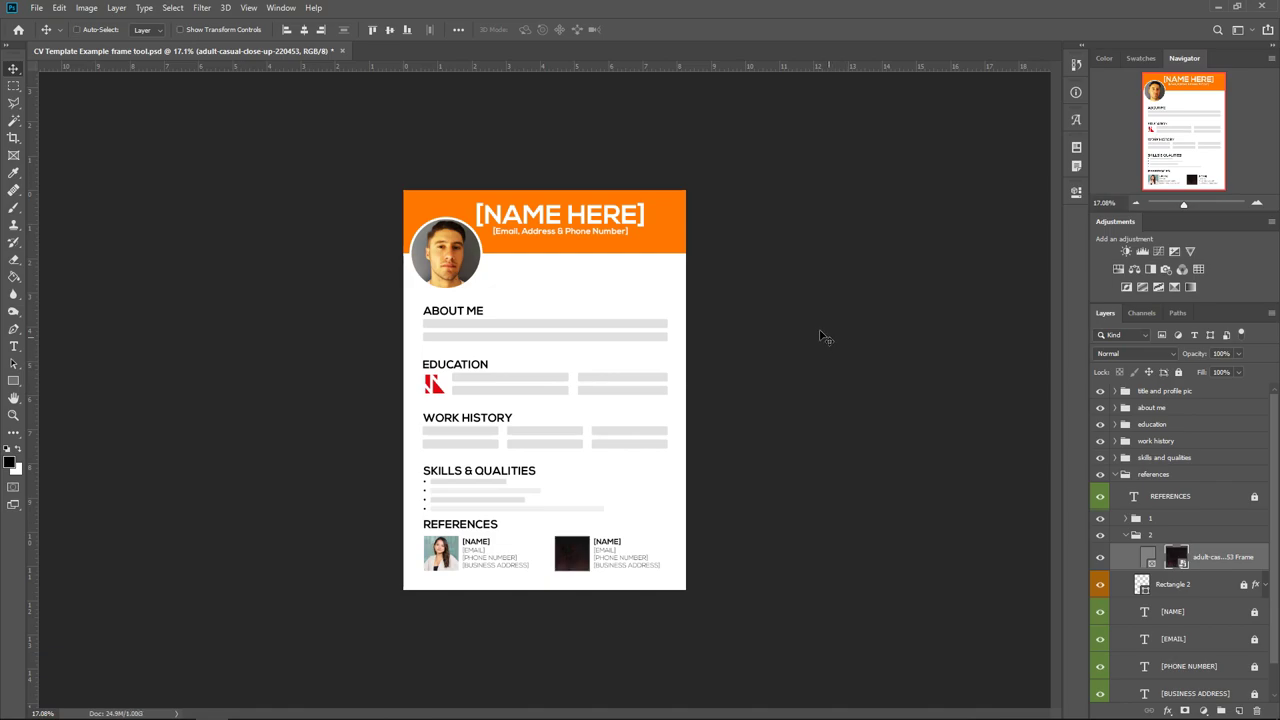
key("ctrl+t")
scroll(806, 350, "down", 5)
left_click_drag(749, 129, 602, 404)
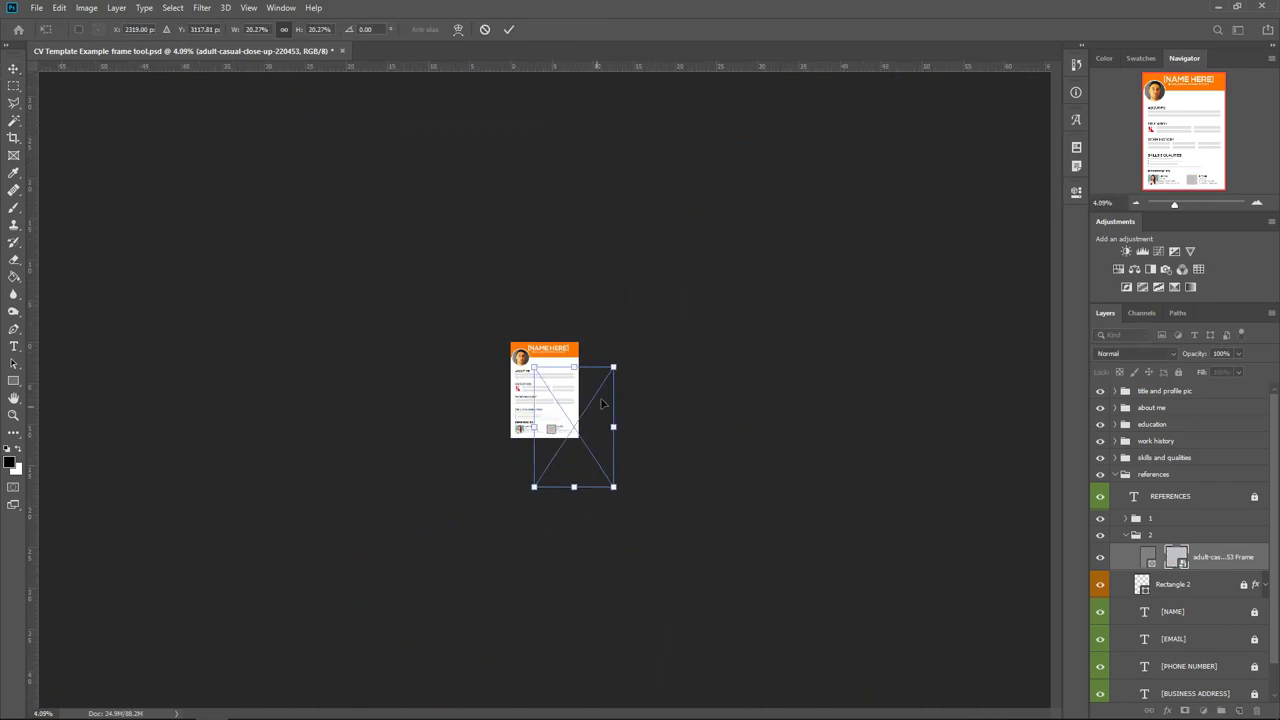
scroll(602, 403, "up", 10)
scroll(1056, 482, "down", 2)
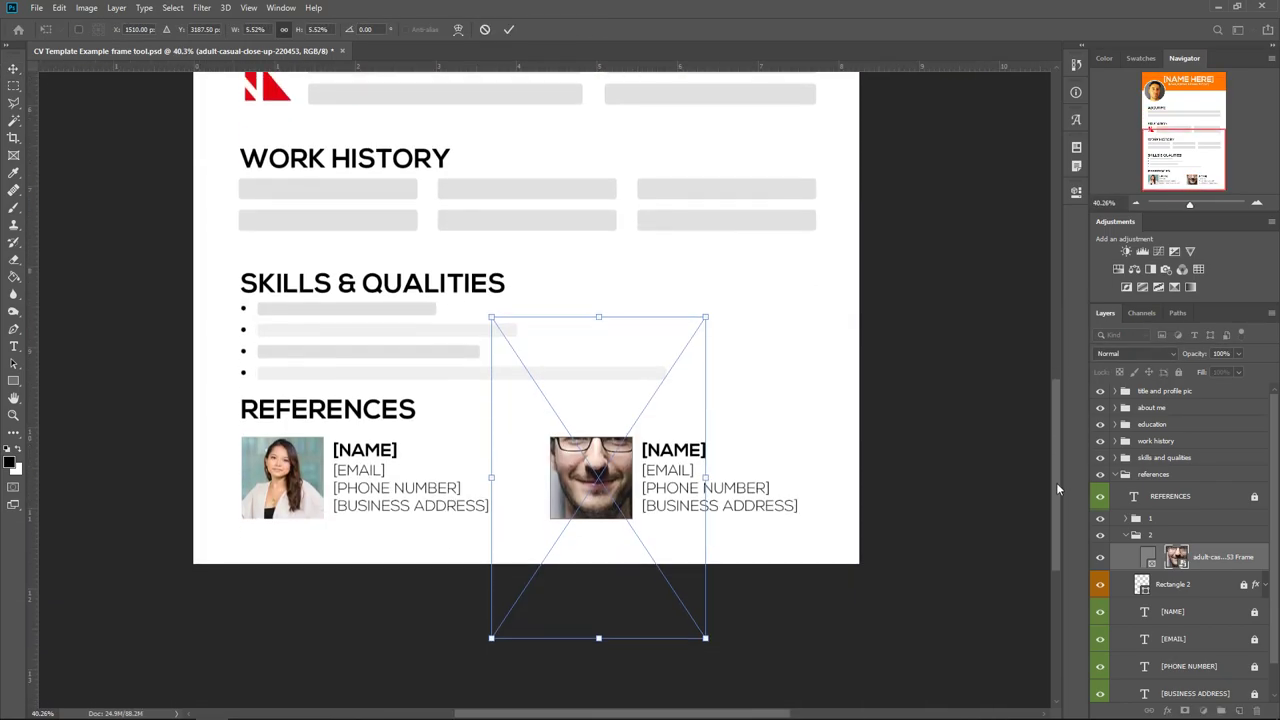
Step: Shrink the man's photo further so his head and shoulders fit the second reference frame, apply the transform, and collapse the references group
scroll(1056, 482, "down", 2)
left_click_drag(705, 232, 637, 335)
key("Return")
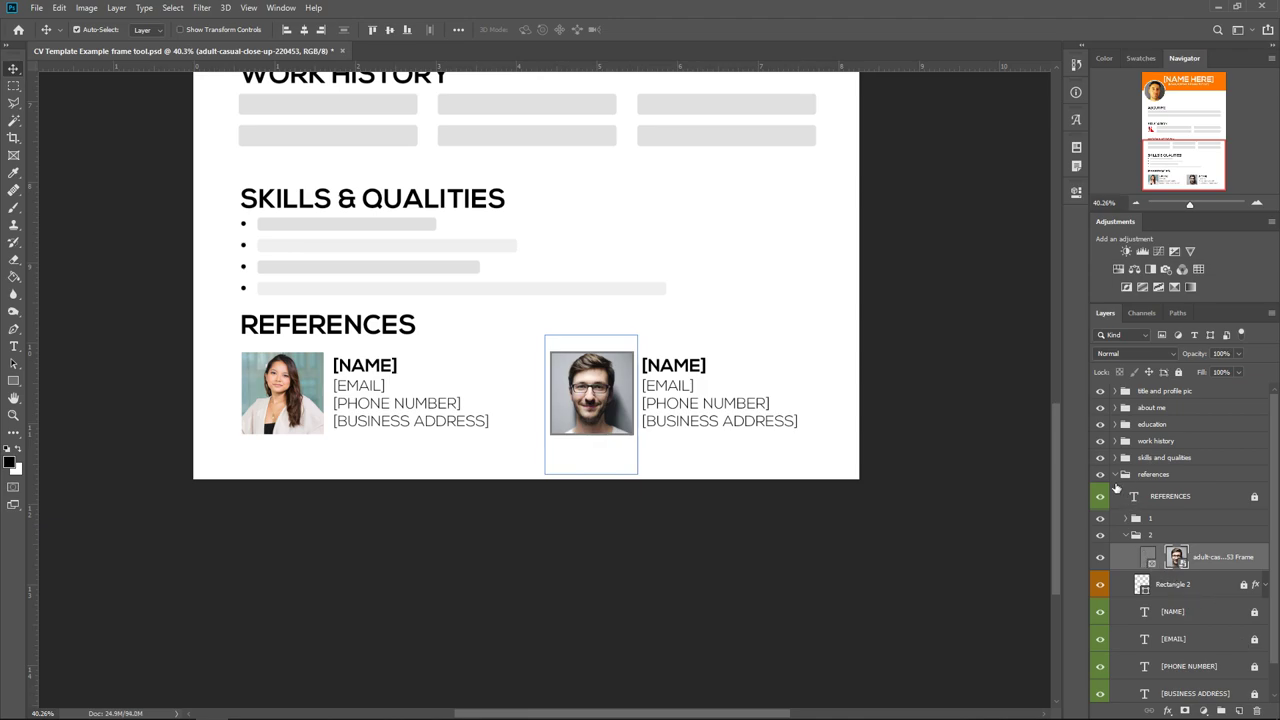
left_click(1116, 475)
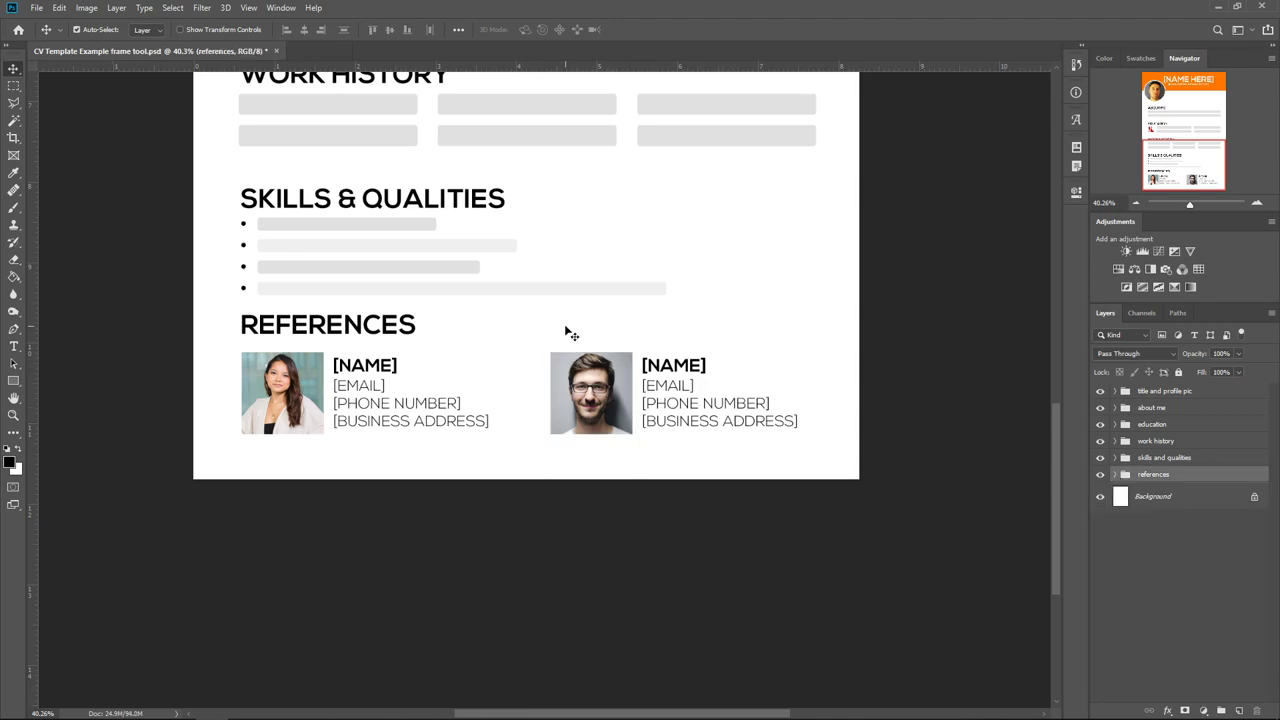
scroll(629, 350, "down", 1)
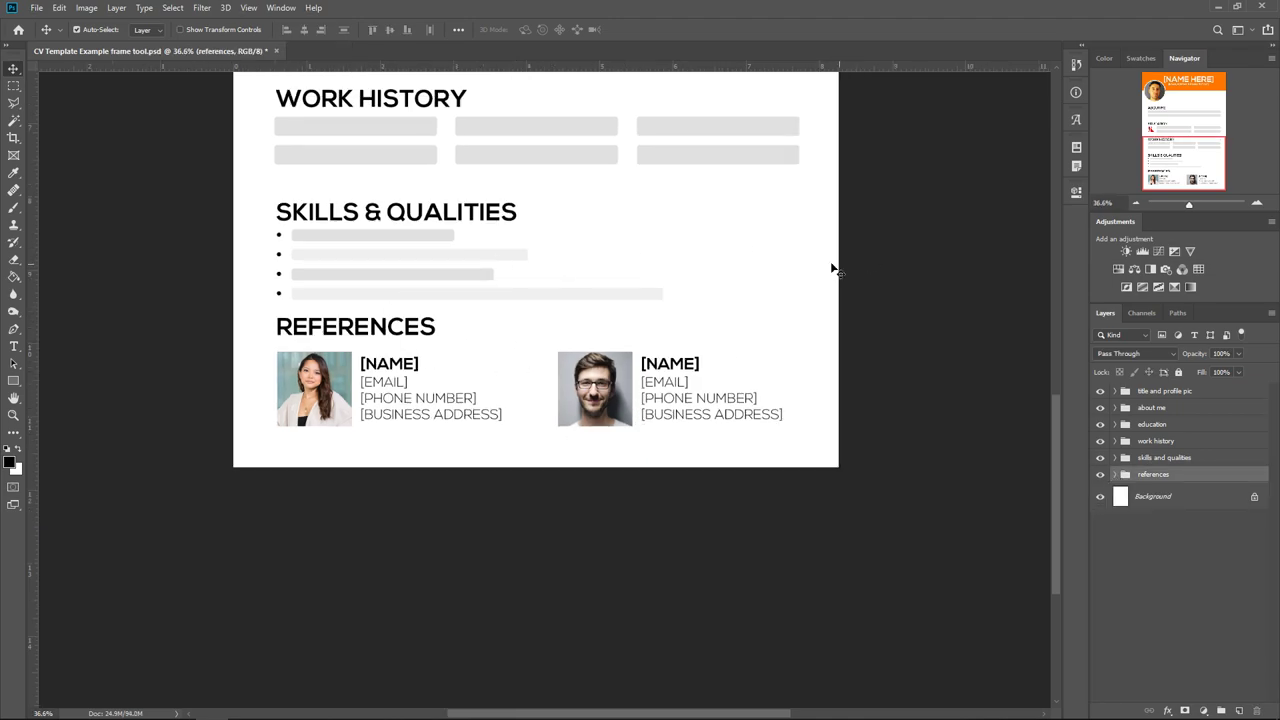
scroll(629, 342, "down", 1)
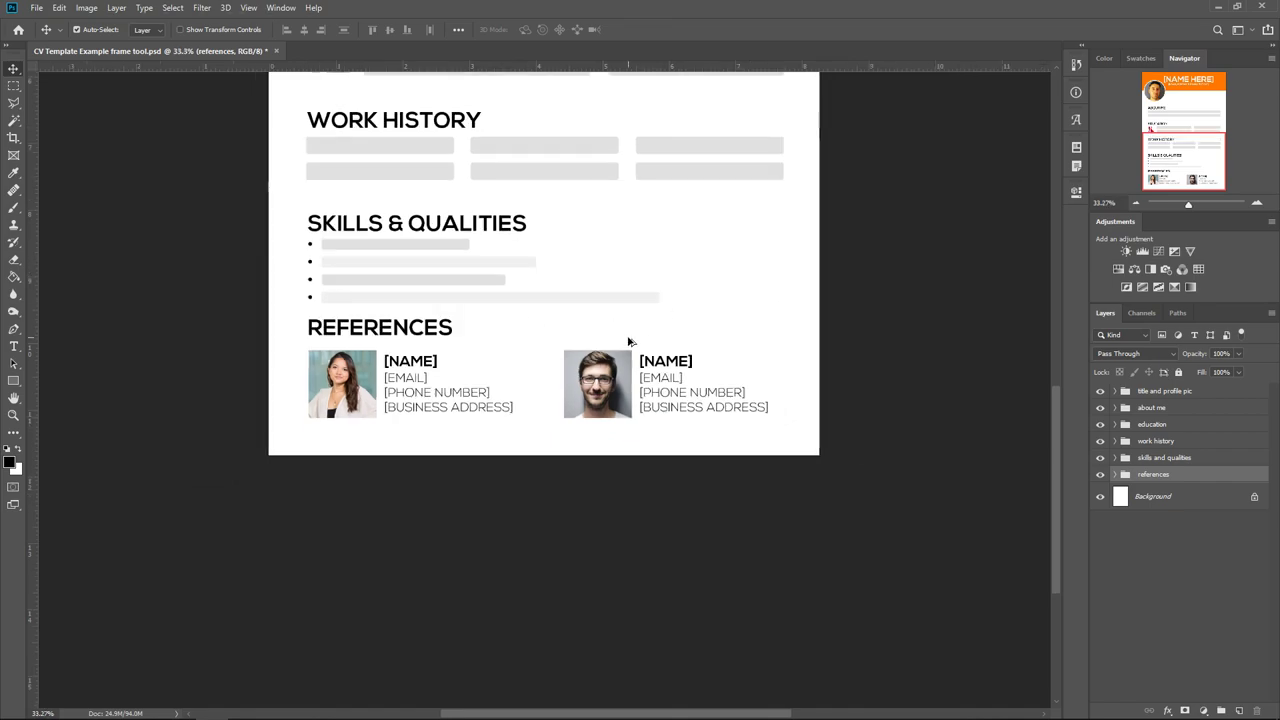
scroll(703, 321, "down", 2)
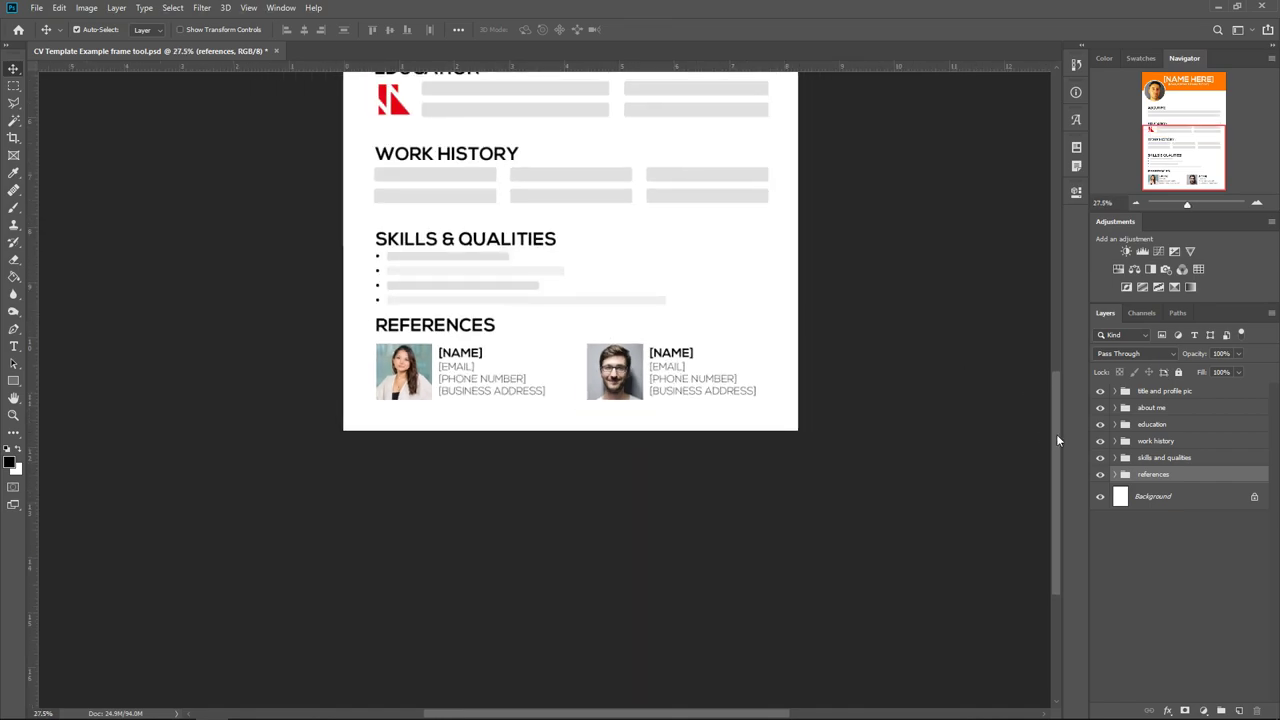
left_click_drag(1057, 438, 1065, 354)
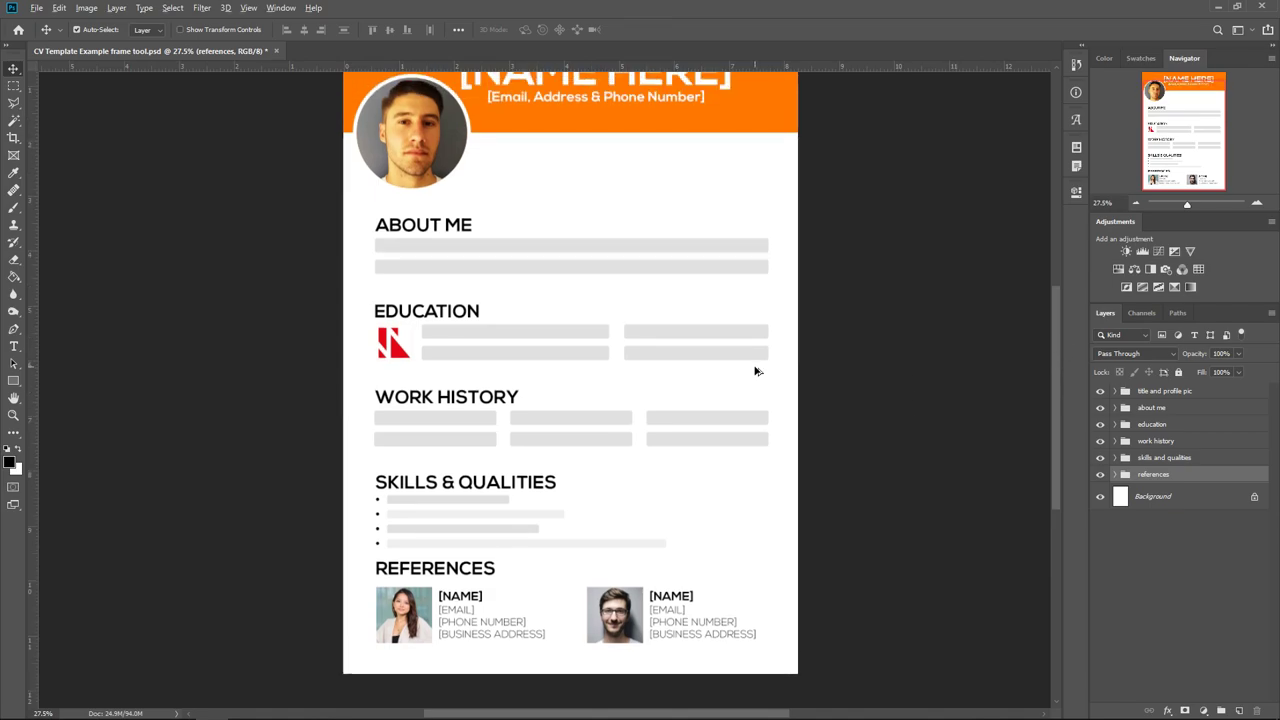
scroll(755, 371, "down", 1)
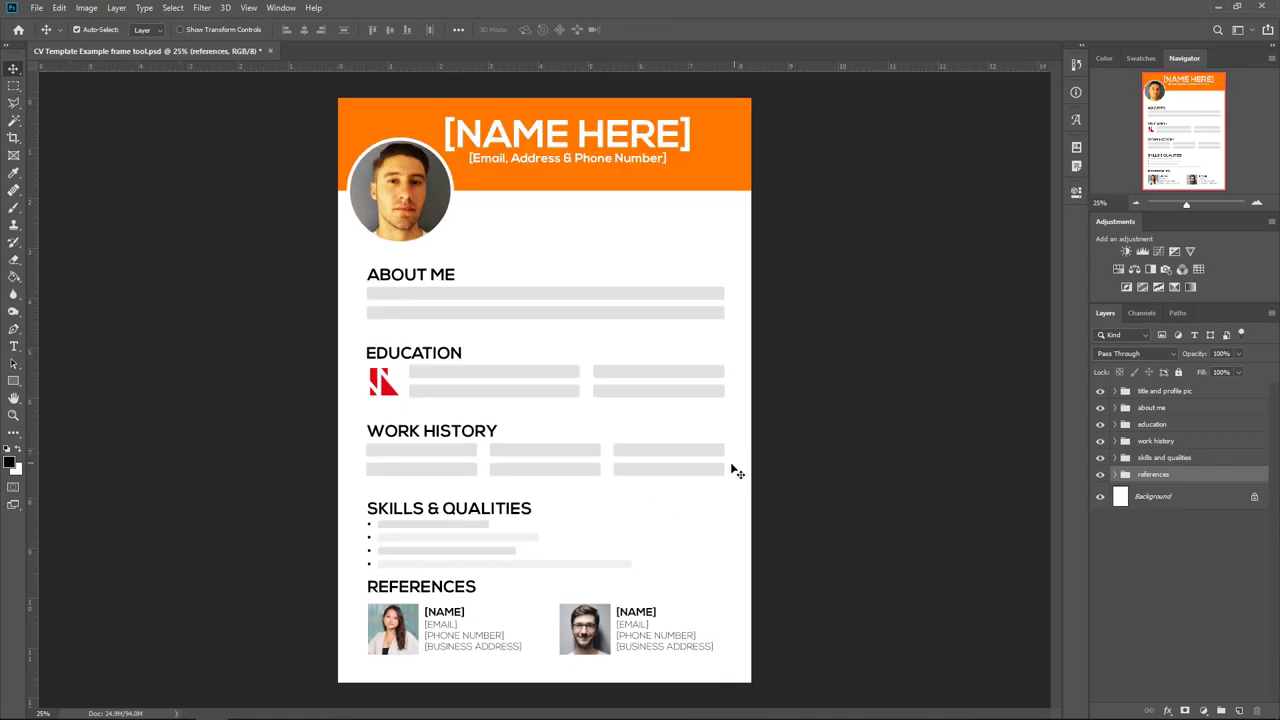
Step: Delete the portrait from the circular avatar frame in the title and profile pic group, and undo the deletion
left_click(1115, 408)
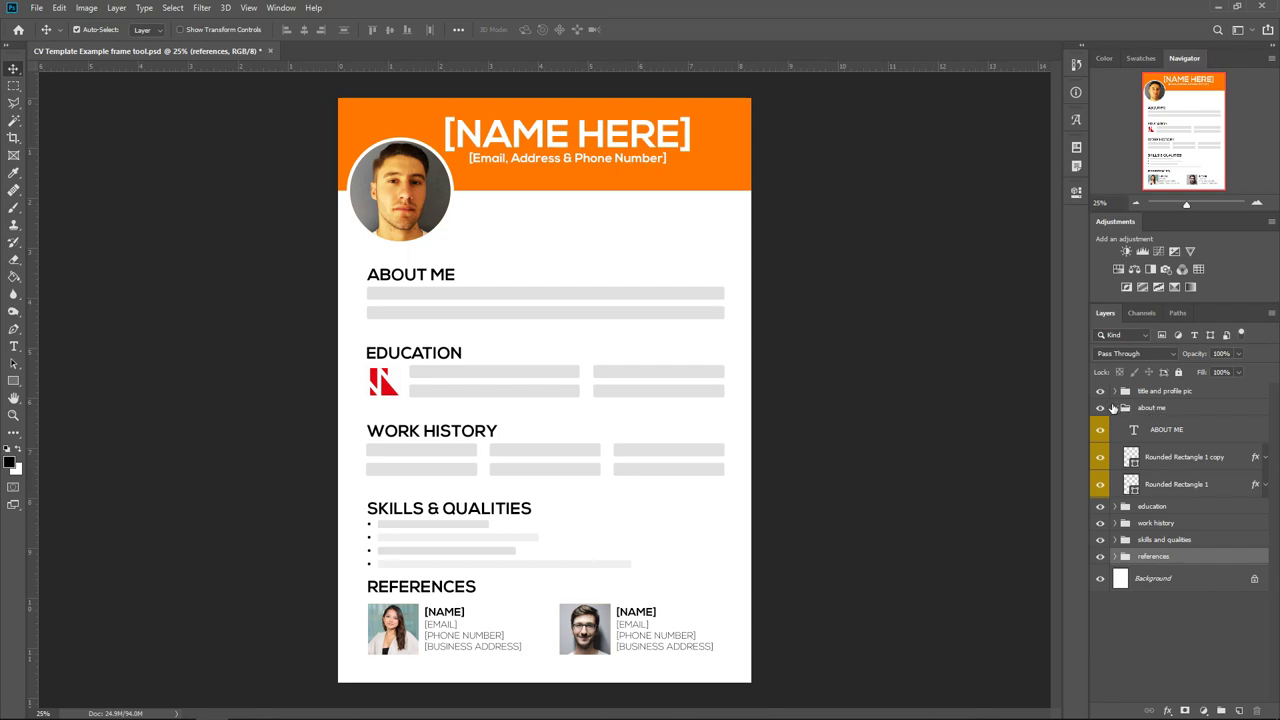
left_click(1115, 408)
left_click(1115, 391)
left_click(1214, 465)
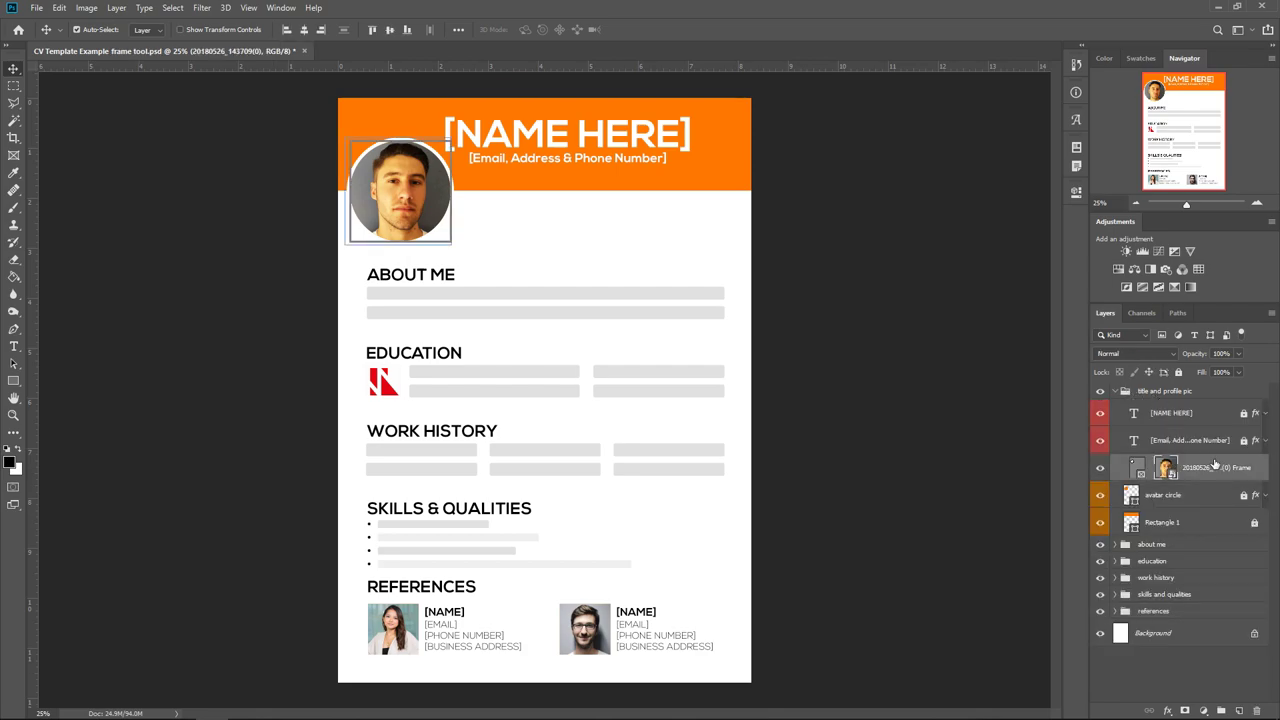
key("Delete")
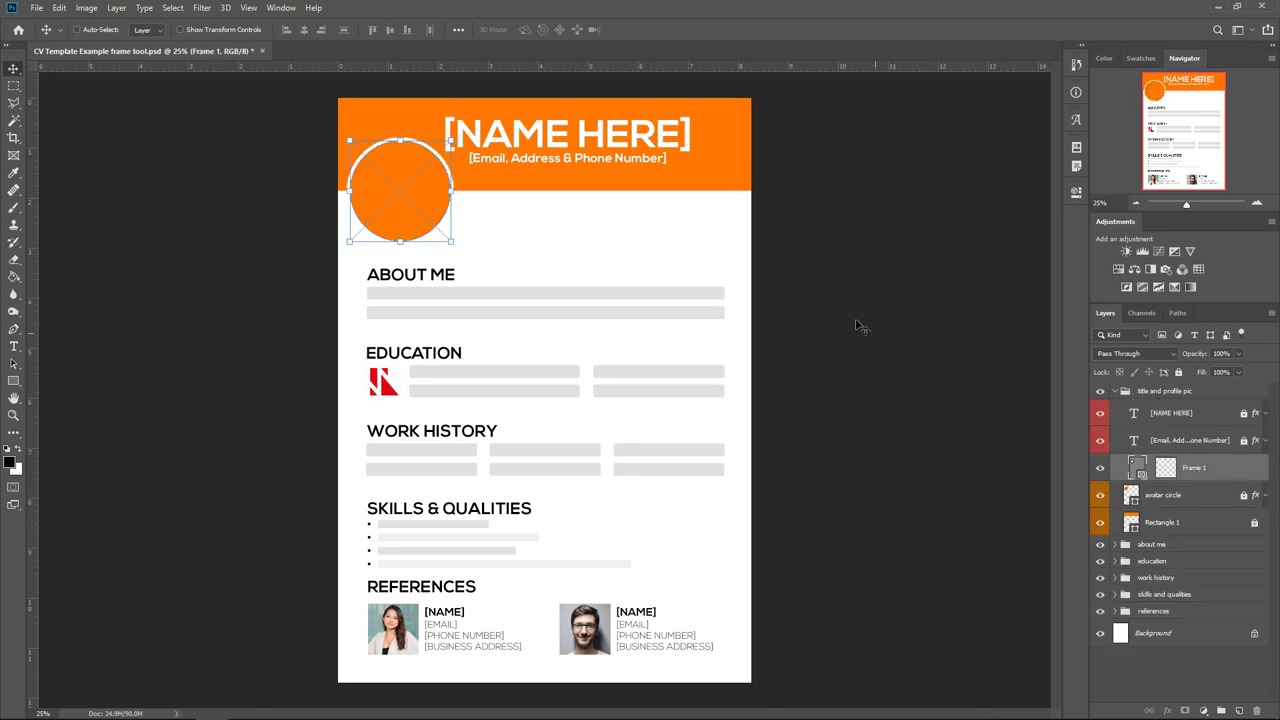
key("ctrl+z")
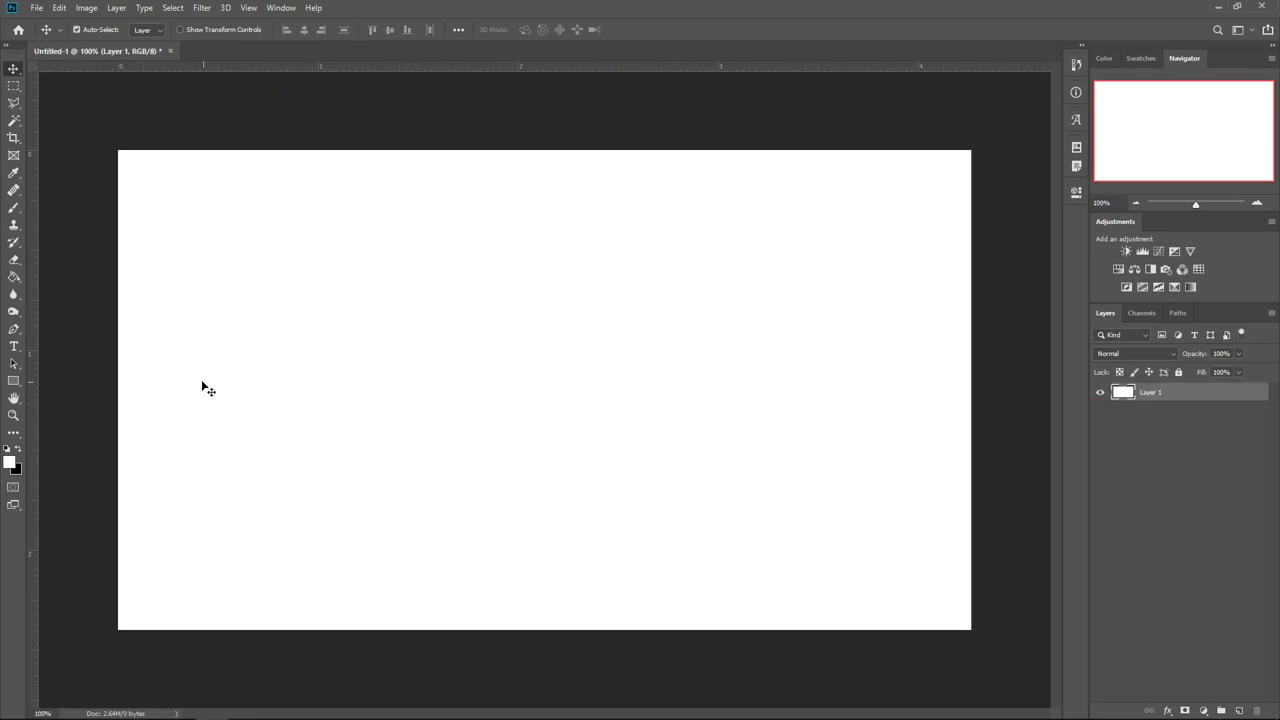
Step: Draw a paragraph text box across the middle of the blank canvas and enter TEXT in black
left_click(14, 346)
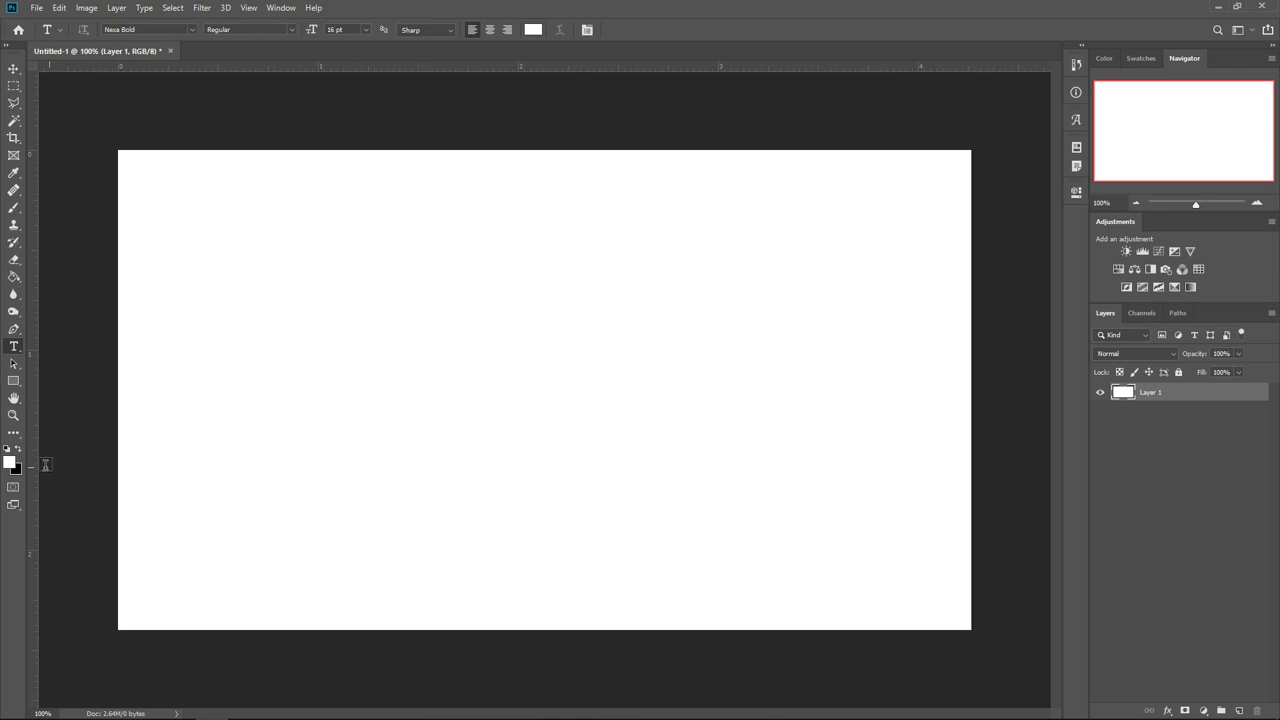
left_click(17, 451)
left_click_drag(202, 256, 920, 524)
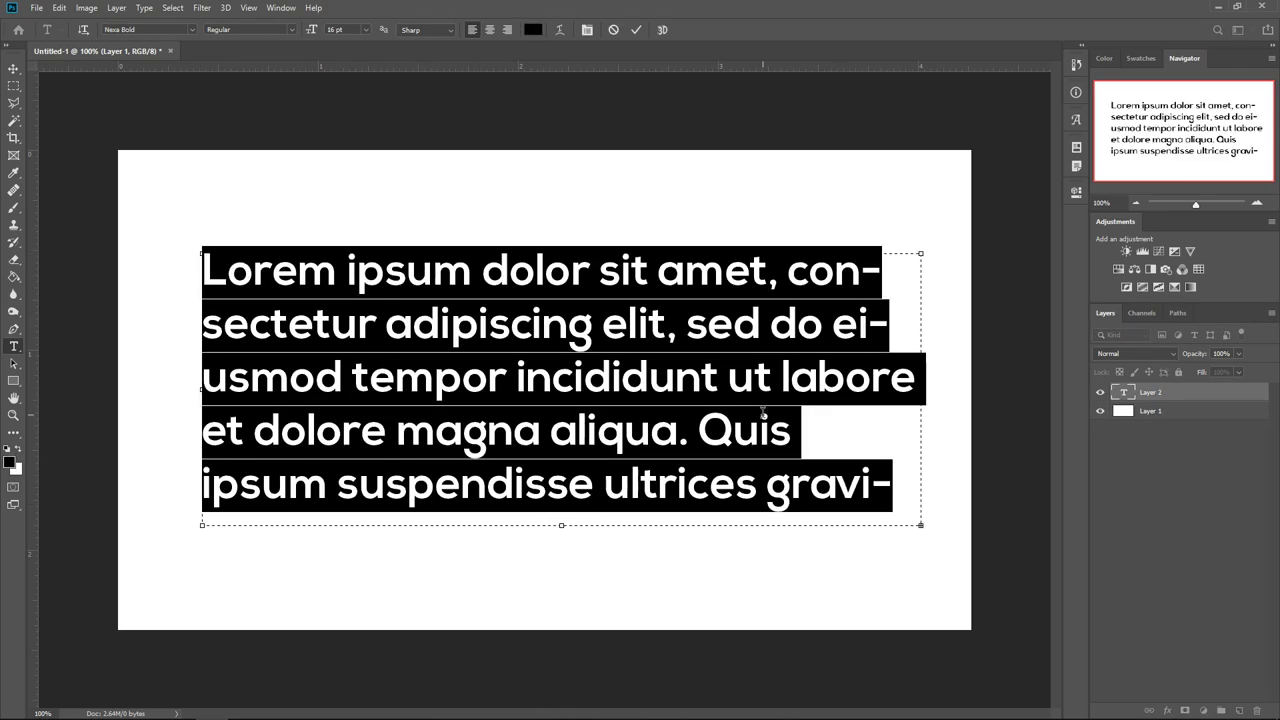
type("TEXT")
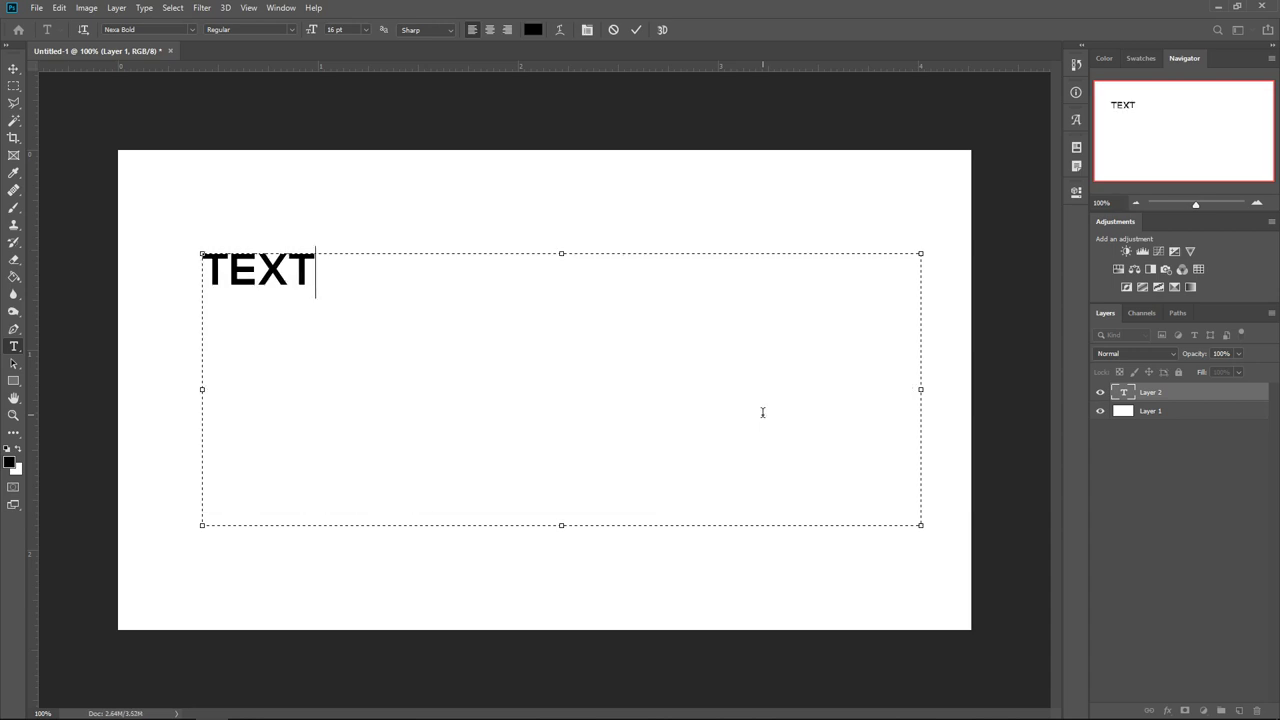
Step: Set the word TEXT to 72 pt, shrink its text box to fit closely around the letters, and commit the text
left_click_drag(462, 273, 184, 228)
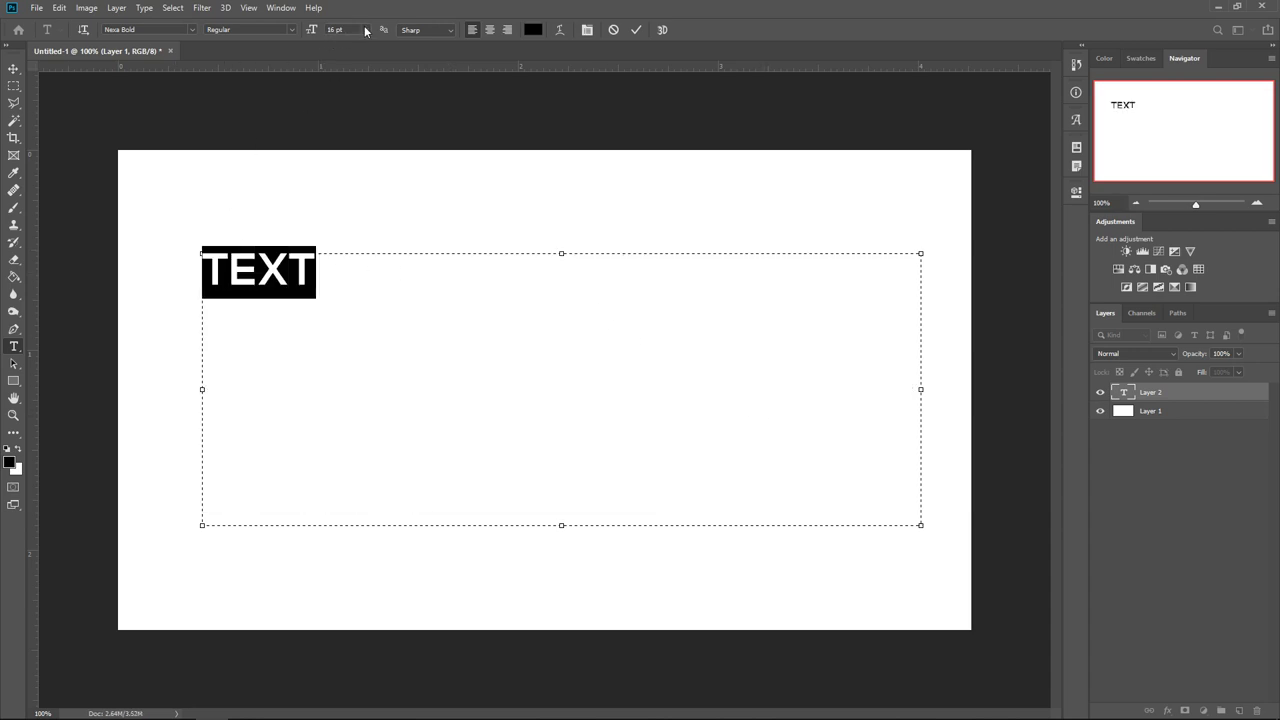
left_click(365, 29)
left_click(375, 204)
left_click(896, 502)
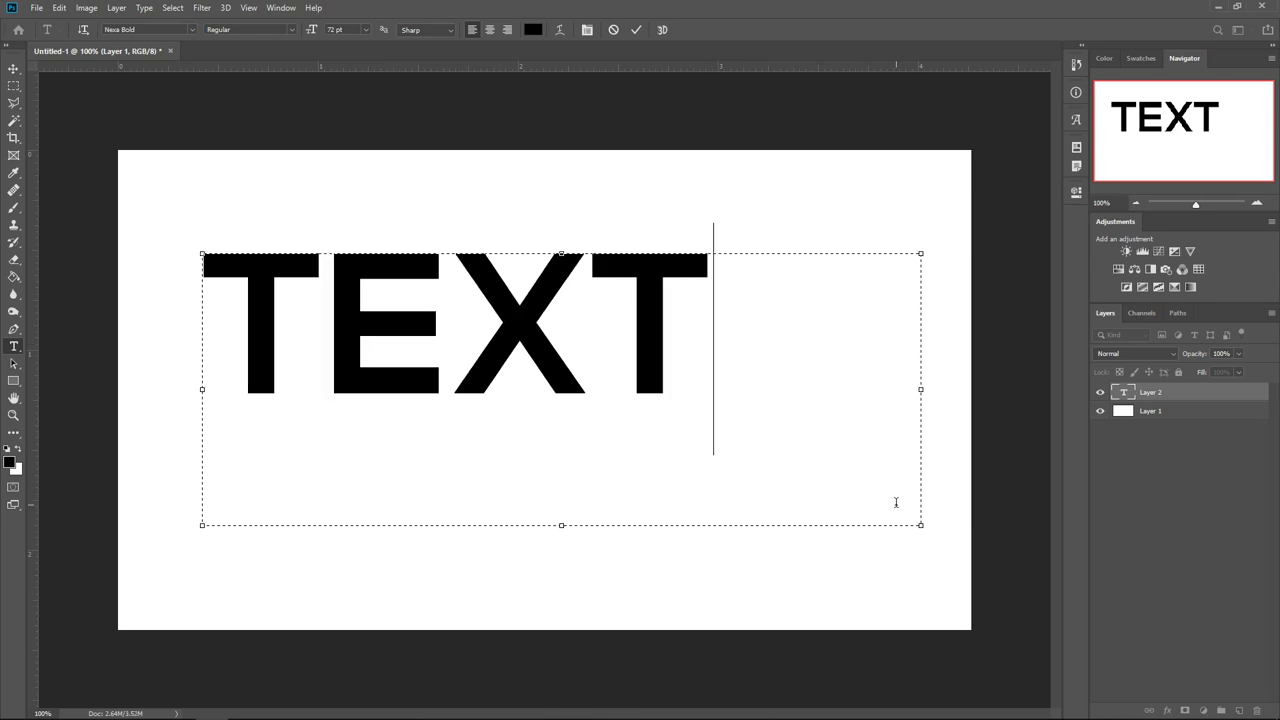
left_click_drag(920, 524, 722, 400)
left_click(14, 68)
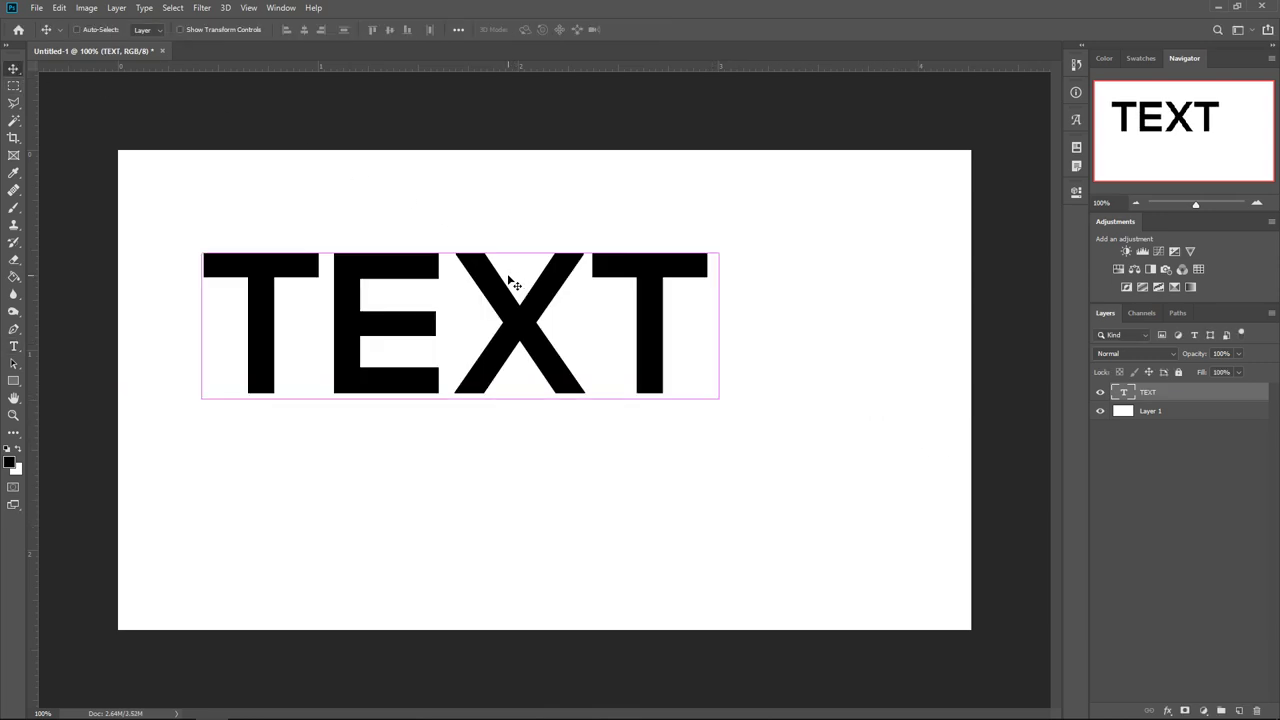
Step: Center the TEXT layer horizontally and vertically on the canvas, and clear the selection
key("ctrl+a")
left_click(304, 29)
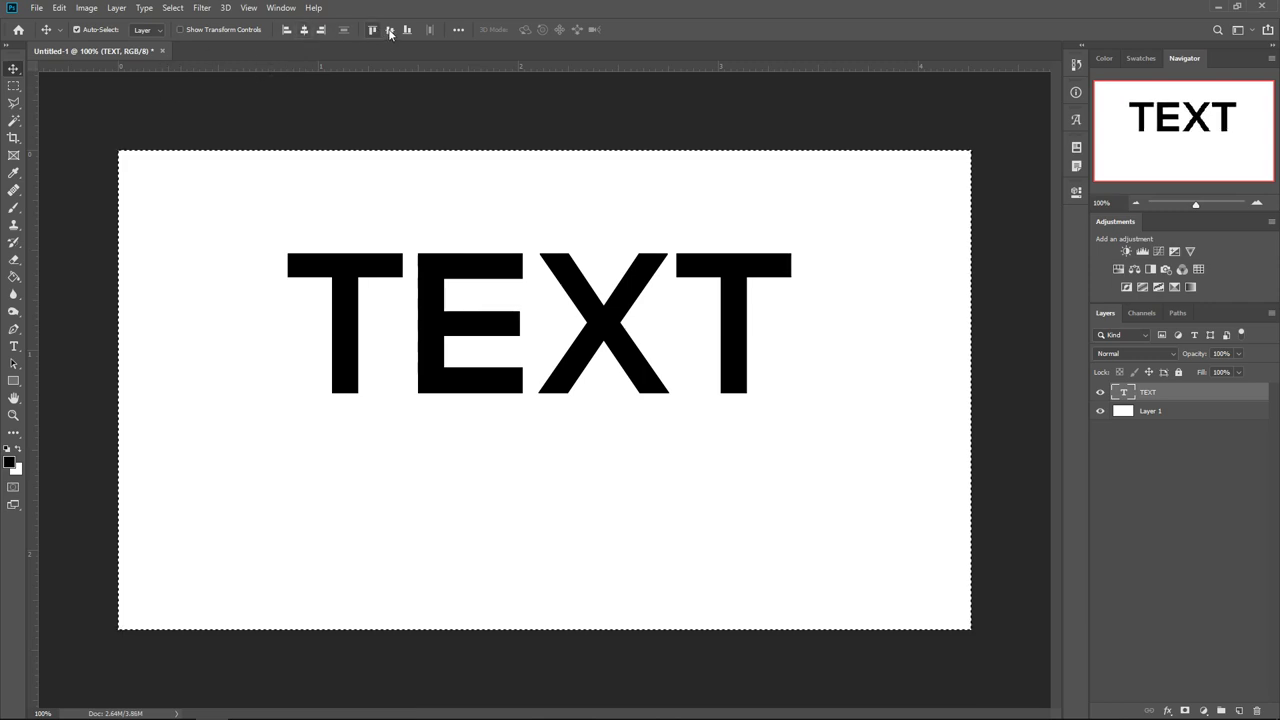
left_click(390, 30)
key("ctrl+d")
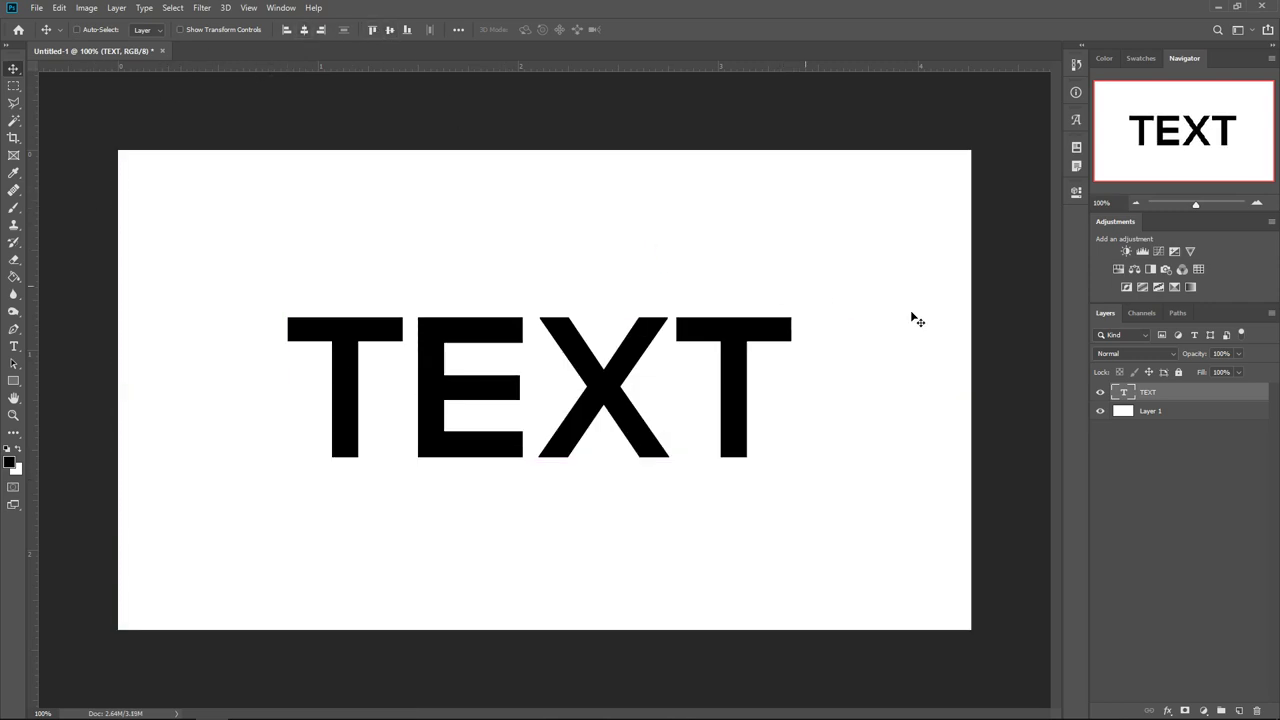
key("ctrl")
Step: Create a work path from the TEXT layer, convert the layer to a frame, and undo the conversion
left_click(143, 8)
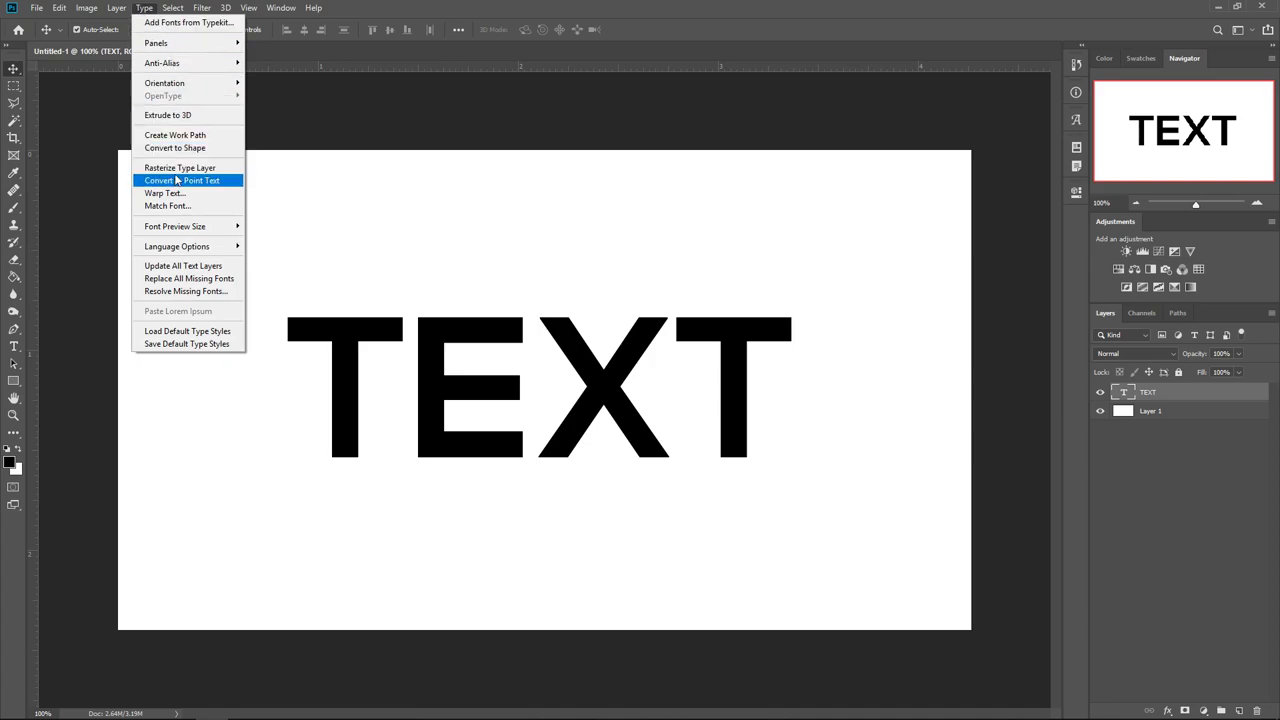
left_click(175, 135)
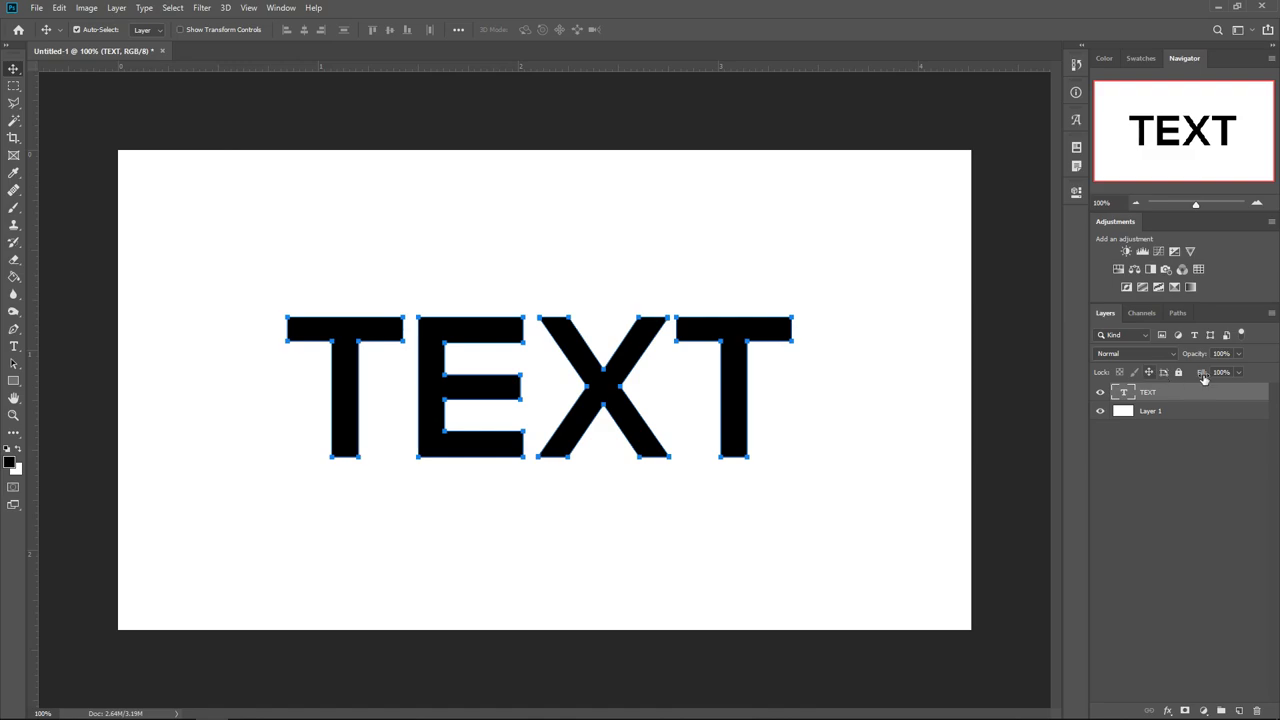
right_click(1162, 396)
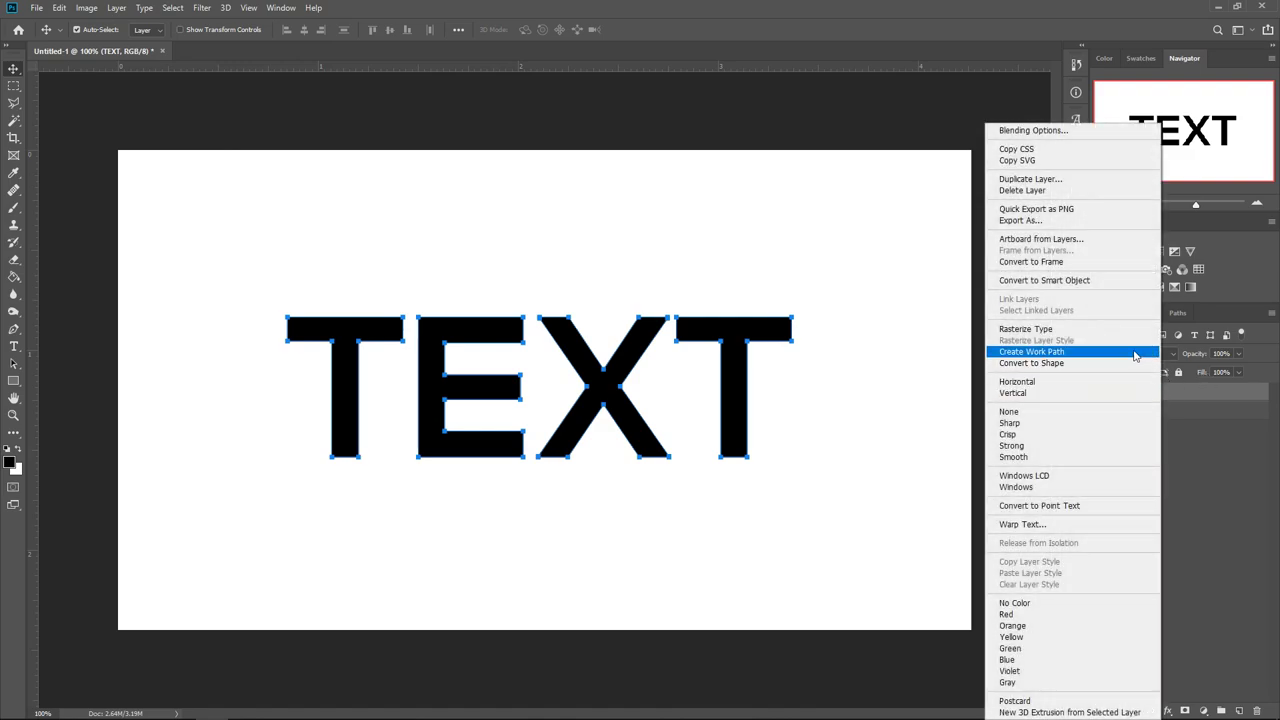
left_click(1058, 262)
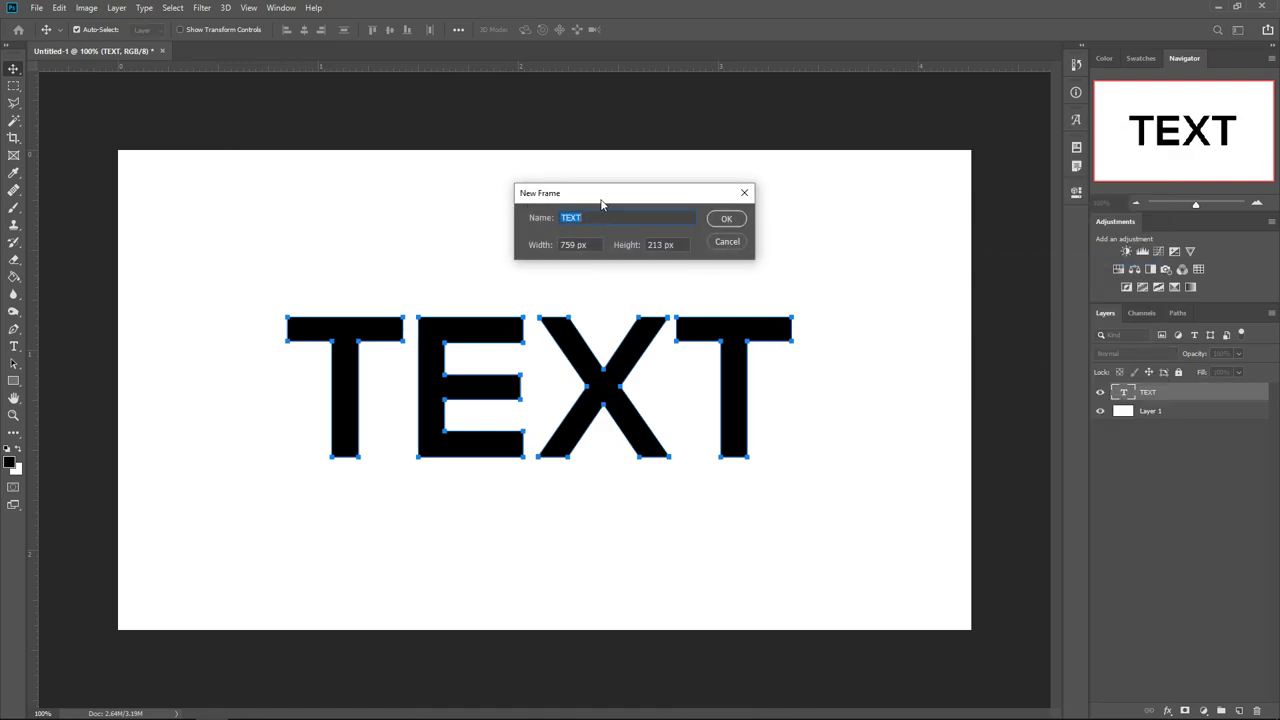
left_click(727, 219)
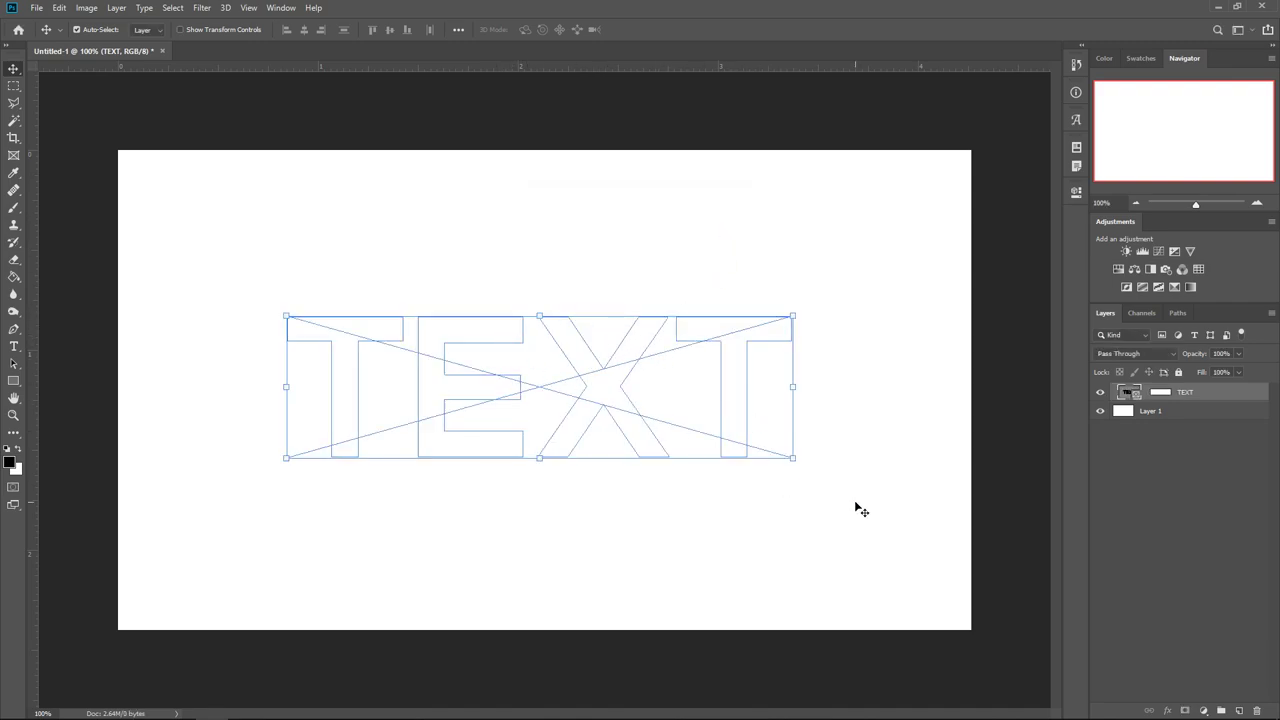
key("ctrl+z")
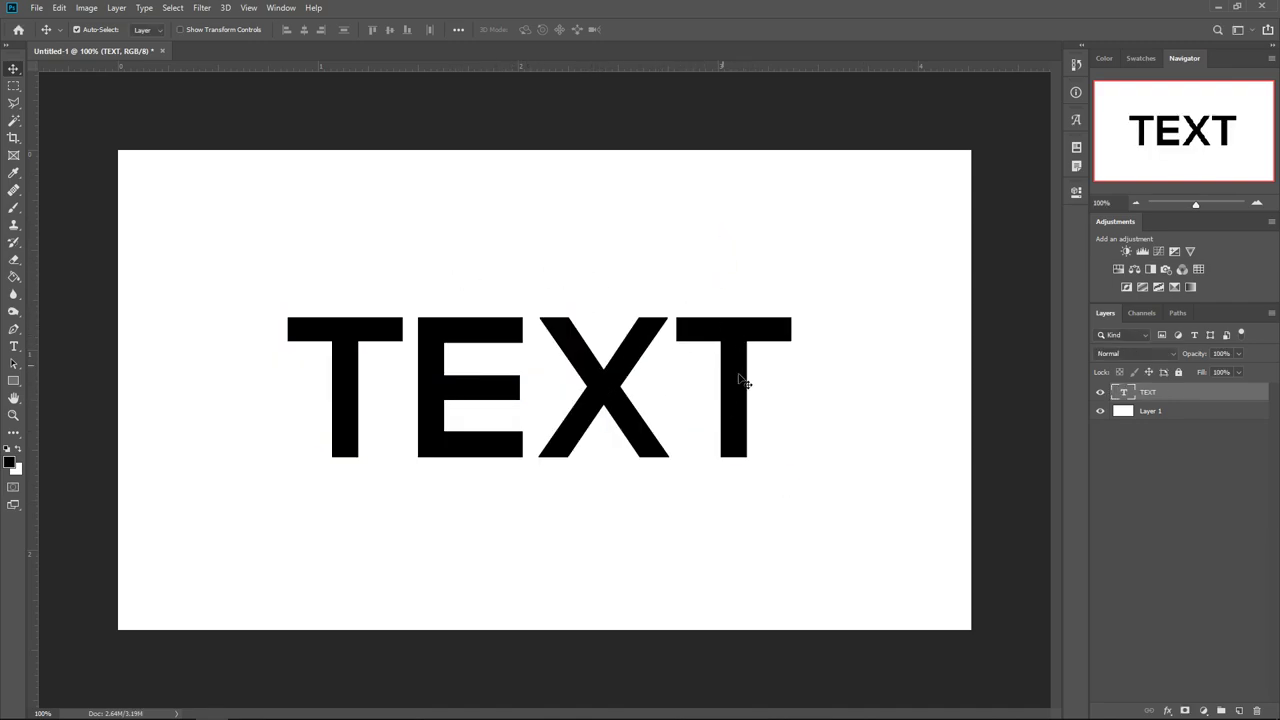
Step: Convert the TEXT layer to a shape, and turn that shape into a frame named TEXT
left_click(144, 8)
left_click(180, 148)
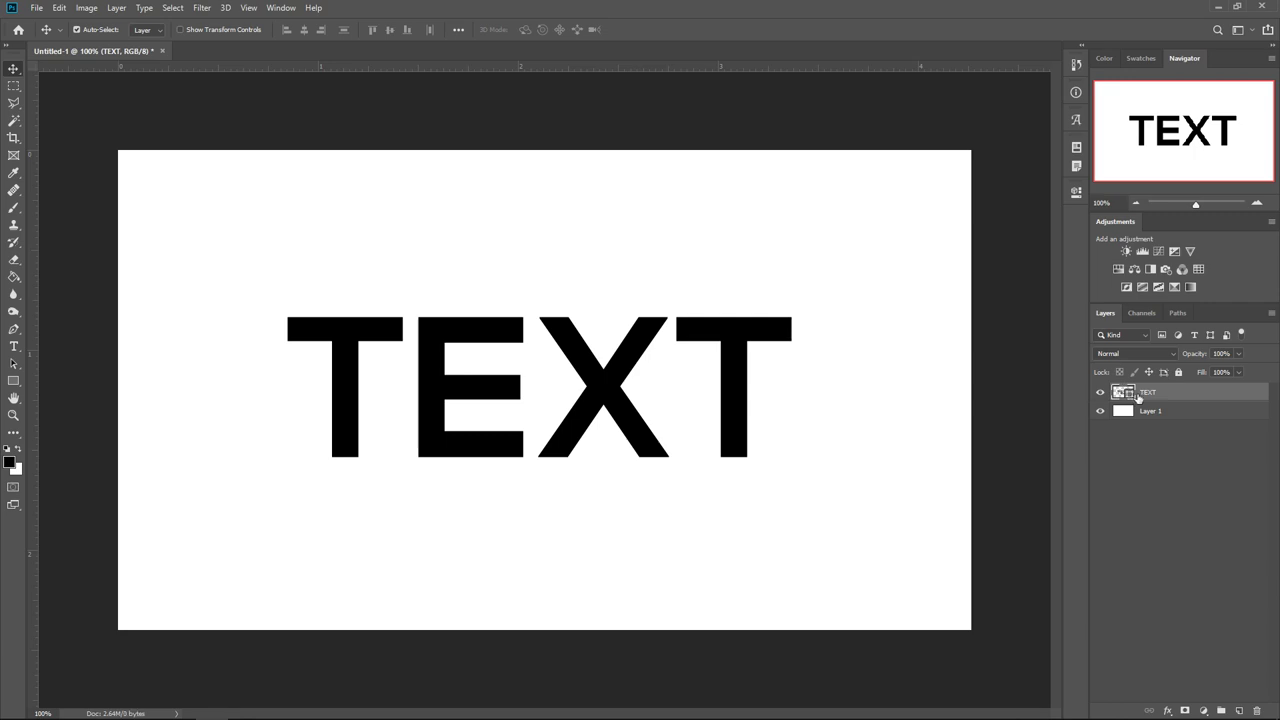
right_click(1147, 398)
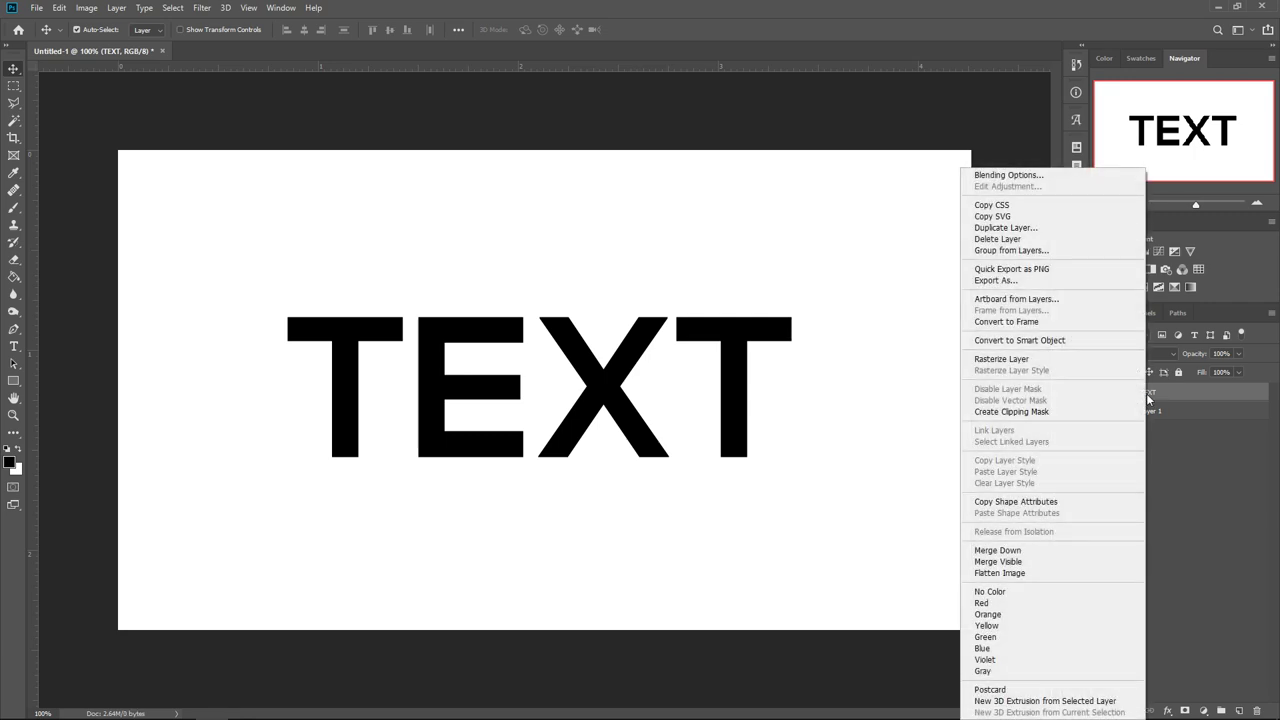
left_click(1071, 326)
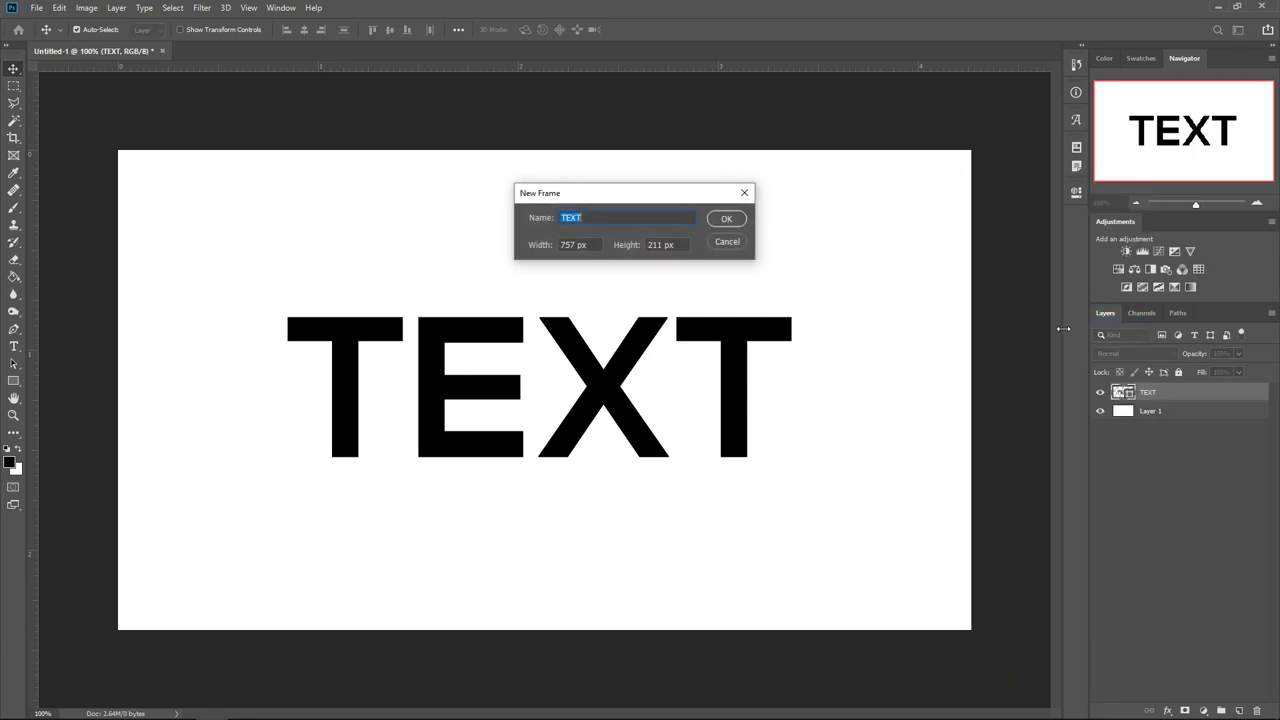
left_click(726, 219)
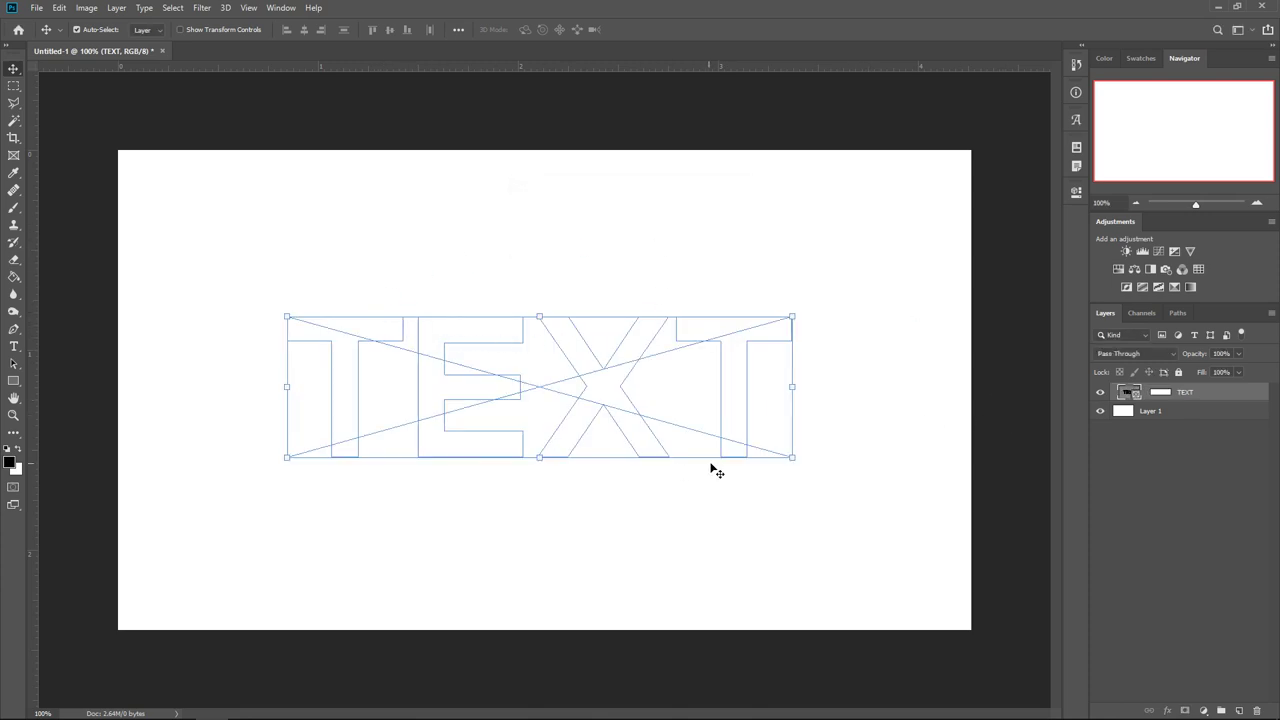
Step: Place the purple amethyst picture into the TEXT frame, scale it to about 43%, and move it back over the letters
key("alt+Tab")
left_click_drag(466, 548, 606, 347)
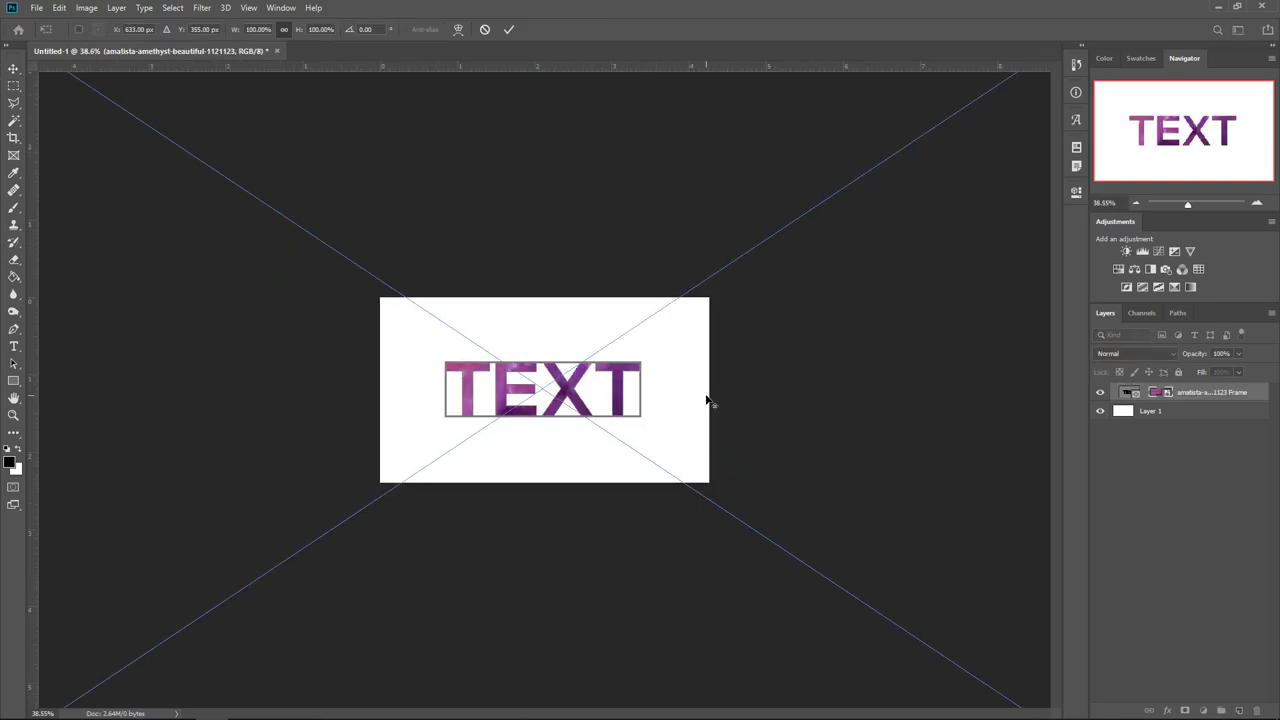
key("ctrl+0")
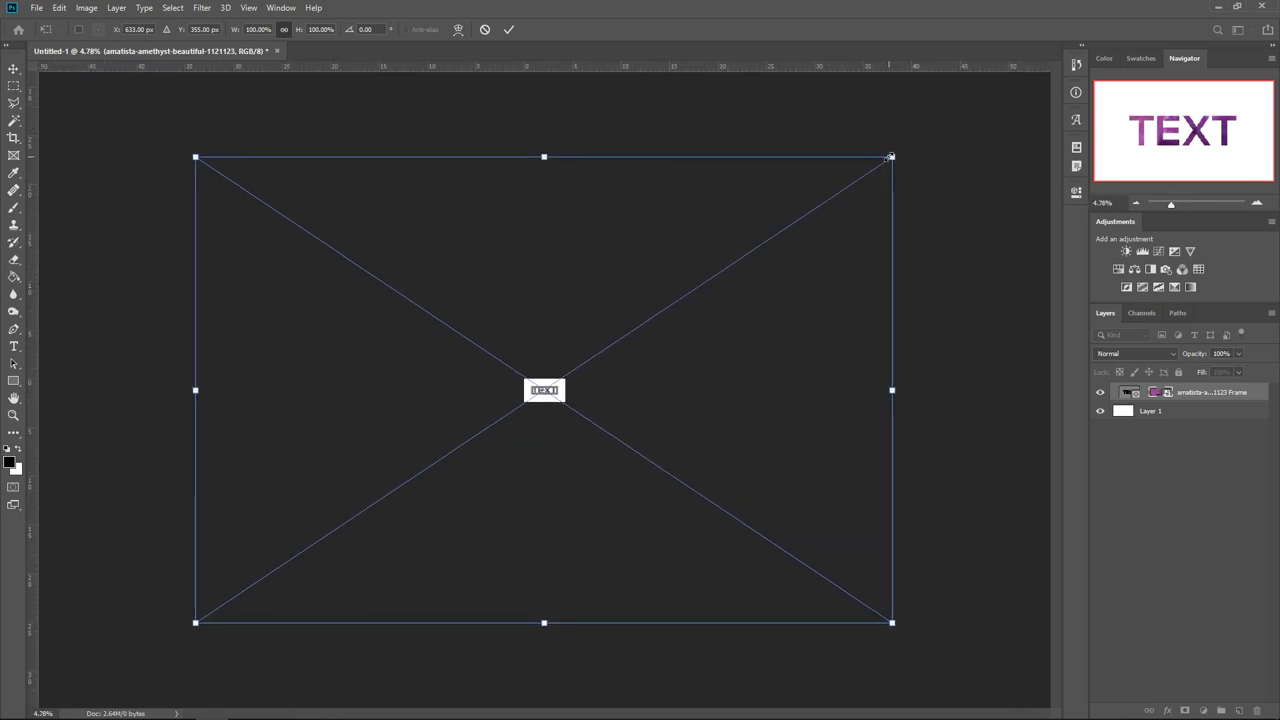
left_click_drag(892, 157, 497, 420)
left_click_drag(440, 491, 617, 368)
Step: Shrink the amethyst picture further until its crystal detail fills the letters, position it over the frame, and apply the transform
scroll(634, 368, "up", 3)
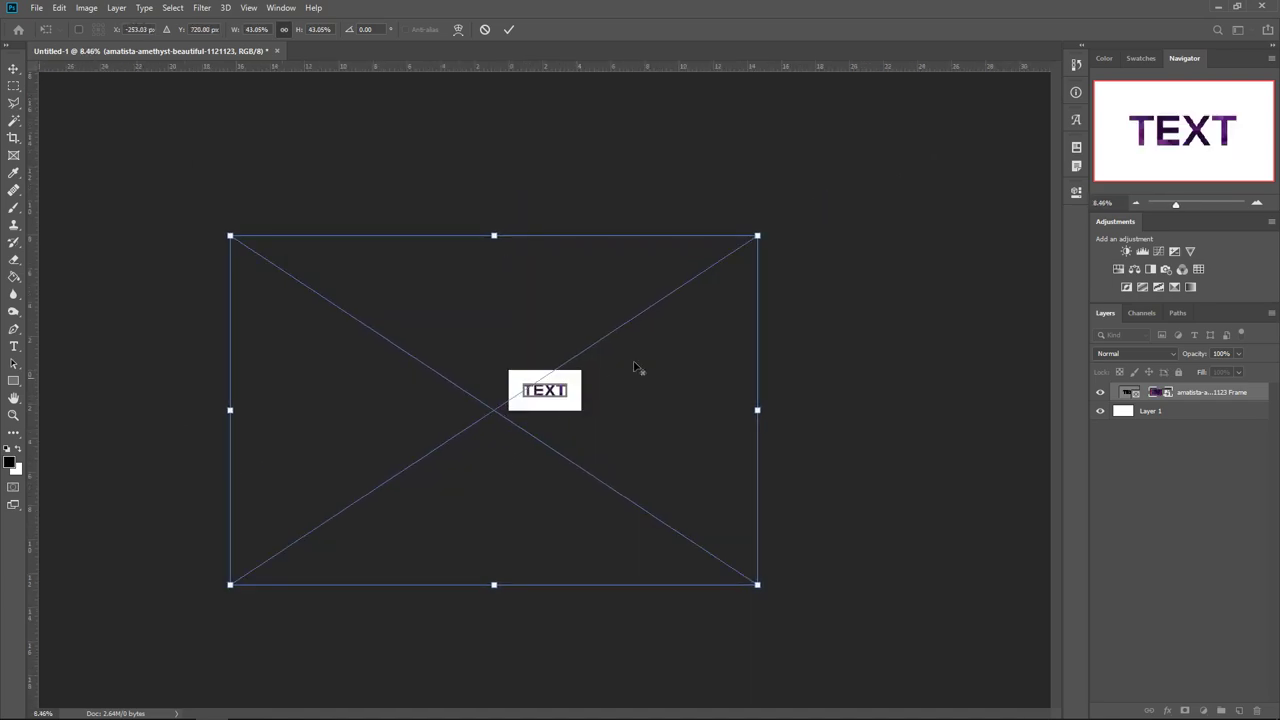
left_click_drag(757, 236, 491, 409)
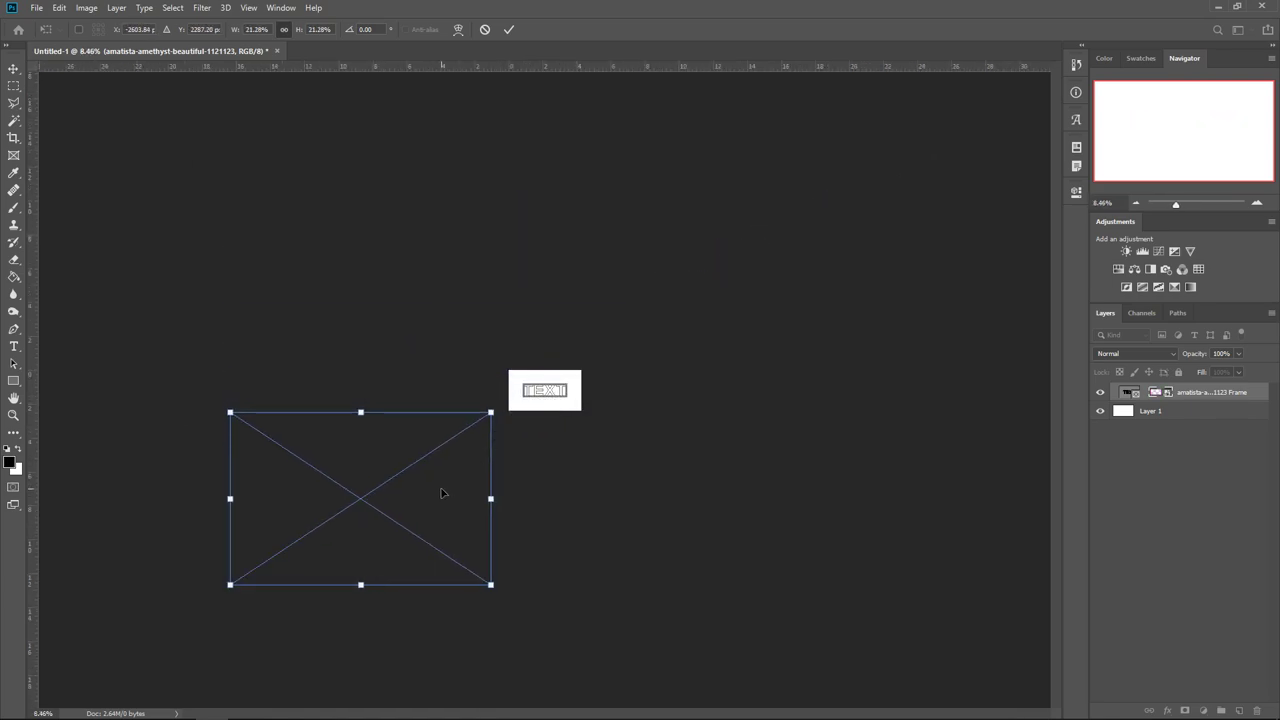
left_click_drag(443, 491, 628, 376)
scroll(594, 391, "up", 5)
left_click_drag(823, 189, 583, 351)
scroll(588, 402, "up", 3)
key("Return")
scroll(588, 402, "up", 3)
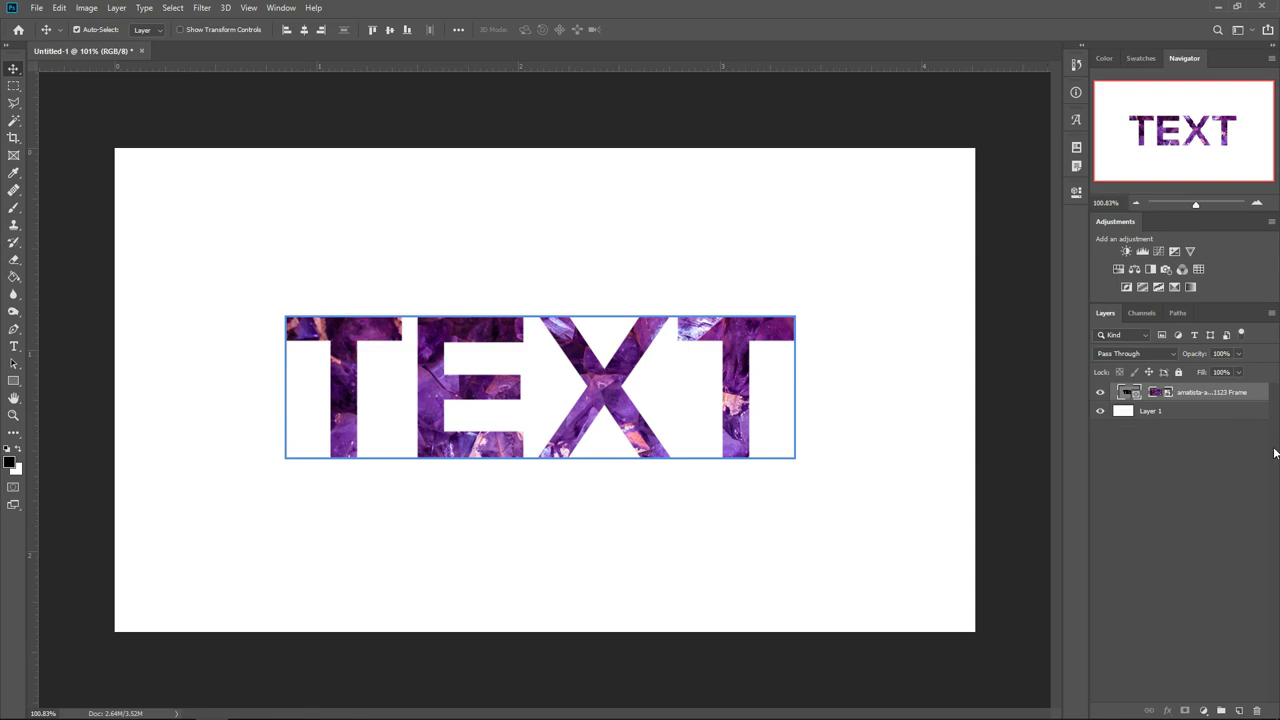
Step: Convert the amethyst text frame to a smart object, and add a thin white stroke positioned inside the letters
right_click(1182, 397)
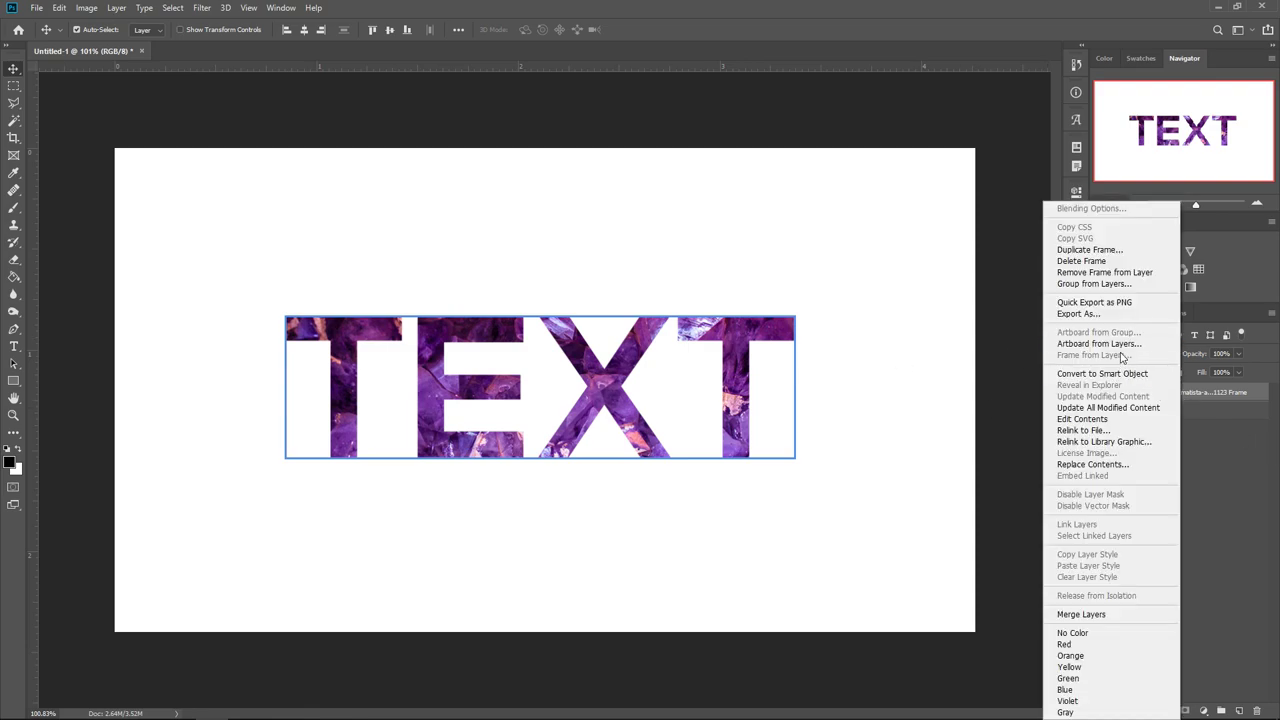
left_click(1118, 374)
right_click(1188, 397)
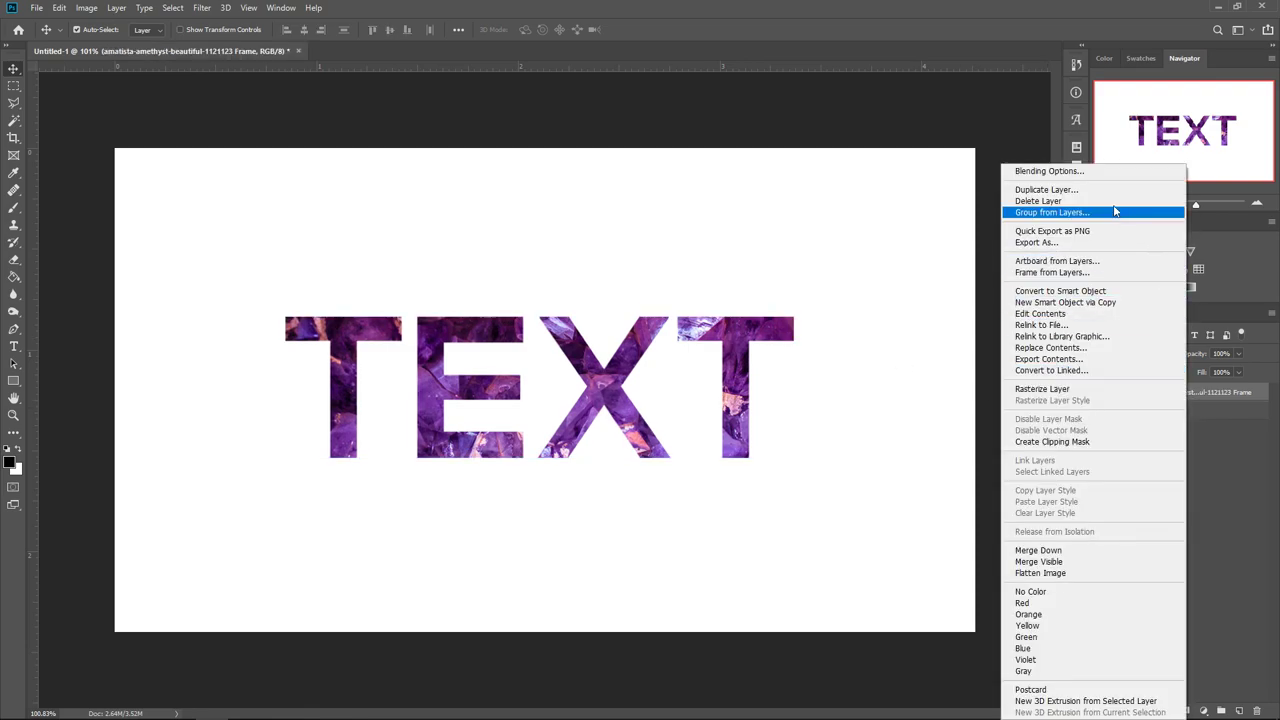
left_click(1060, 170)
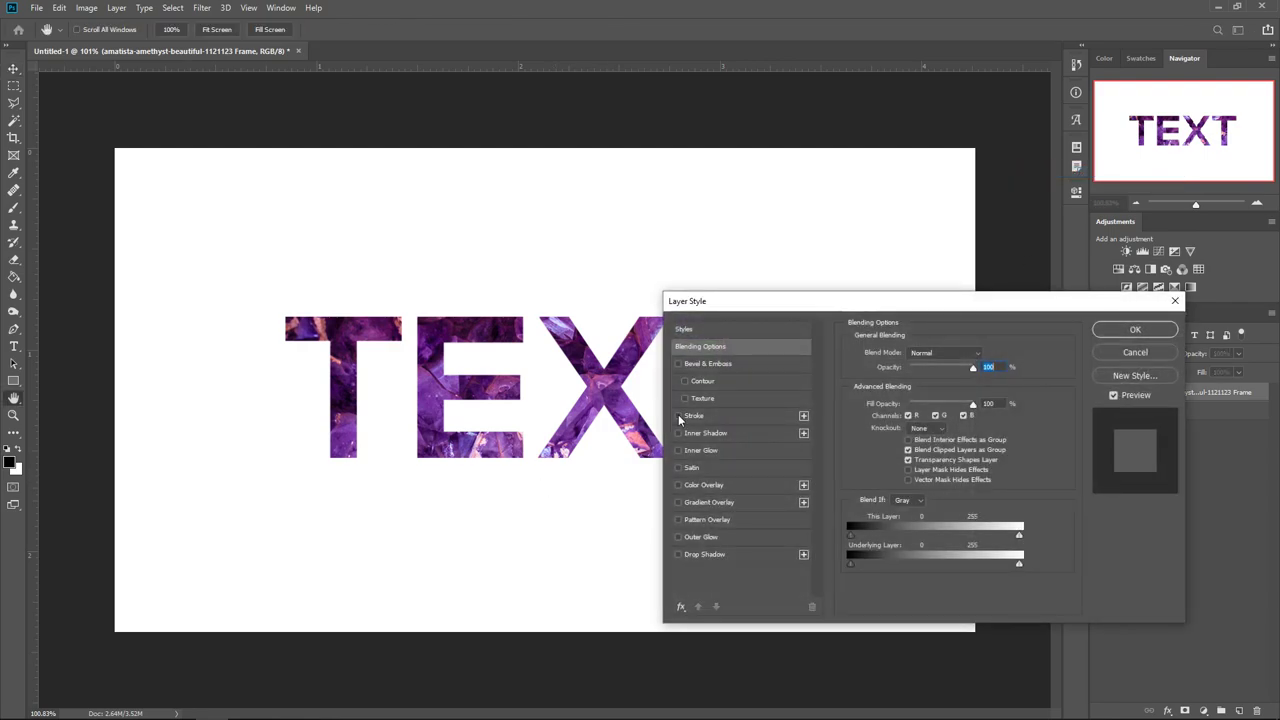
left_click(678, 414)
left_click(704, 421)
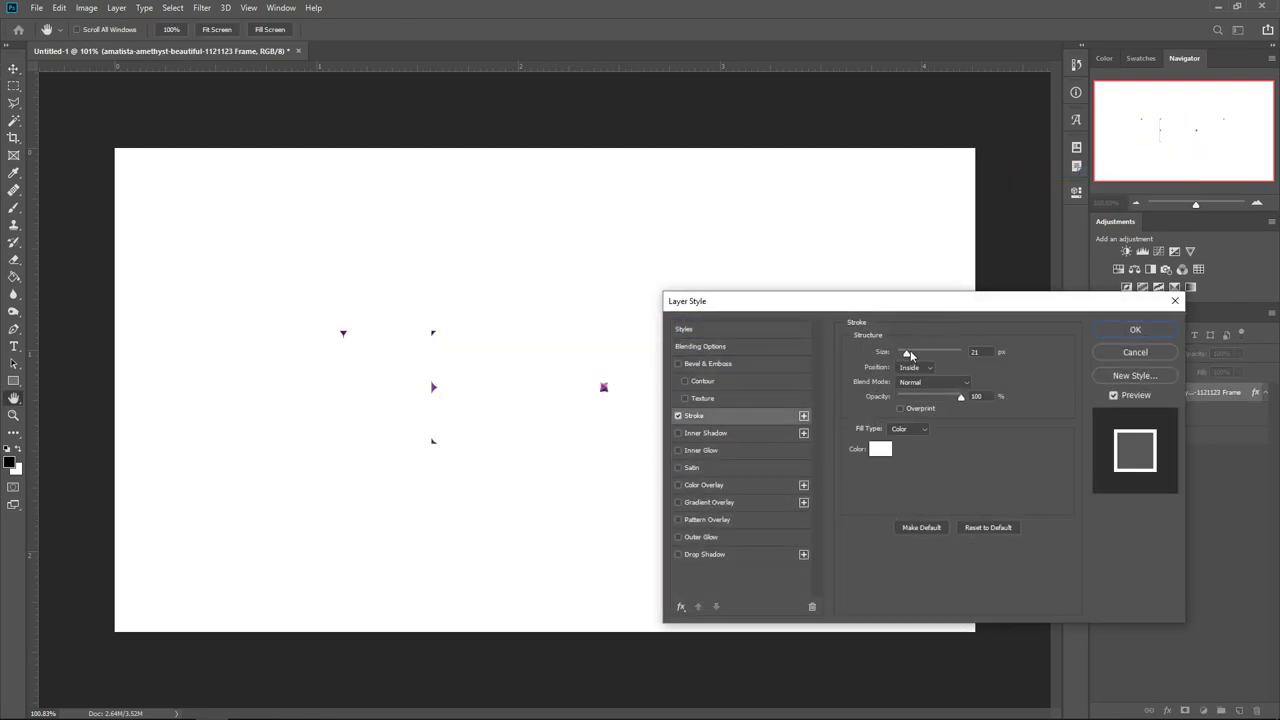
left_click_drag(910, 350, 901, 351)
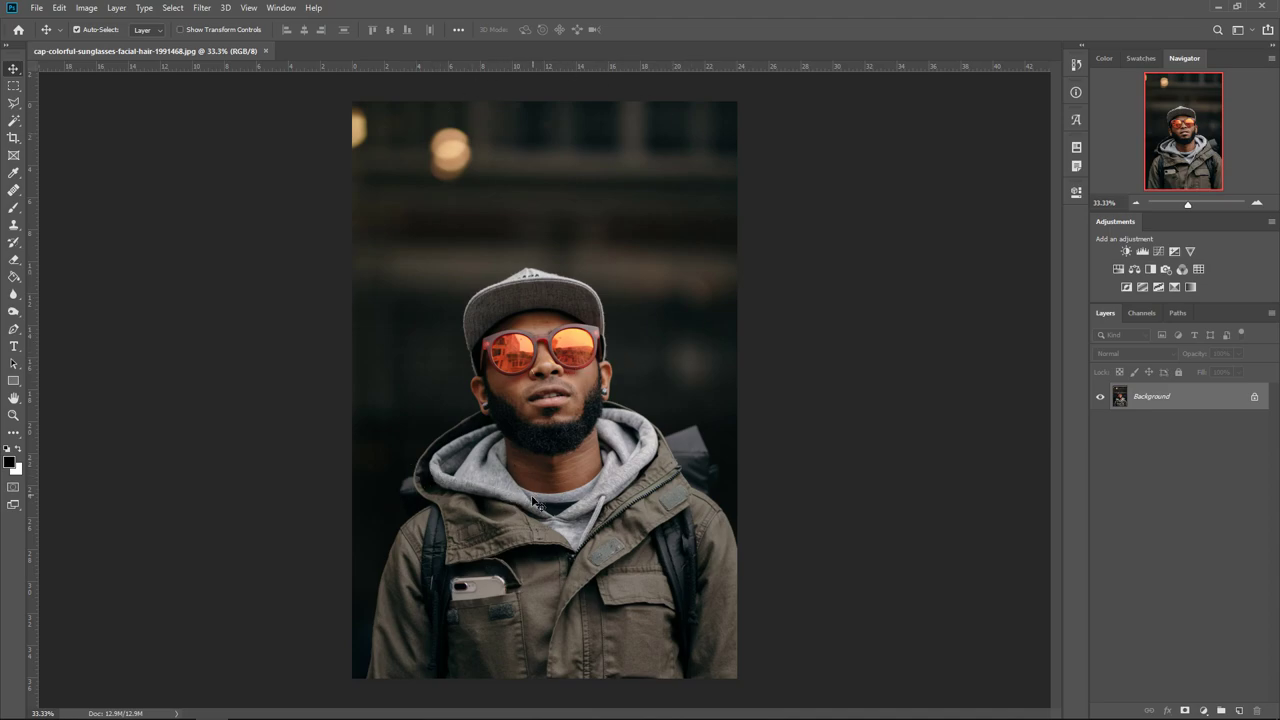
Step: Start a path with the Curvature Pen tool by placing two anchor points in the dark background beside the man in sunglasses
scroll(533, 478, "up", 3)
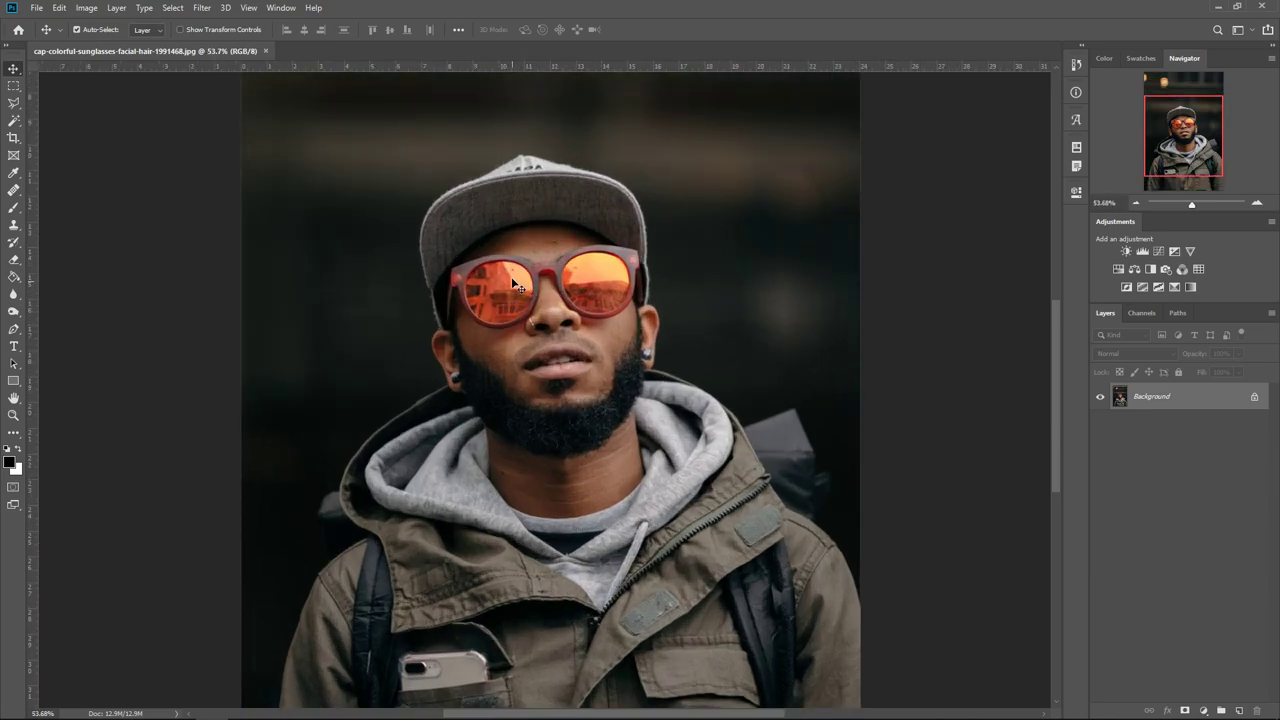
scroll(538, 287, "up", 2)
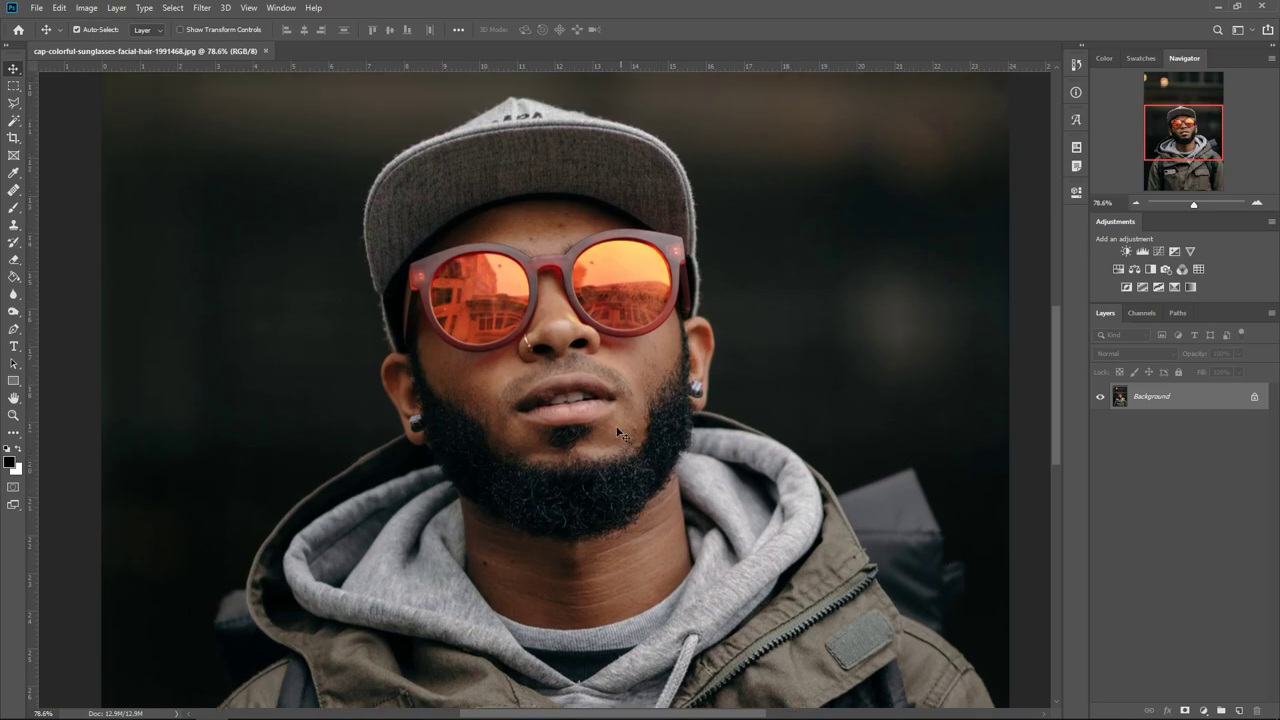
scroll(492, 342, "up", 1)
scroll(490, 337, "up", 1)
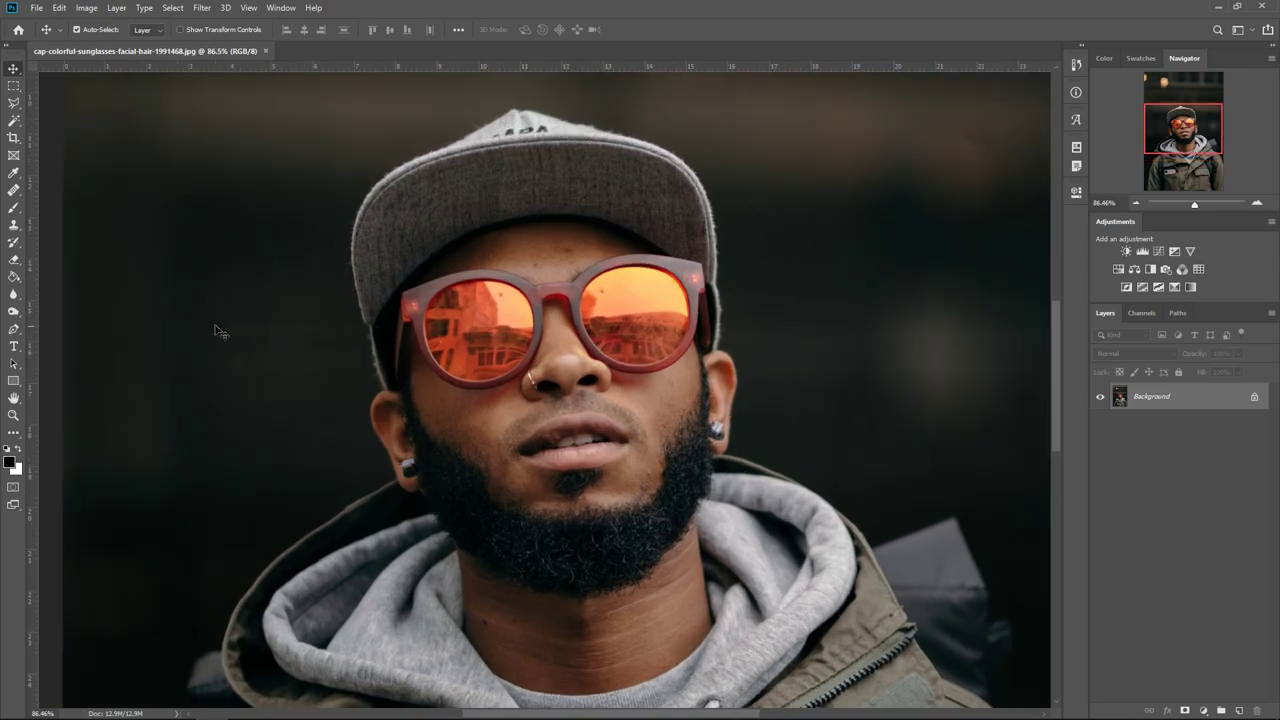
left_click(13, 332)
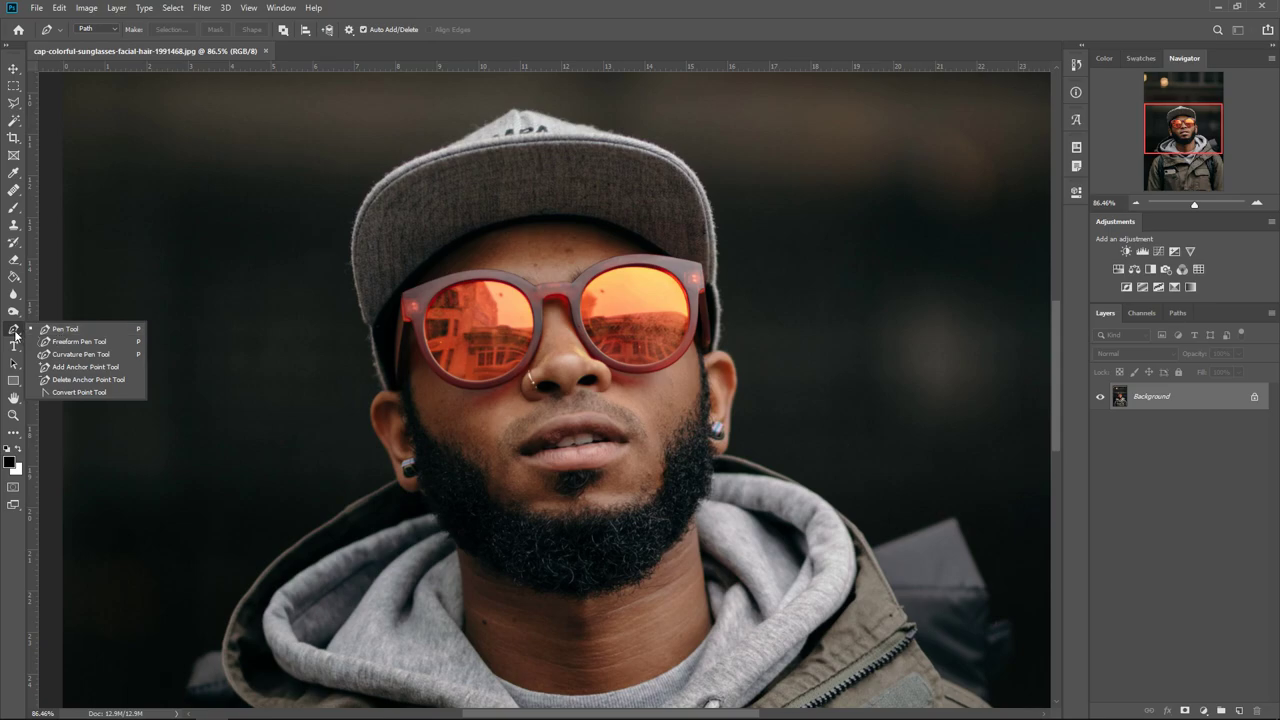
left_click(80, 354)
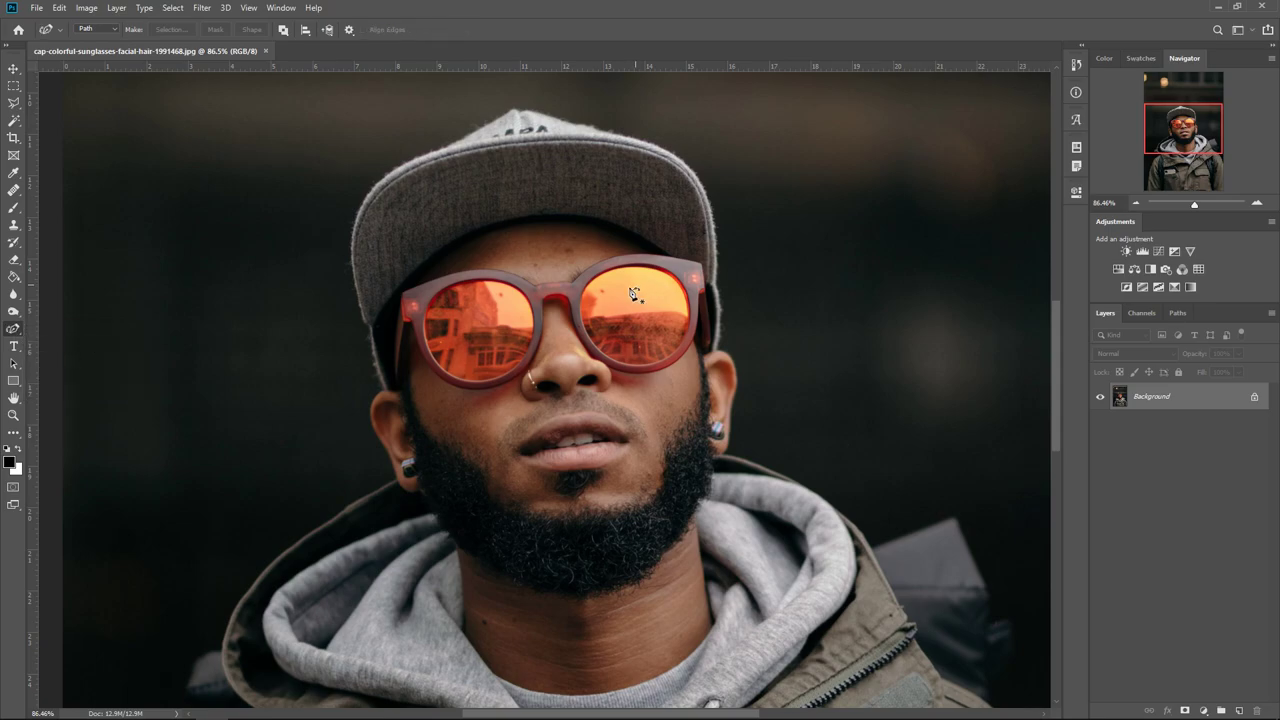
scroll(607, 365, "down", 1)
scroll(607, 365, "down", 1)
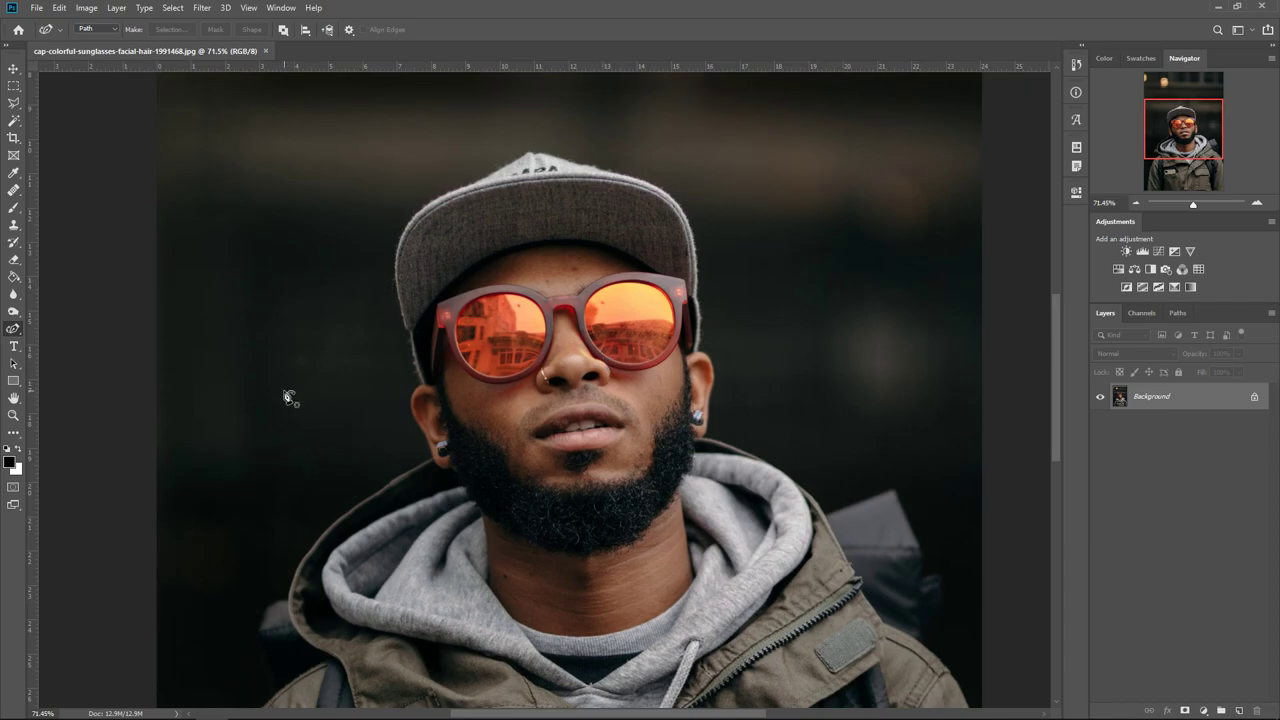
left_click(212, 415)
scroll(240, 370, "down", 1)
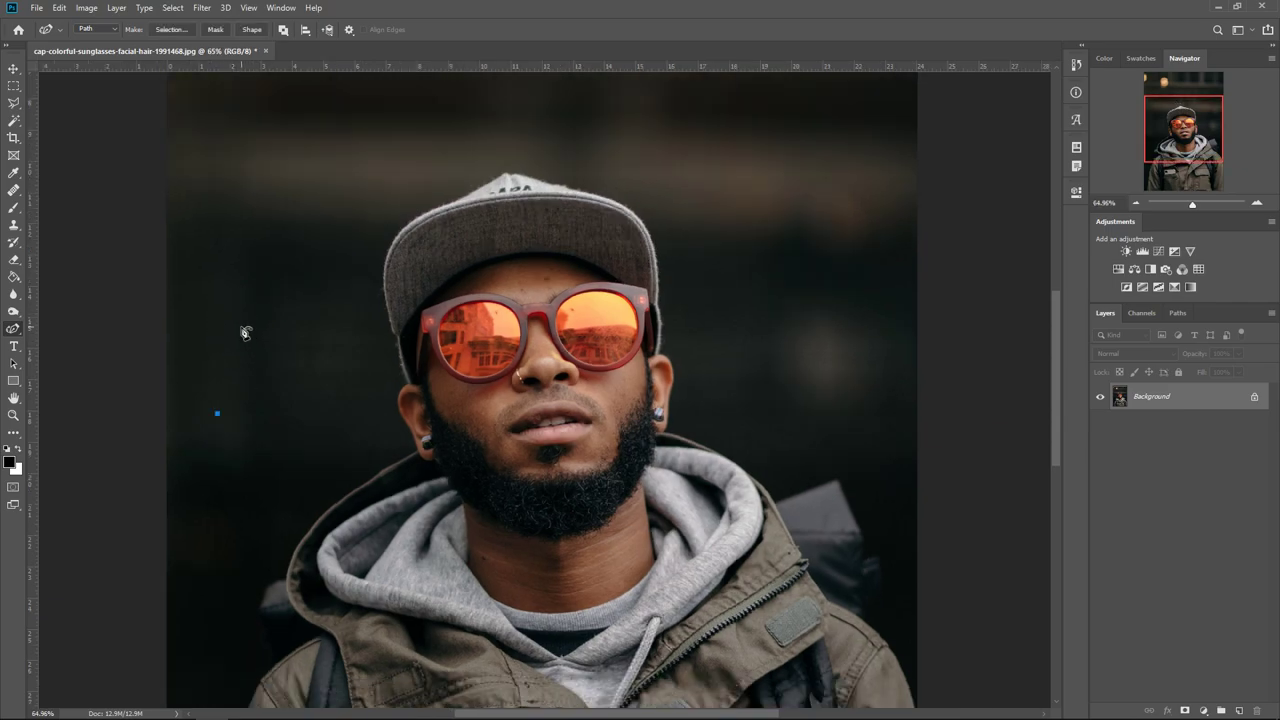
left_click(241, 326)
Step: Try a third anchor point in several positions around the two-point path to bend its curve differently, undoing each attempt
left_click(366, 331)
key("ctrl+z")
left_click(228, 370)
scroll(183, 380, "up", 3)
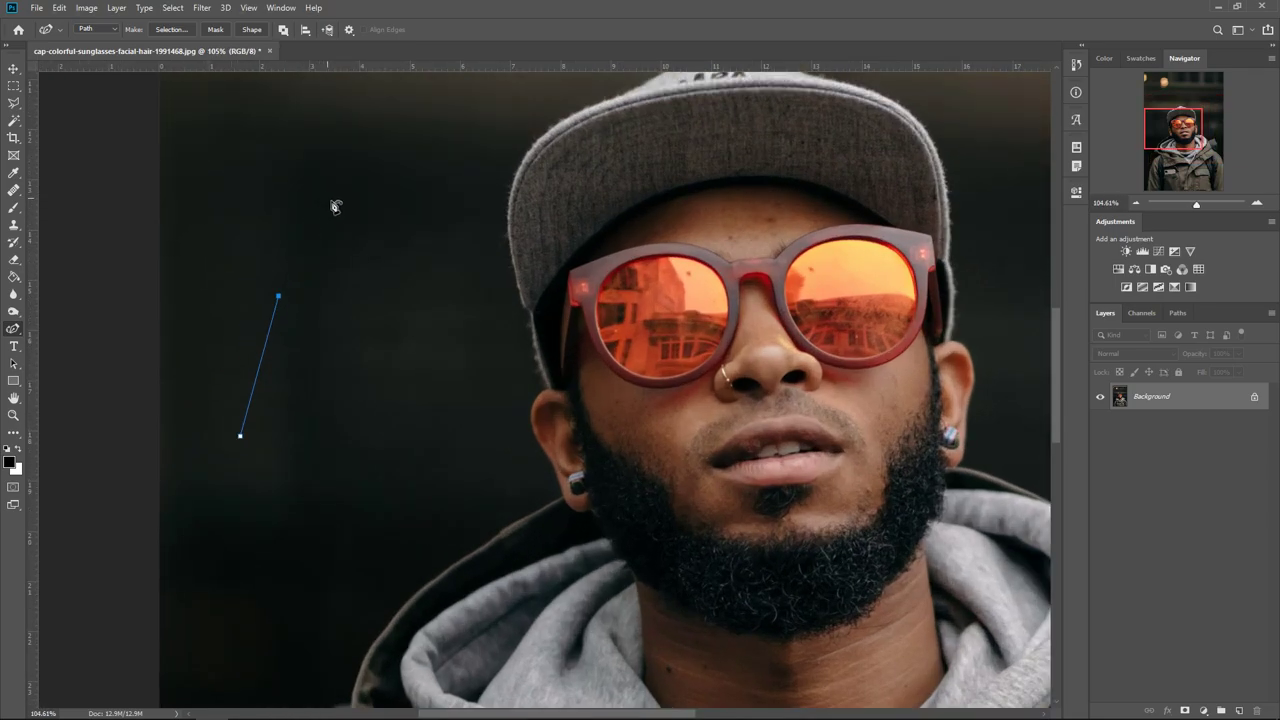
scroll(316, 245, "up", 3)
left_click(403, 539)
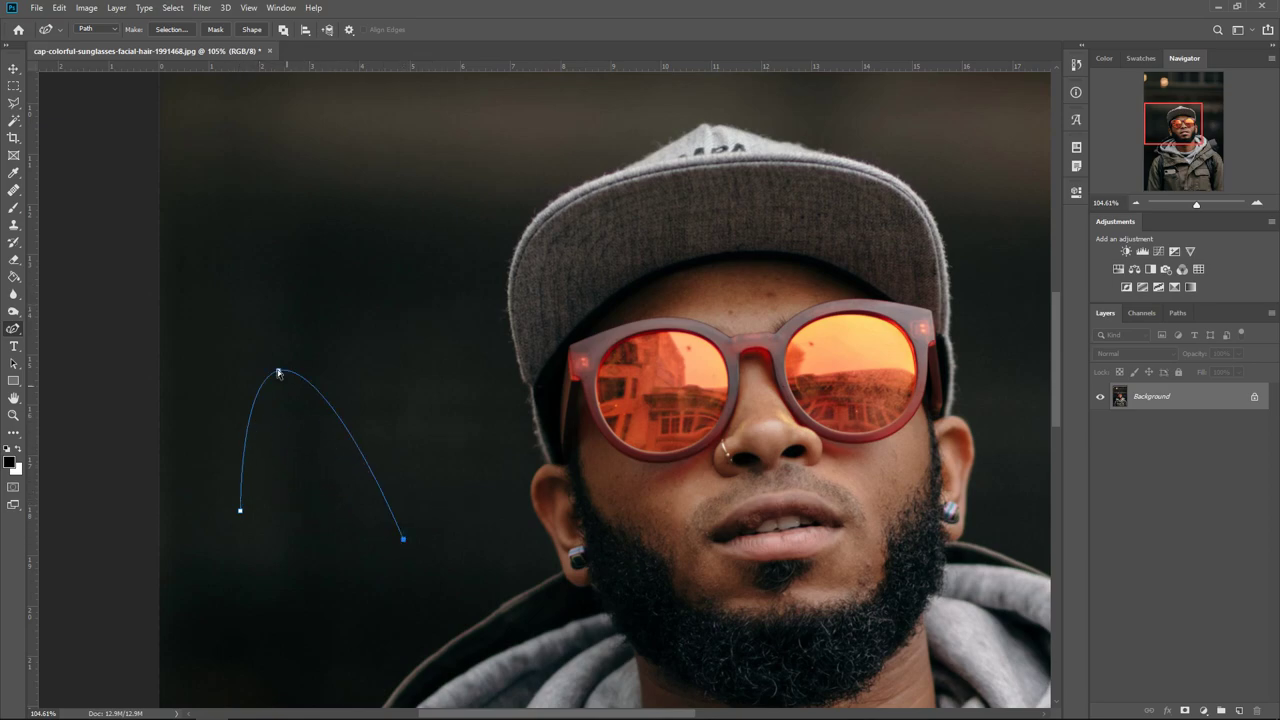
key("ctrl+z")
left_click(467, 292)
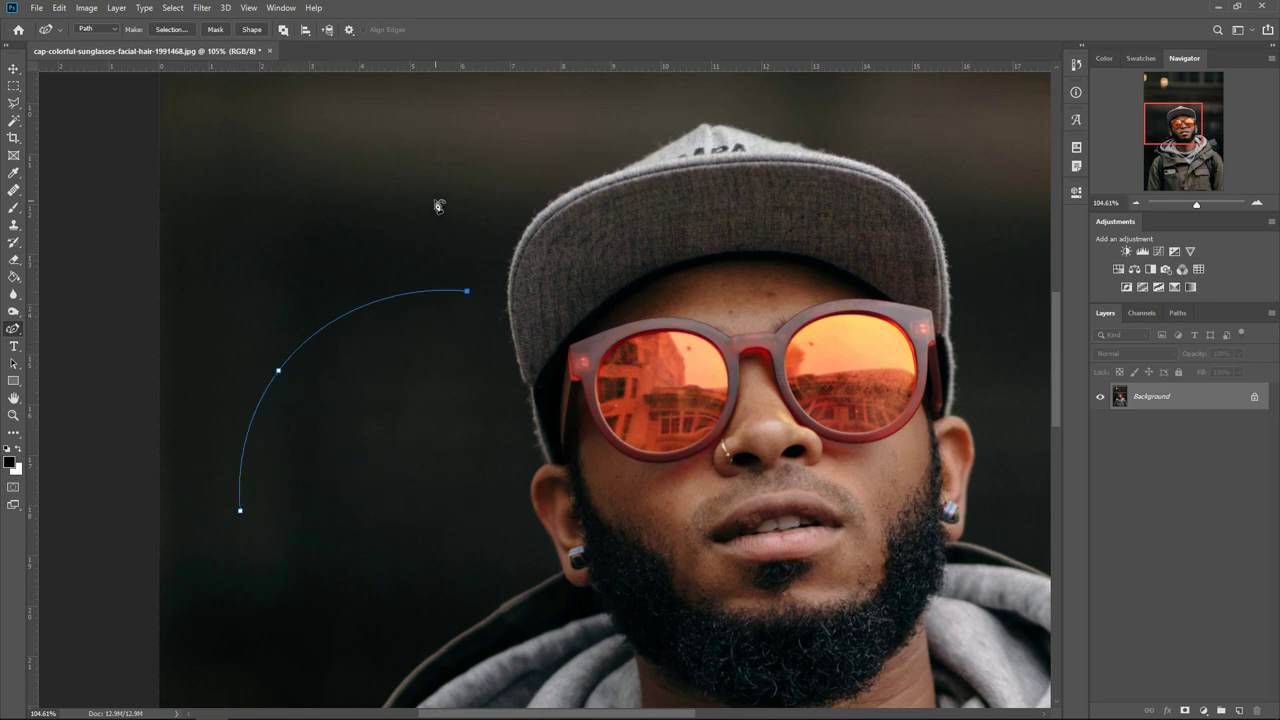
key("ctrl+z")
left_click(257, 129)
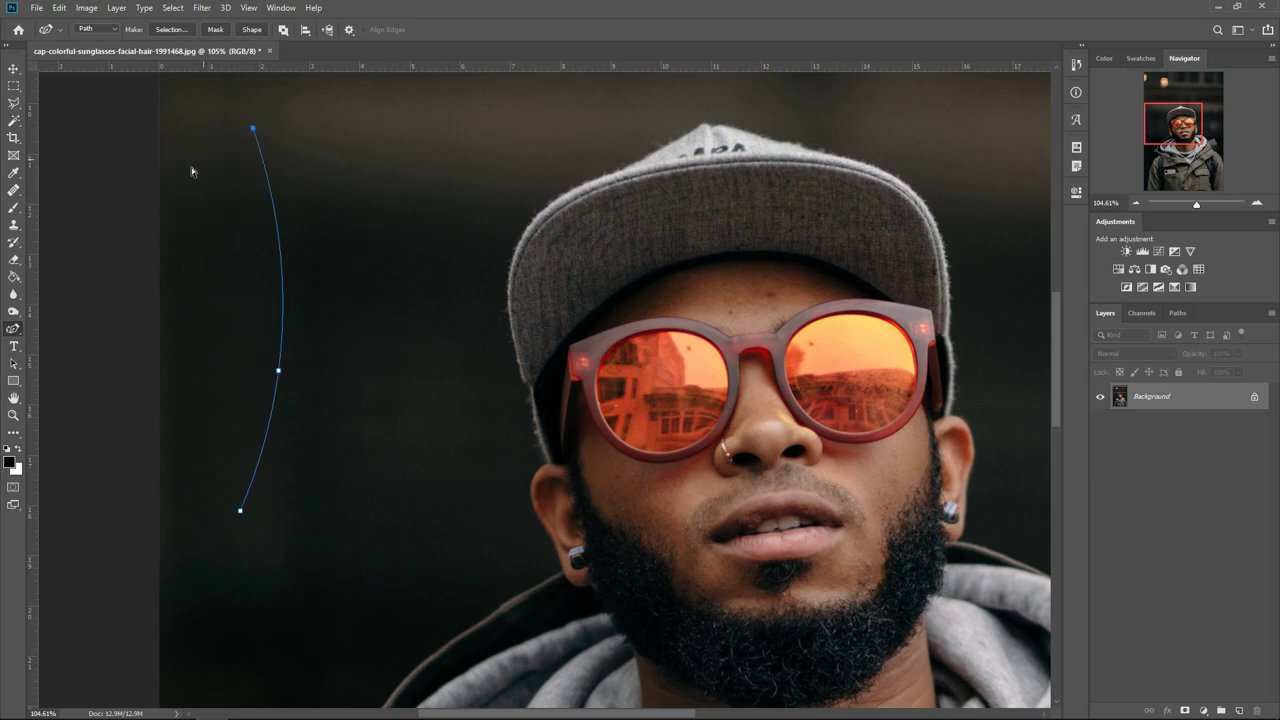
key("ctrl+z")
left_click(163, 335)
key("ctrl+z")
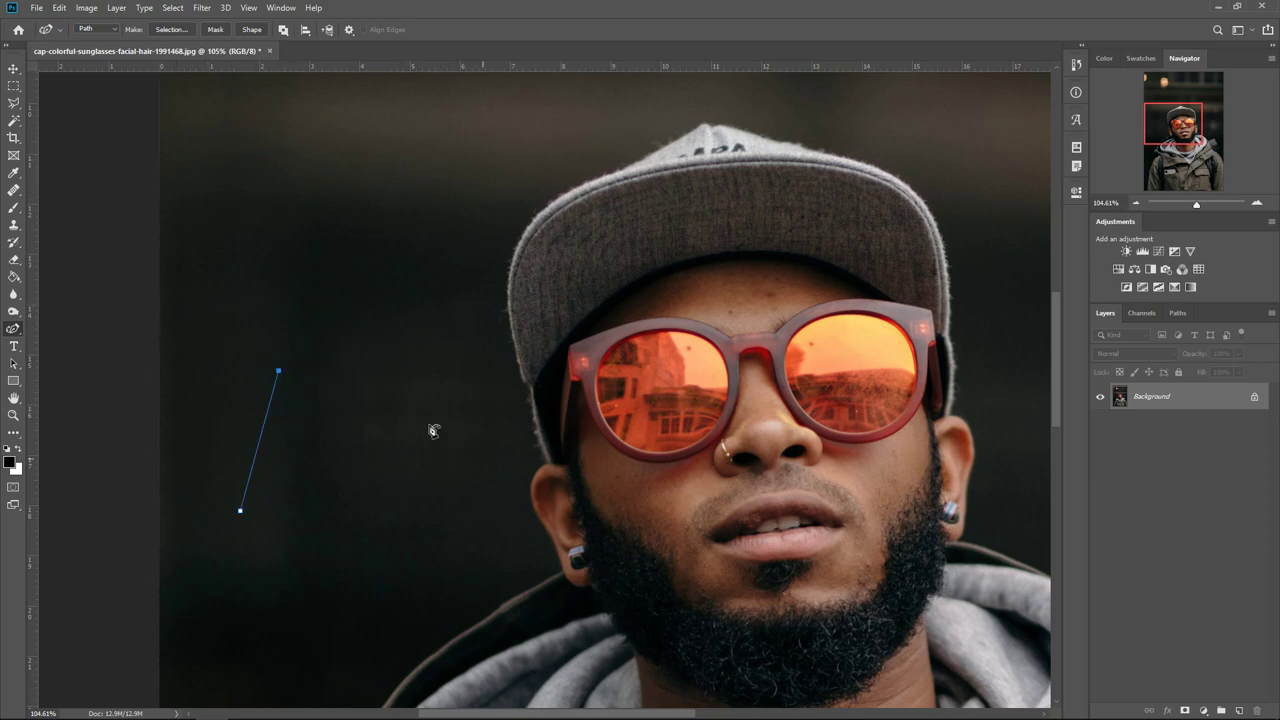
scroll(345, 305, "down", 3)
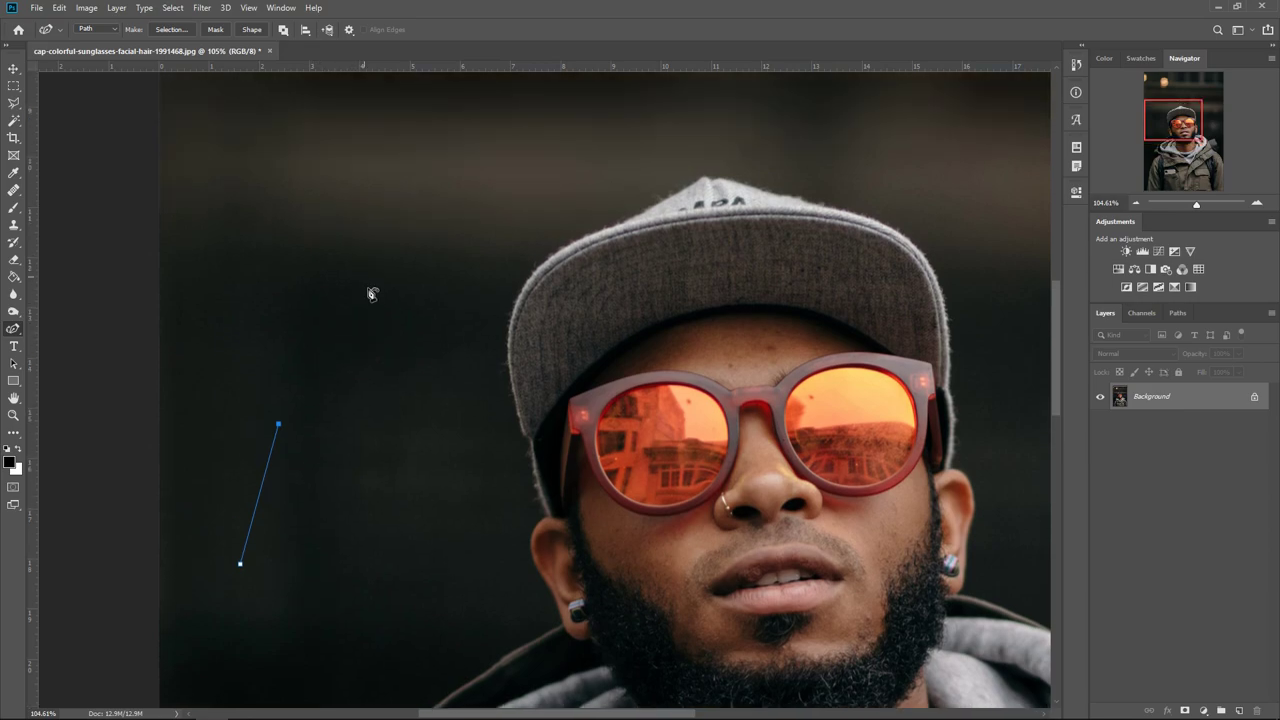
Step: Extend the two-point curvature path up through the dark background in a winding bend, and carry it across above the cap
left_click(343, 300)
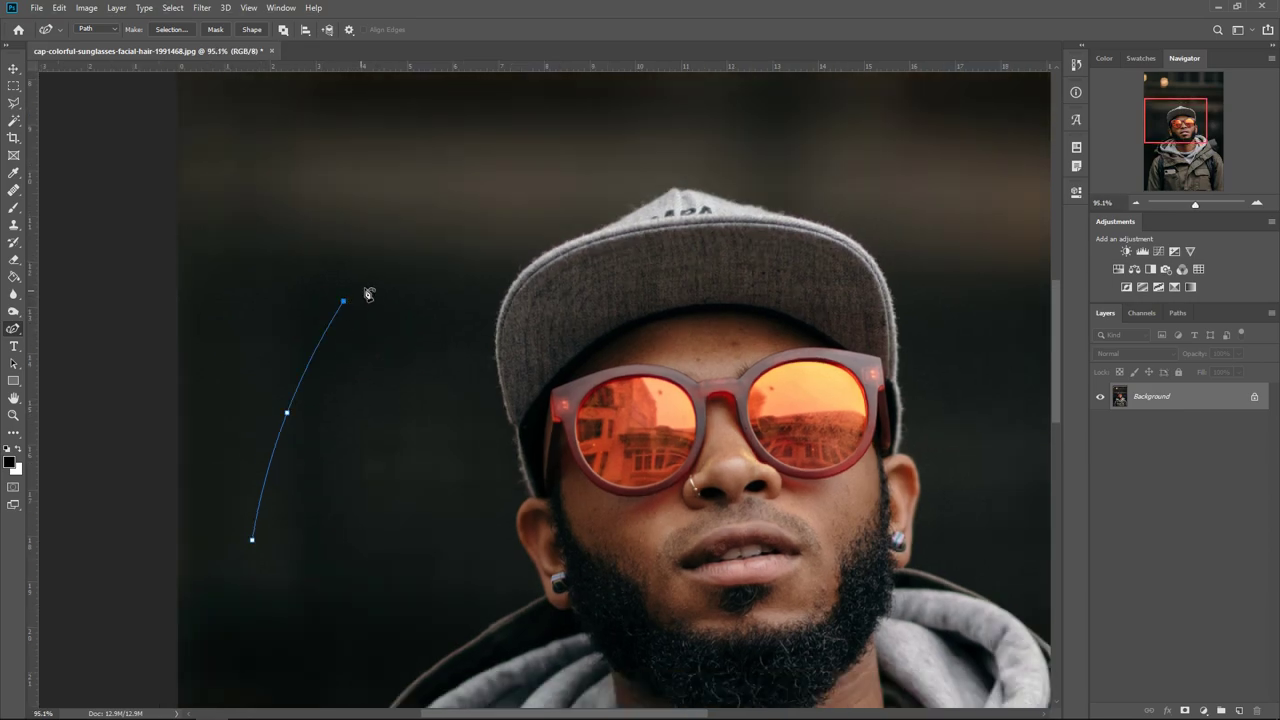
left_click(388, 257)
left_click(420, 193)
left_click(409, 151)
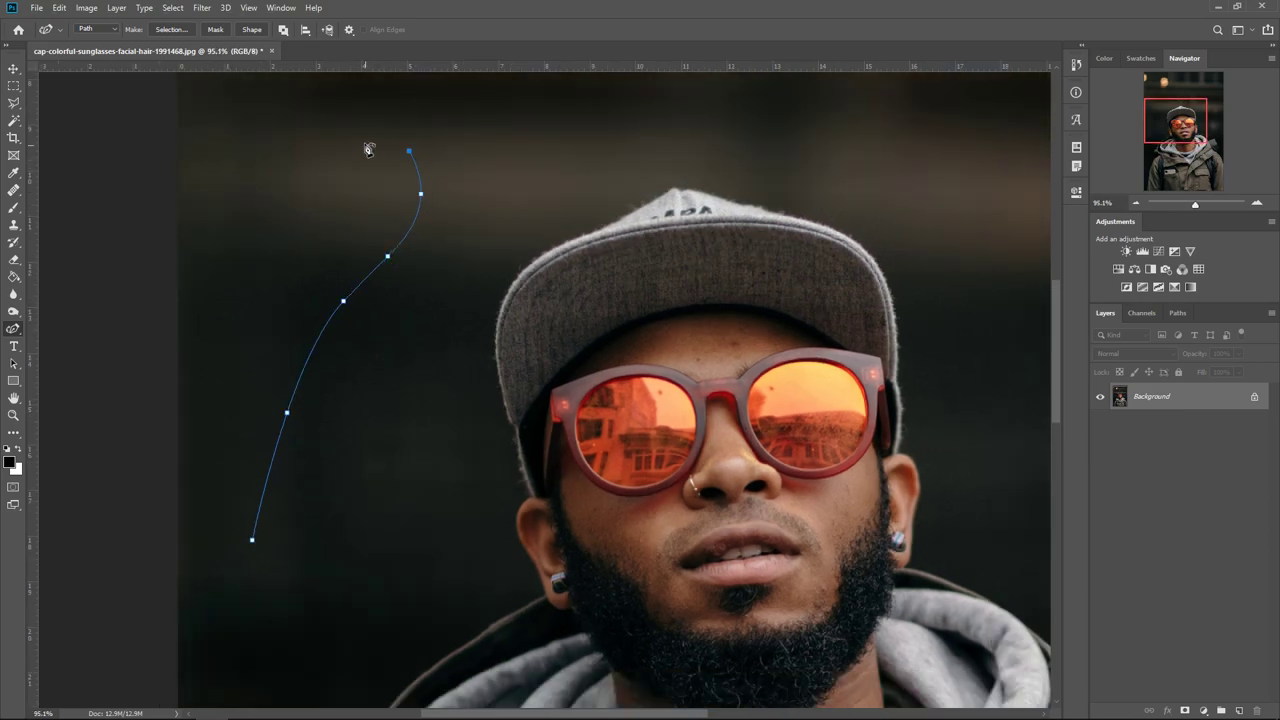
left_click(374, 106)
left_click(445, 91)
left_click(564, 100)
left_click(629, 120)
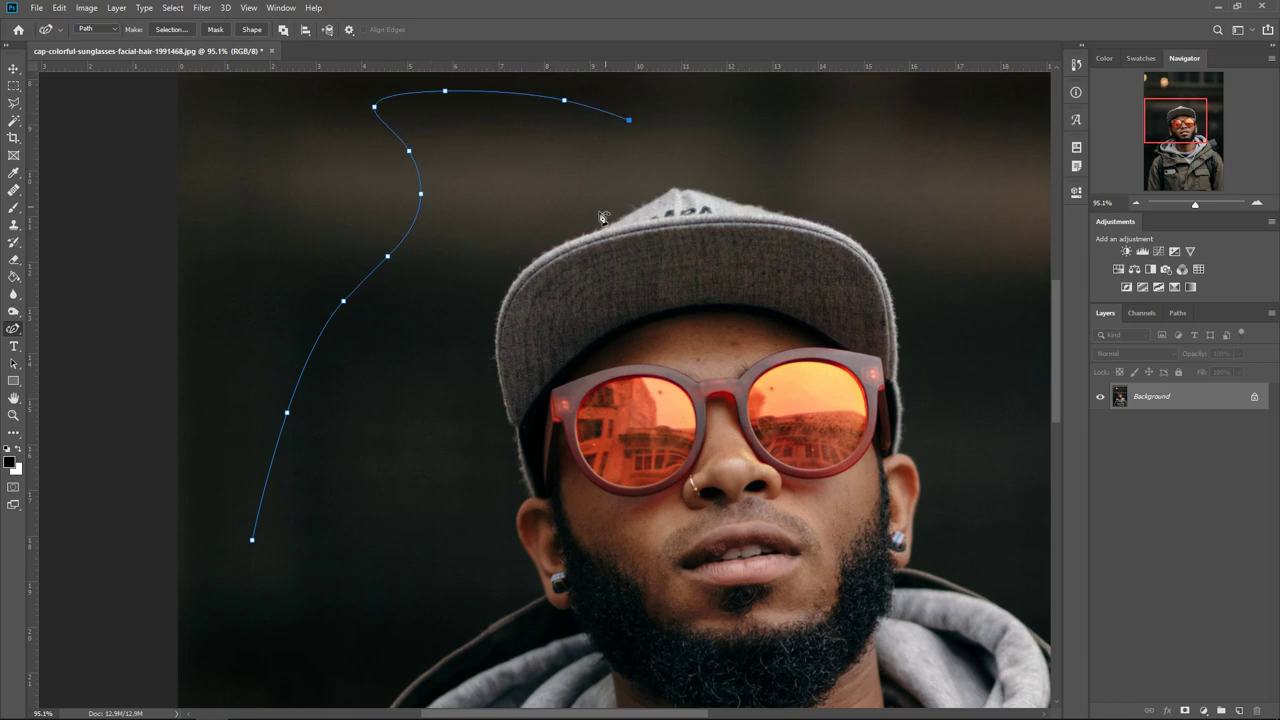
Step: Bring the winding path down past the cap's edge toward its start, and undo it back to the first anchor point
left_click(523, 253)
left_click(445, 307)
left_click(429, 385)
left_click(442, 471)
left_click(373, 528)
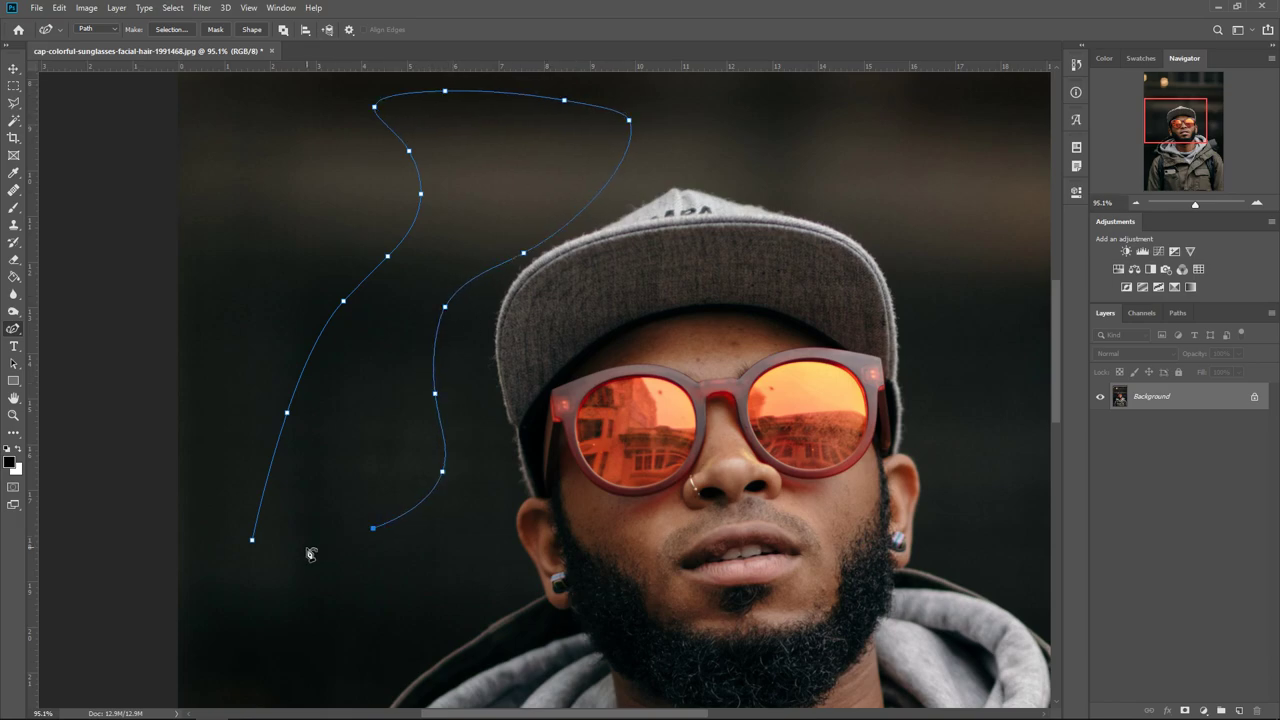
left_click(300, 561)
left_click(289, 594)
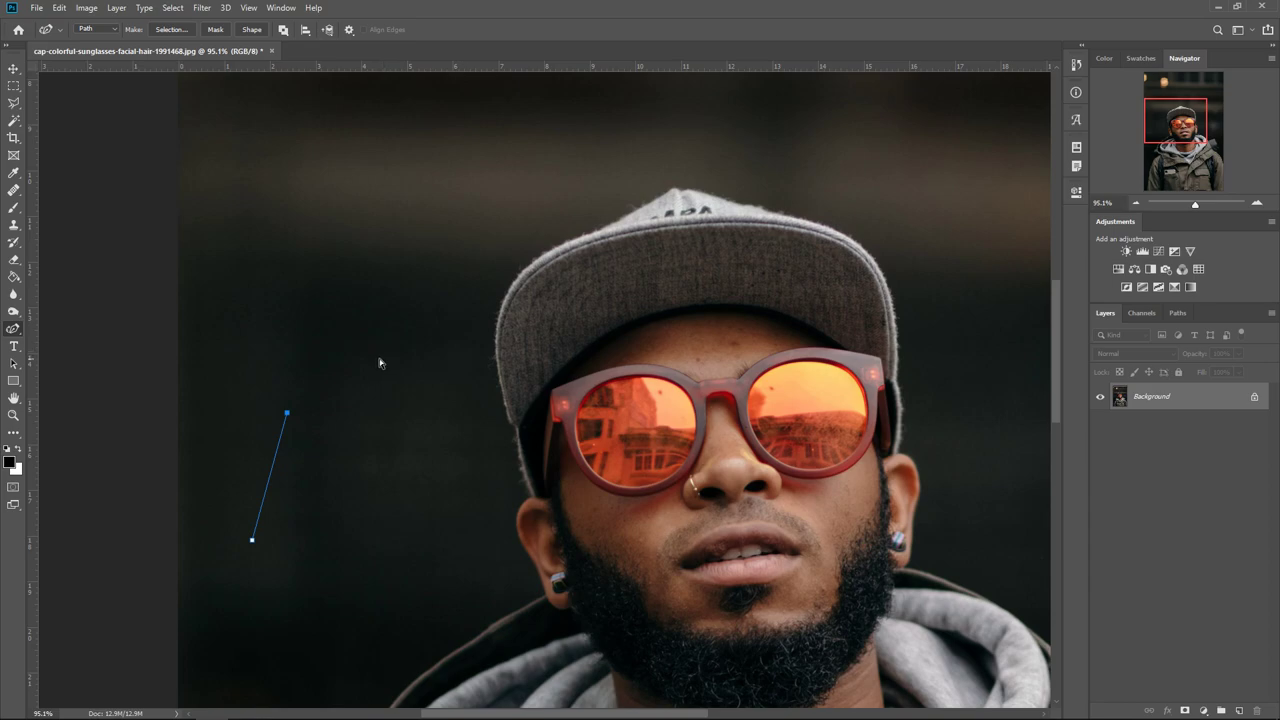
key("ctrl+z")
Step: Place three more anchor points in a rising curve beside the man, and insert another anchor within the last segment
left_click(288, 397)
left_click(321, 311)
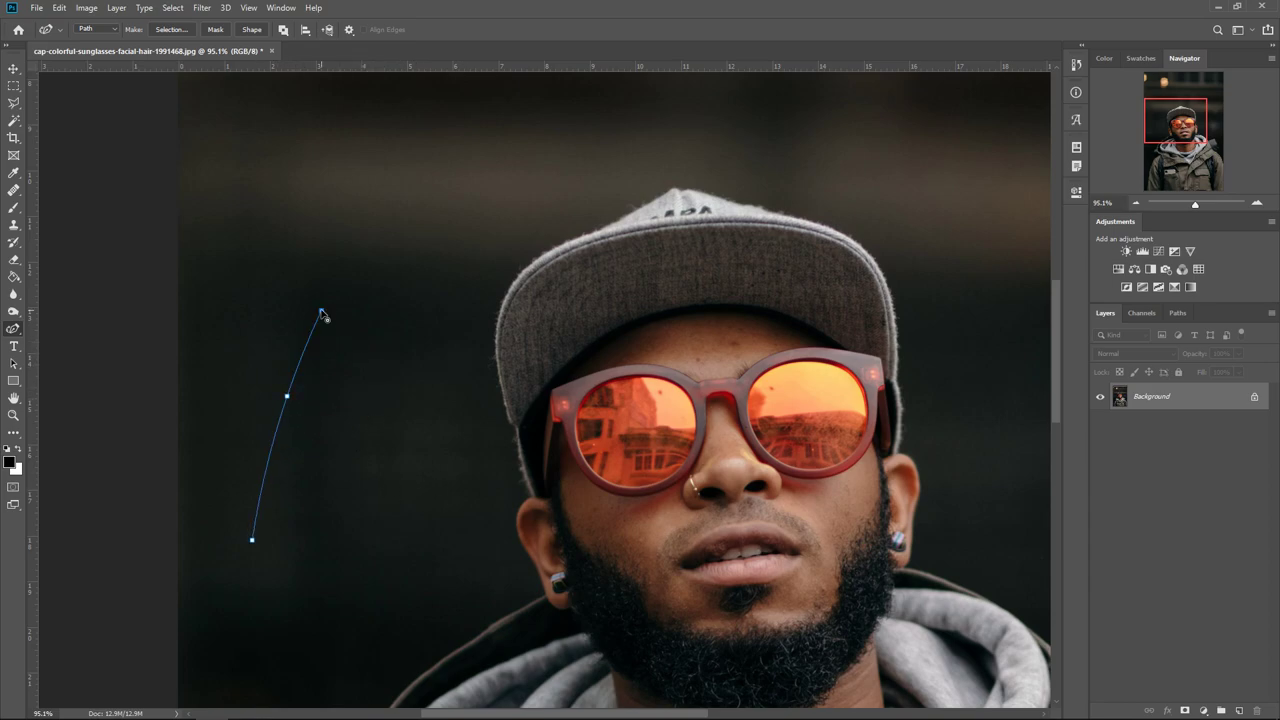
left_click(363, 220)
left_click(342, 269)
right_click(342, 269)
left_click(380, 276)
left_click(342, 268)
mouse_move(345, 272)
left_mouse_down()
mouse_move(330, 262)
mouse_move(366, 277)
mouse_move(346, 266)
left_mouse_up()
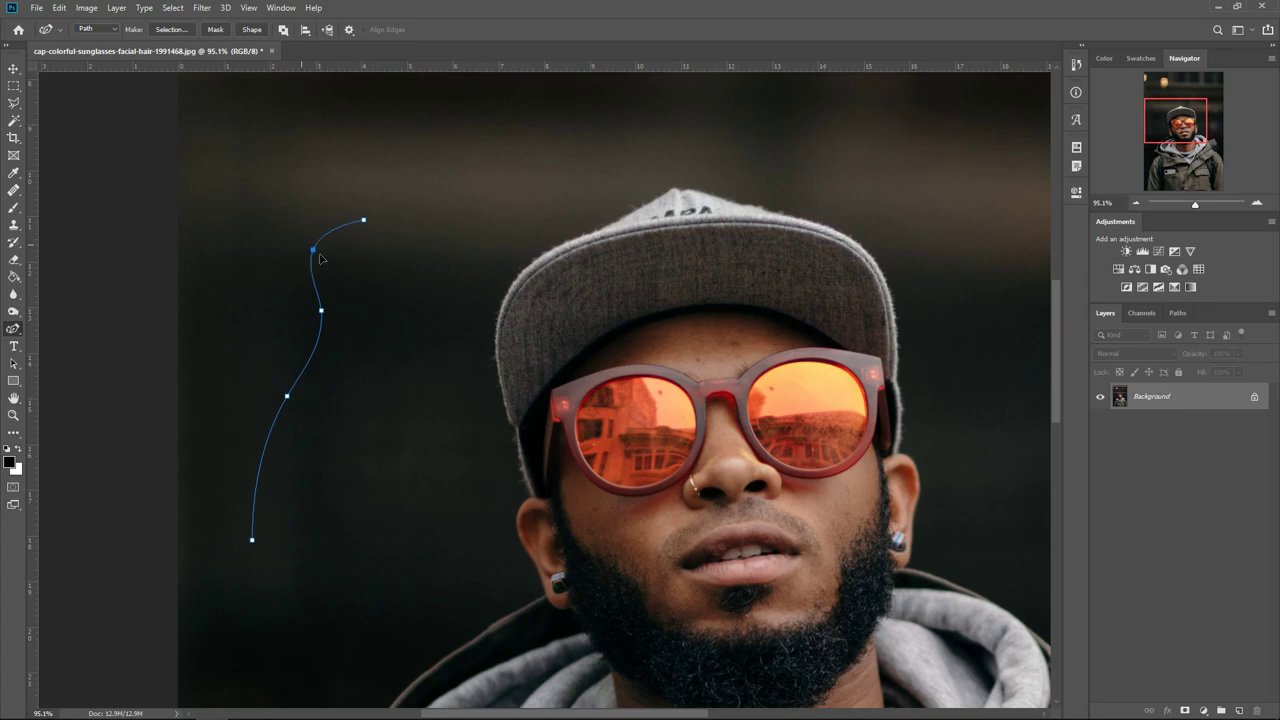
Step: Try moving the inserted anchor point to either side of the curve, and discard the test path
left_click_drag(306, 246, 395, 279)
key("ctrl+z")
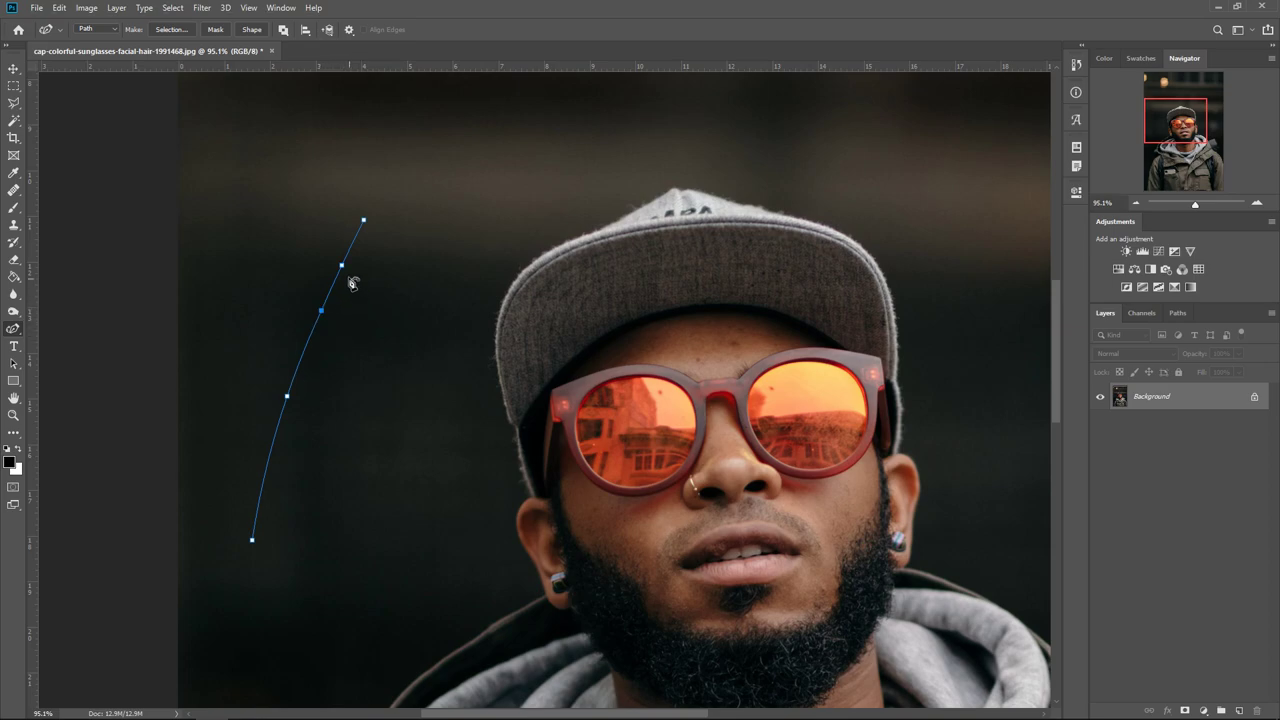
left_click_drag(345, 270, 380, 291)
key("ctrl+z")
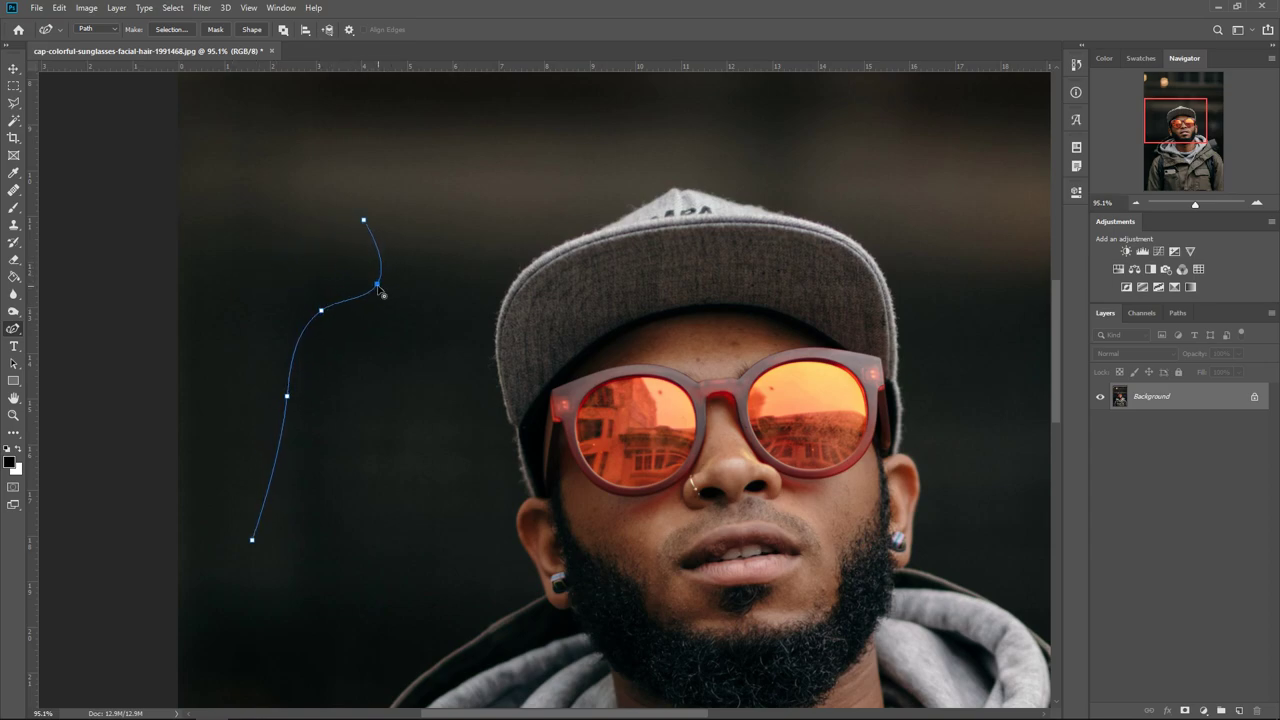
key("Escape")
Step: Start a new Curvature Pen path with anchor points along the upper inner rim of the left sunglasses lens
scroll(600, 323, "up", 1)
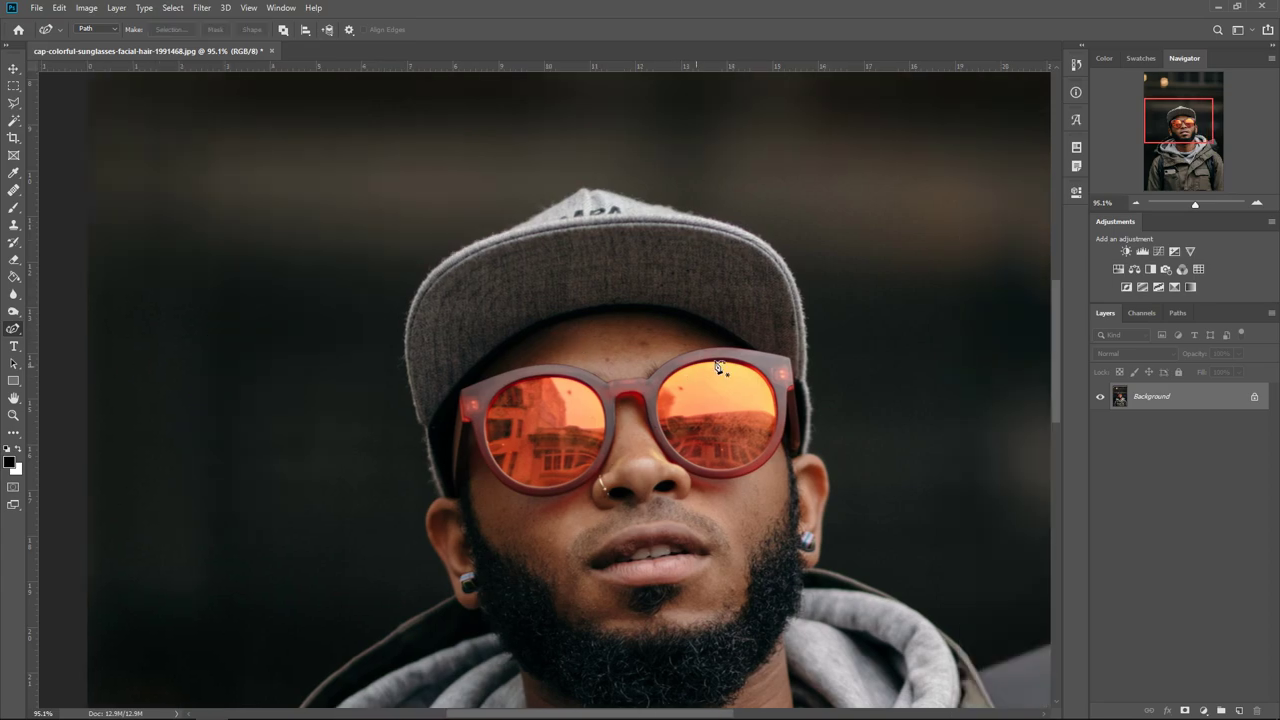
scroll(940, 445, "up", 1)
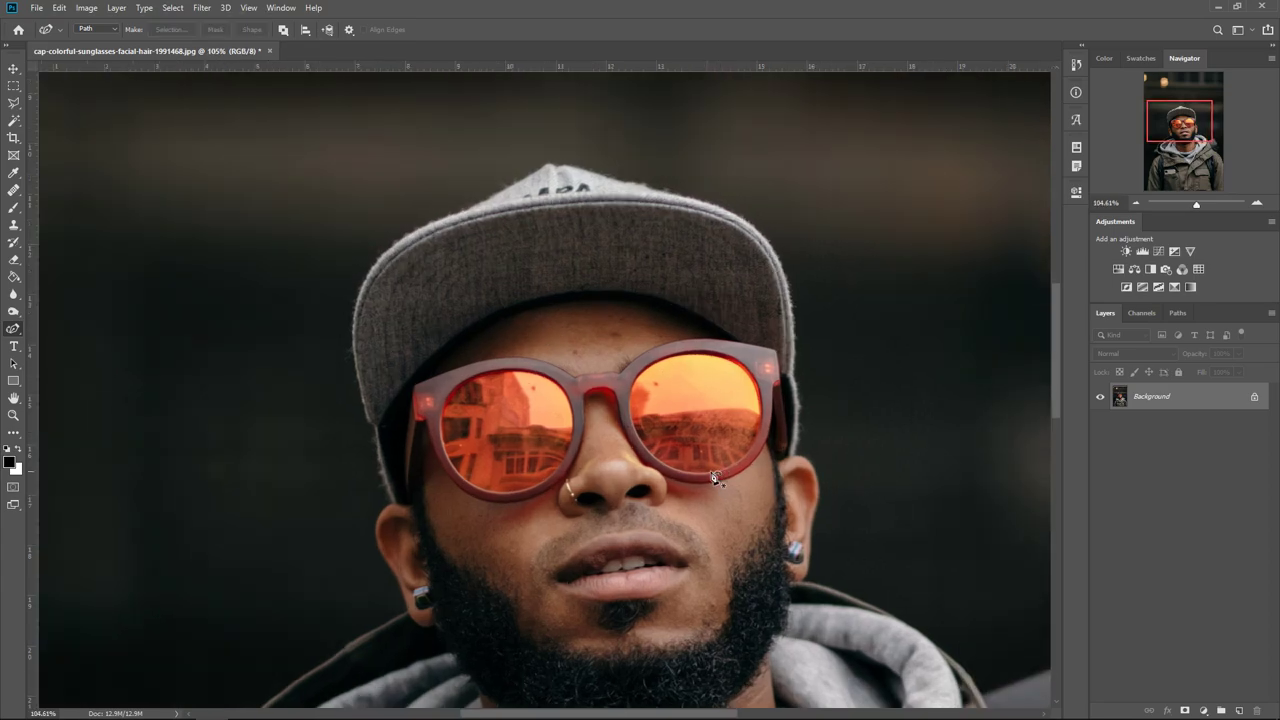
scroll(765, 450, "up", 1)
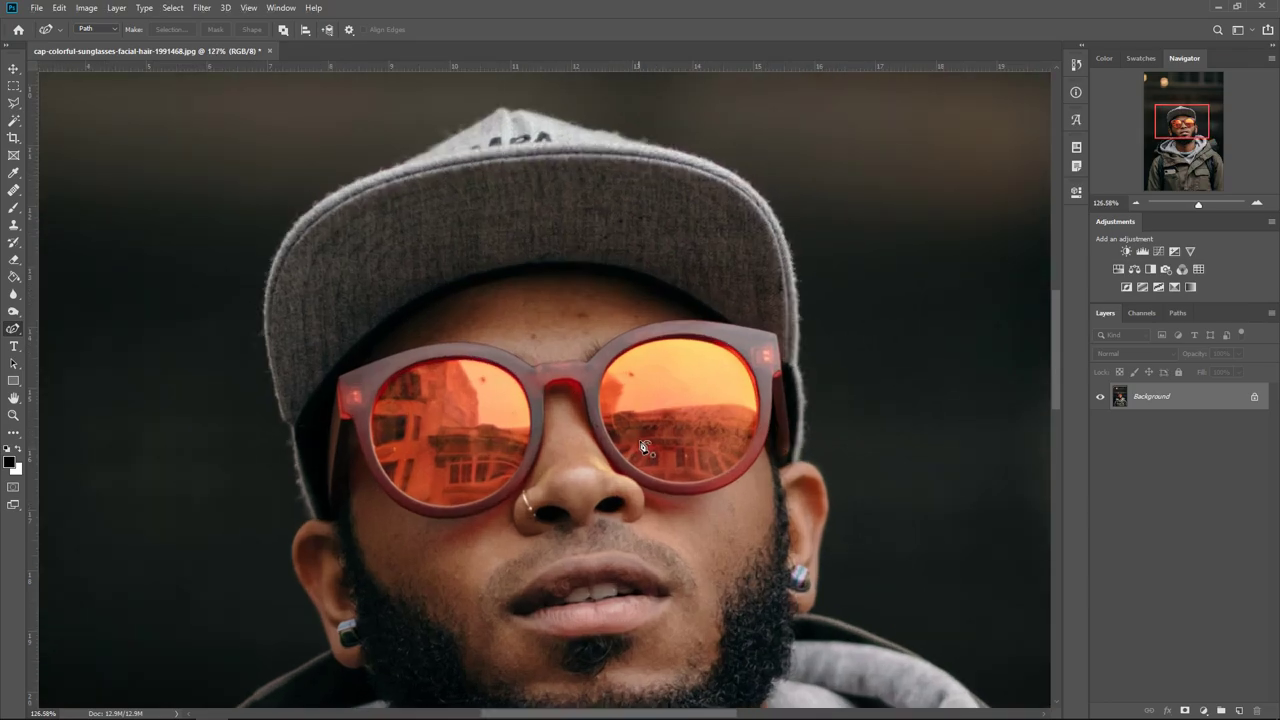
scroll(741, 476, "up", 1)
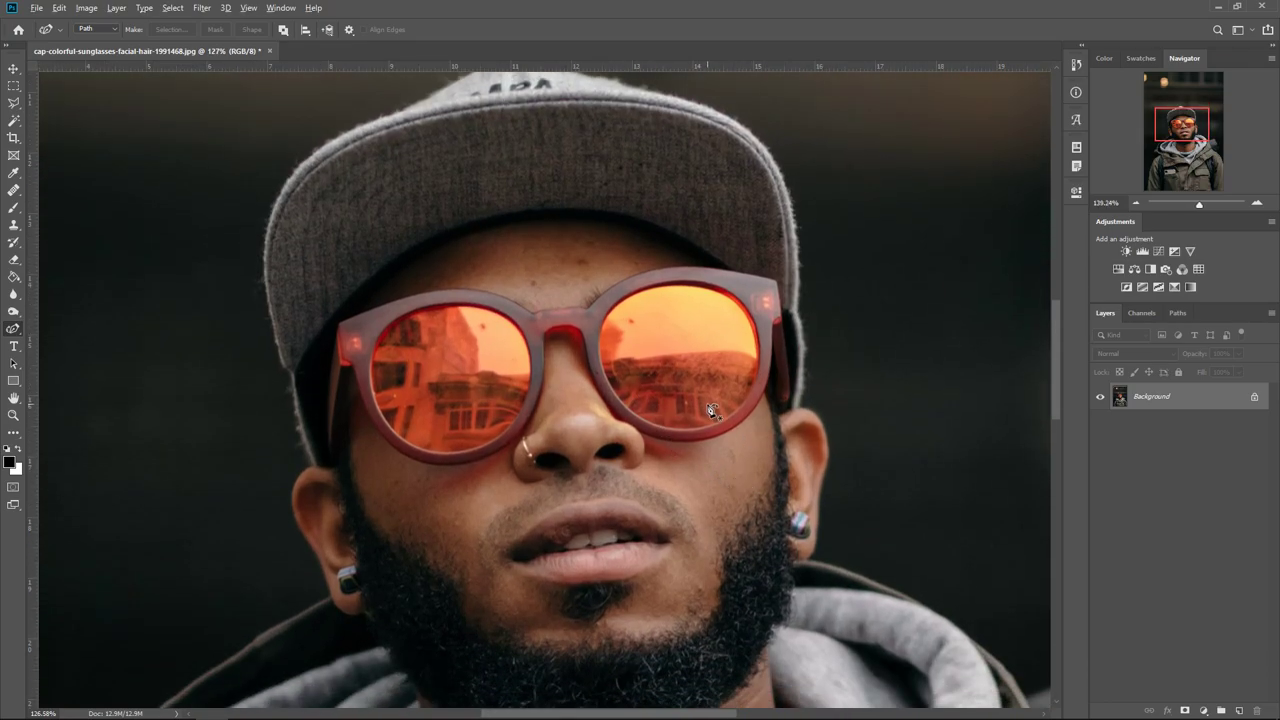
scroll(712, 408, "up", 1)
scroll(603, 380, "up", 1)
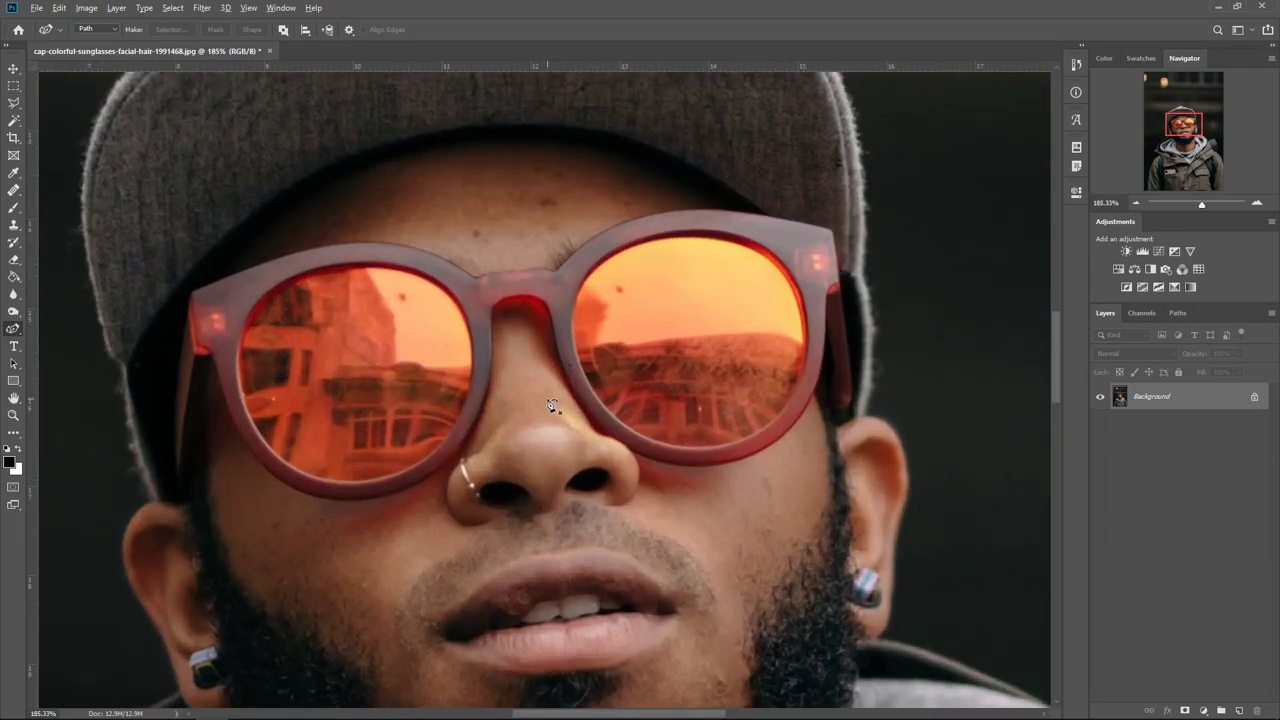
scroll(556, 406, "down", 1)
scroll(556, 406, "down", 1)
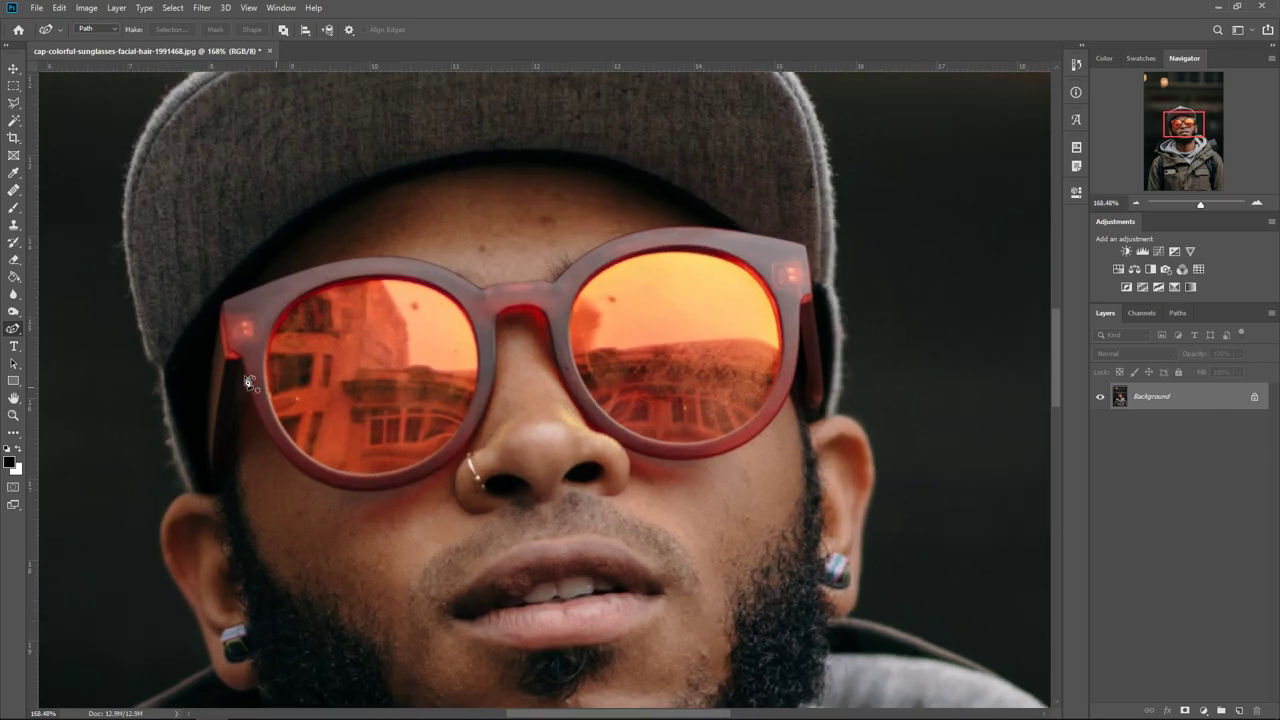
scroll(377, 368, "up", 1)
scroll(443, 342, "up", 1)
scroll(443, 342, "up", 1)
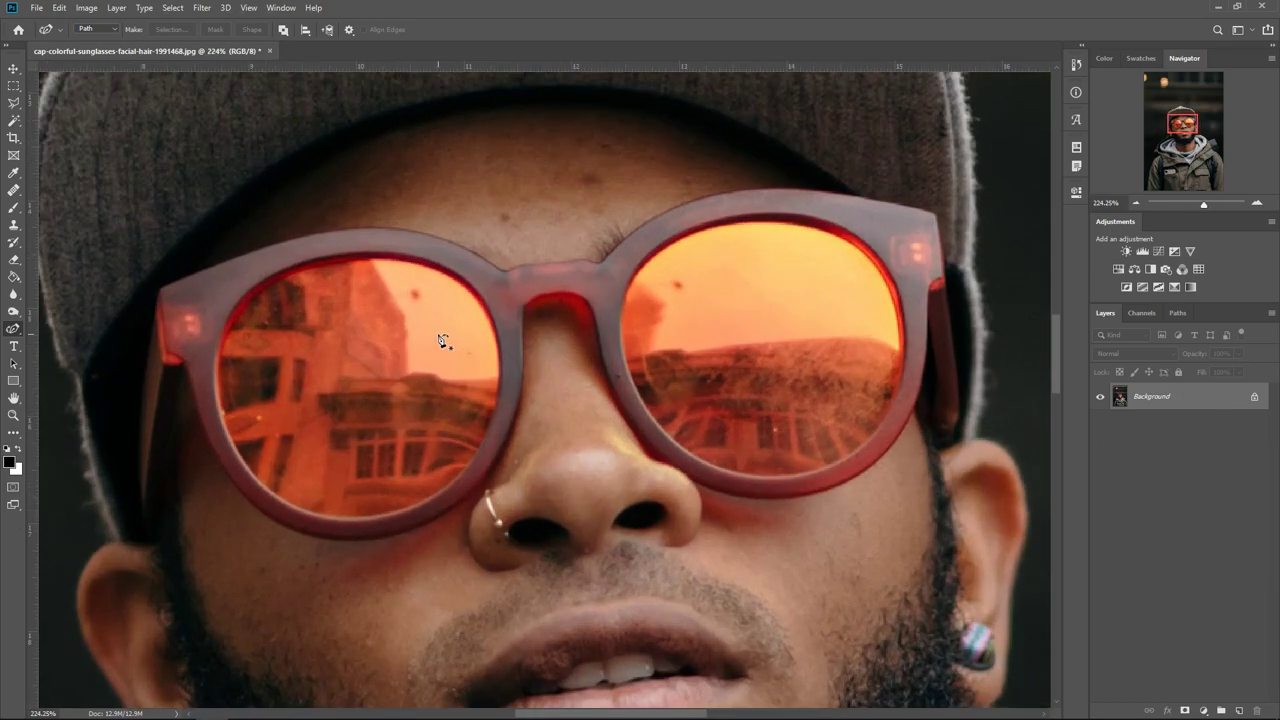
scroll(300, 360, "up", 1)
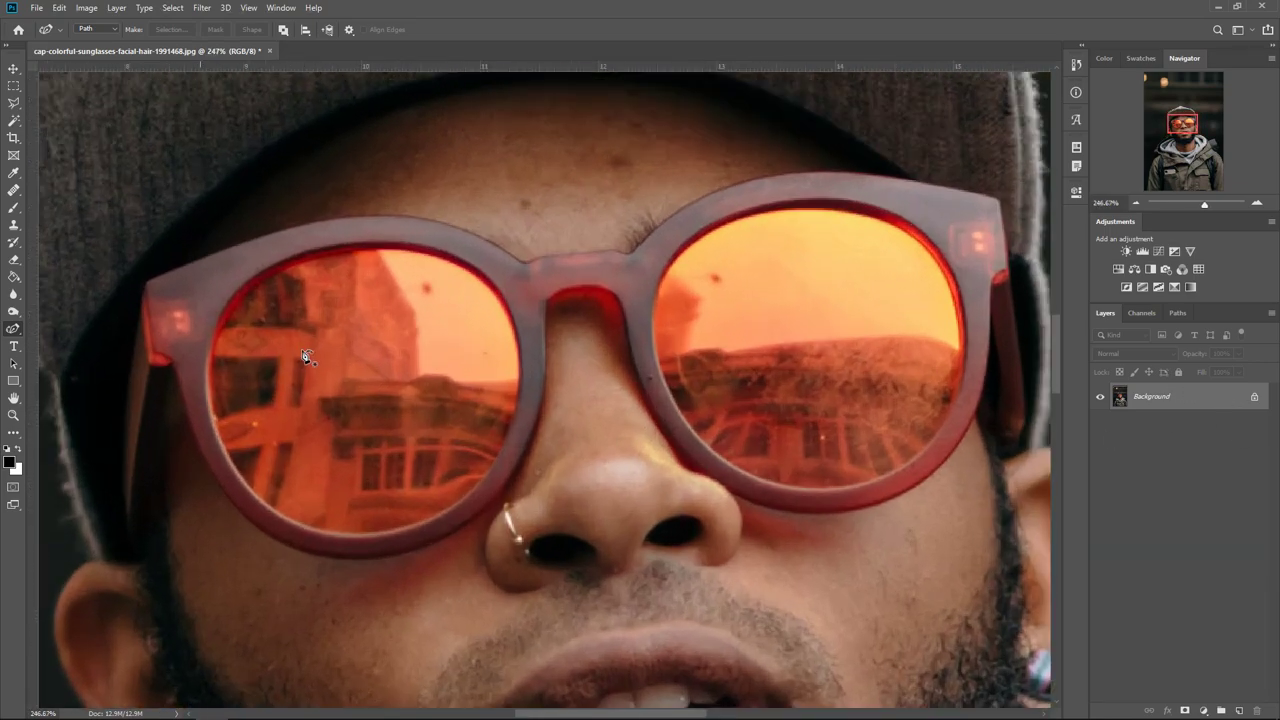
left_click(254, 279)
left_click(439, 253)
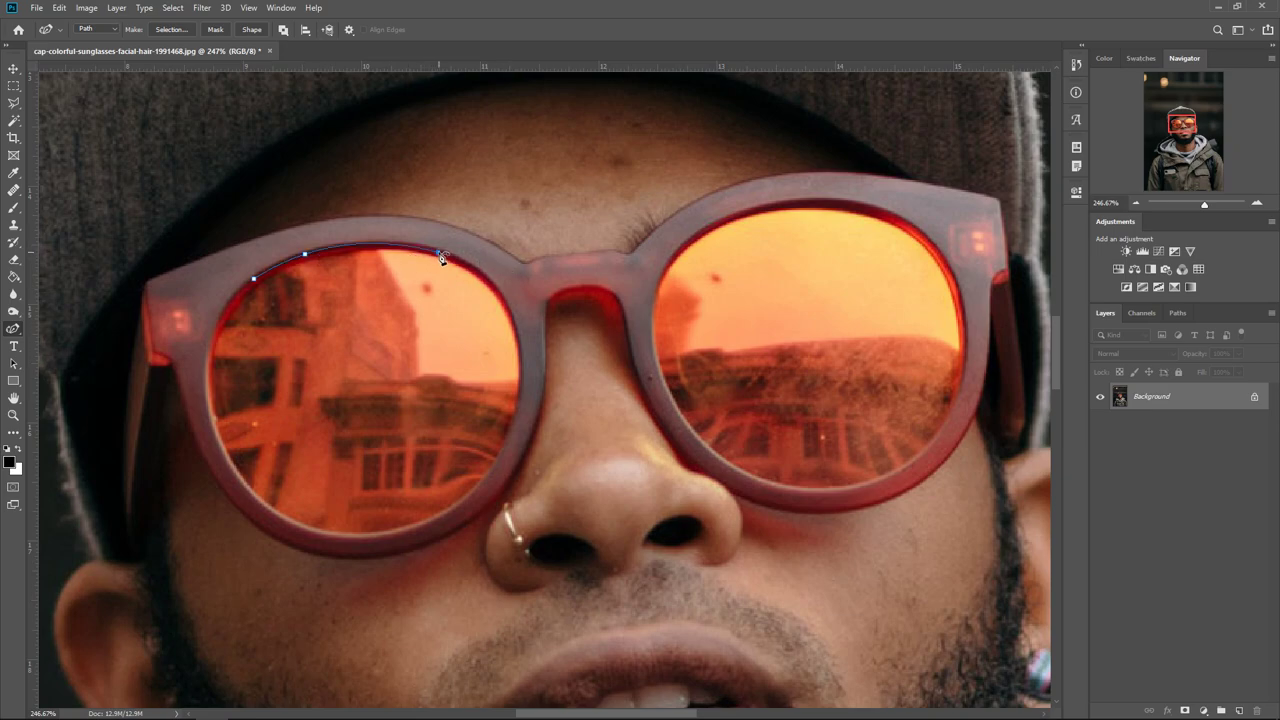
left_click(515, 323)
key("ctrl+z")
Step: Continue the curvature path around the left lens's lower and outer rim, and close it at the starting anchor
left_click(508, 436)
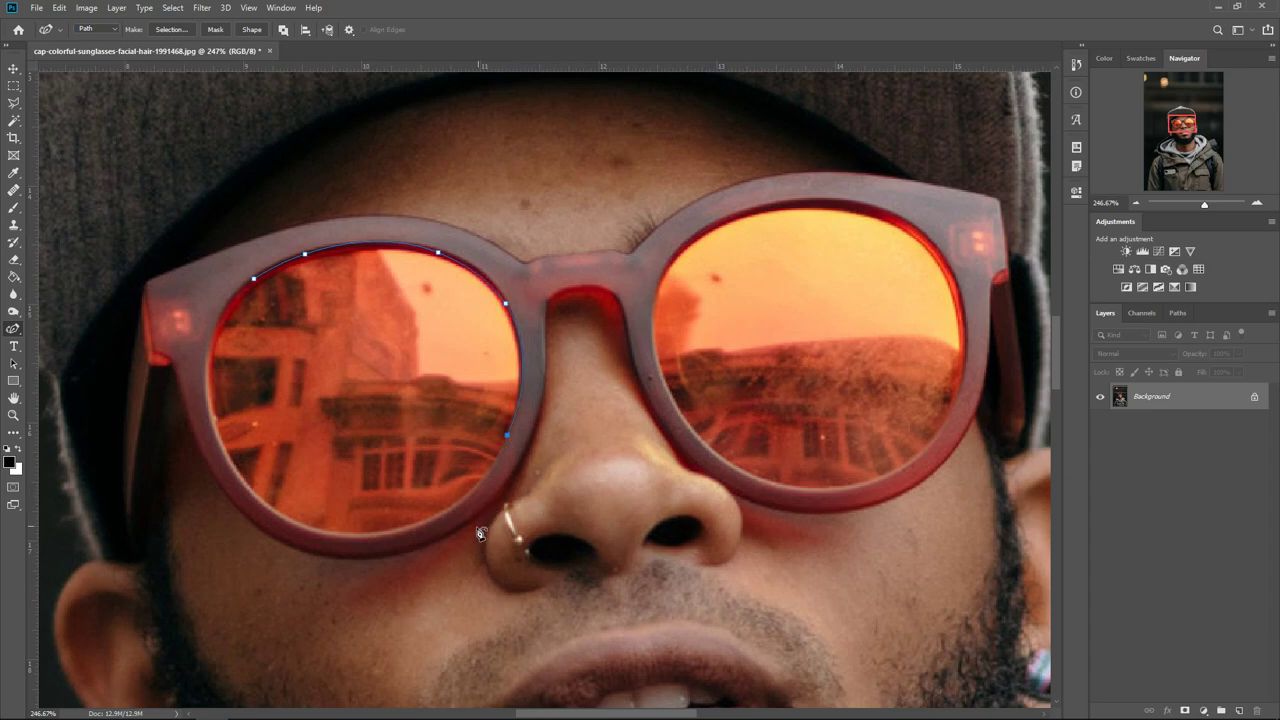
left_click(417, 523)
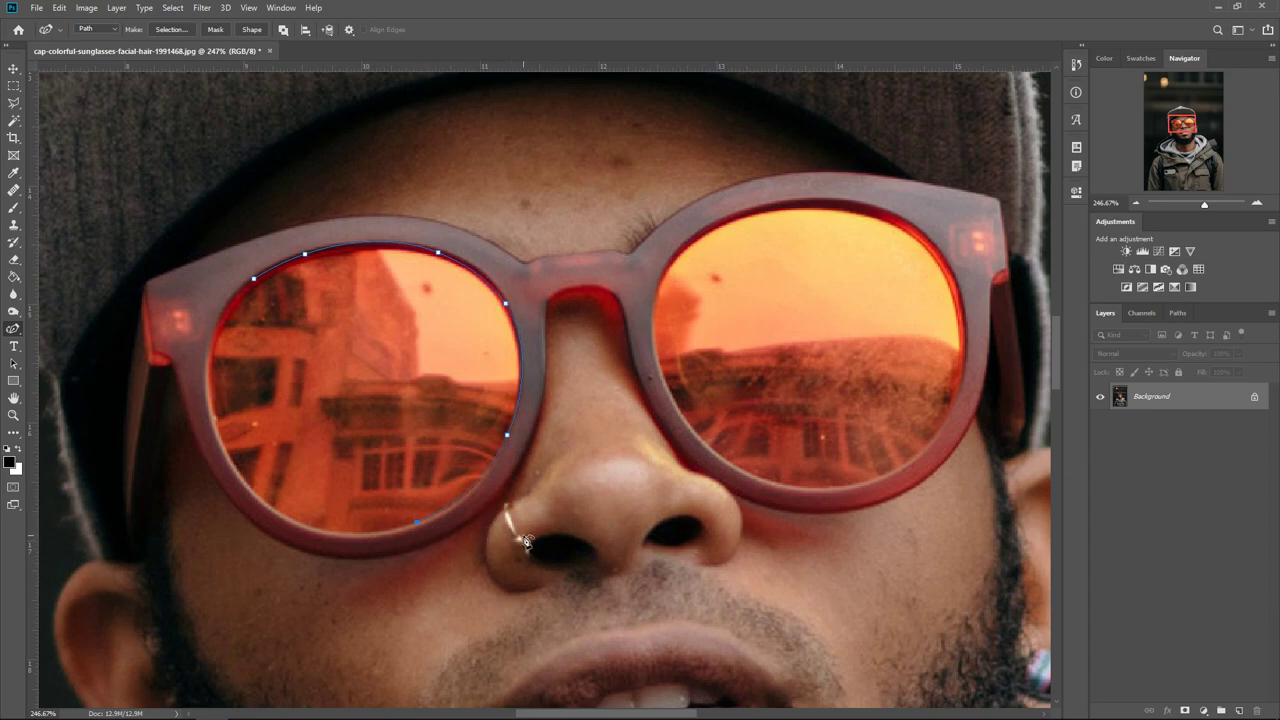
left_click(253, 490)
left_click(208, 368)
left_click(256, 284)
Step: Fit the closed path to the left lens's upper rim by adding and repositioning anchor points along the curve
left_click(302, 256, "ctrl")
scroll(170, 355, "up", 2)
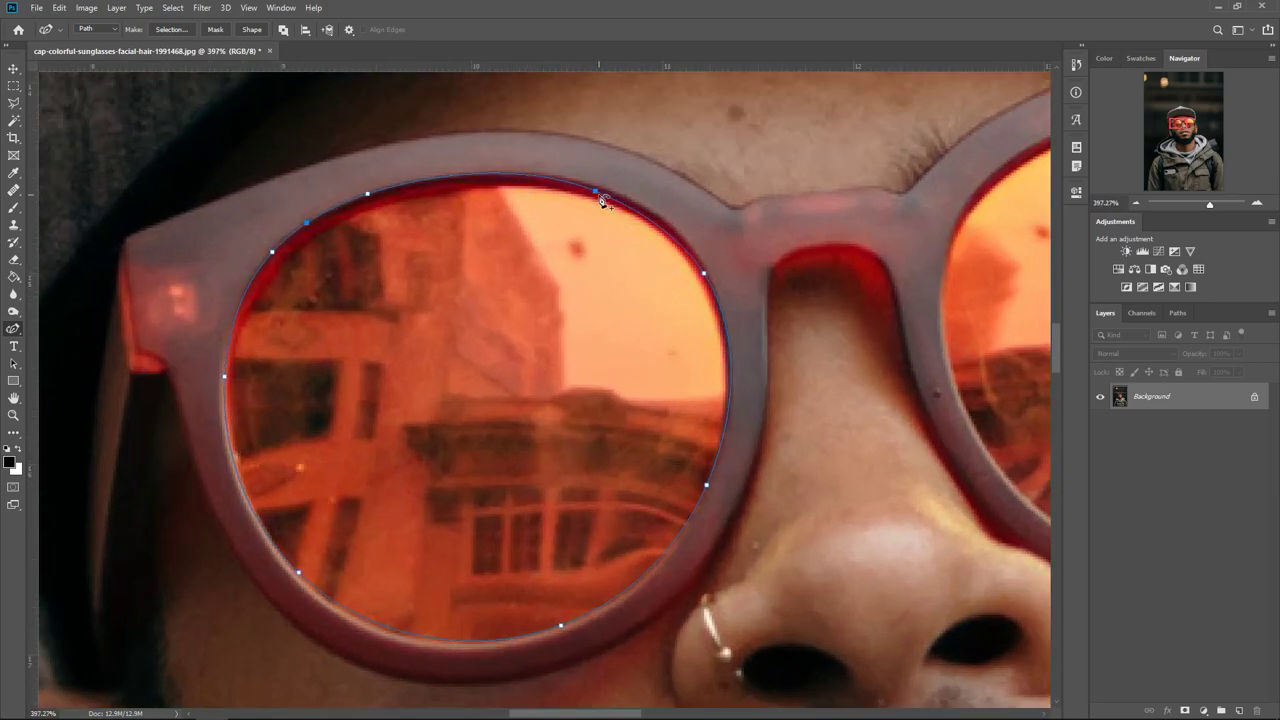
left_click_drag(596, 191, 646, 212)
left_click_drag(545, 181, 547, 180)
left_click(545, 178)
scroll(710, 357, "down", 1)
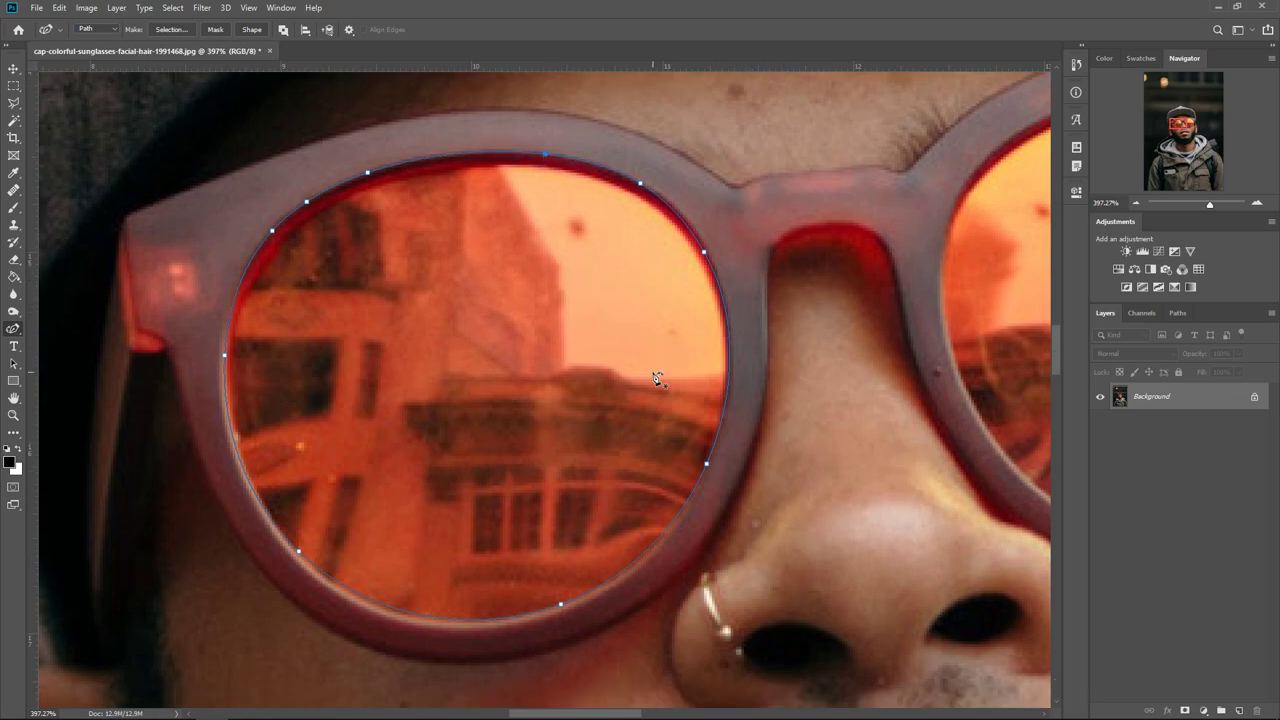
Step: Add anchor points along the nose side and lower rim of the left lens to tighten the path's fit
left_click(680, 214)
key("ctrl+z")
scroll(614, 334, "down", 3)
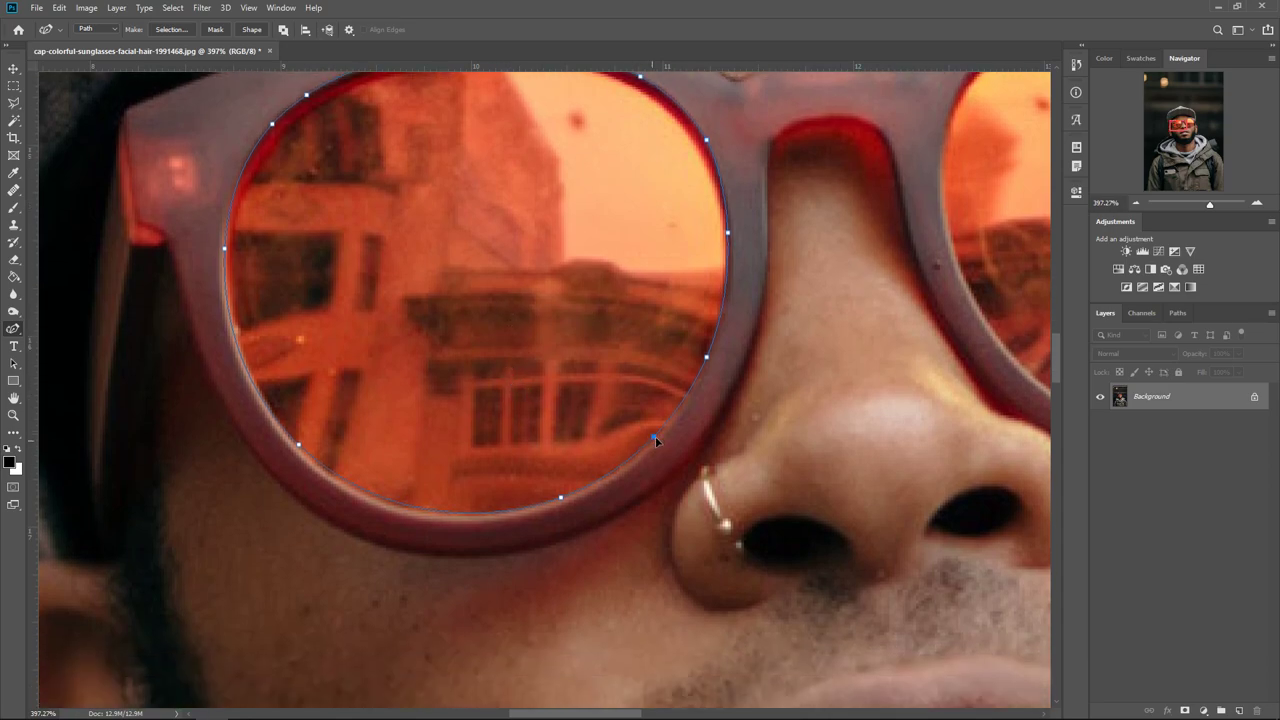
scroll(657, 441, "down", 2)
Step: Trace the right lens's inner rim with a second closed curvature path, and fine-tune its lower anchor point
left_click_drag(684, 714, 708, 714)
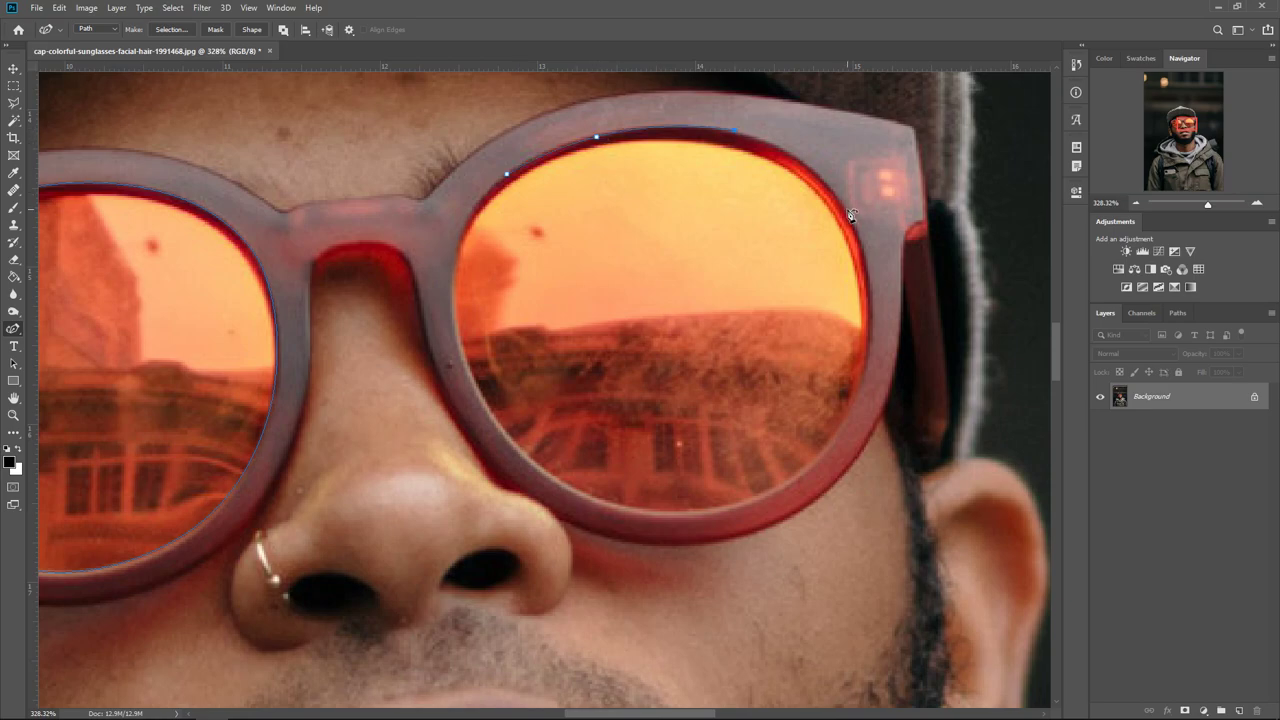
scroll(872, 320, "down", 1)
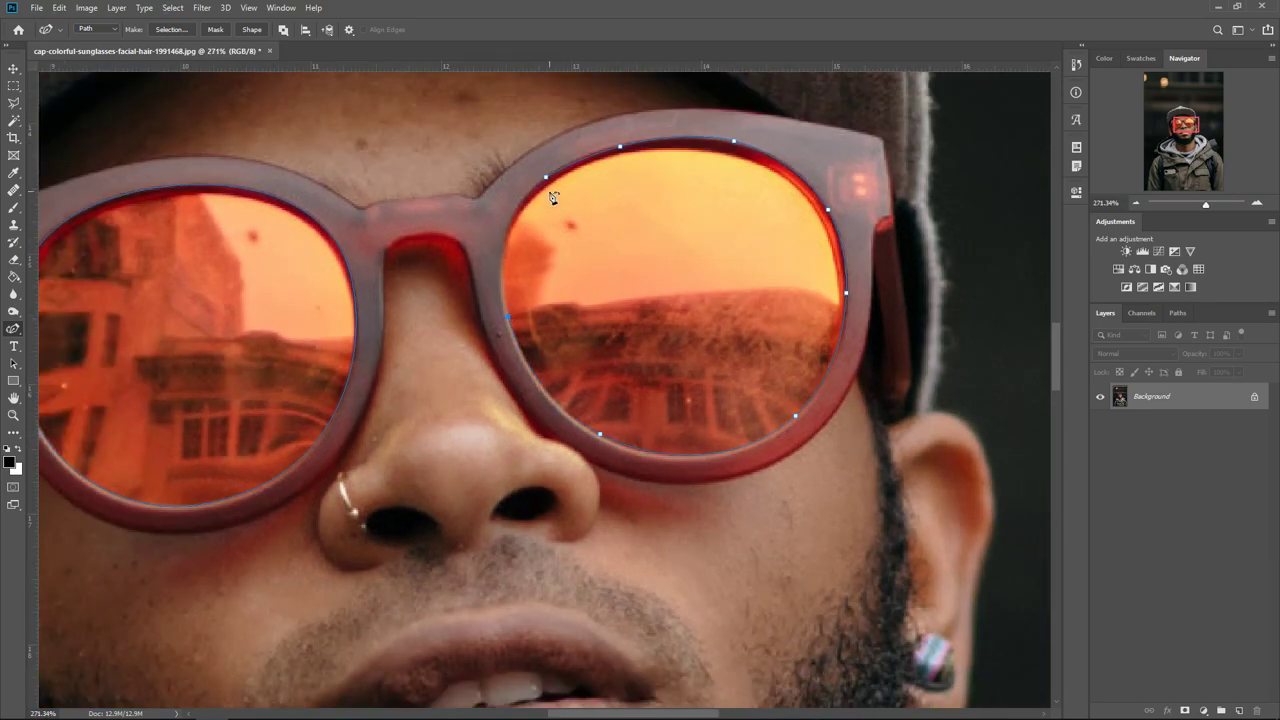
left_click_drag(600, 434, 604, 438)
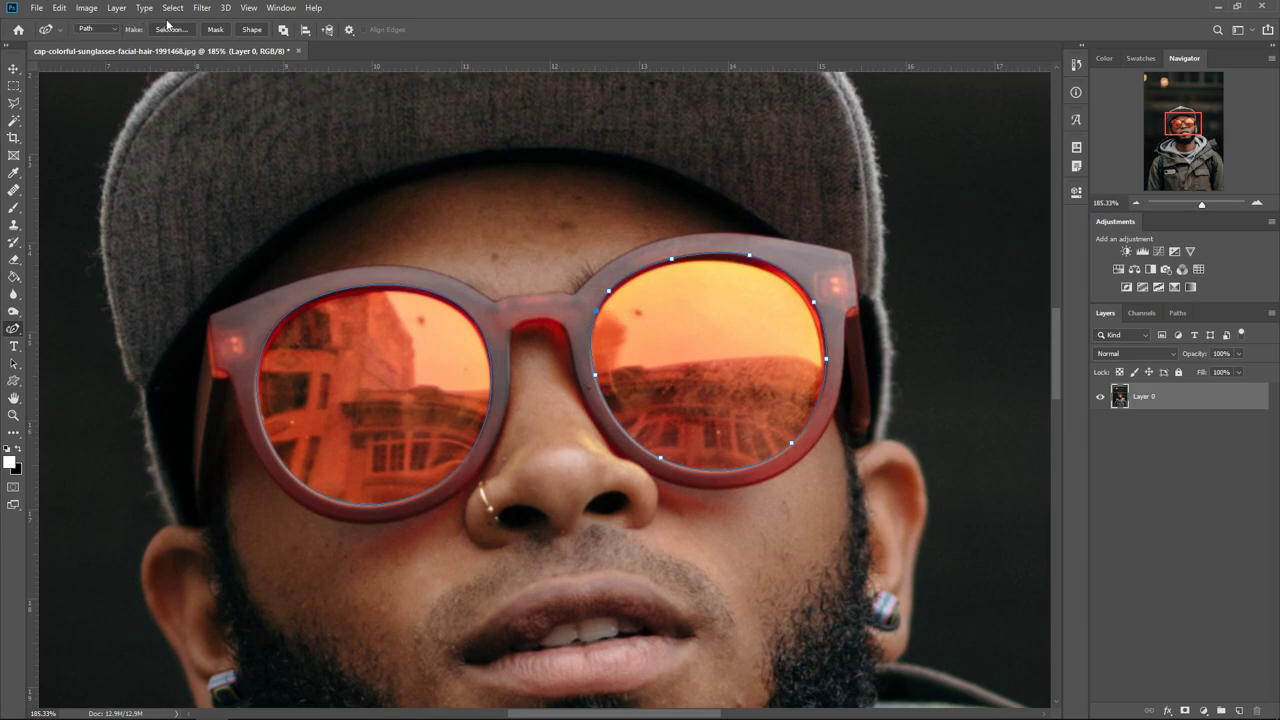
Step: Turn the two lens paths into a white shape layer, and convert that layer to a frame named glasses
left_click(250, 30)
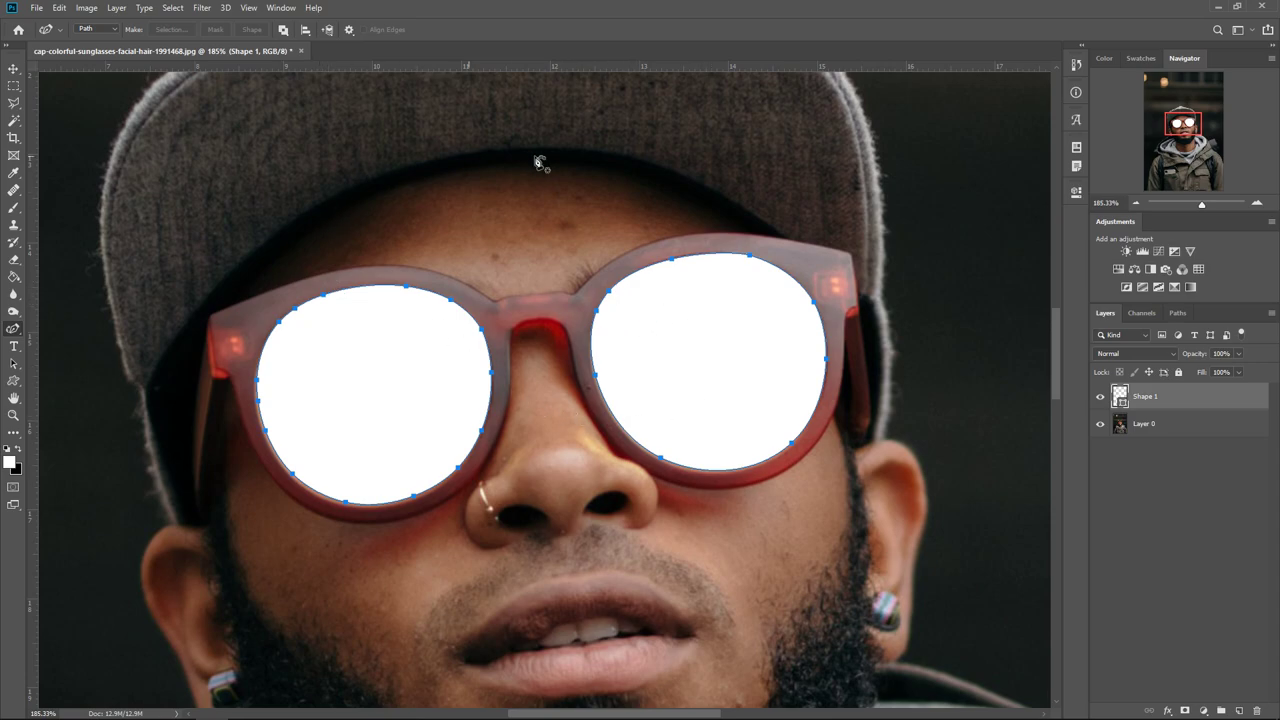
scroll(720, 377, "down", 2)
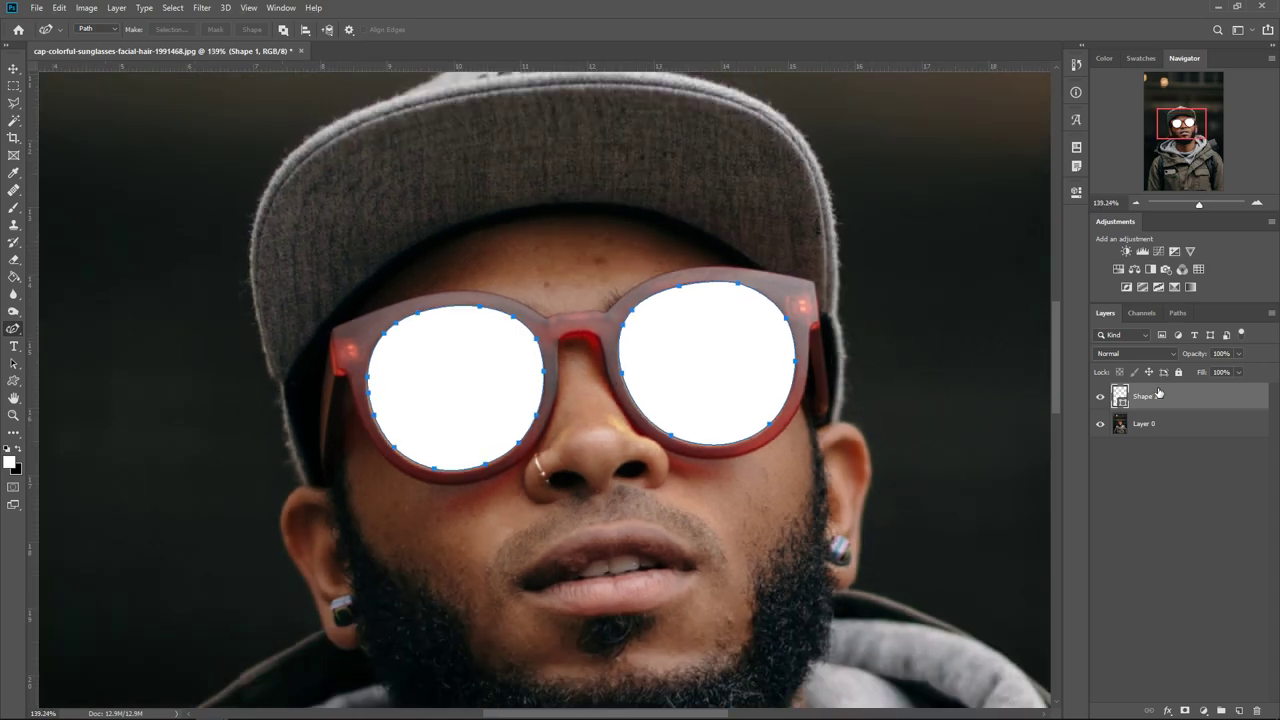
right_click(1160, 401)
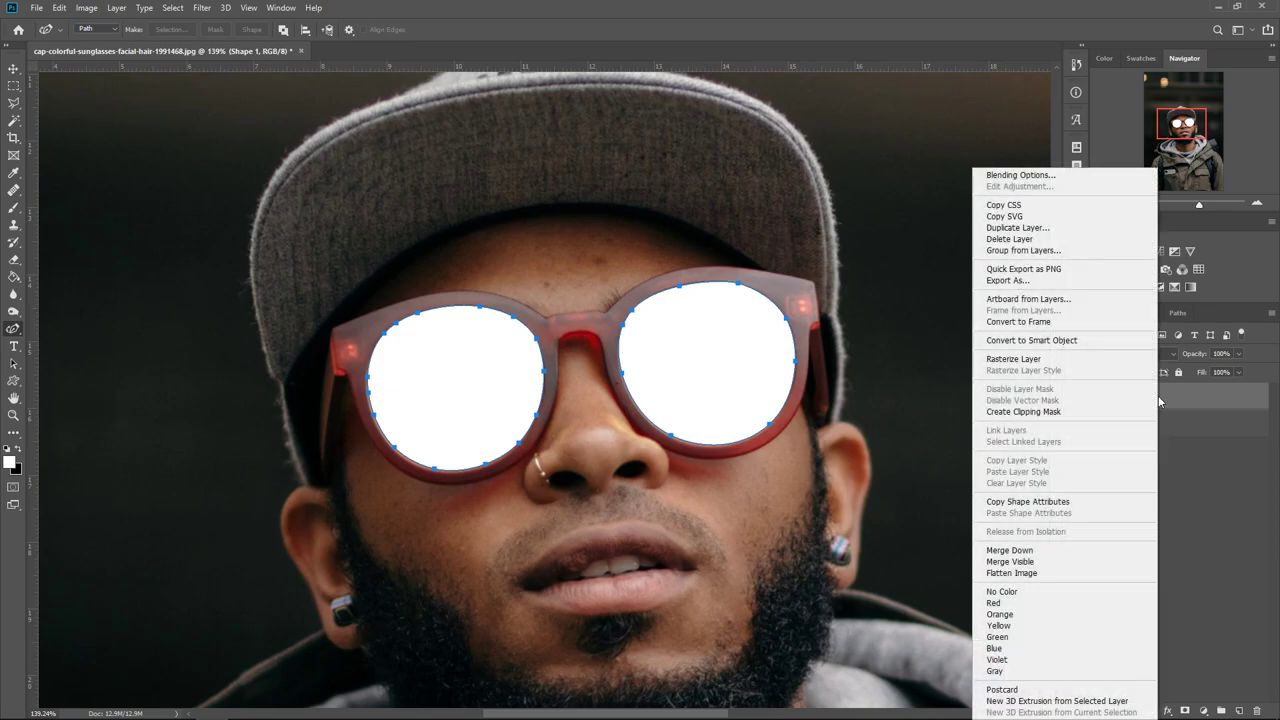
left_click(1060, 322)
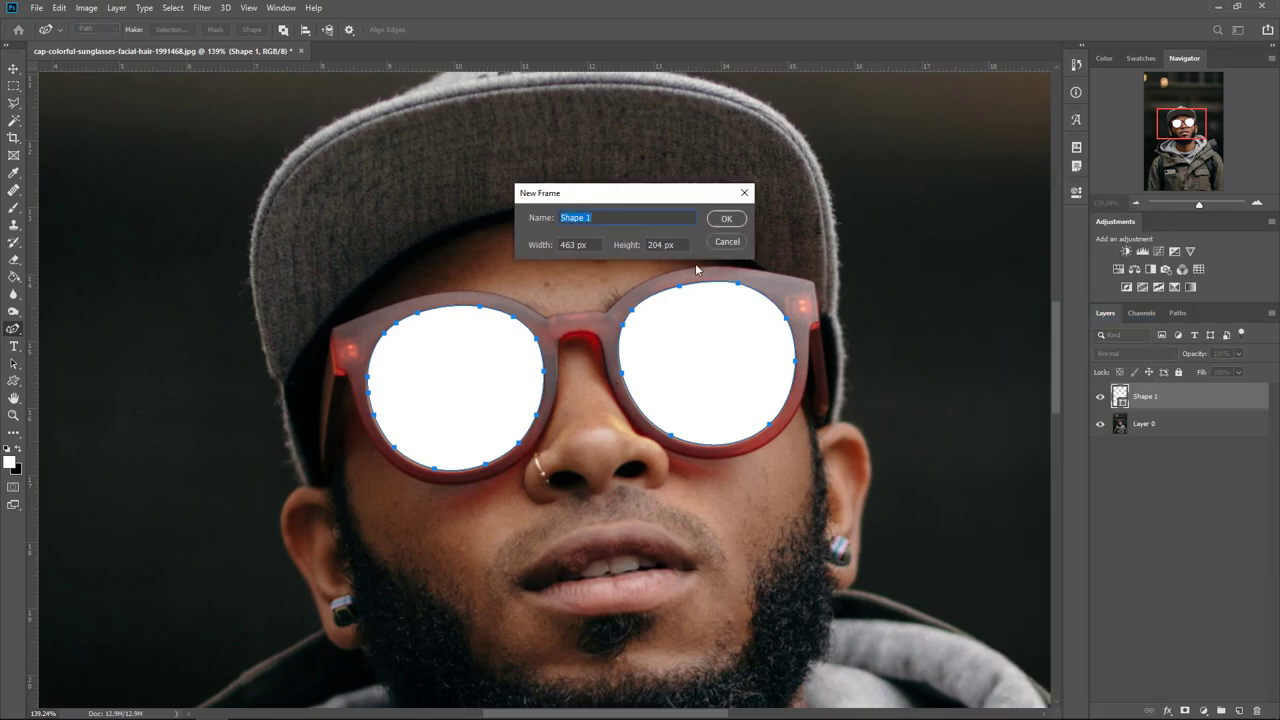
type("glasses")
left_click(727, 218)
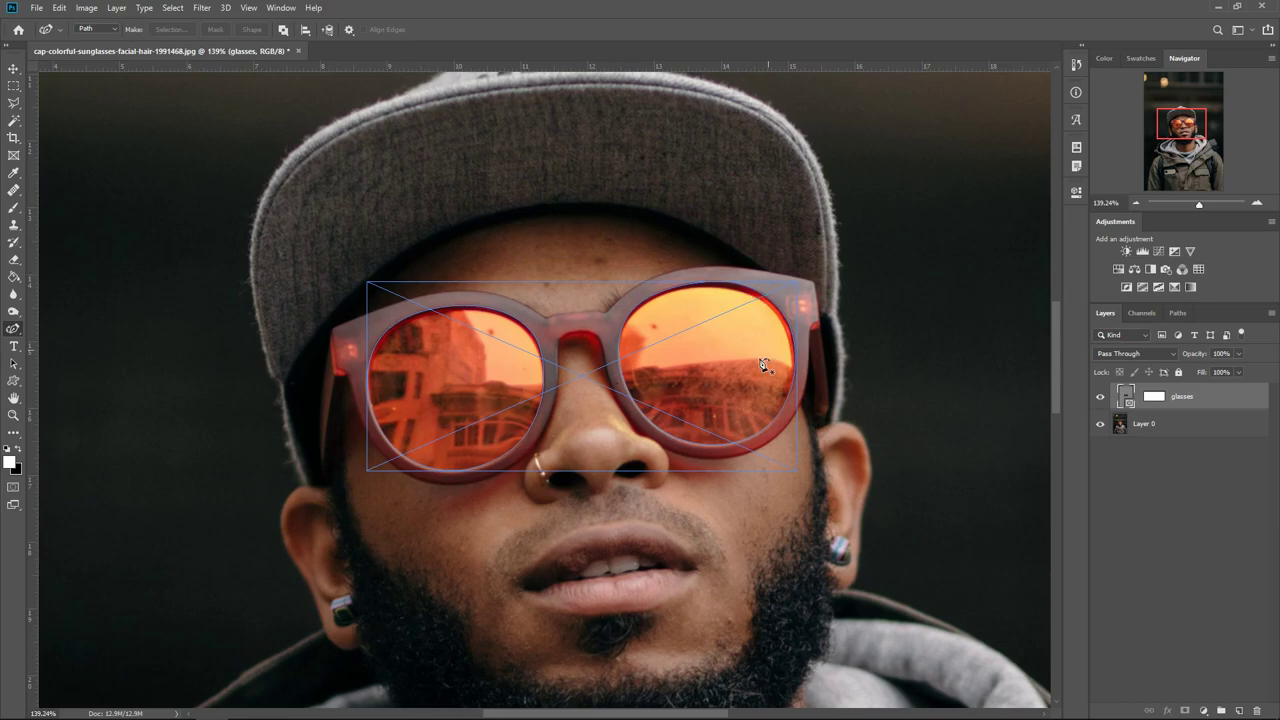
Step: Place architecture-blur-blurred-background-1823743.jpg from the 4. frame tool video folder in File Explorer into the glasses frame
scroll(668, 380, "down", 1)
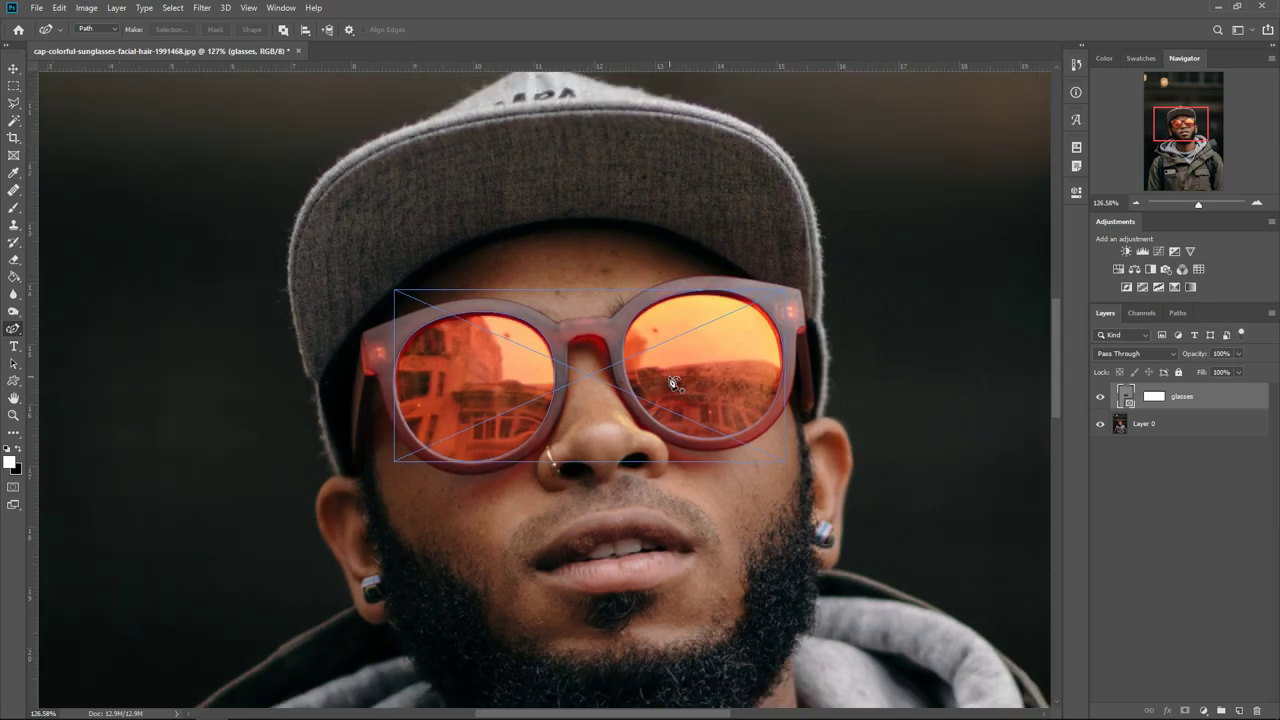
scroll(632, 420, "up", 1)
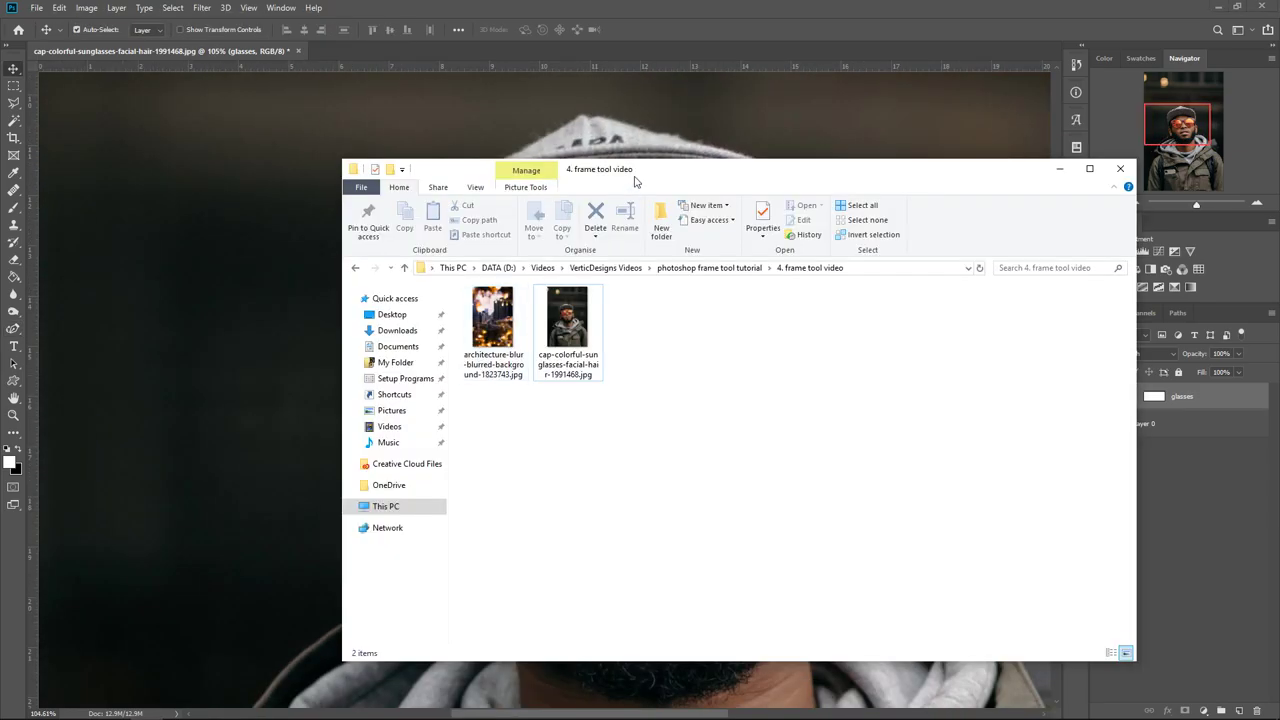
left_click_drag(634, 181, 702, 409)
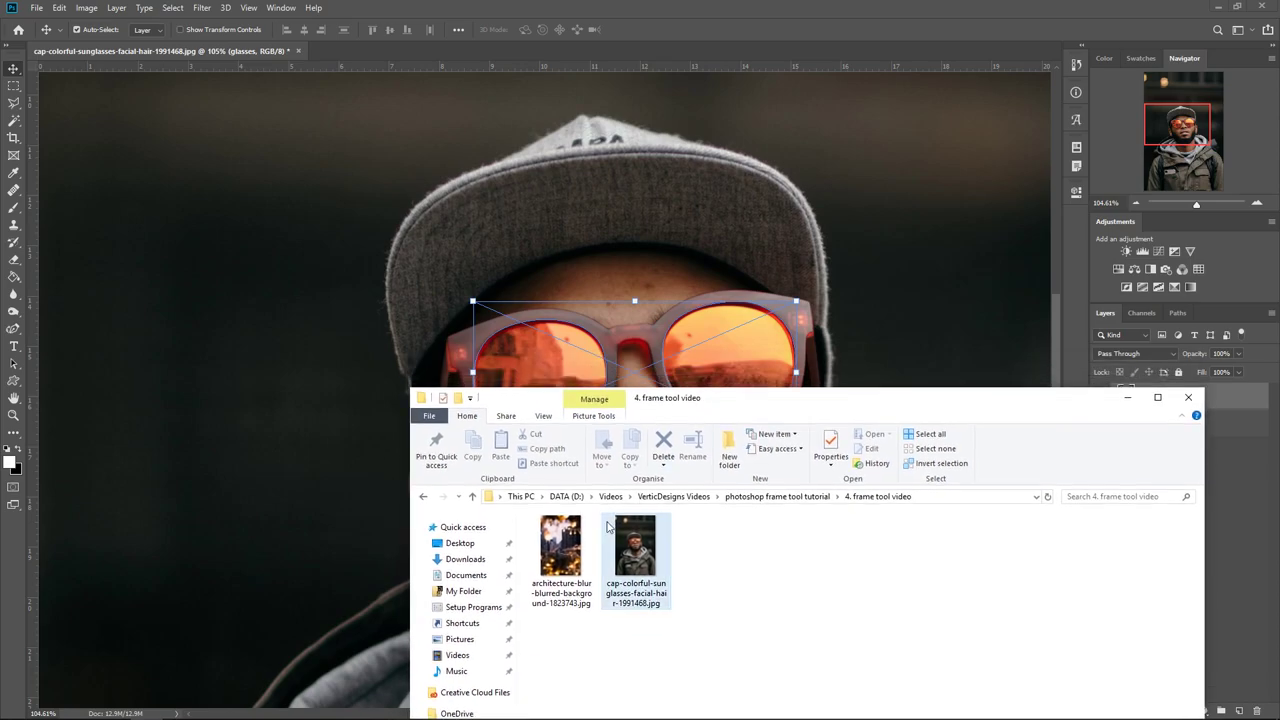
left_click_drag(561, 548, 720, 354)
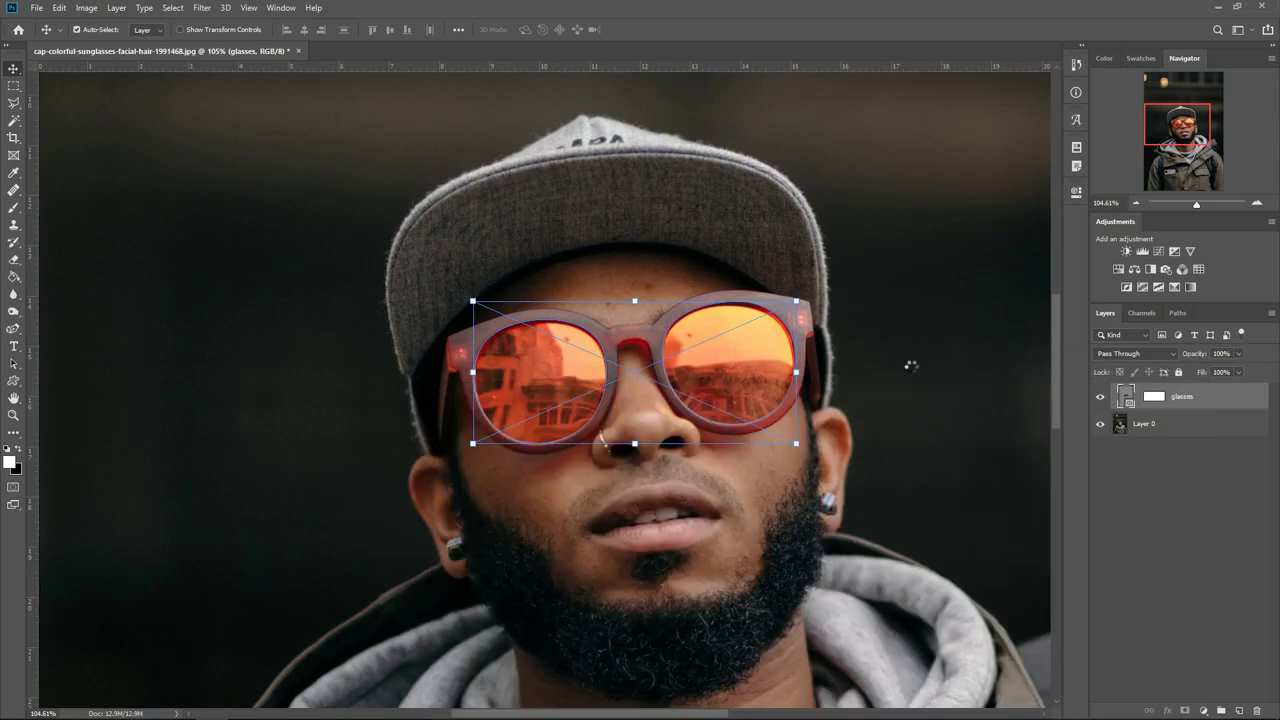
Step: Scale the city picture inside the glasses frame to about 12% and position its buildings and lights across both lenses
scroll(780, 395, "down", 3)
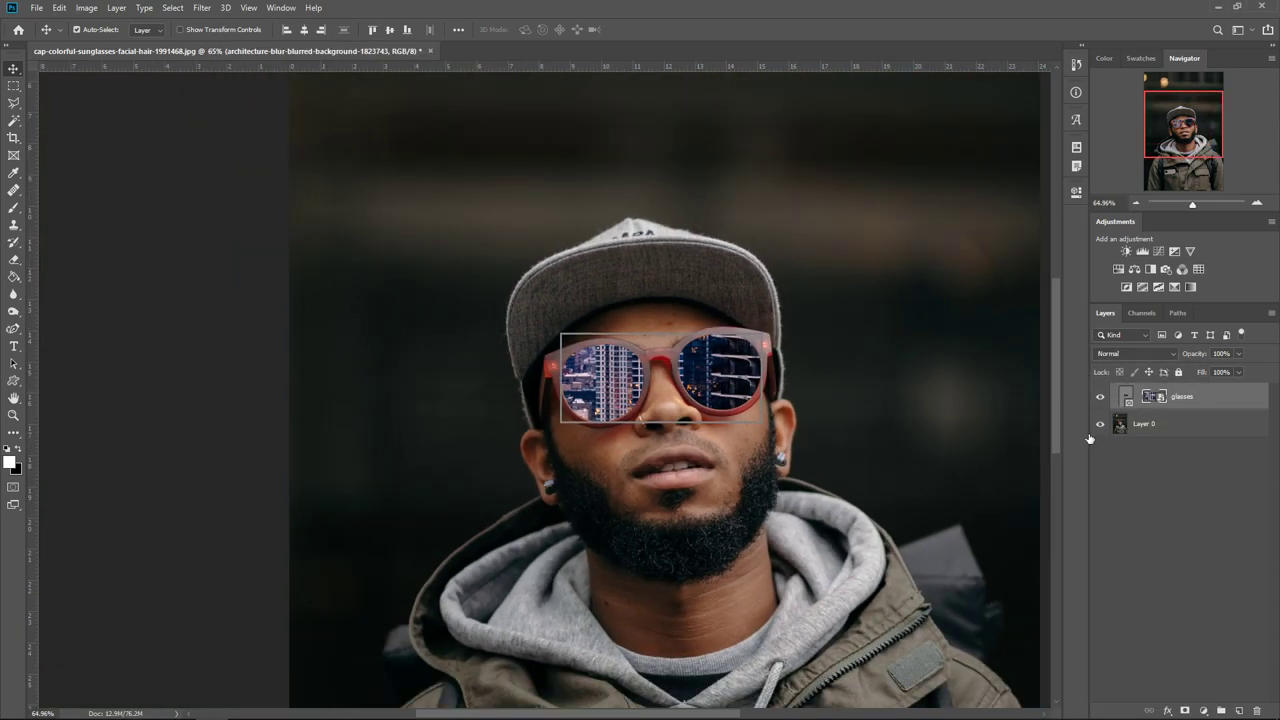
scroll(780, 395, "down", 4)
left_click_drag(694, 150, 558, 375)
scroll(550, 390, "up", 6)
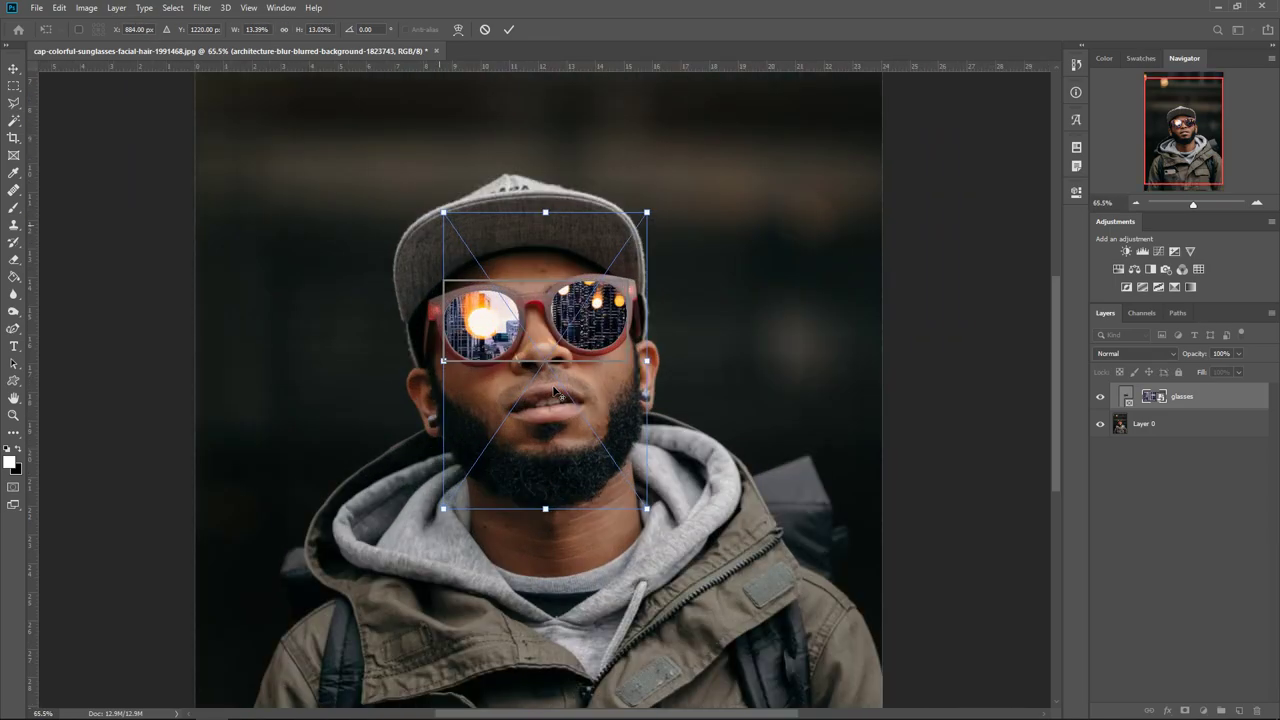
left_click_drag(666, 166, 646, 228)
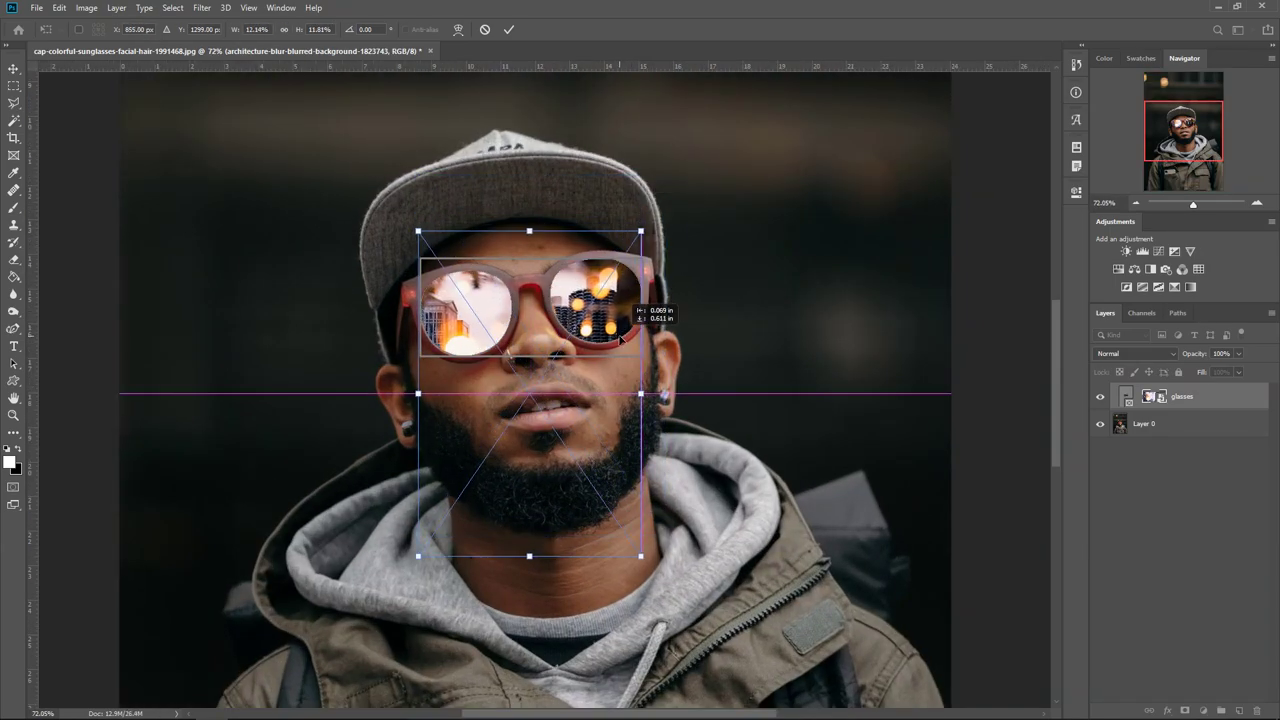
key("Return")
scroll(660, 380, "up", 2)
left_click(1174, 428)
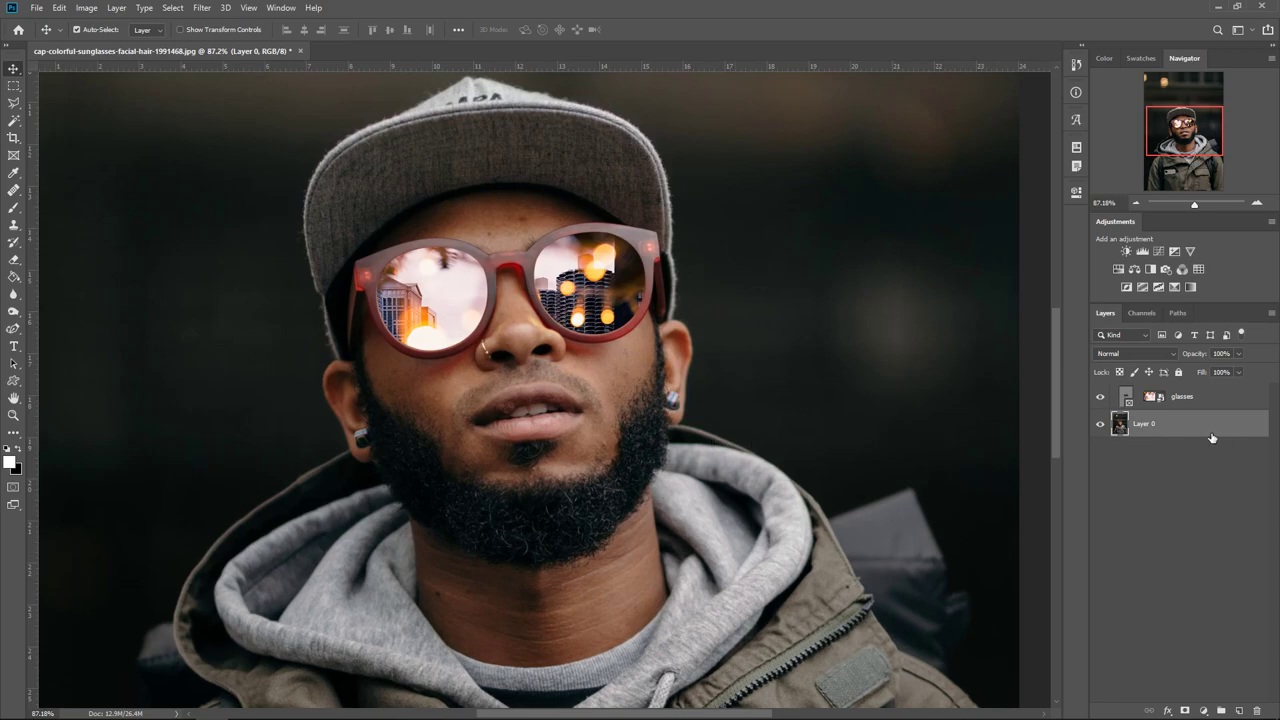
Step: Slightly lower the opacity of the glasses frame layer to blend the reflection into the lenses
key("ctrl+minus")
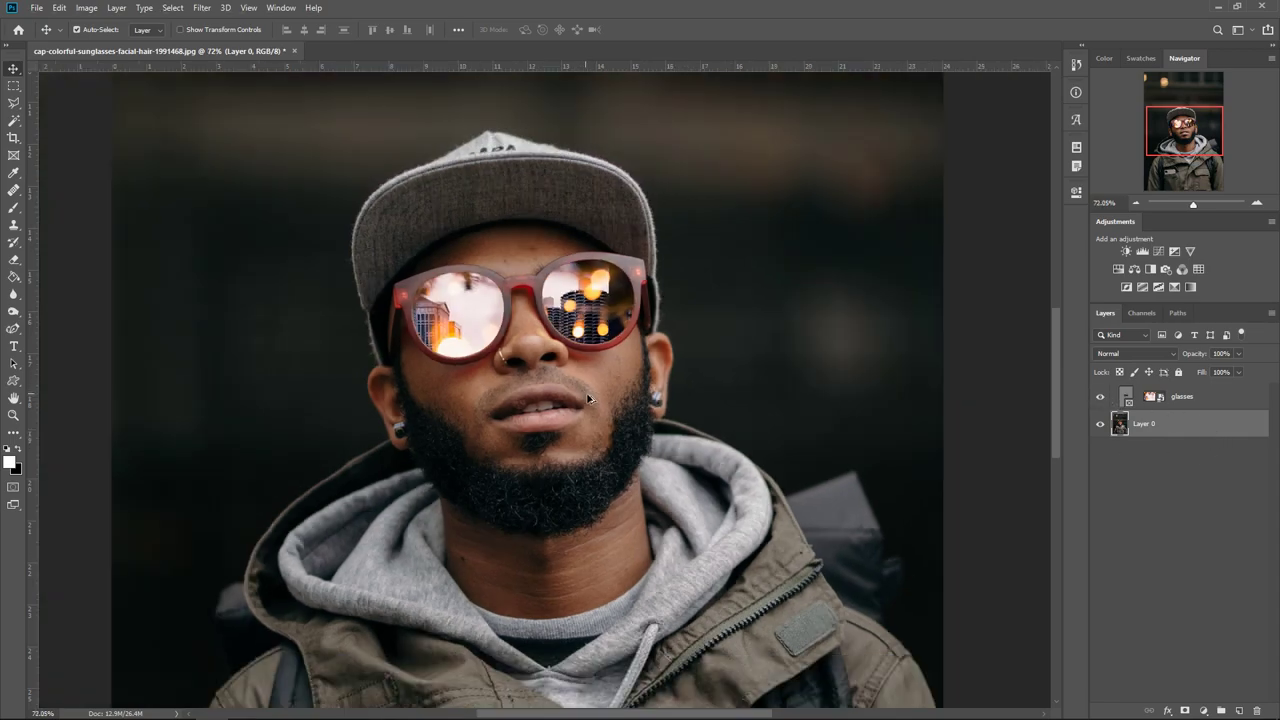
left_click(1188, 398)
left_click(1238, 353)
mouse_move(1244, 370)
left_mouse_down()
mouse_move(1213, 368)
mouse_move(1234, 370)
left_mouse_up()
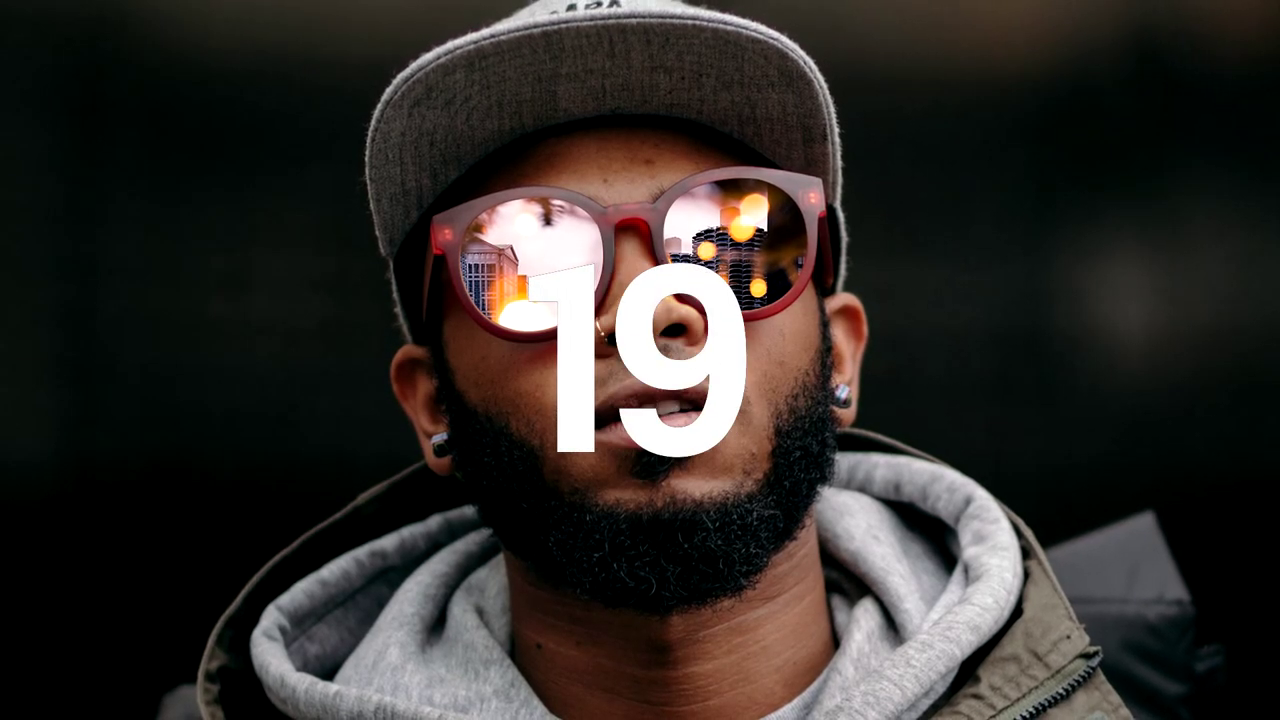